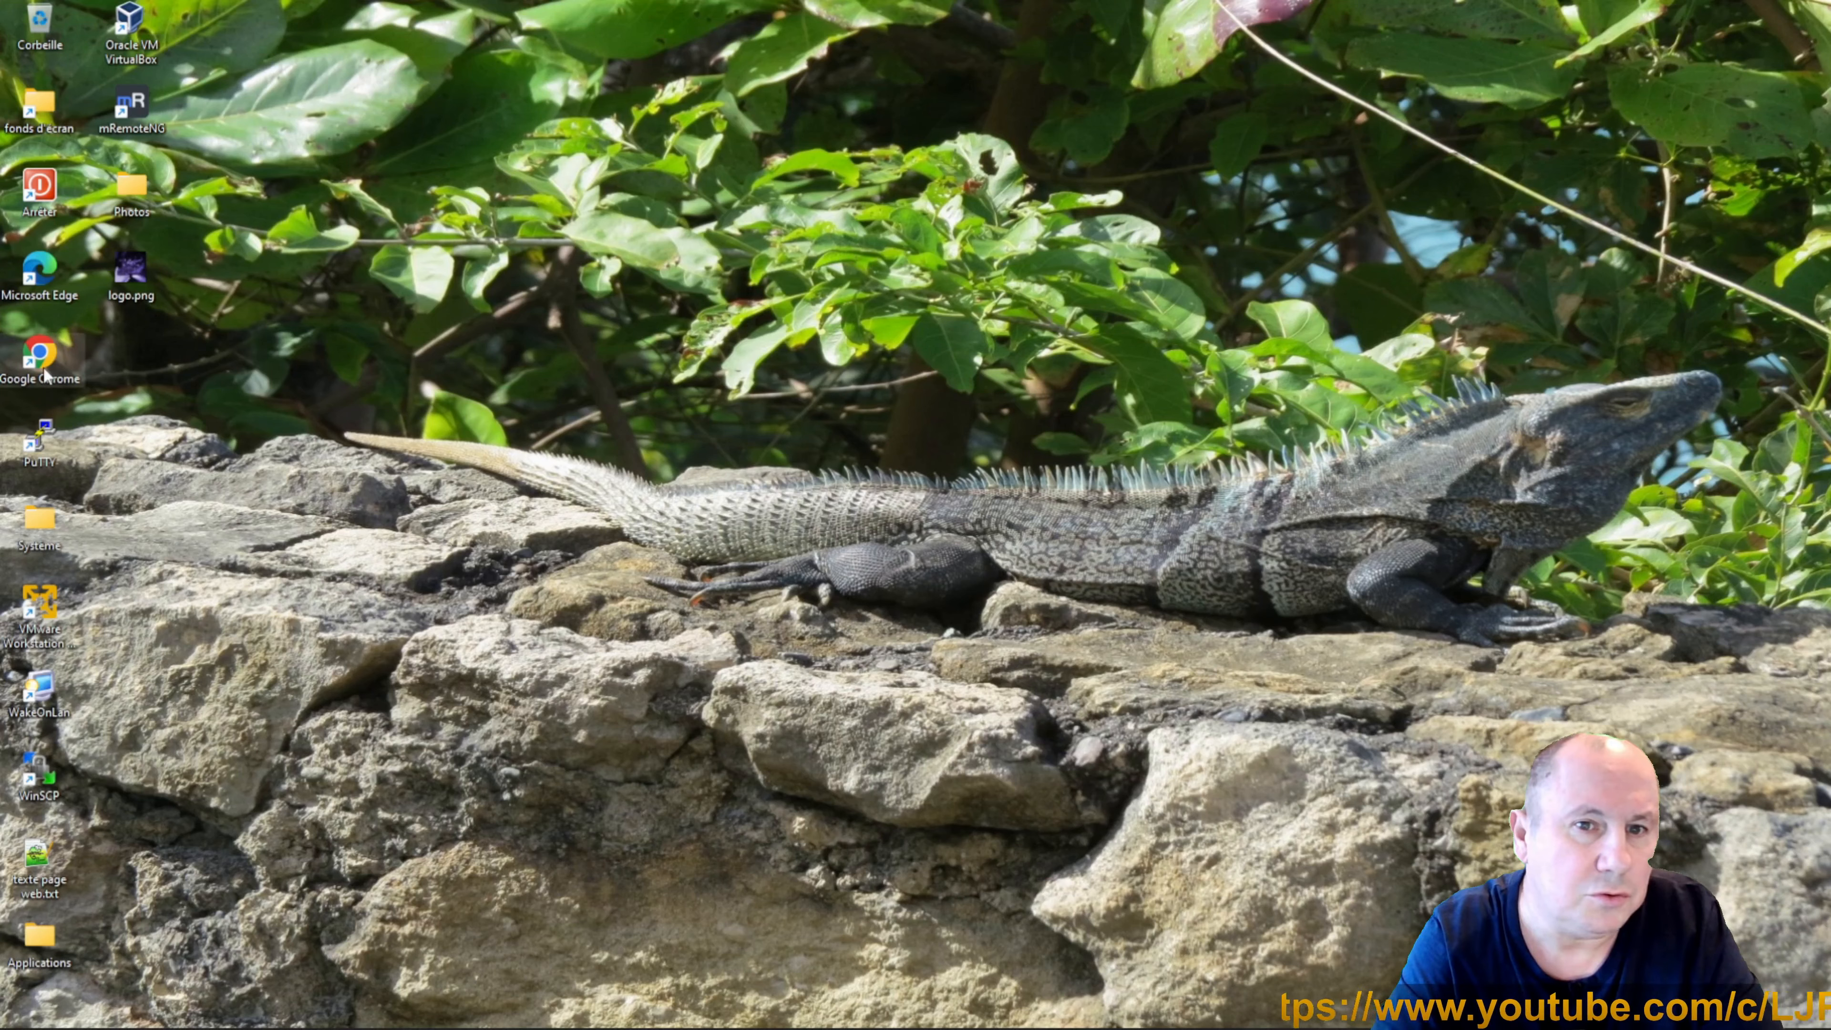
Launch Google Chrome from its desktop shortcut.
double_click(45, 373)
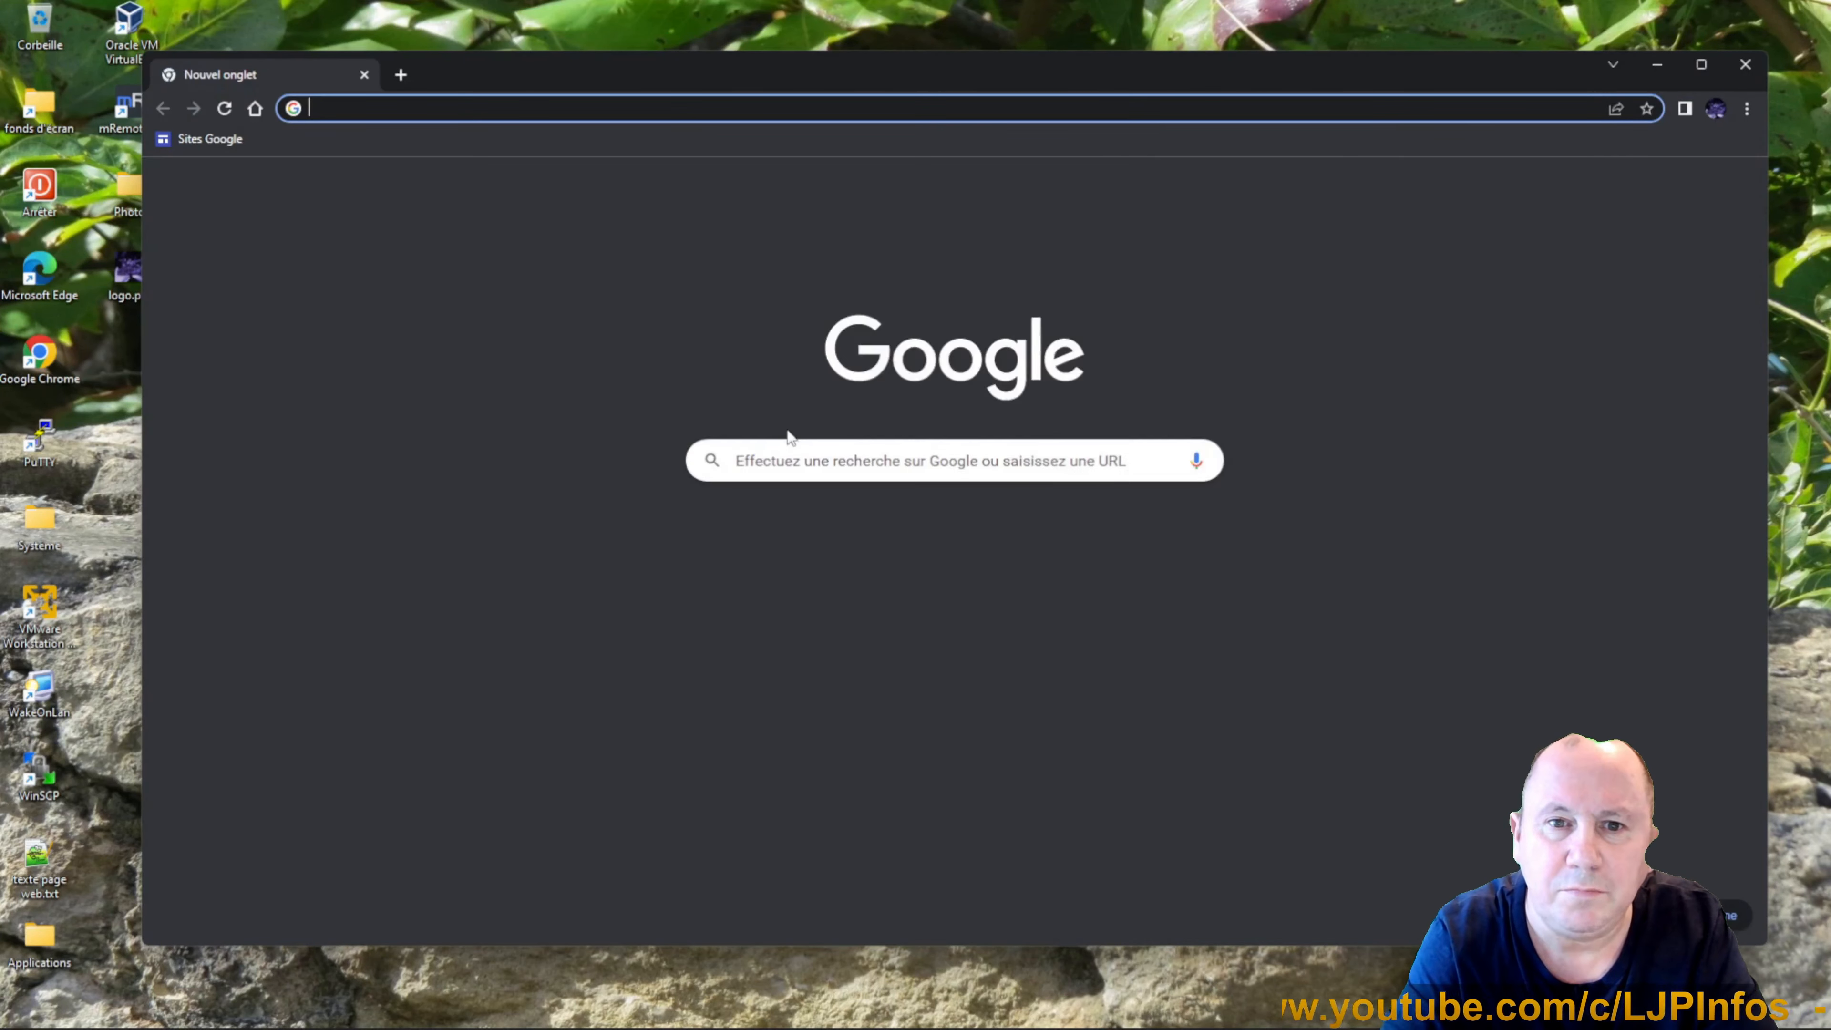
Search Google for 'site google ljp-infos' and open the LJP-Infos Google Sites result.
click(791, 459)
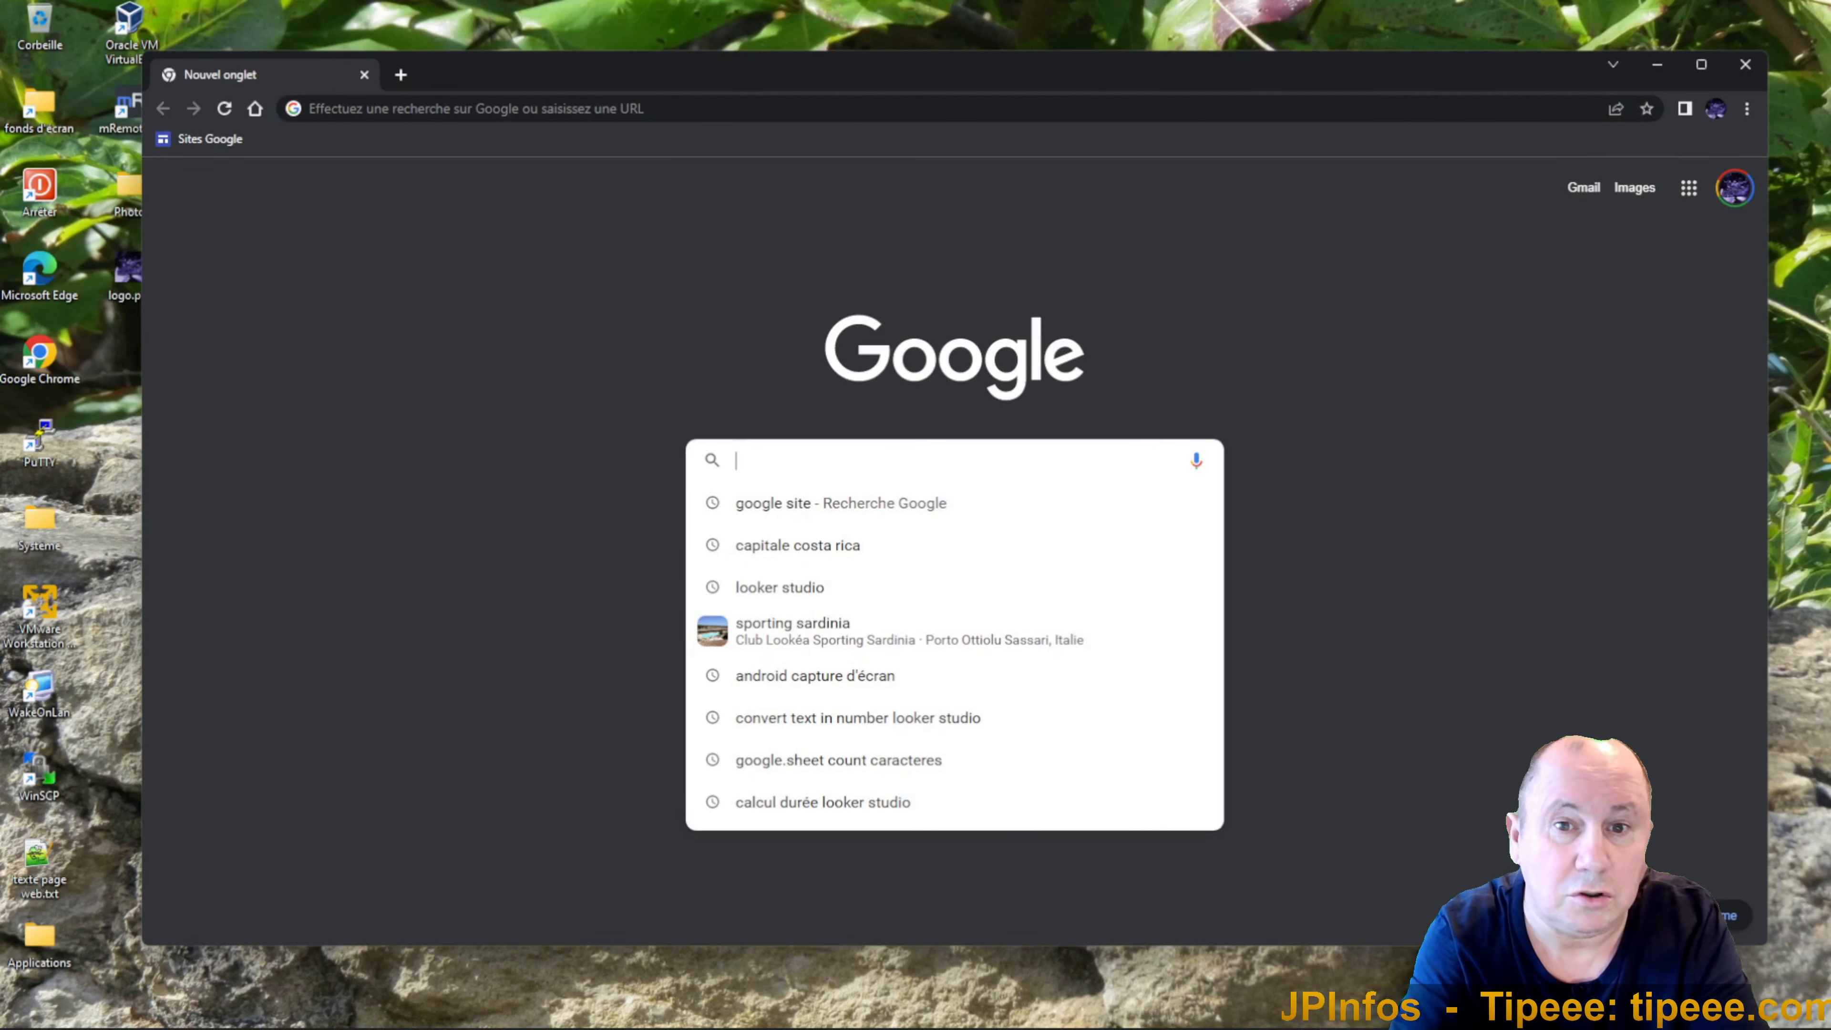
text(site)
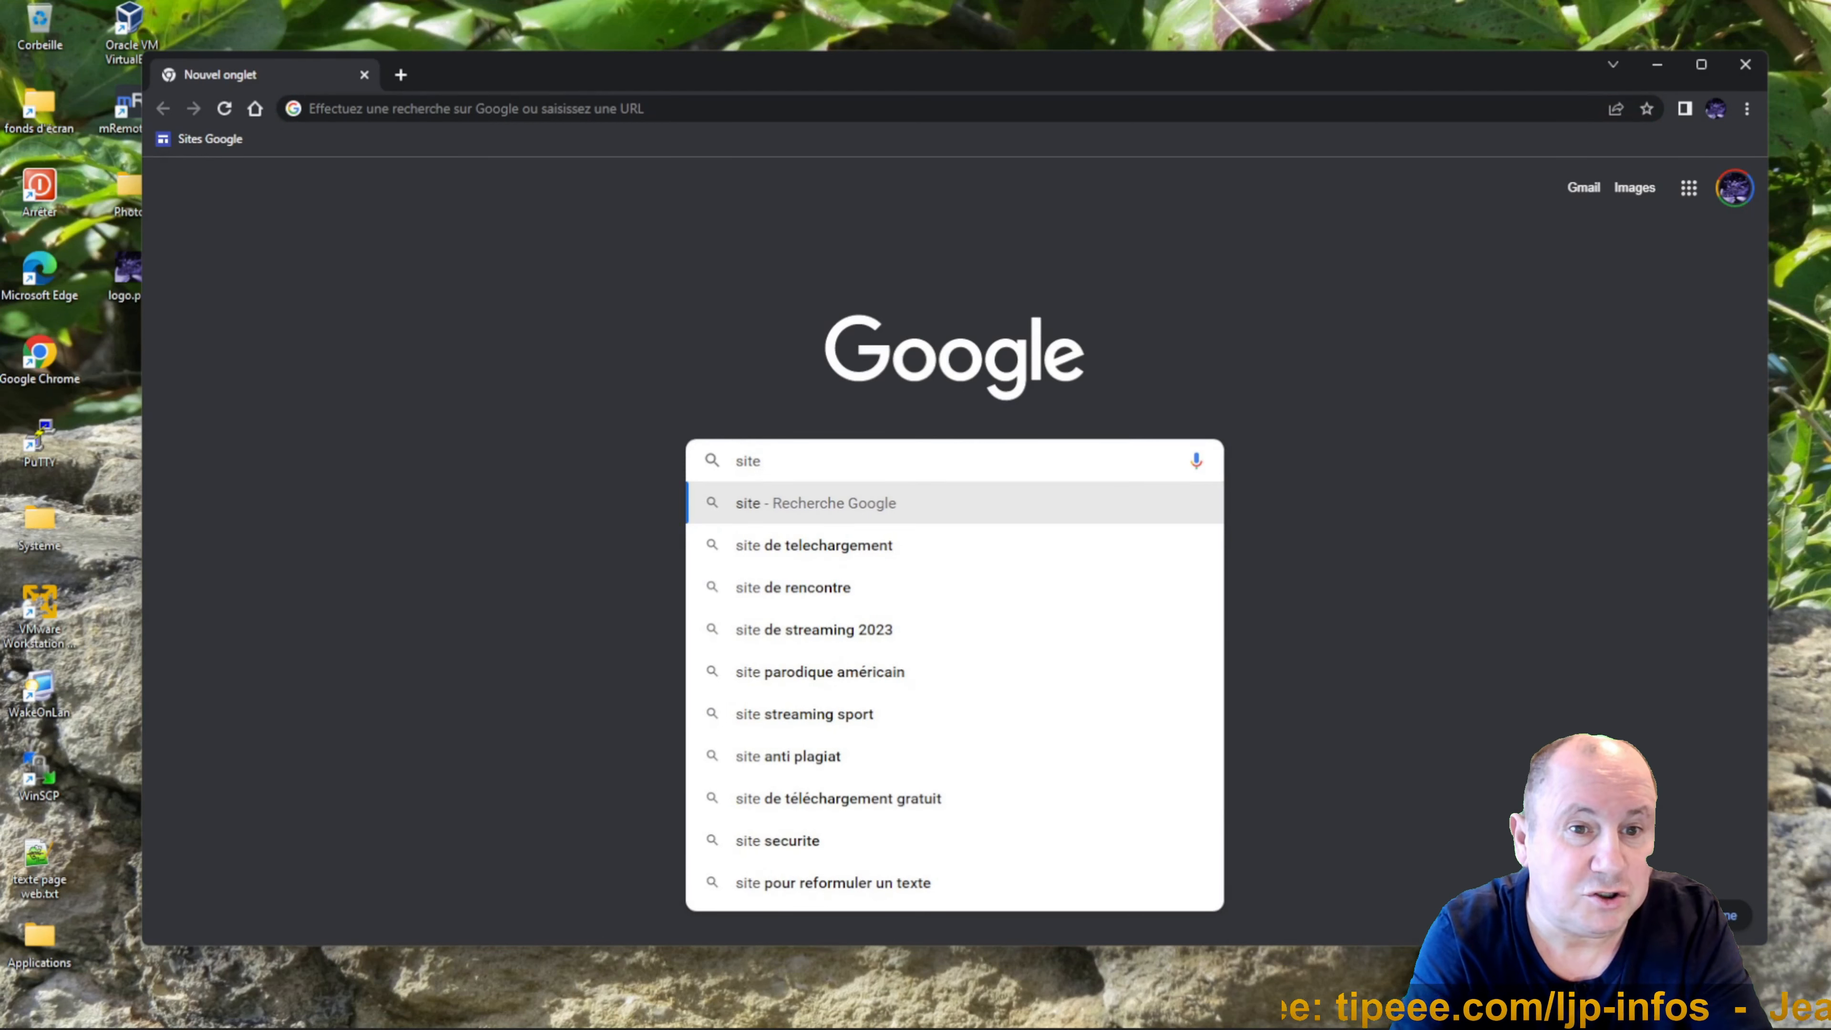
text( google )
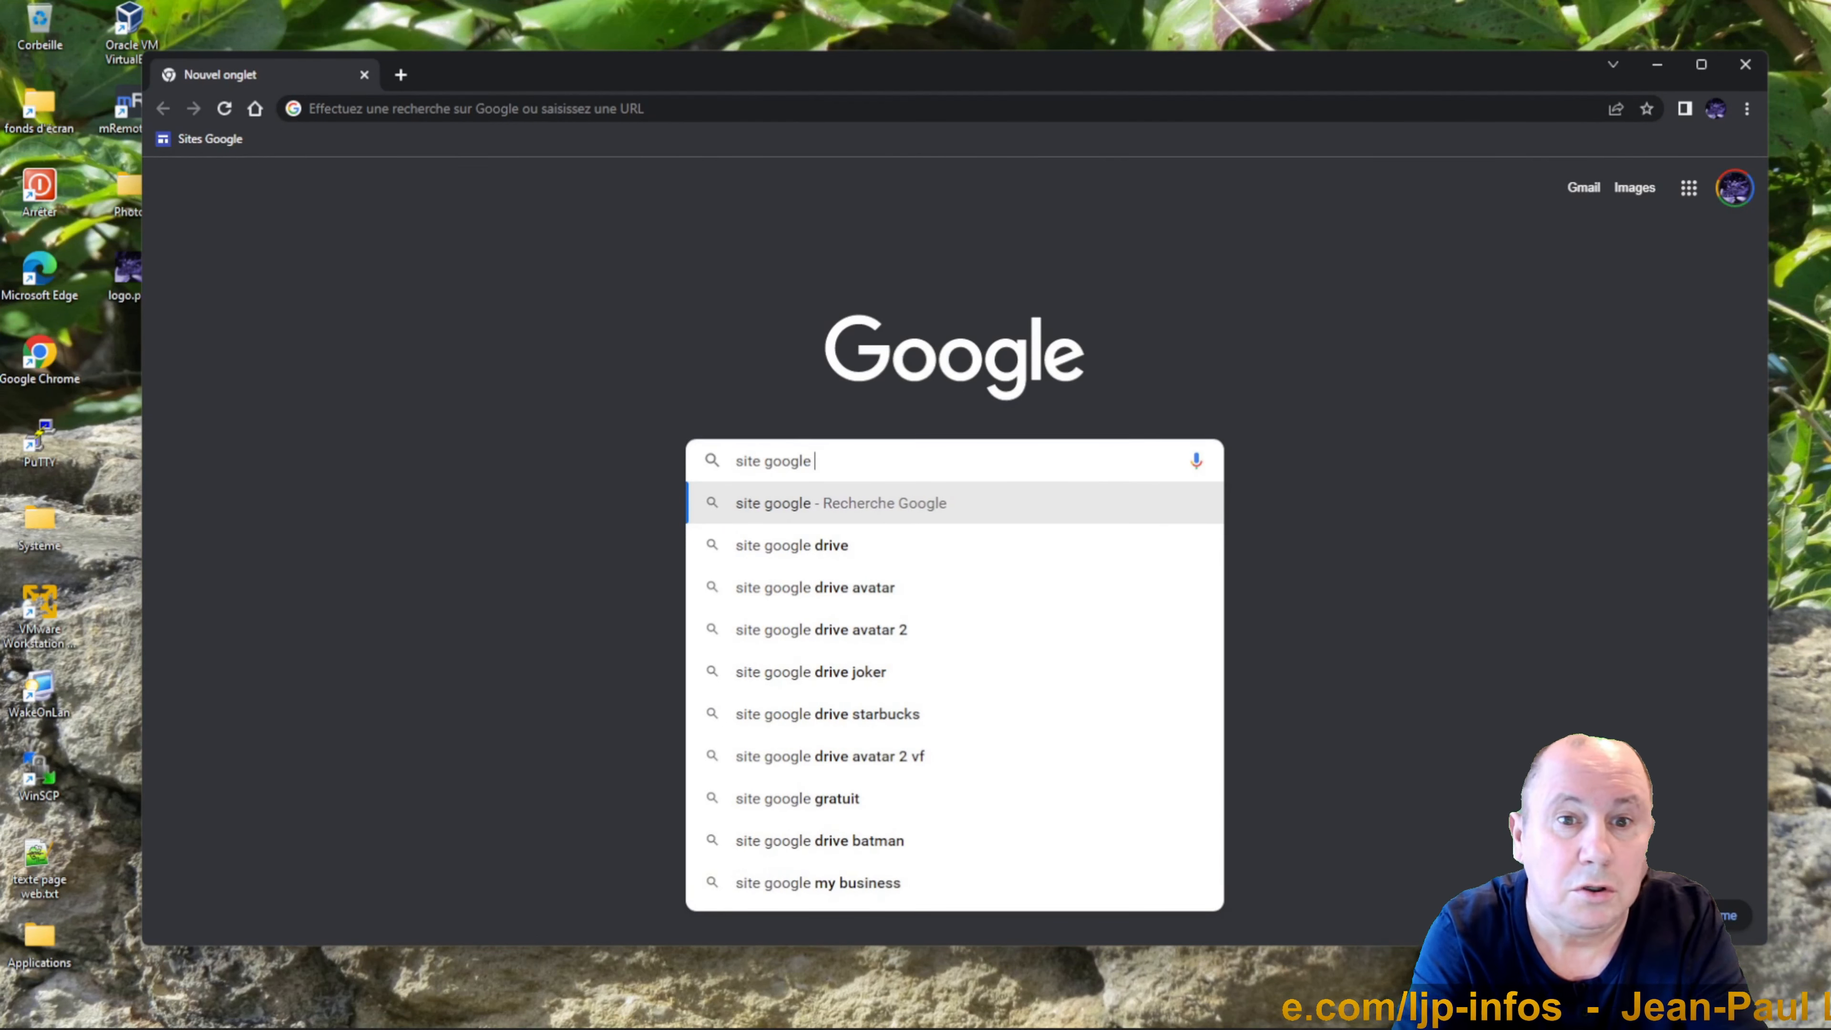
text(ljp-)
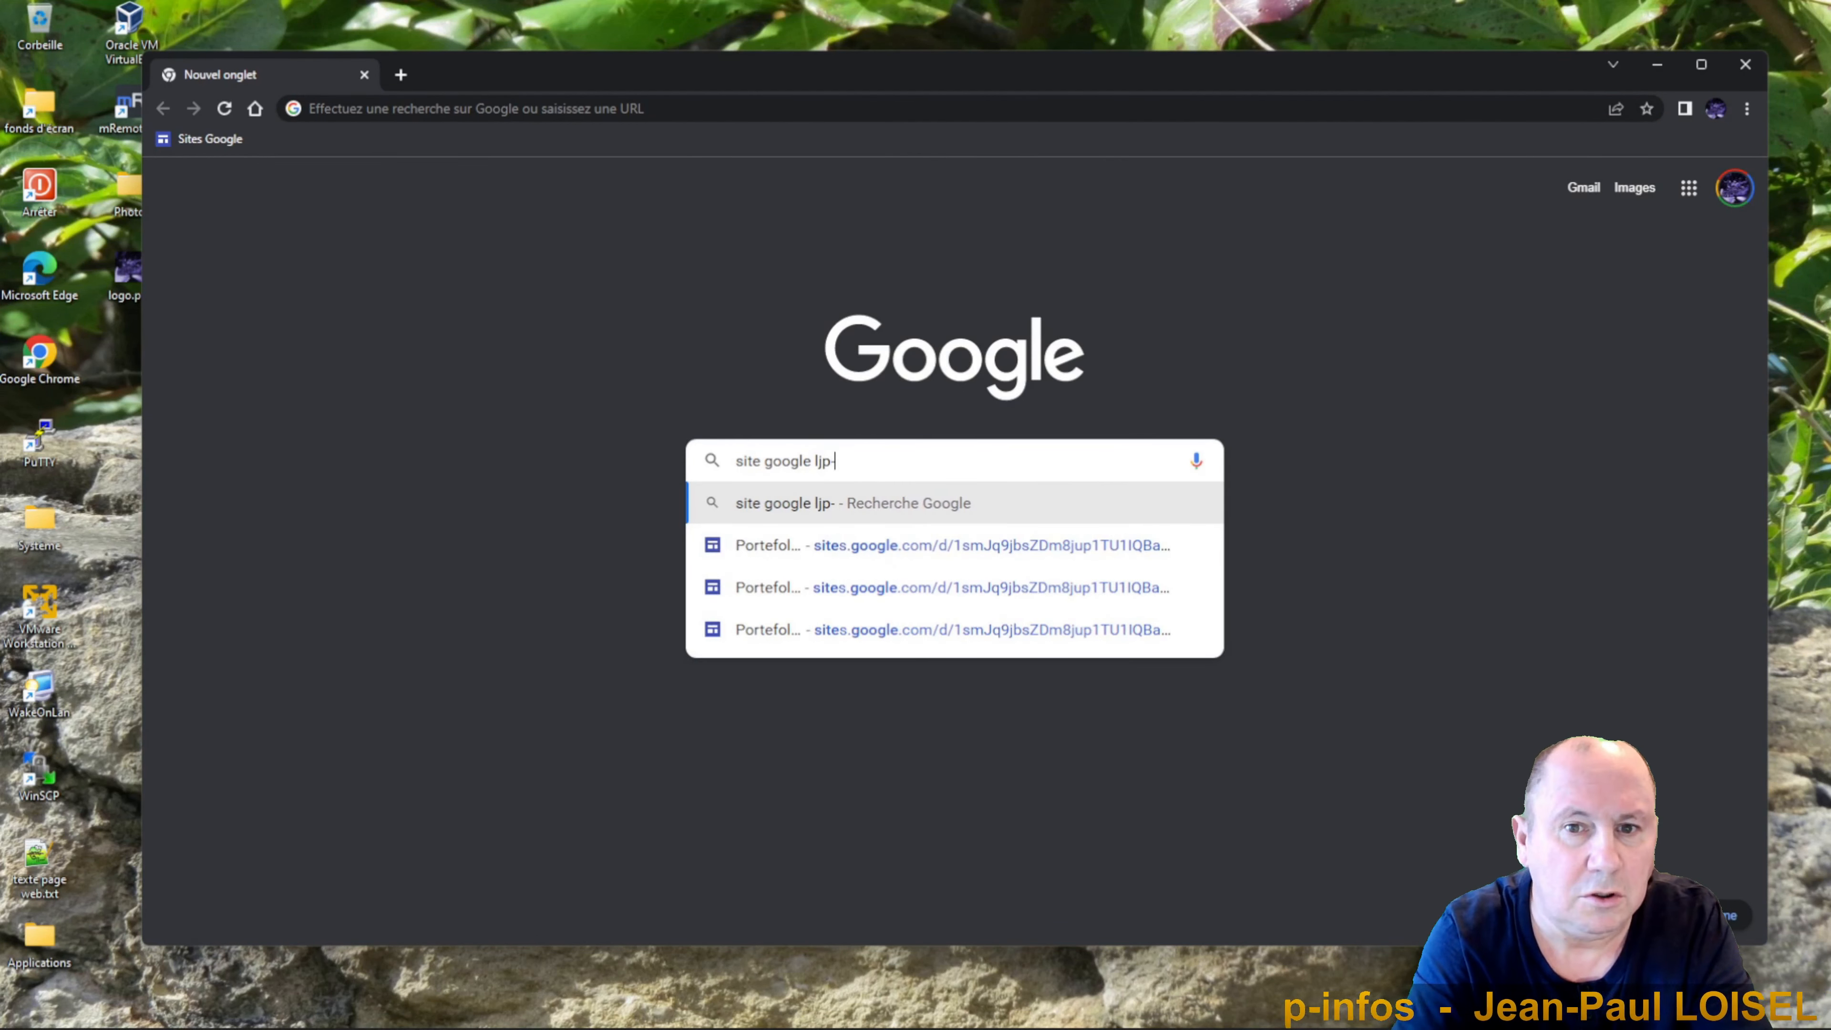
text(infos)
key(Return)
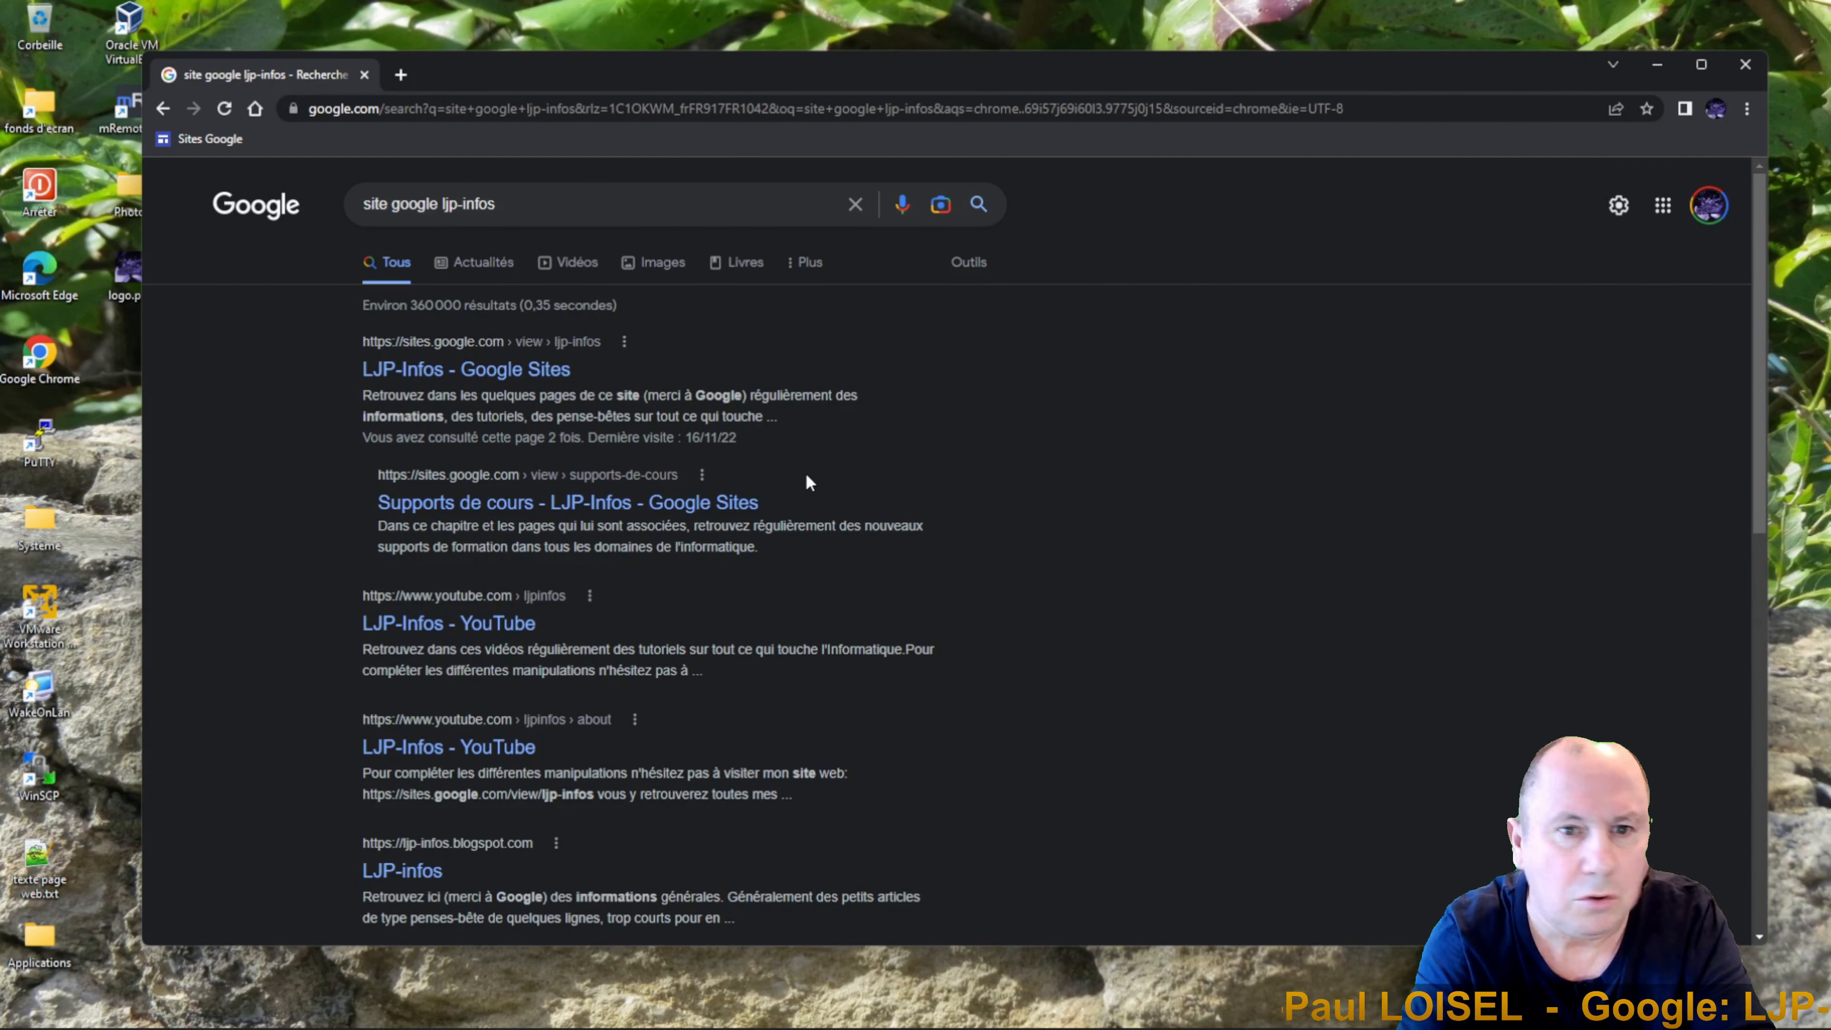
click(435, 374)
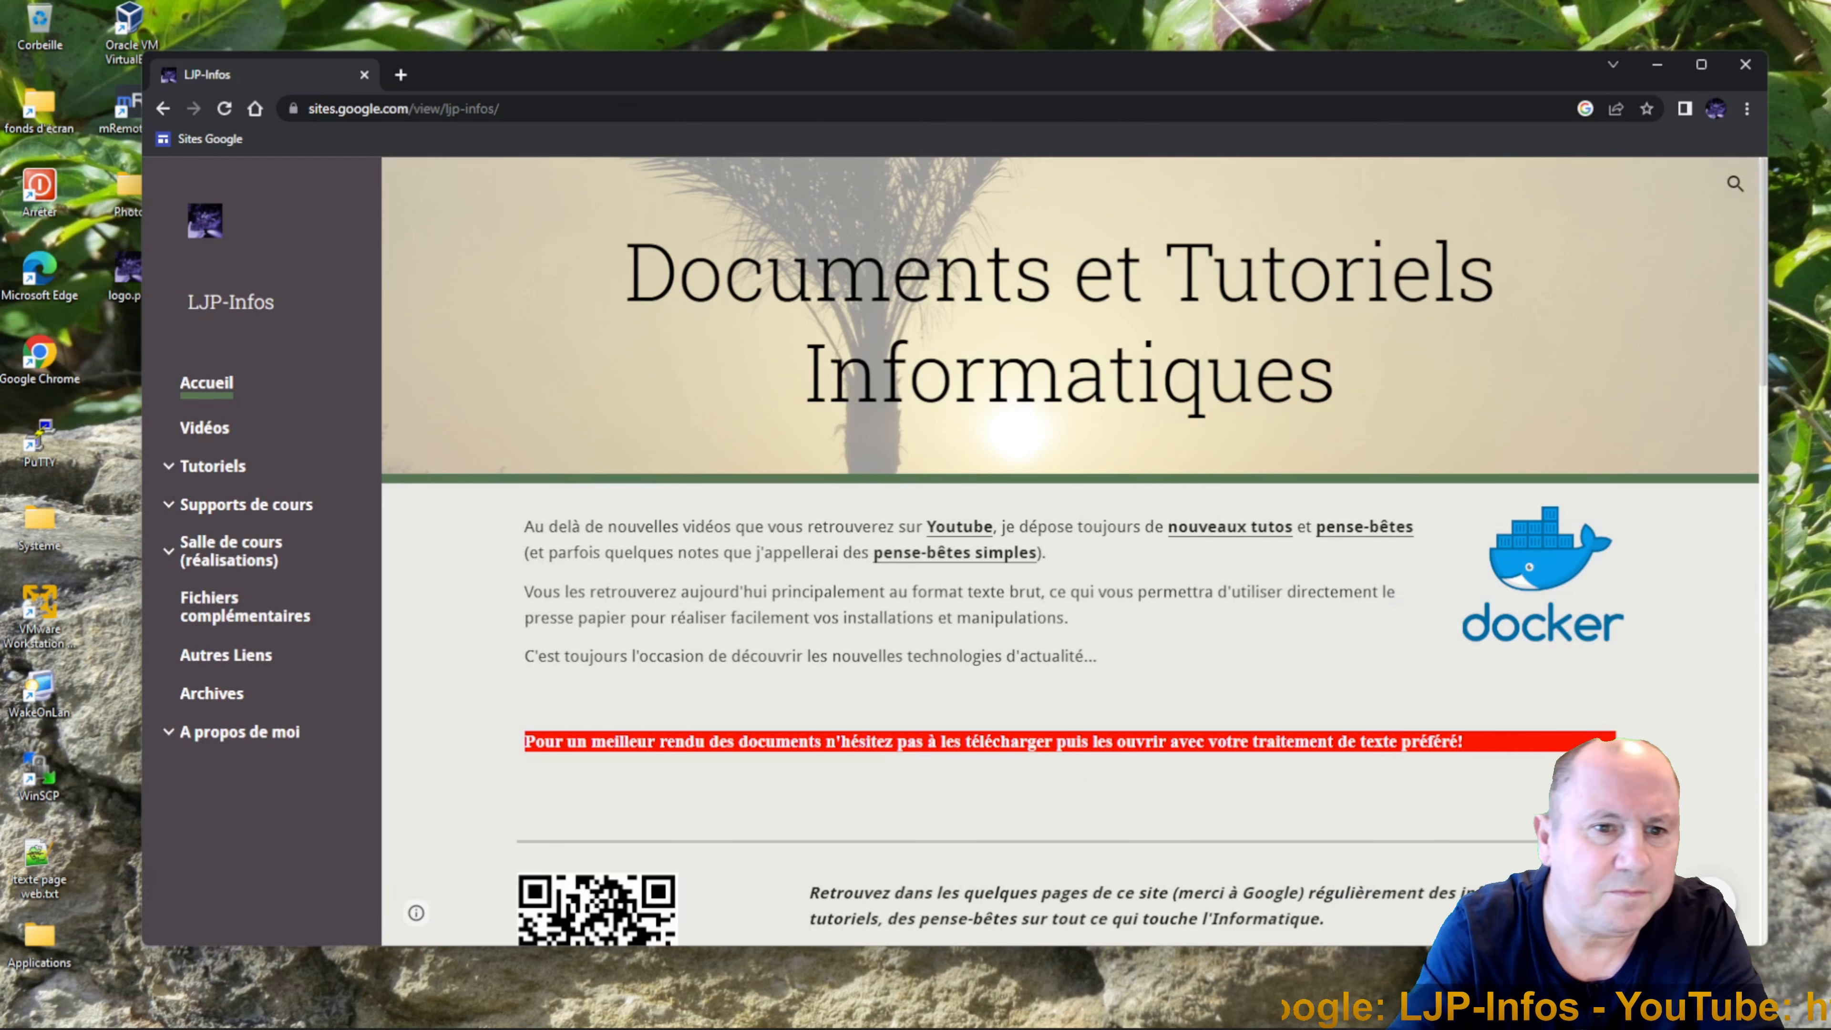
Scroll the LJP-Infos home page, then go to the Vidéos page.
scroll(1444, 827, down, 12)
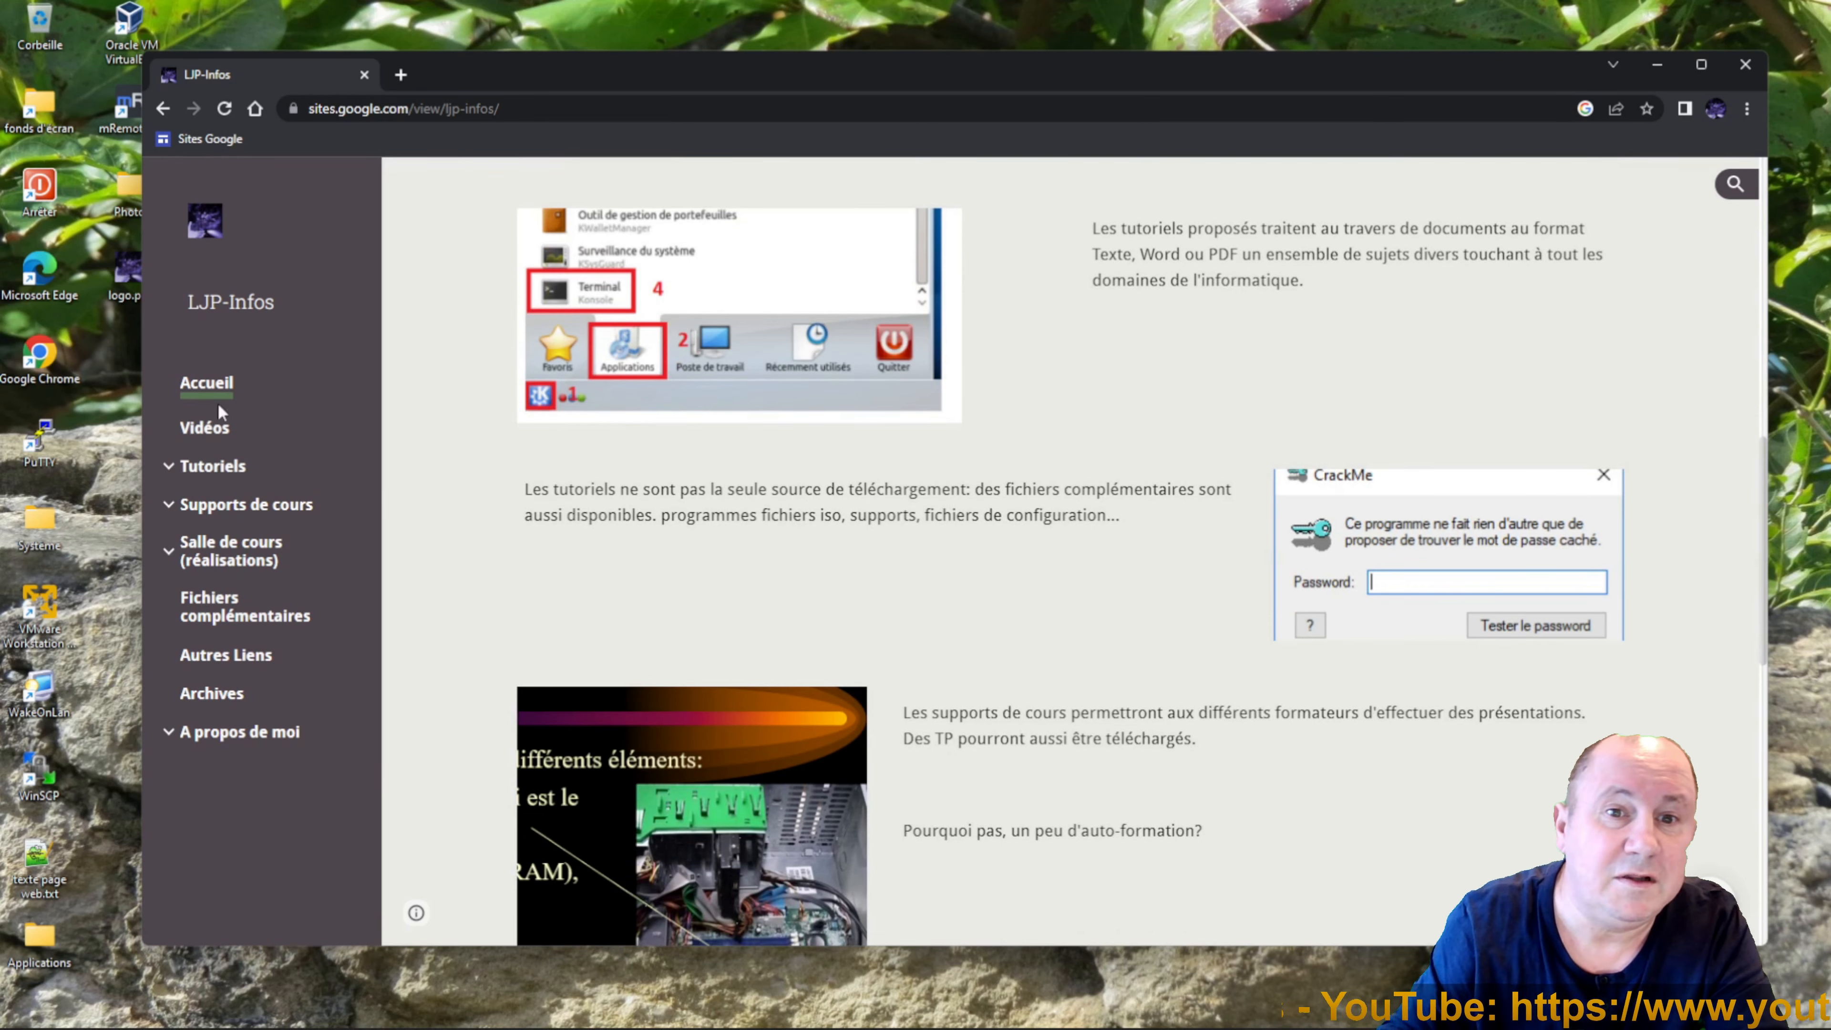
click(196, 437)
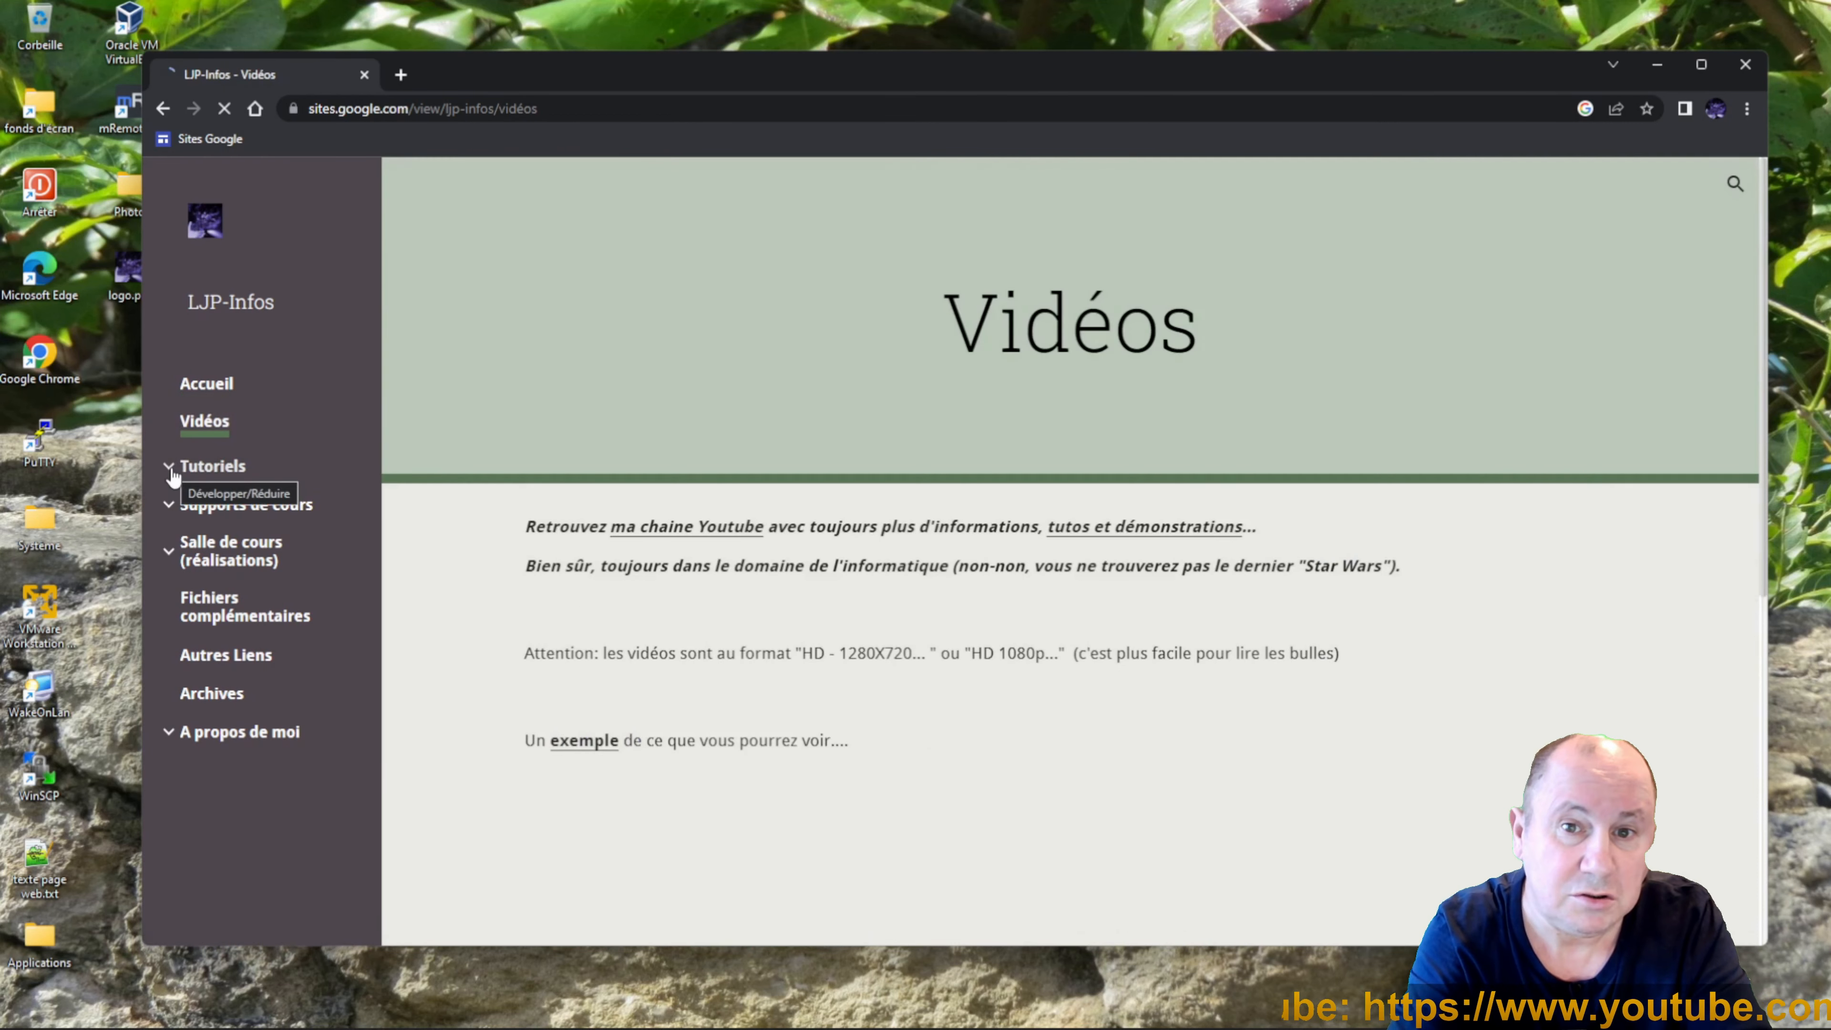
Expand Tutoriels, Supports de cours, Salle de cours (réalisations) and A propos de moi in the sidebar.
click(169, 466)
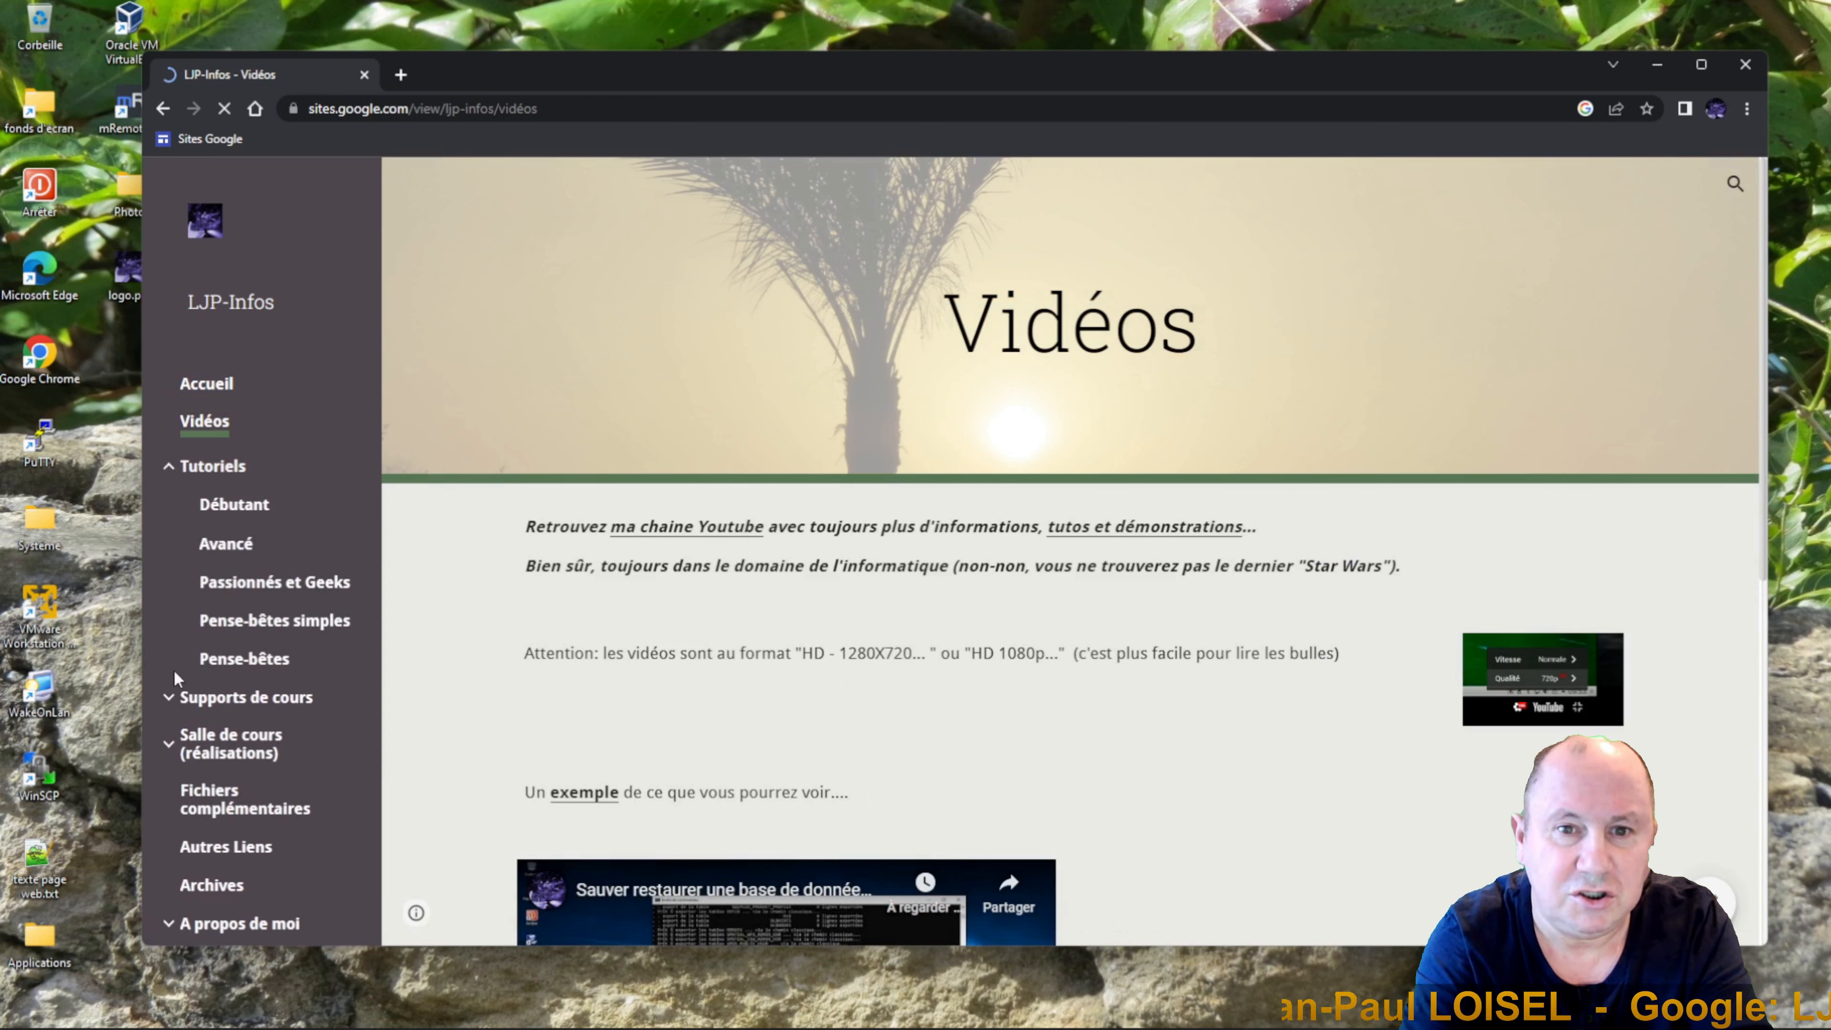
click(173, 696)
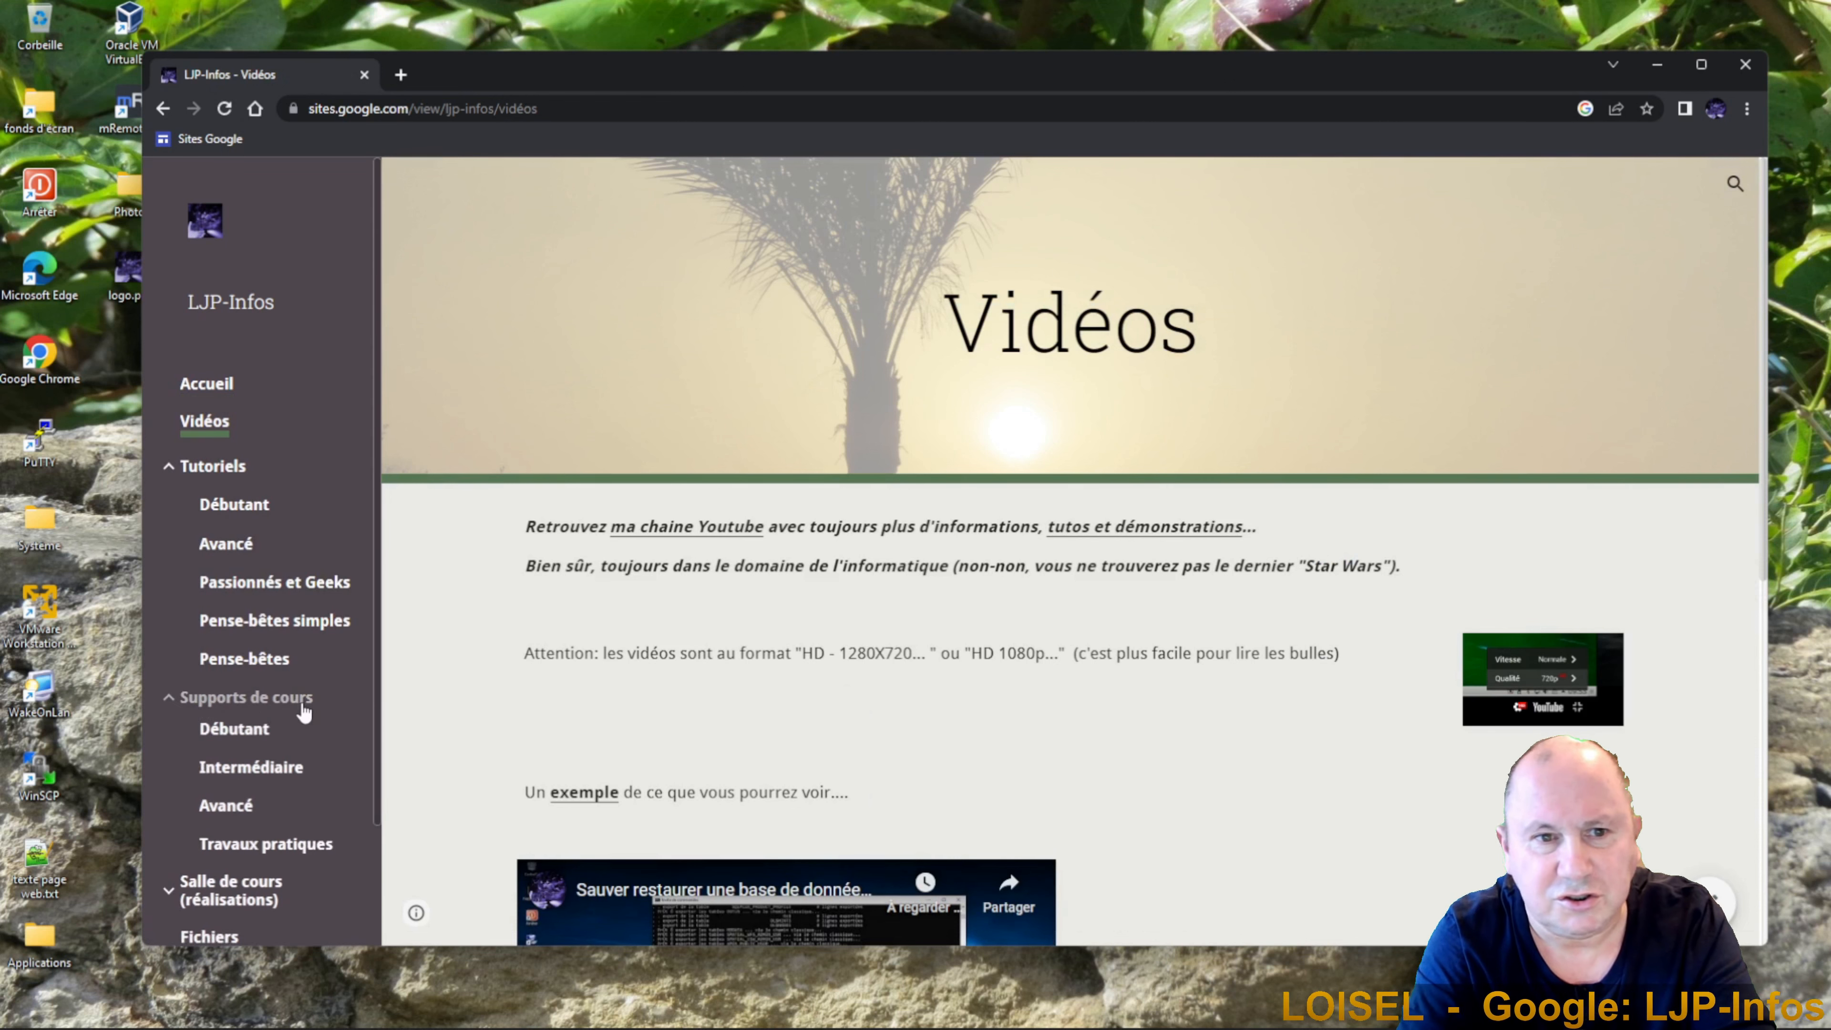
scroll(238, 721, down, 2)
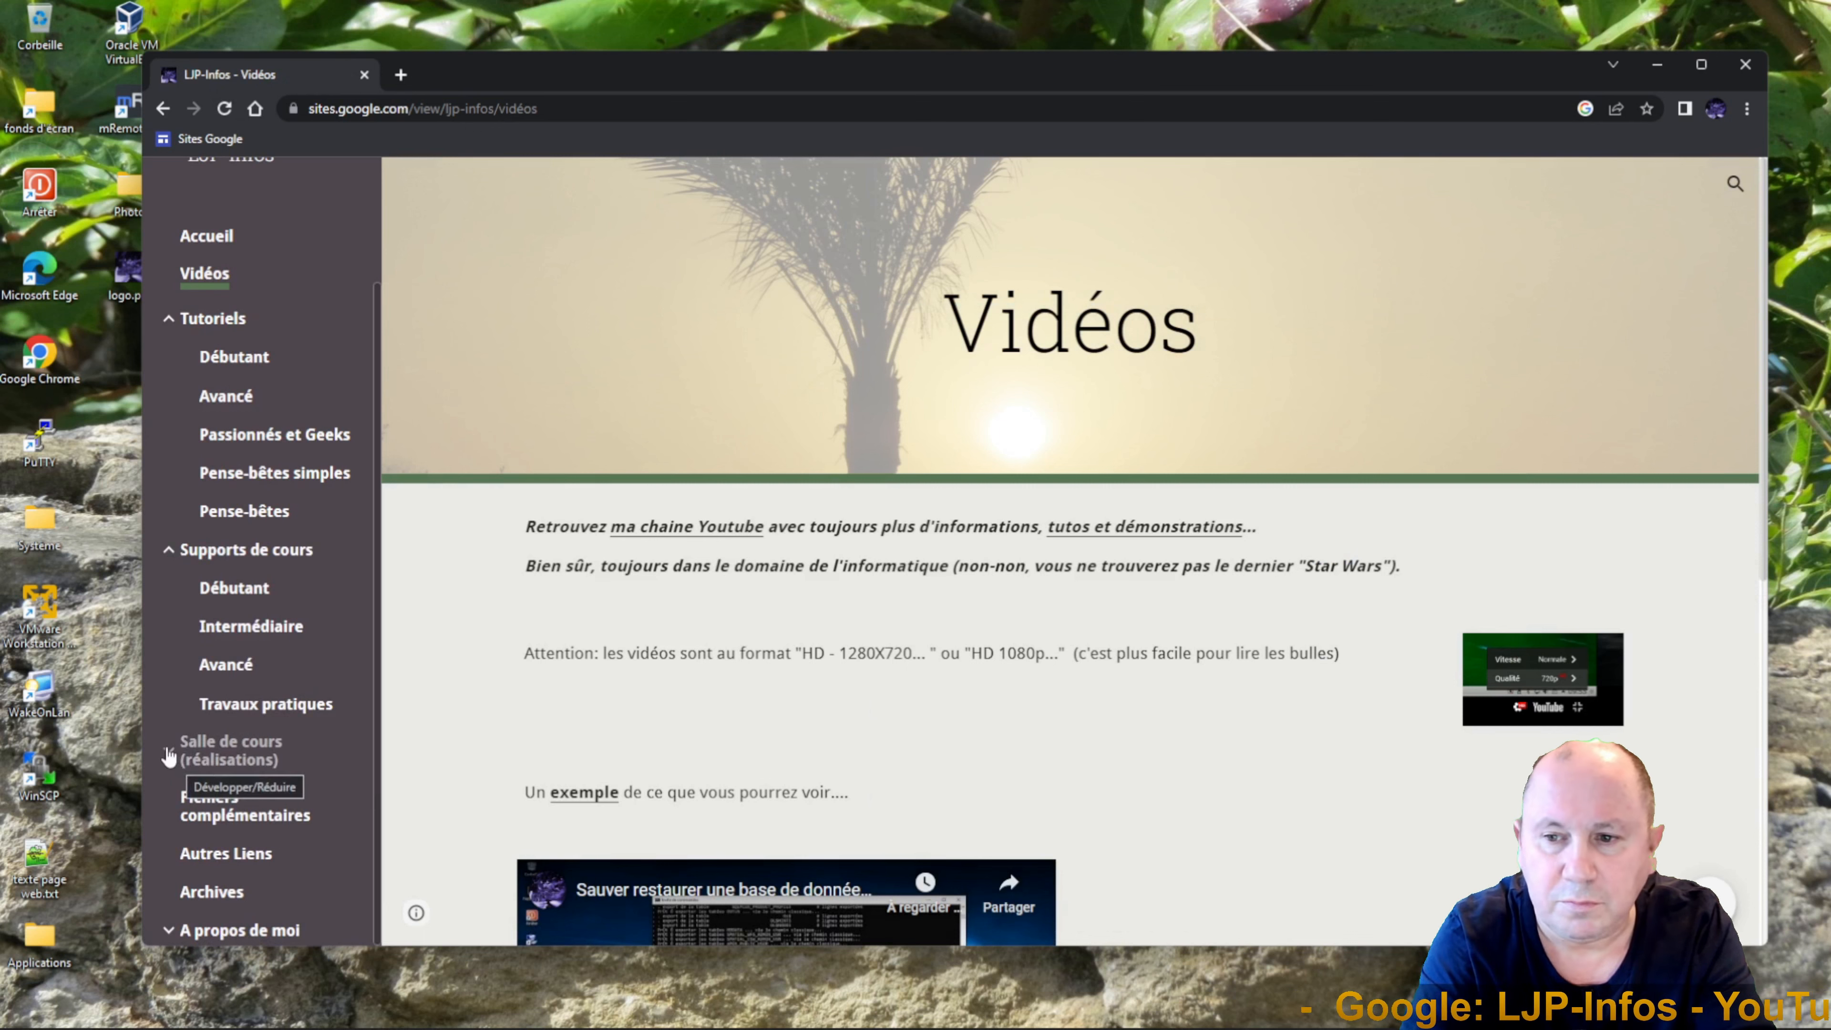
click(167, 750)
scroll(268, 635, down, 1)
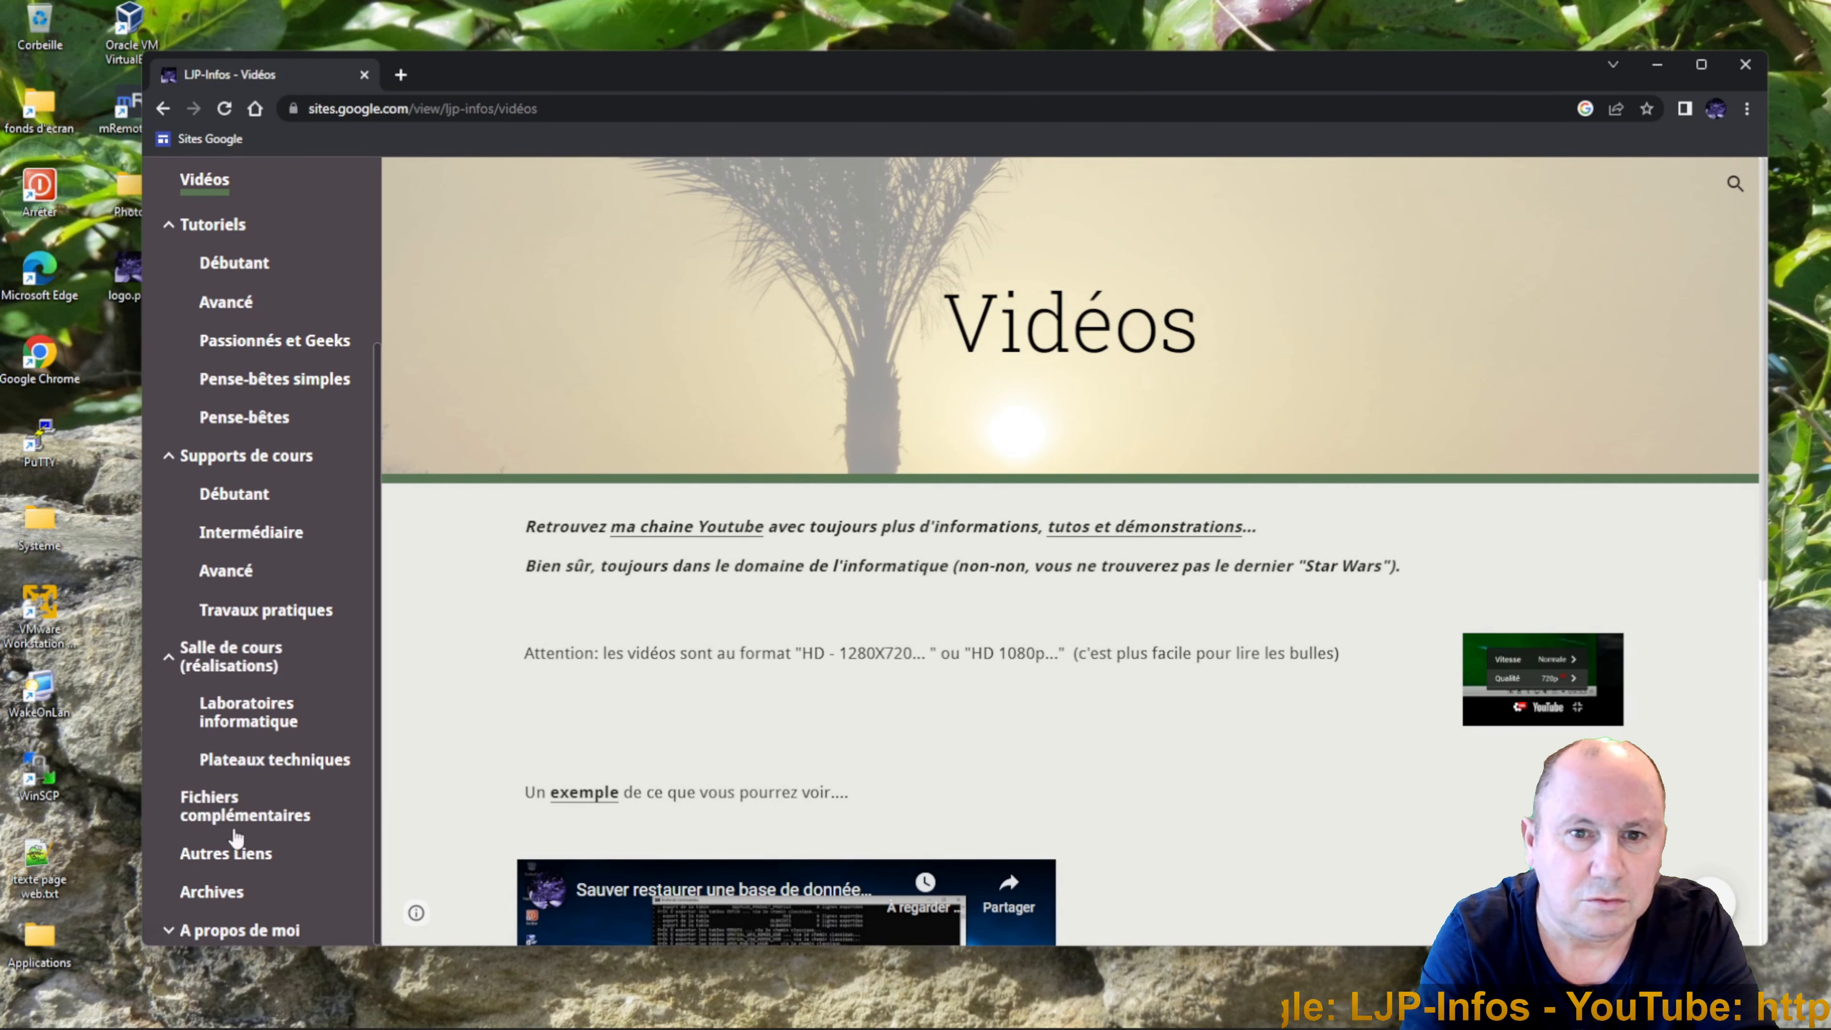
click(172, 932)
scroll(321, 735, down, 1)
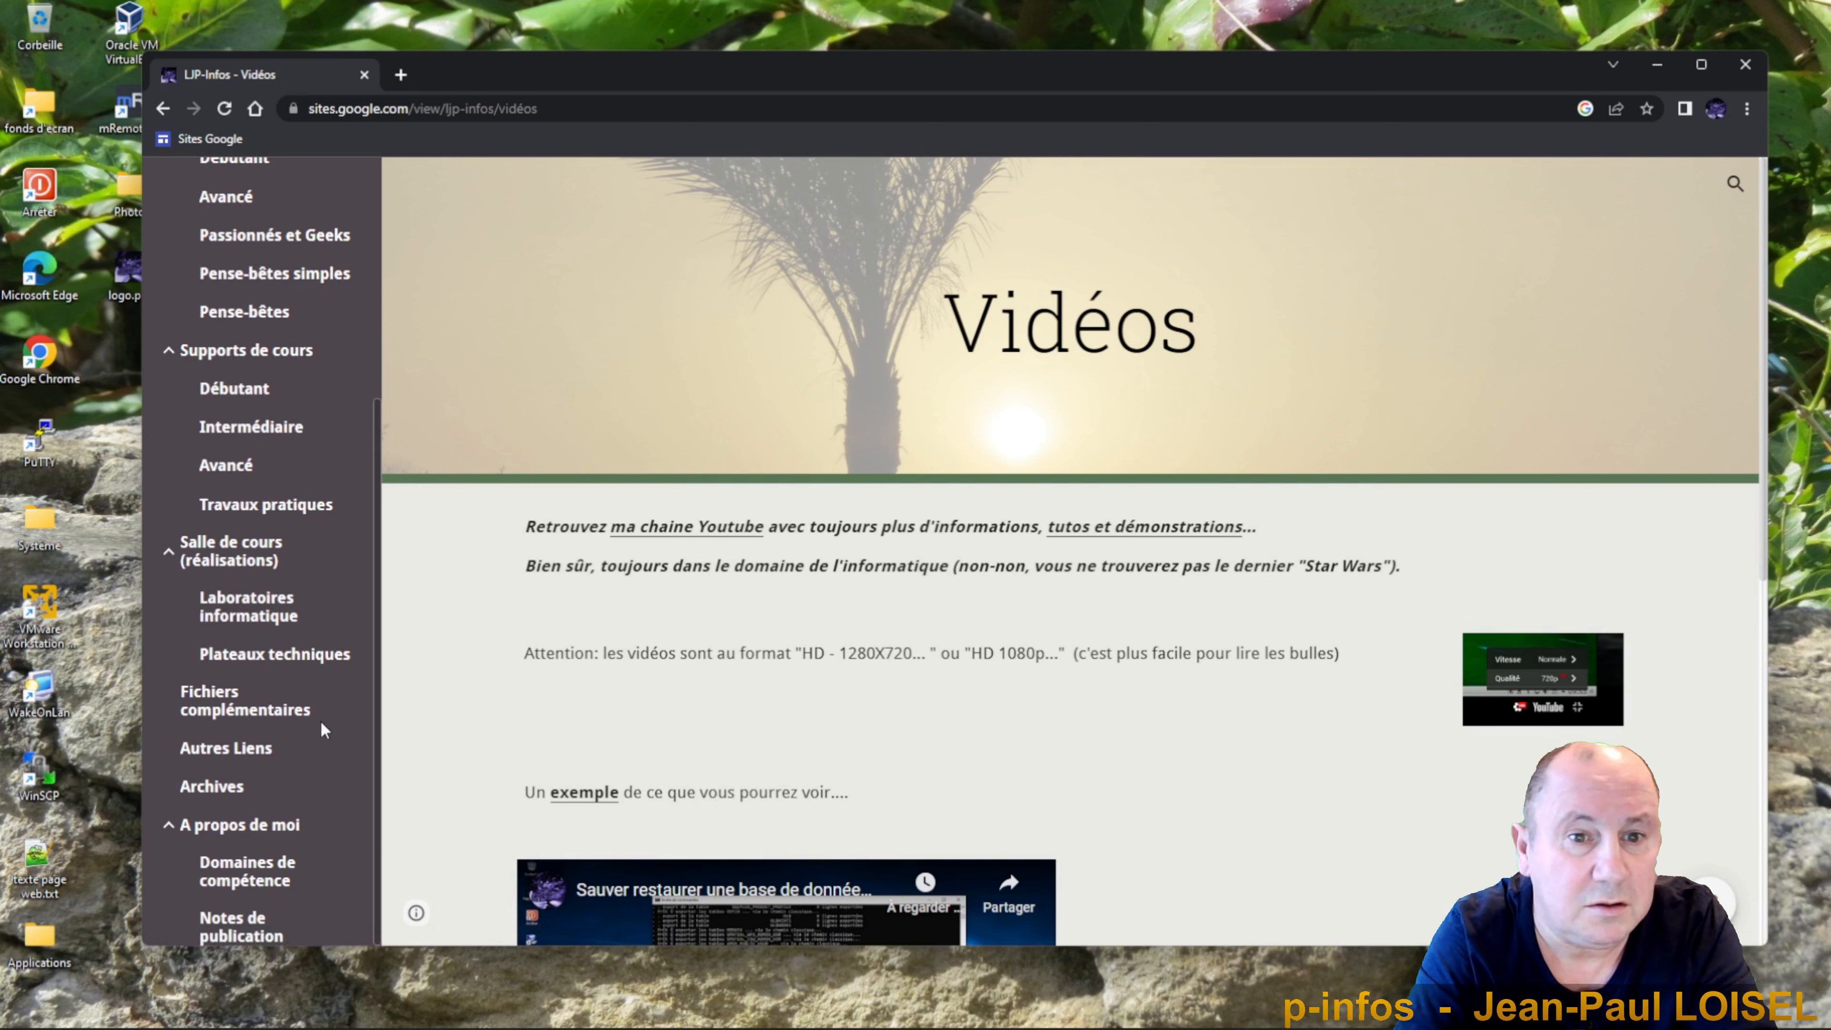
scroll(321, 718, up, 1)
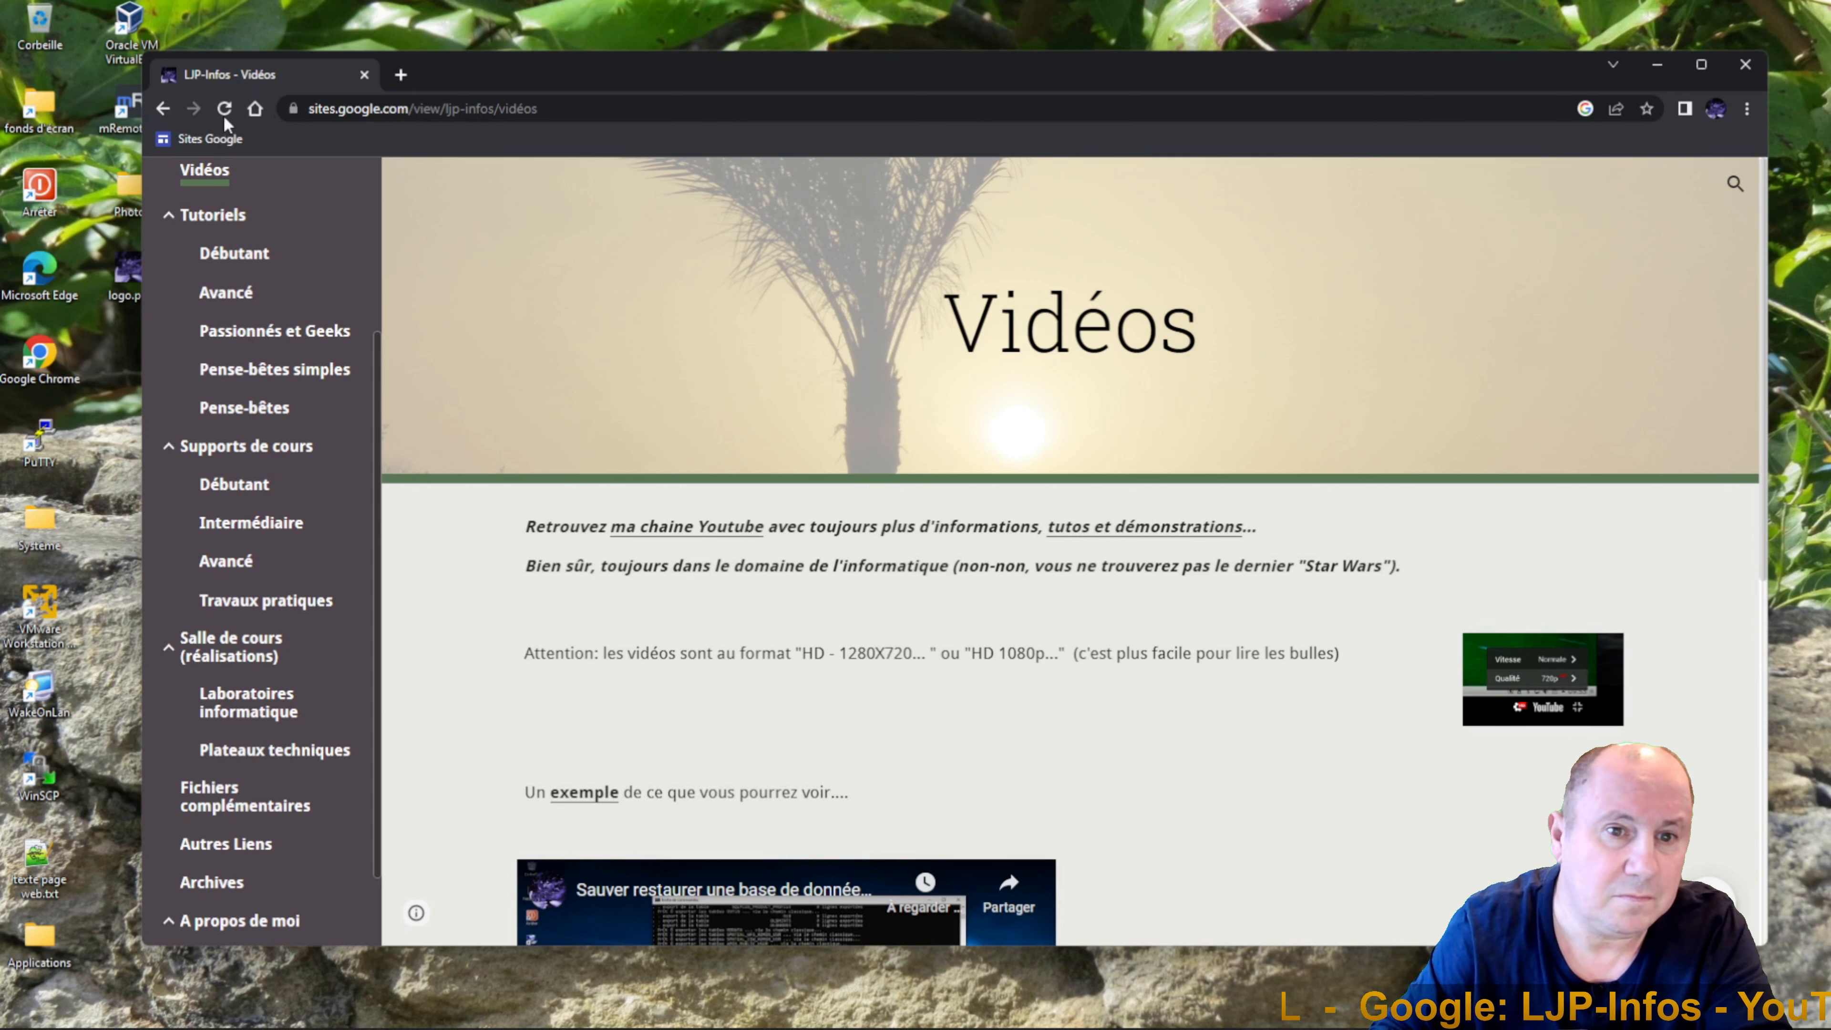
click(255, 108)
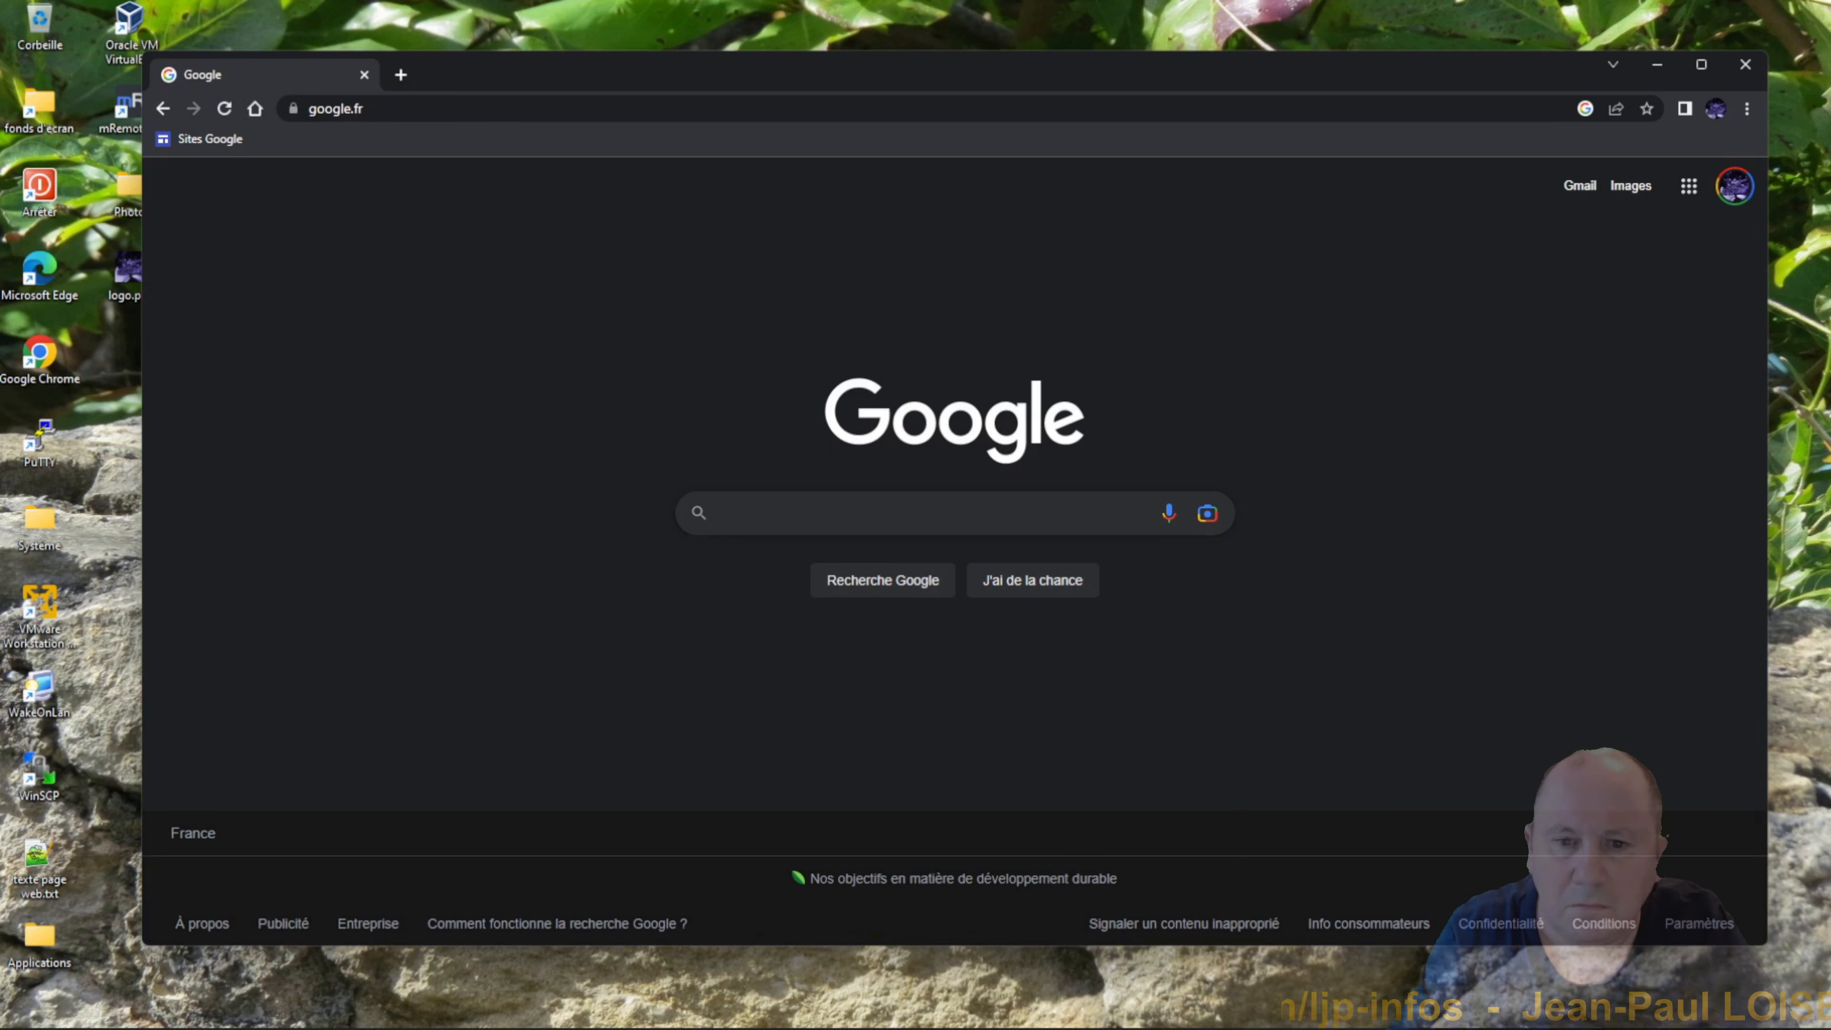
Place the cursor in the google.fr search box for a new search.
click(721, 513)
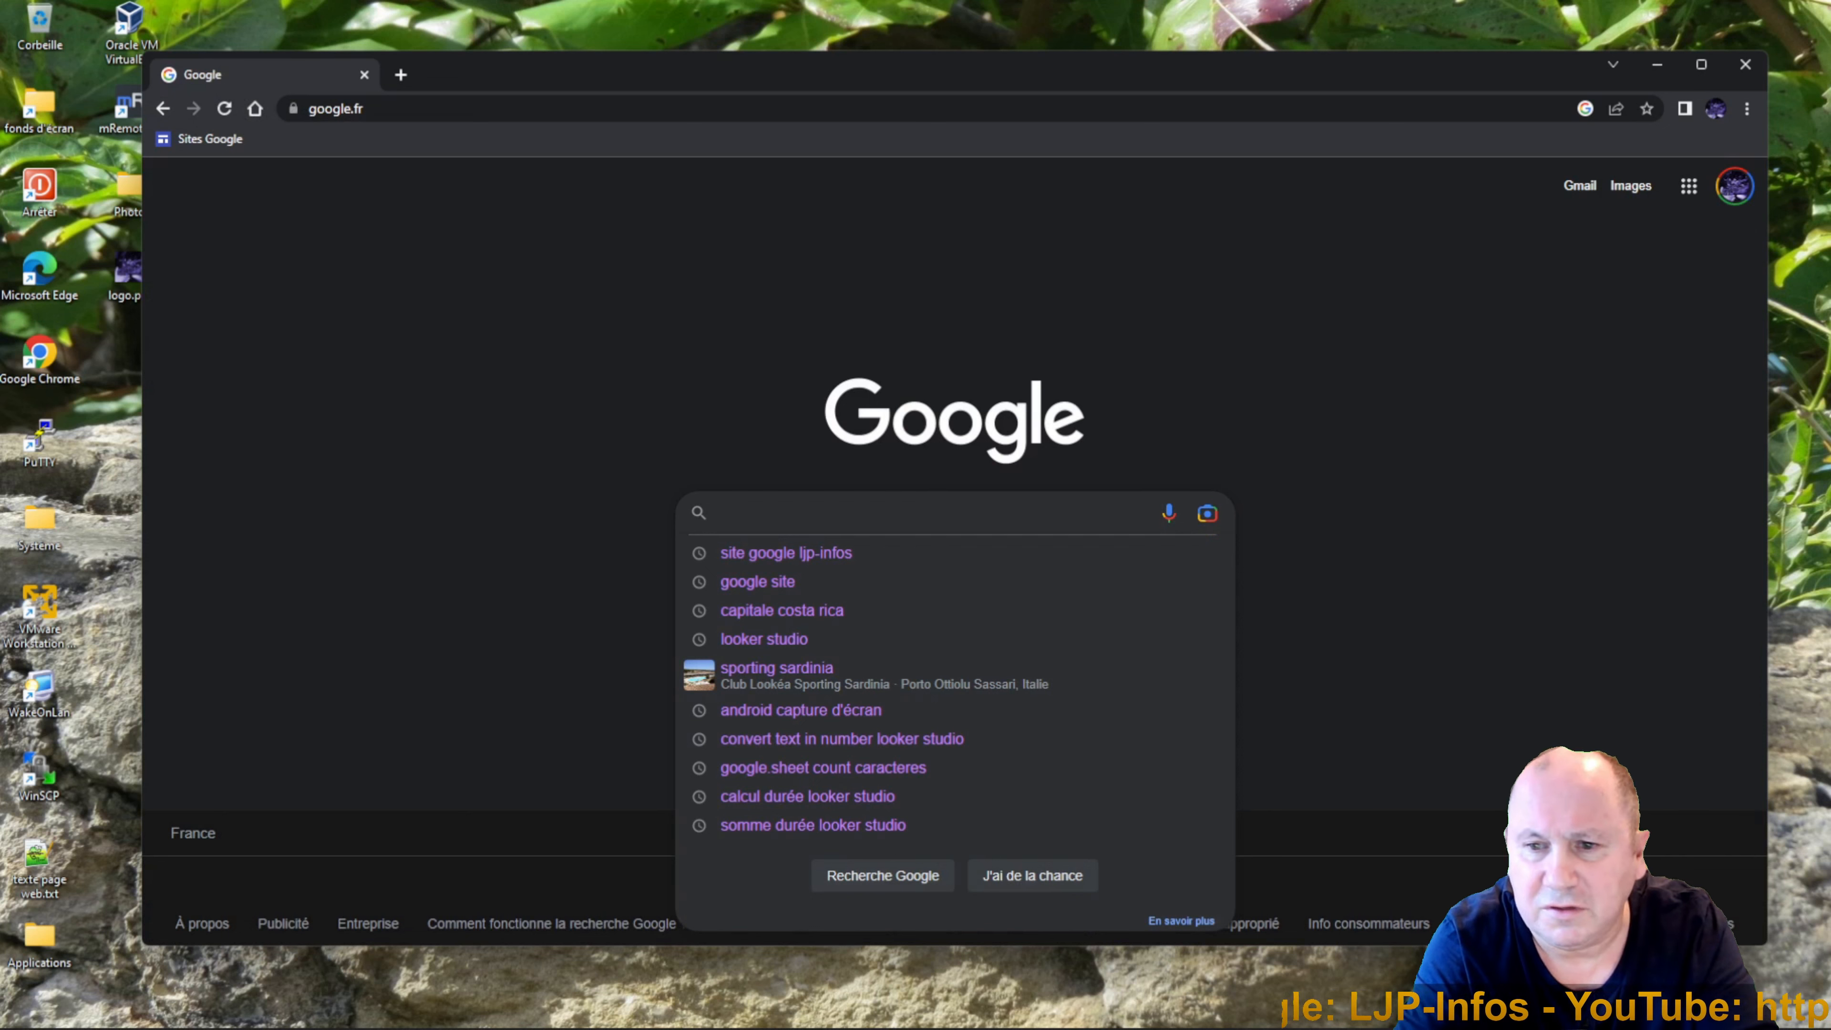
Rerun the 'google site' search and open the 'Google Sites : connexion' result.
click(777, 578)
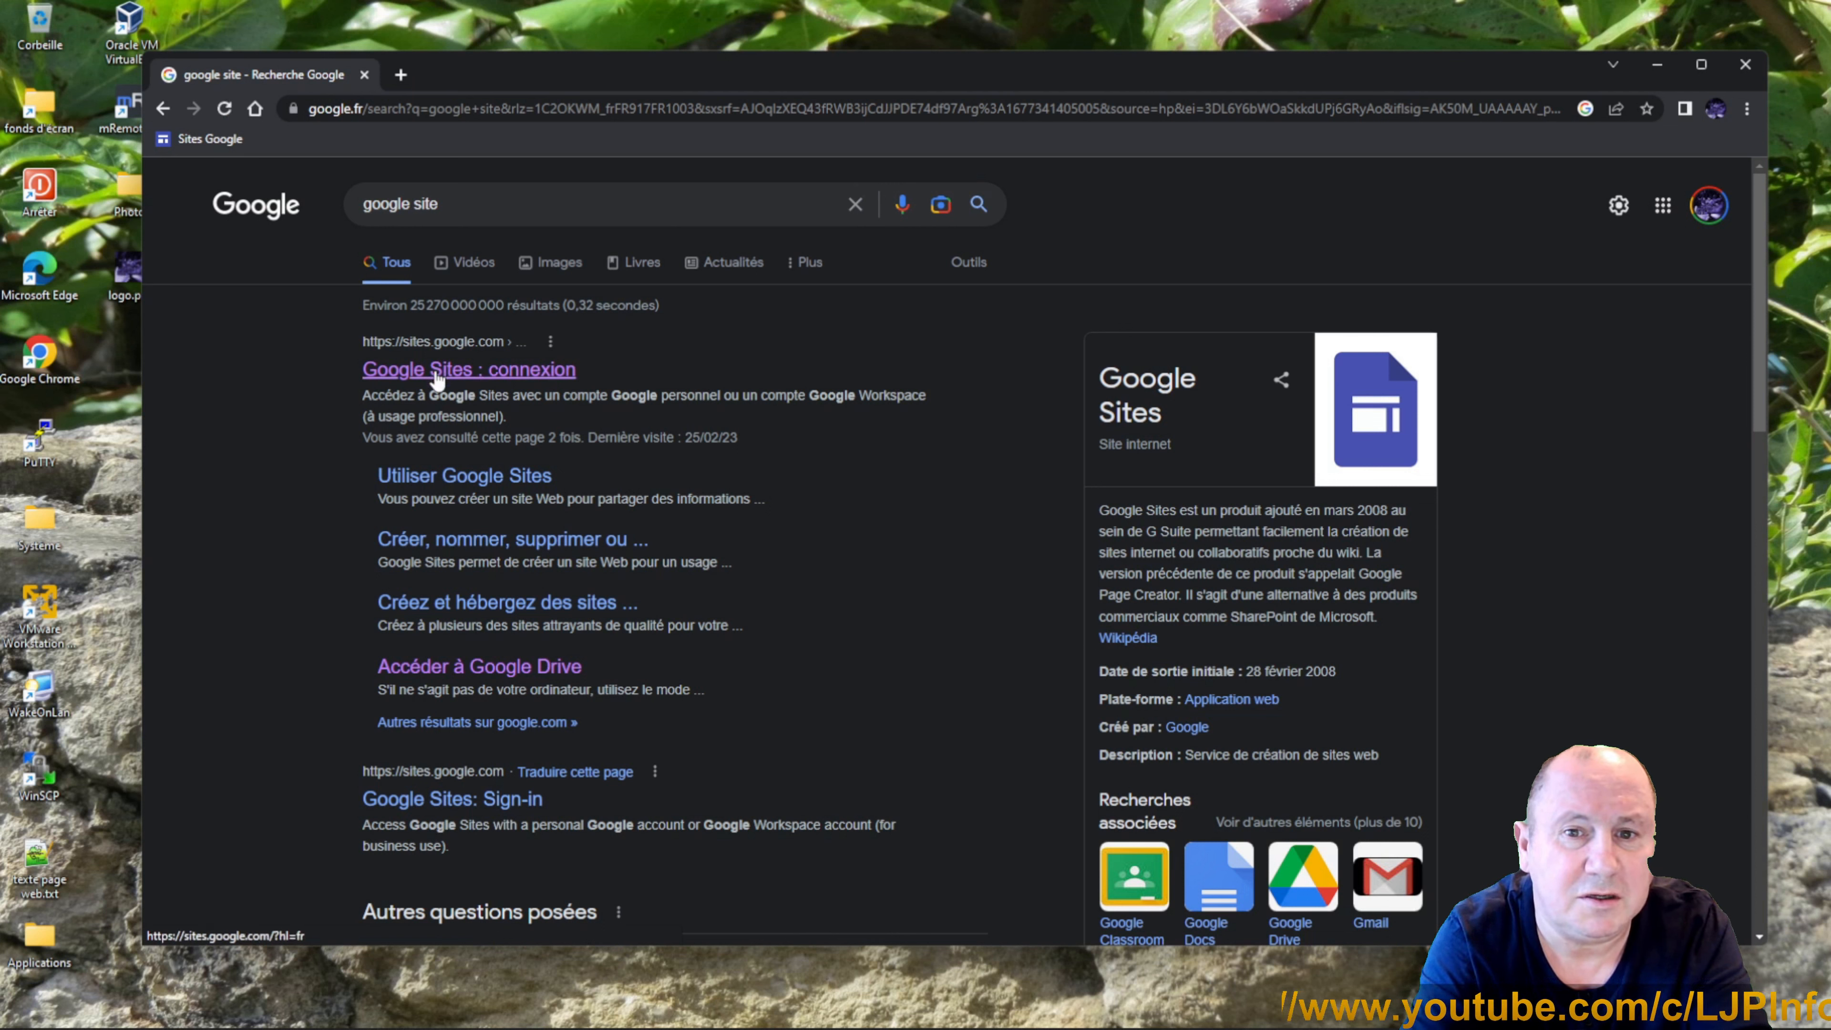
click(437, 379)
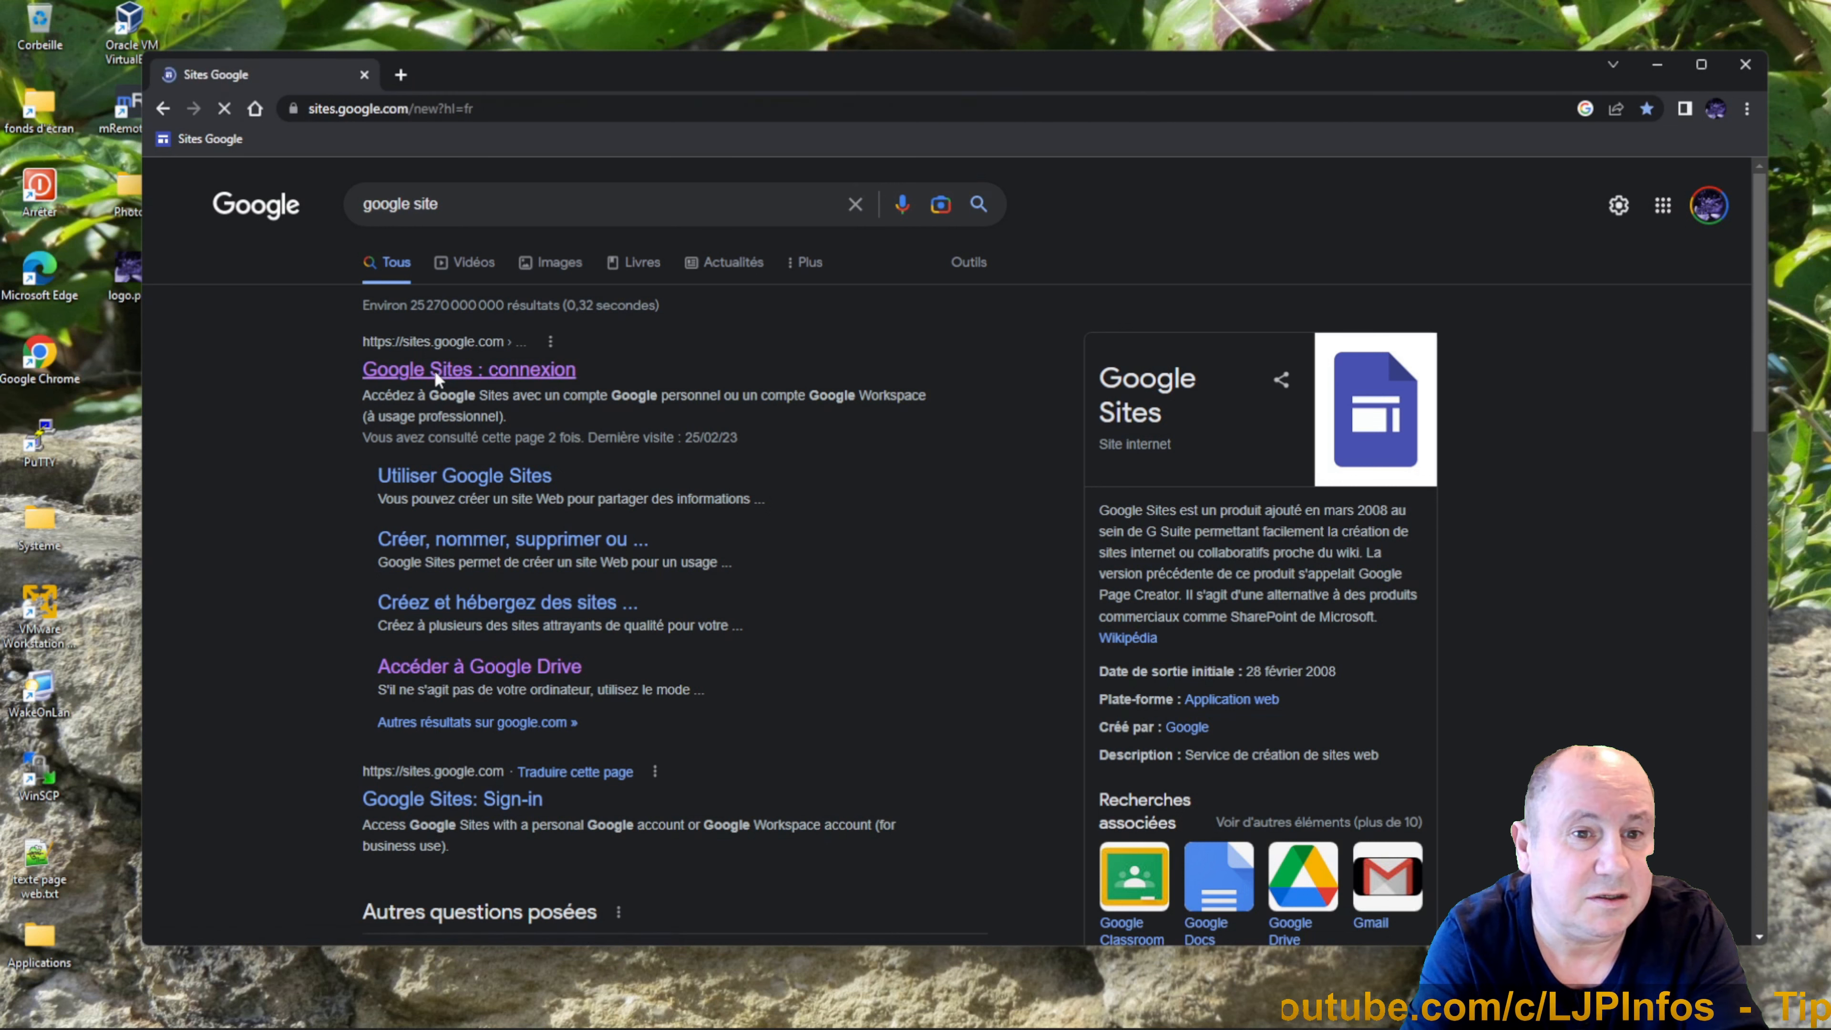
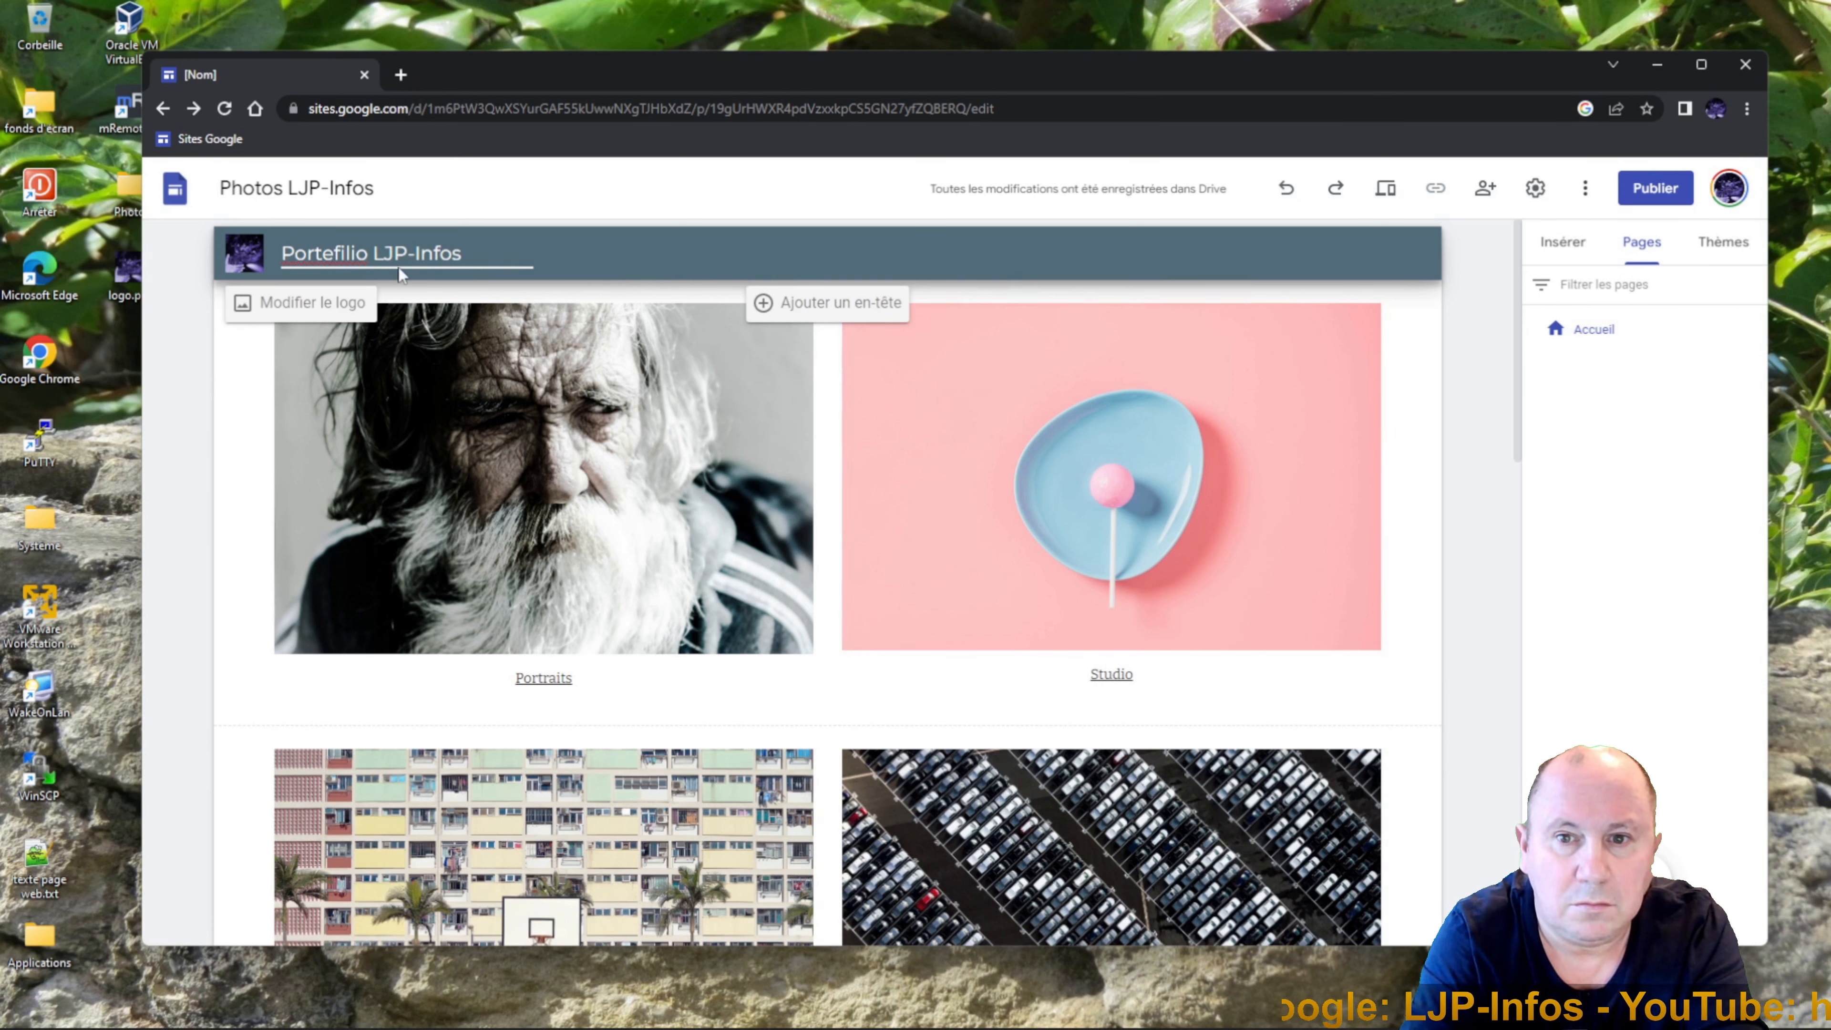
Finish correcting the site name to 'Portefolio LJP-Infos', then scroll down to the footer.
text(o)
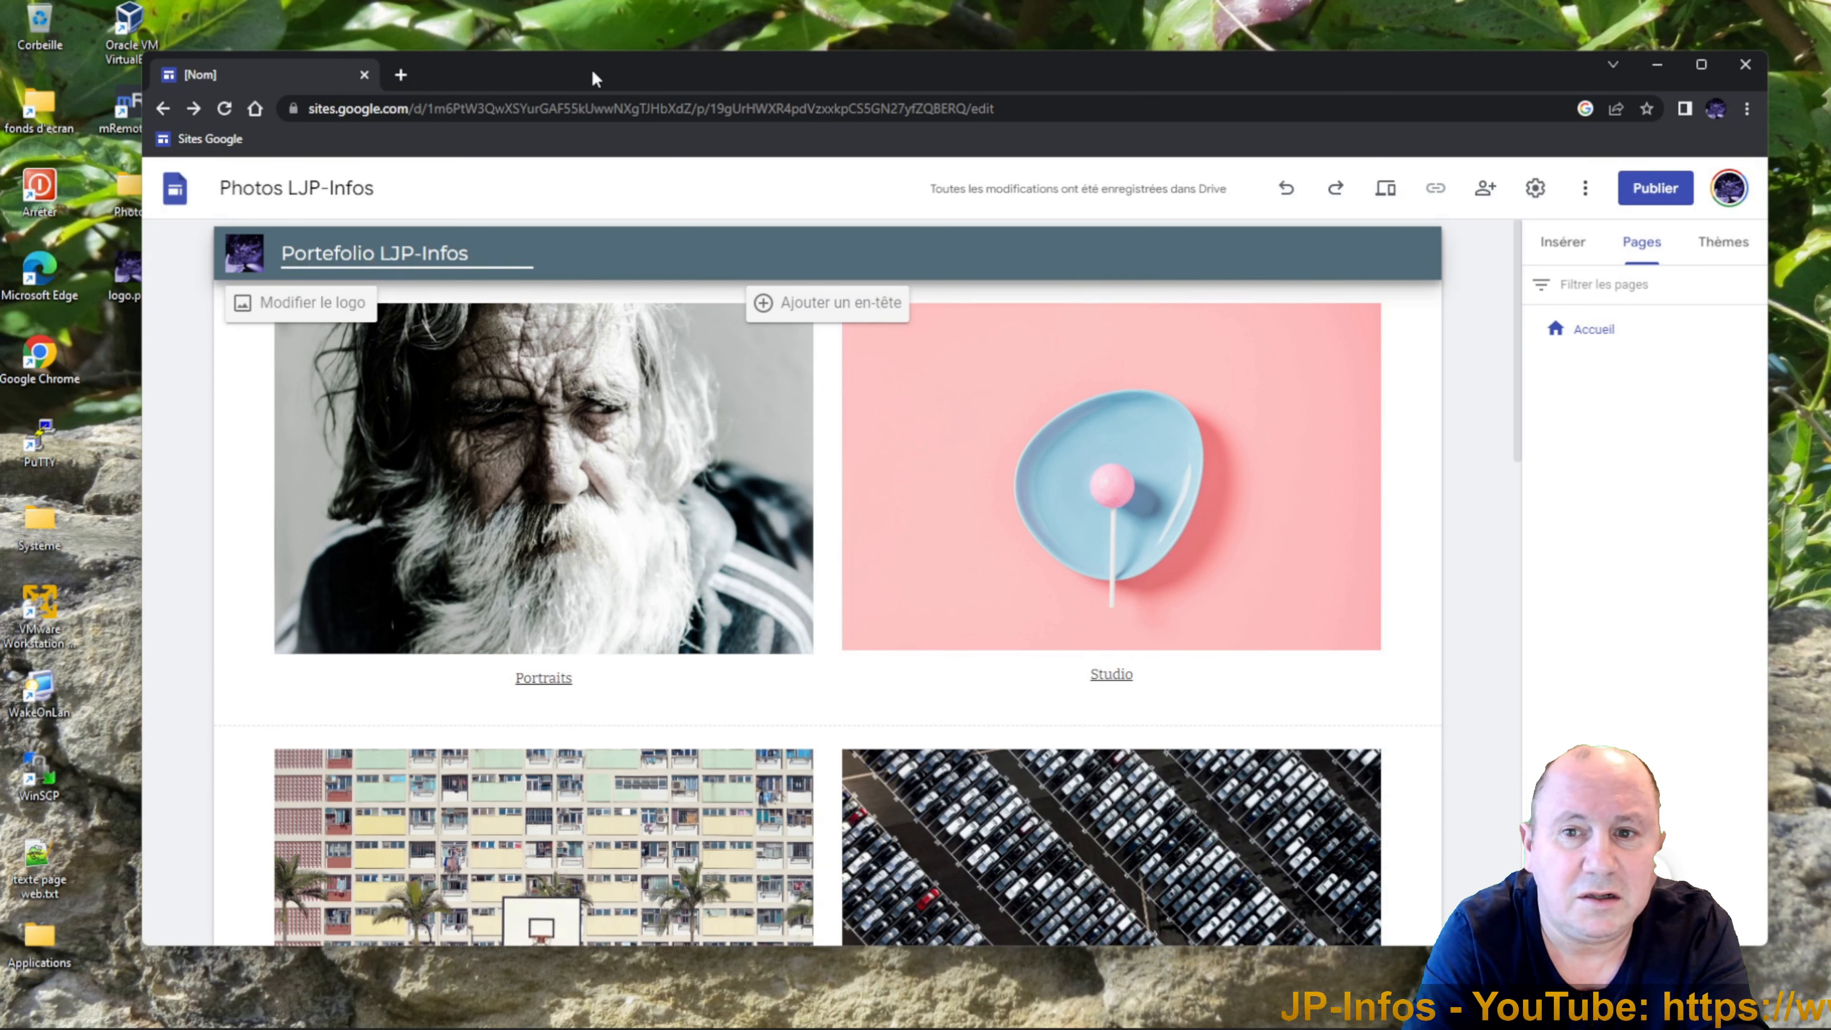
click(806, 259)
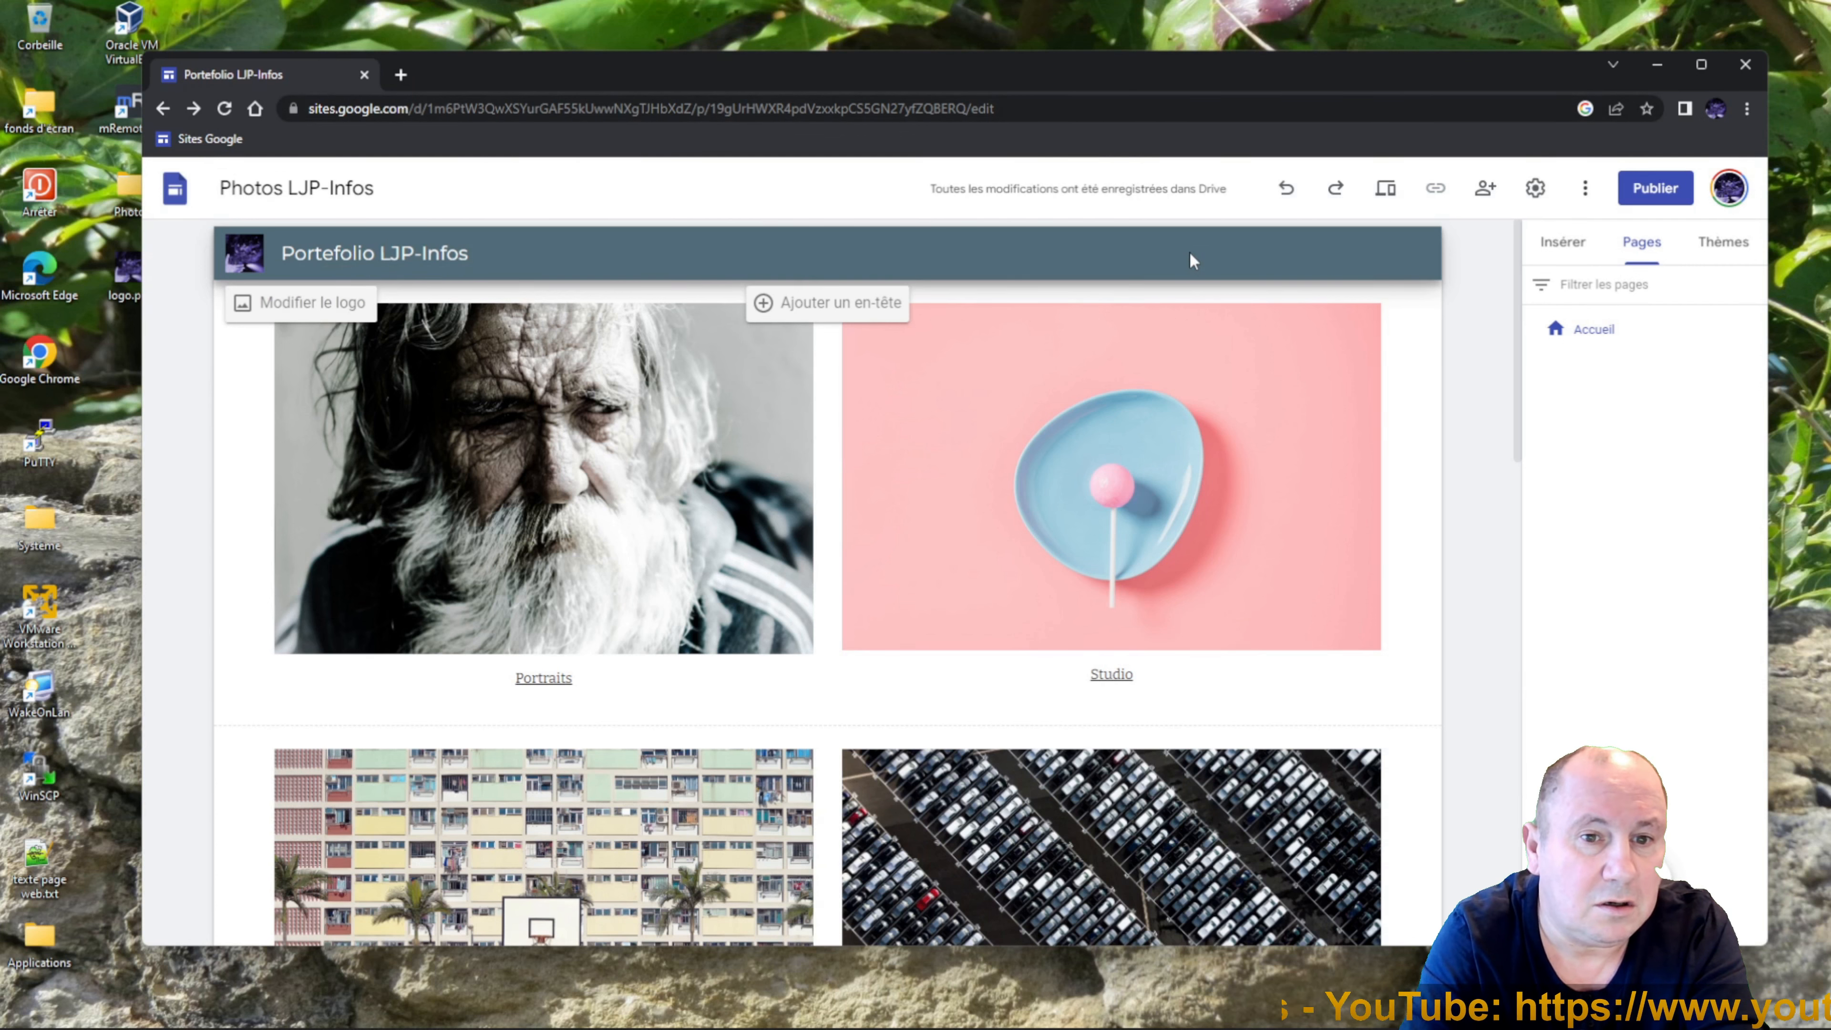
scroll(1521, 353, down, 20)
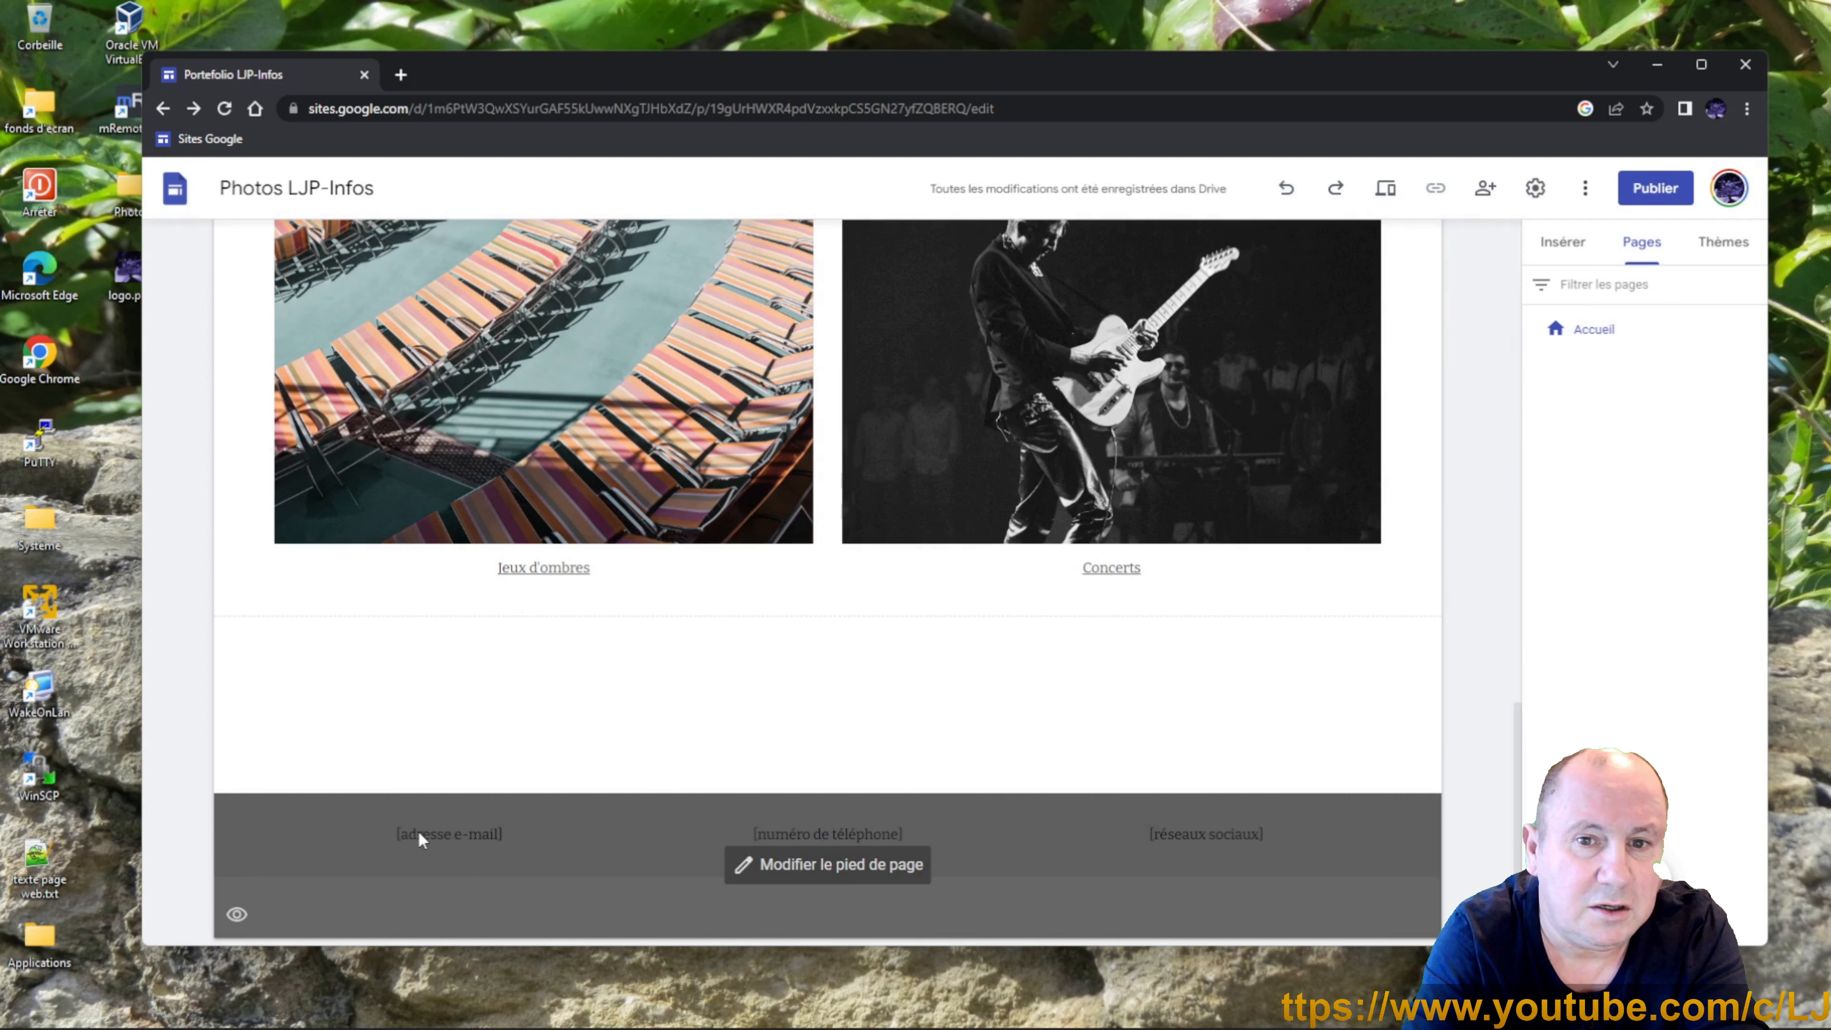
Replace the footer e-mail placeholder with the contact e-mail as a link, and delete the phone box.
click(771, 869)
click(481, 835)
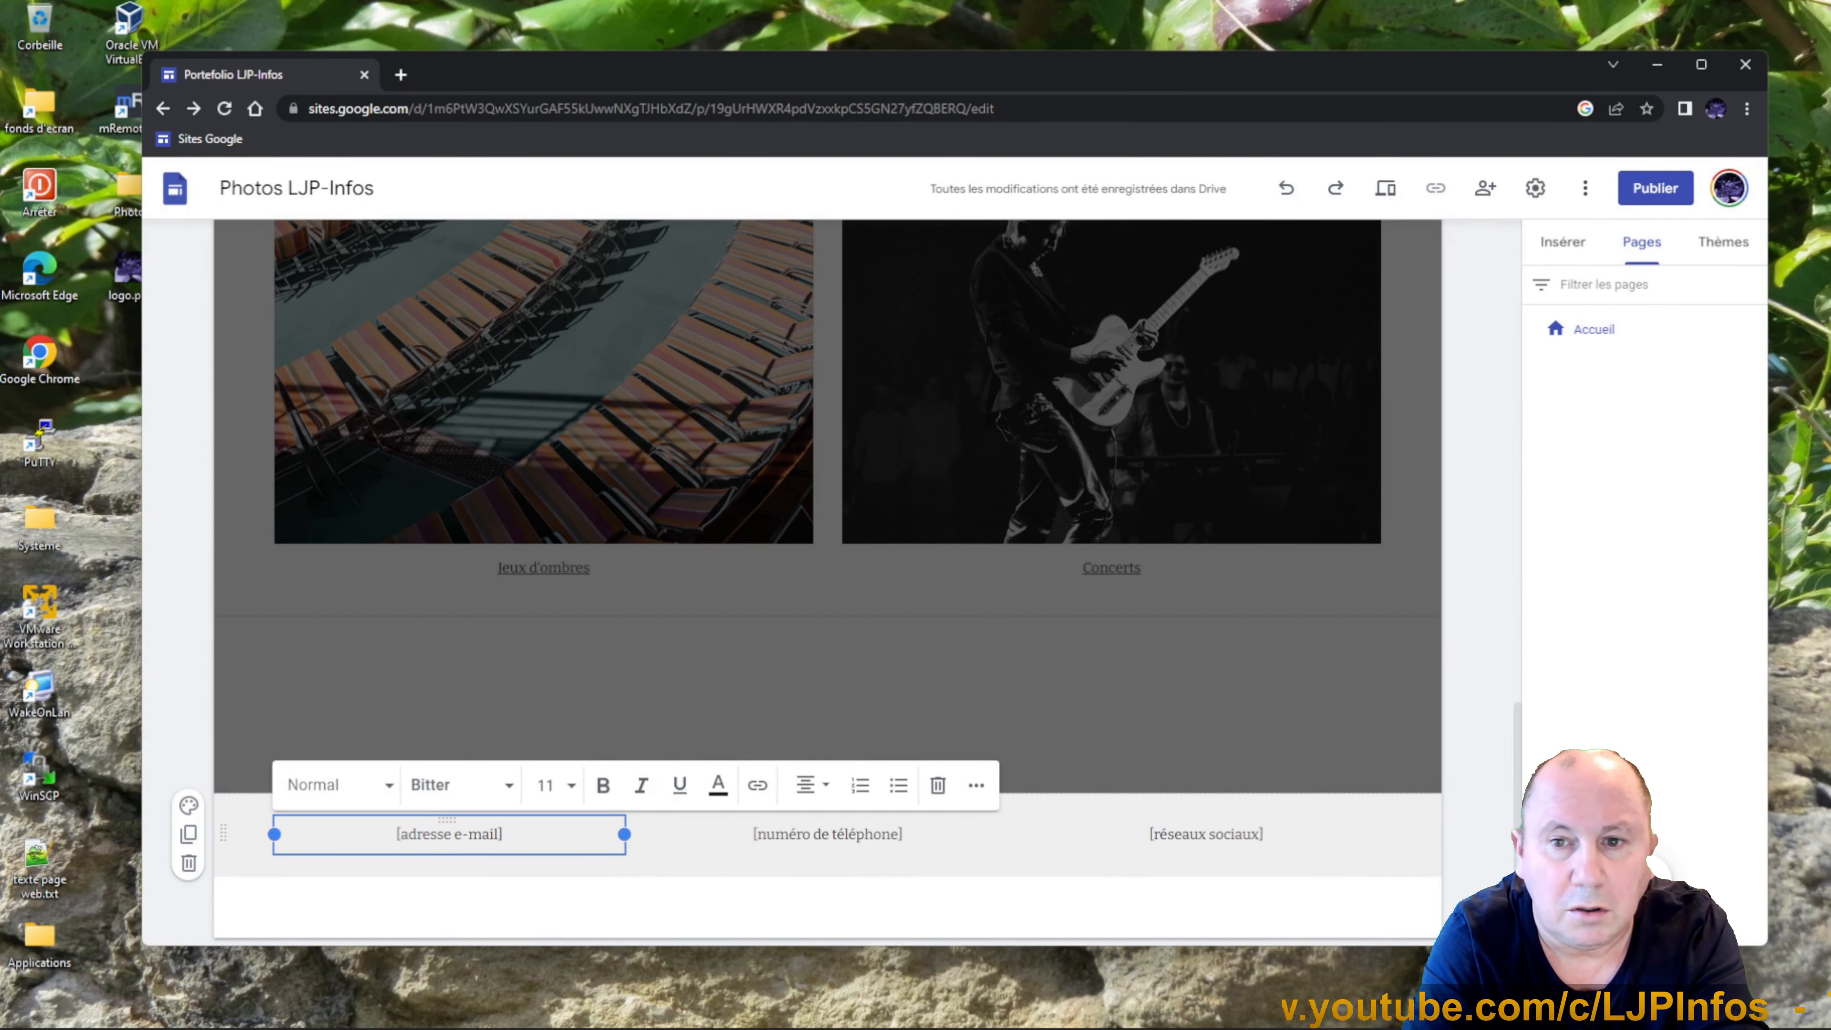
drag(503, 834, 414, 822)
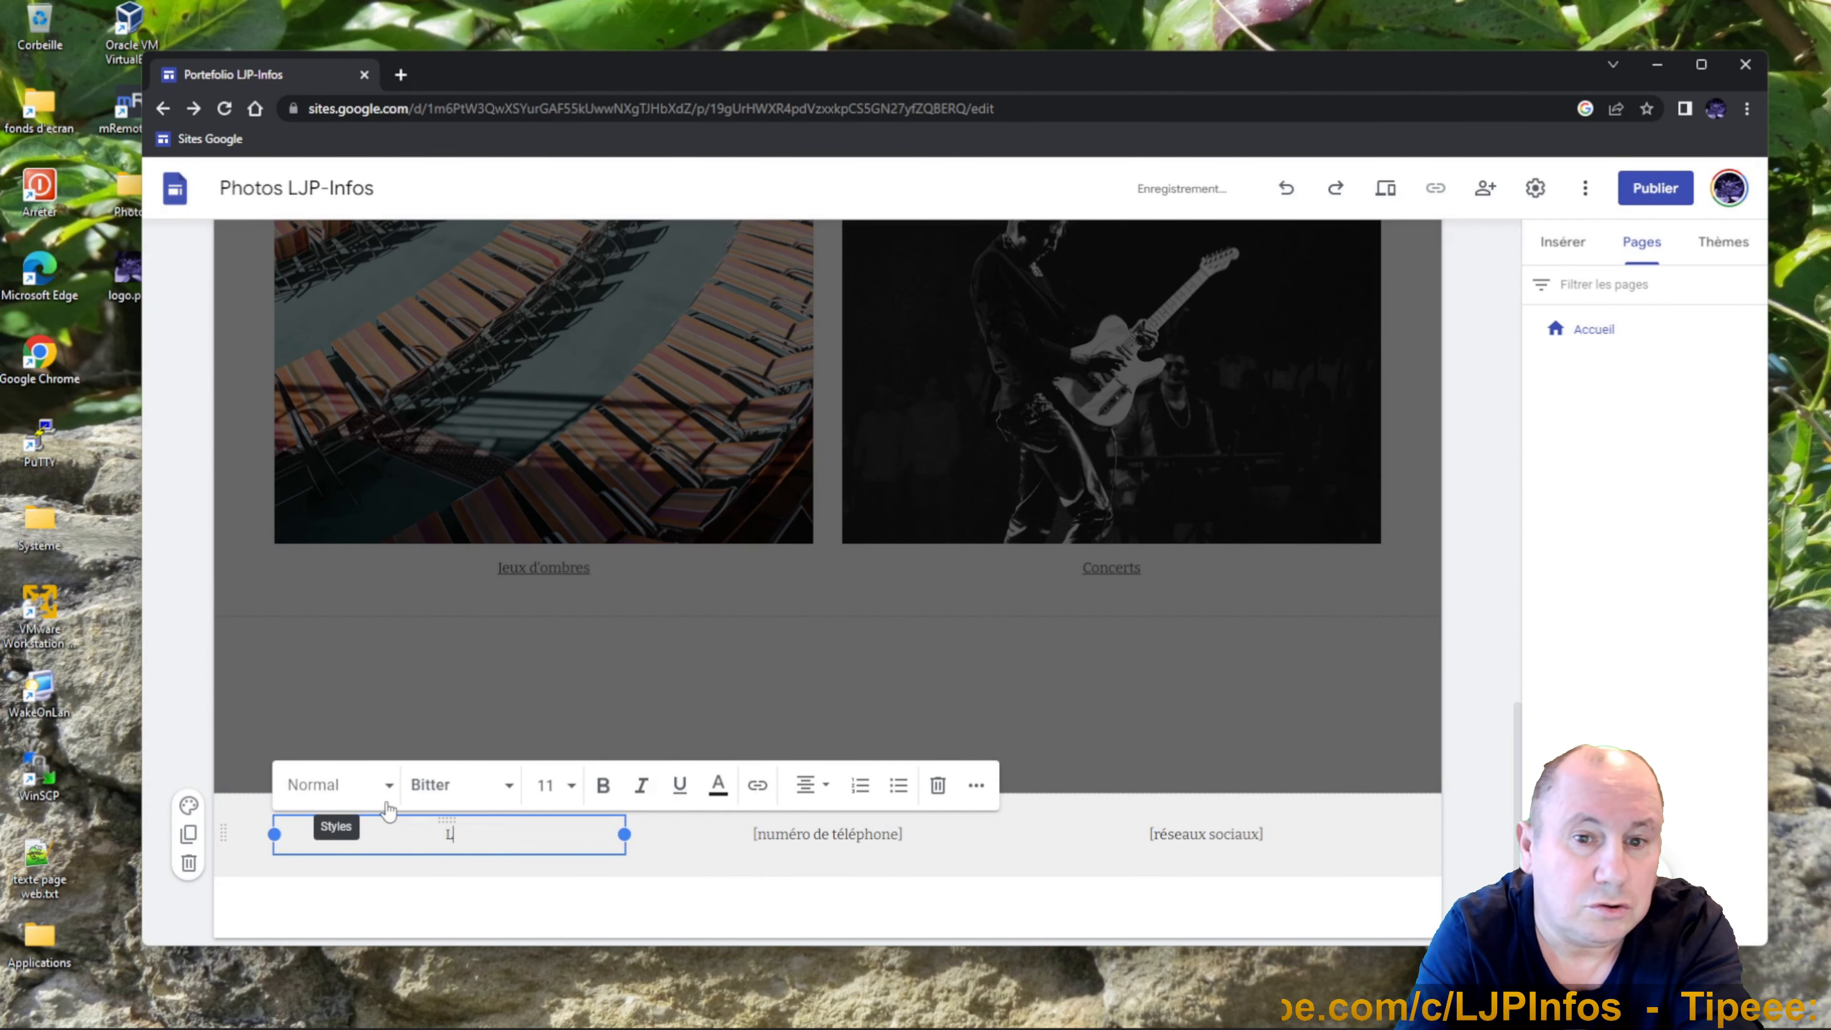
key(ctrl+a)
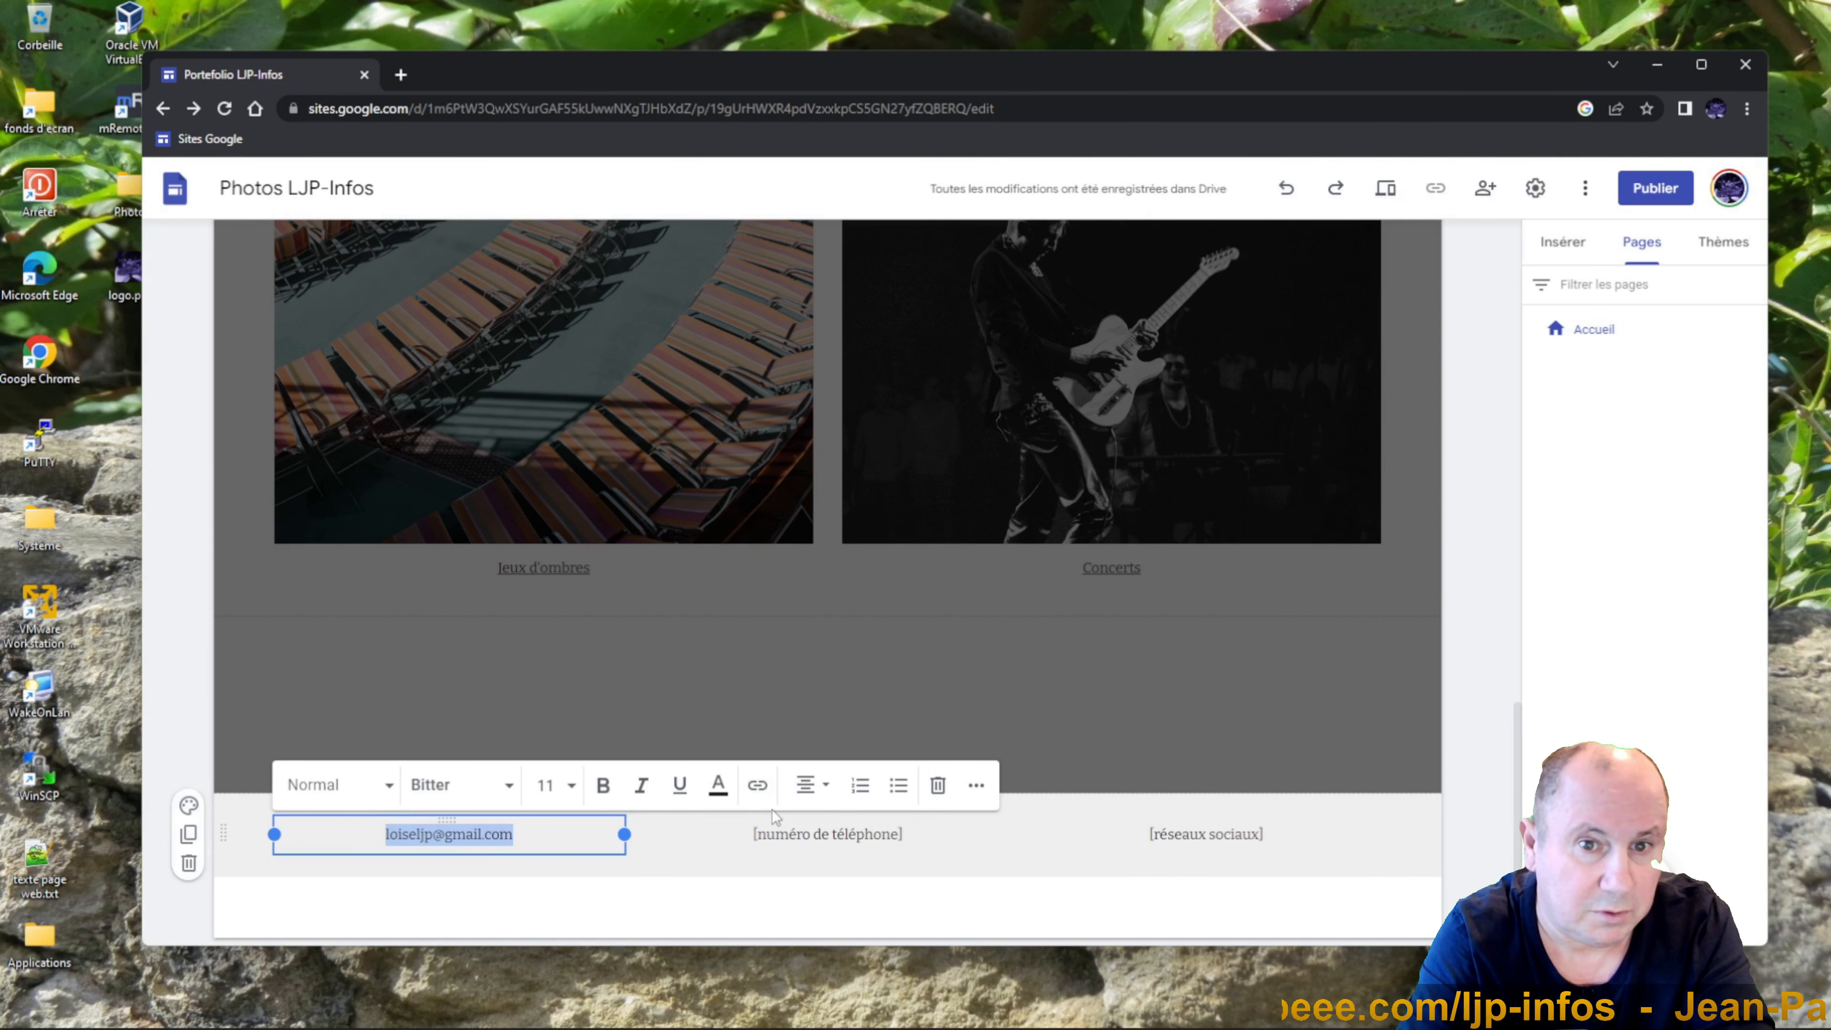
click(757, 785)
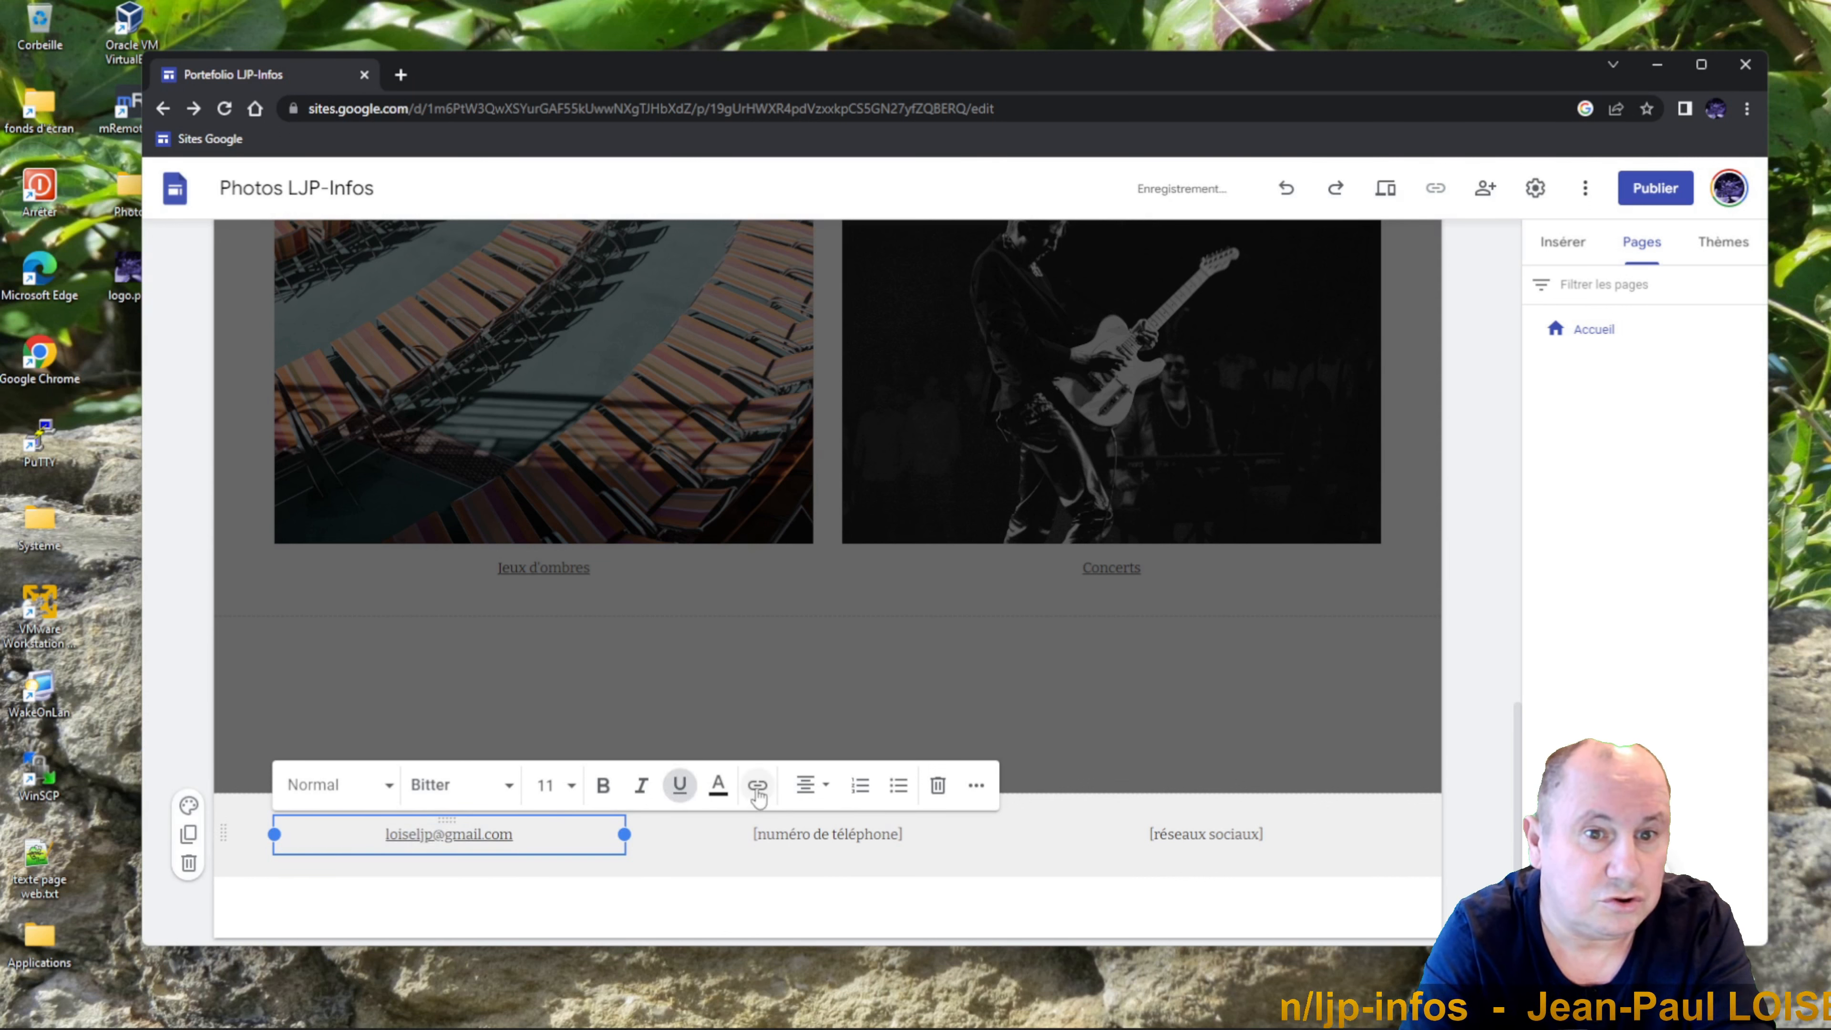
click(902, 834)
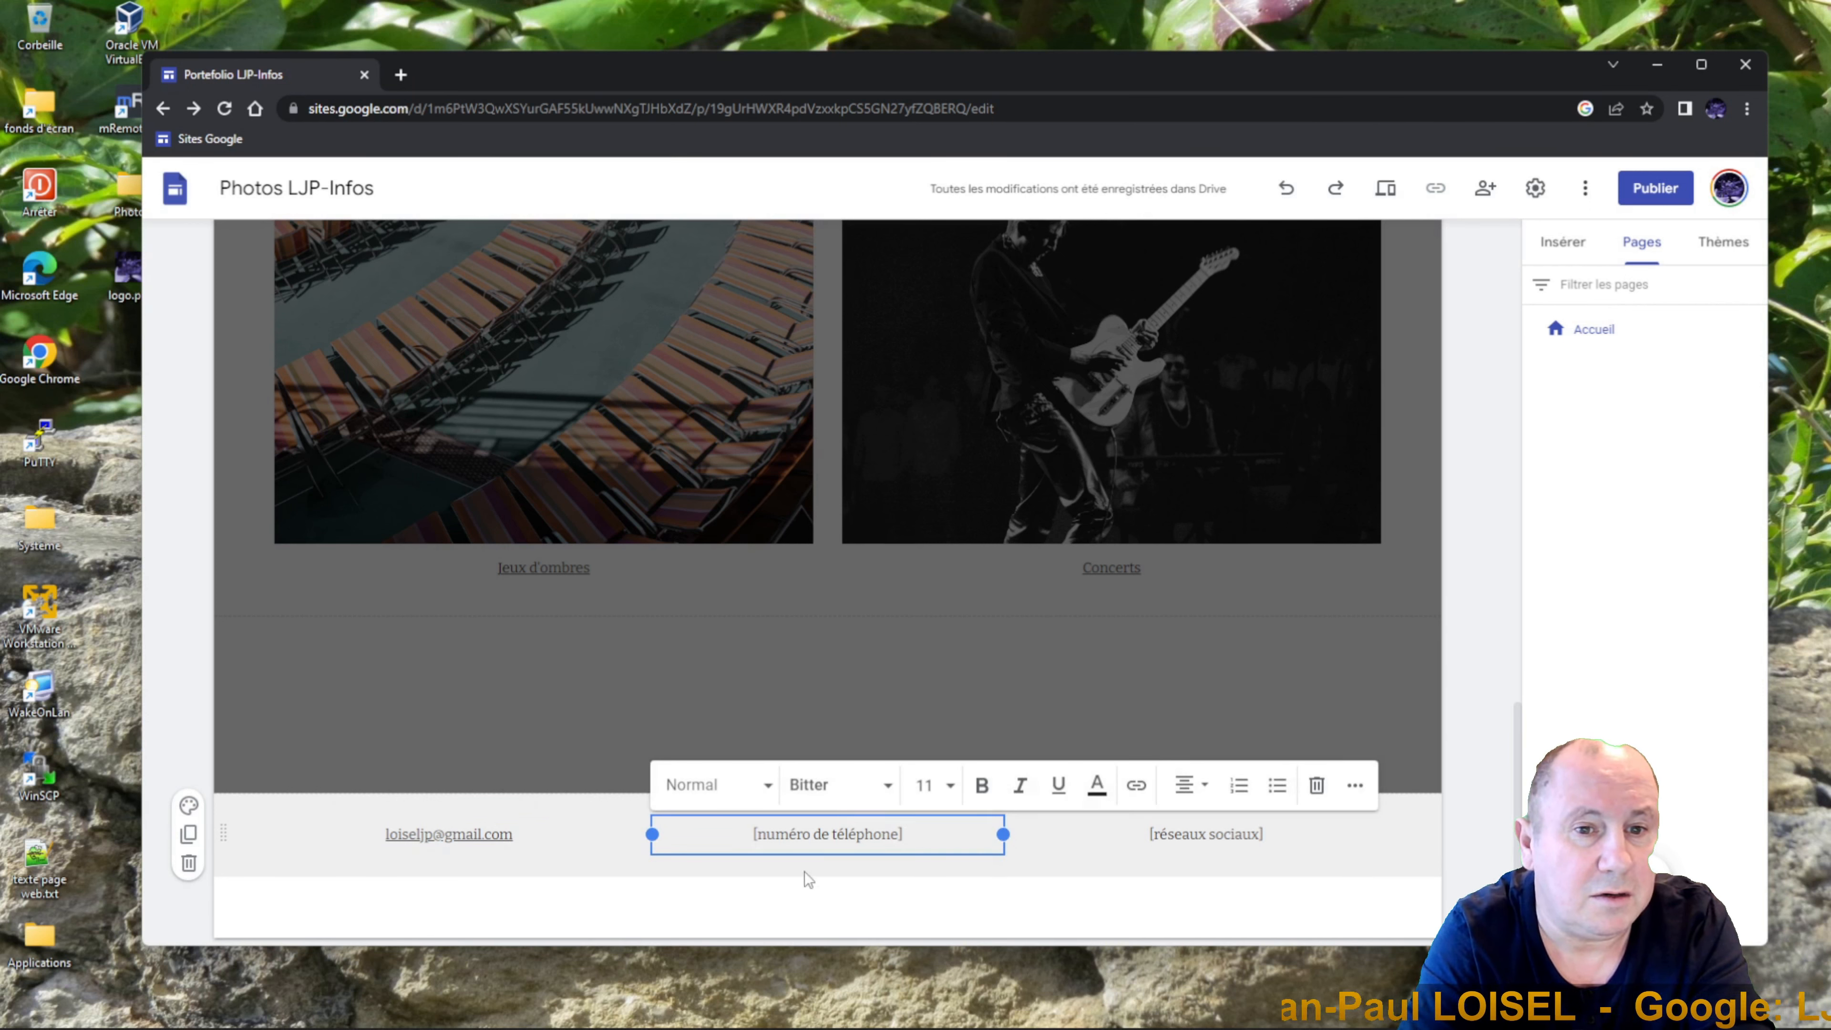
click(1317, 784)
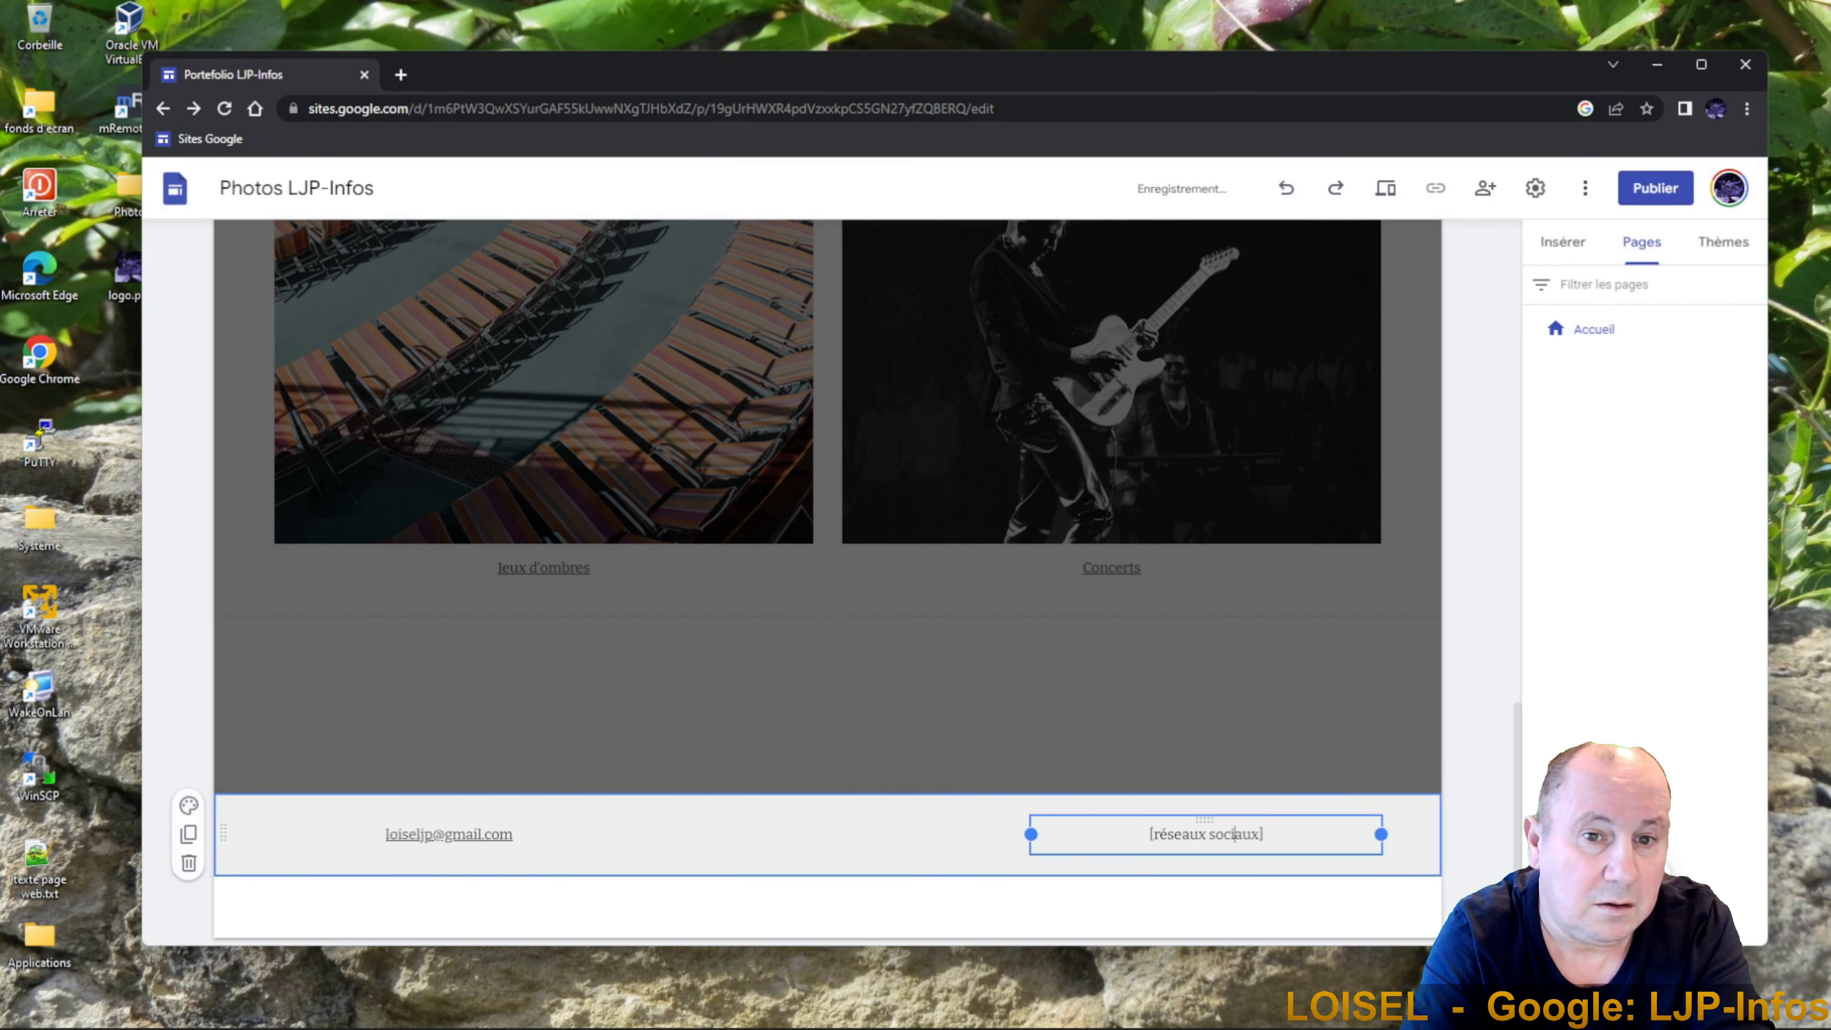
click(1234, 834)
drag(1243, 835, 1149, 835)
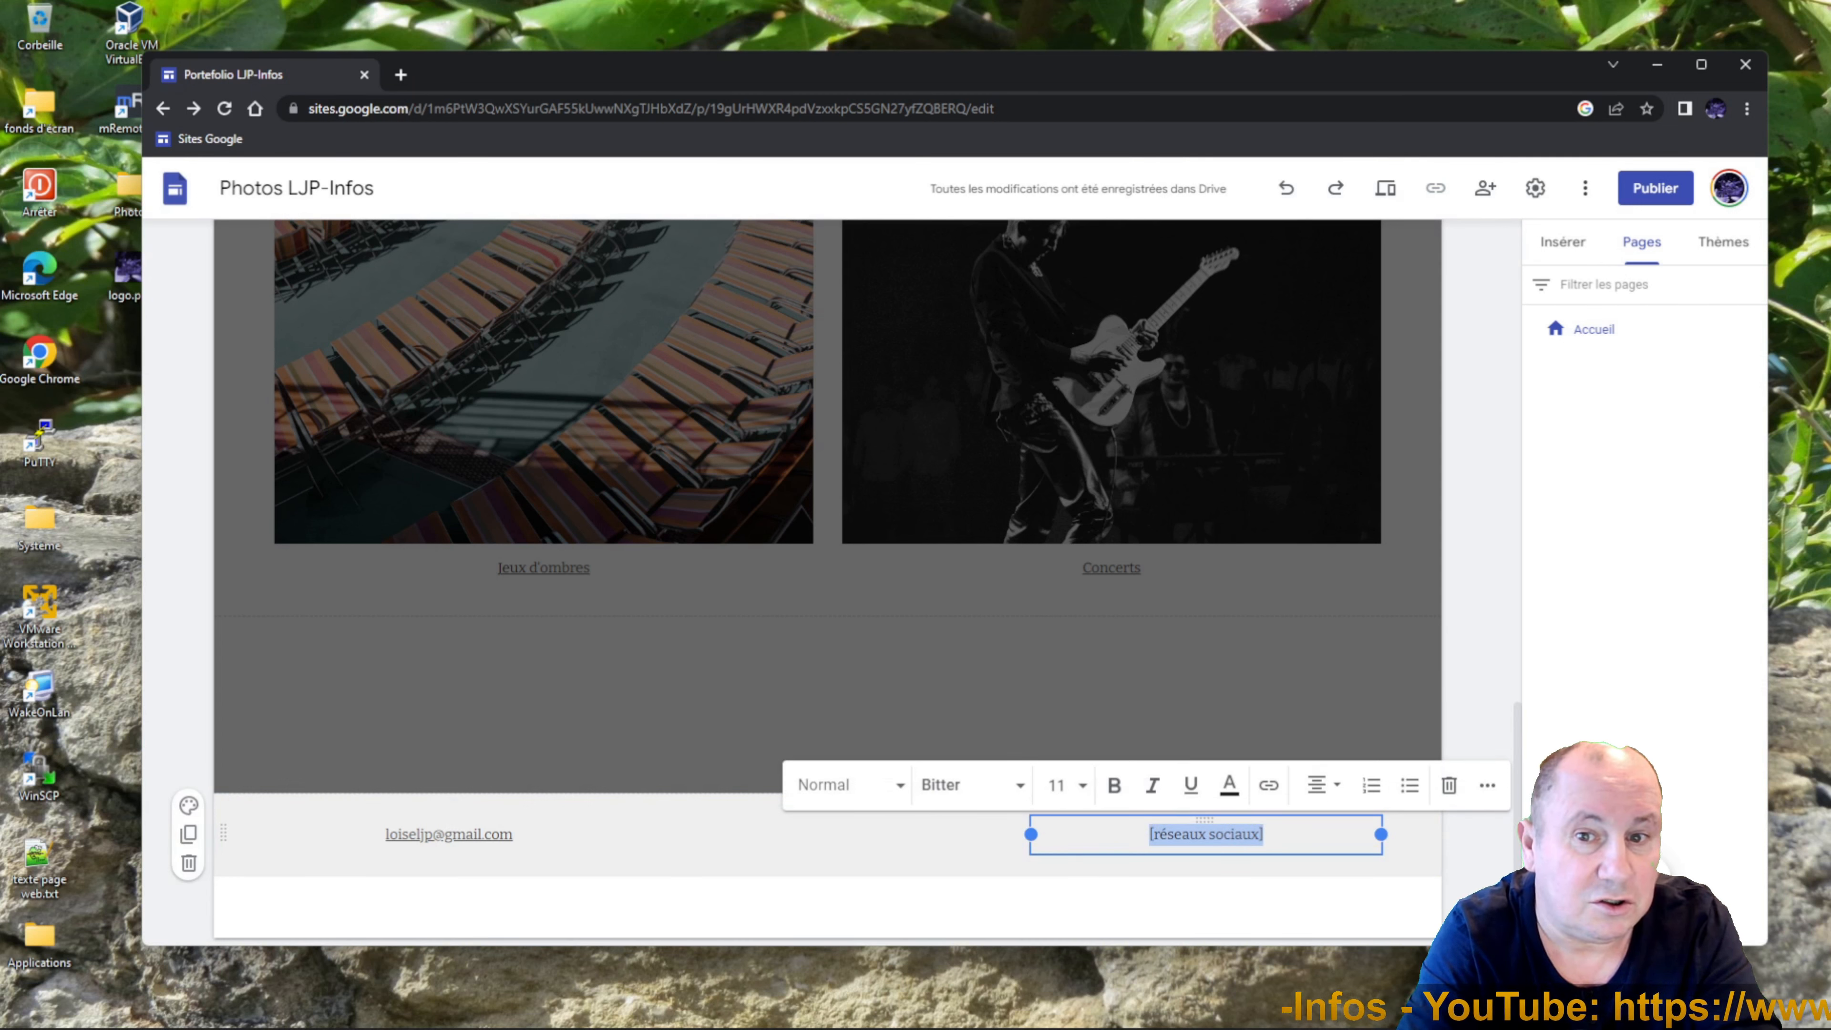
text(http://)
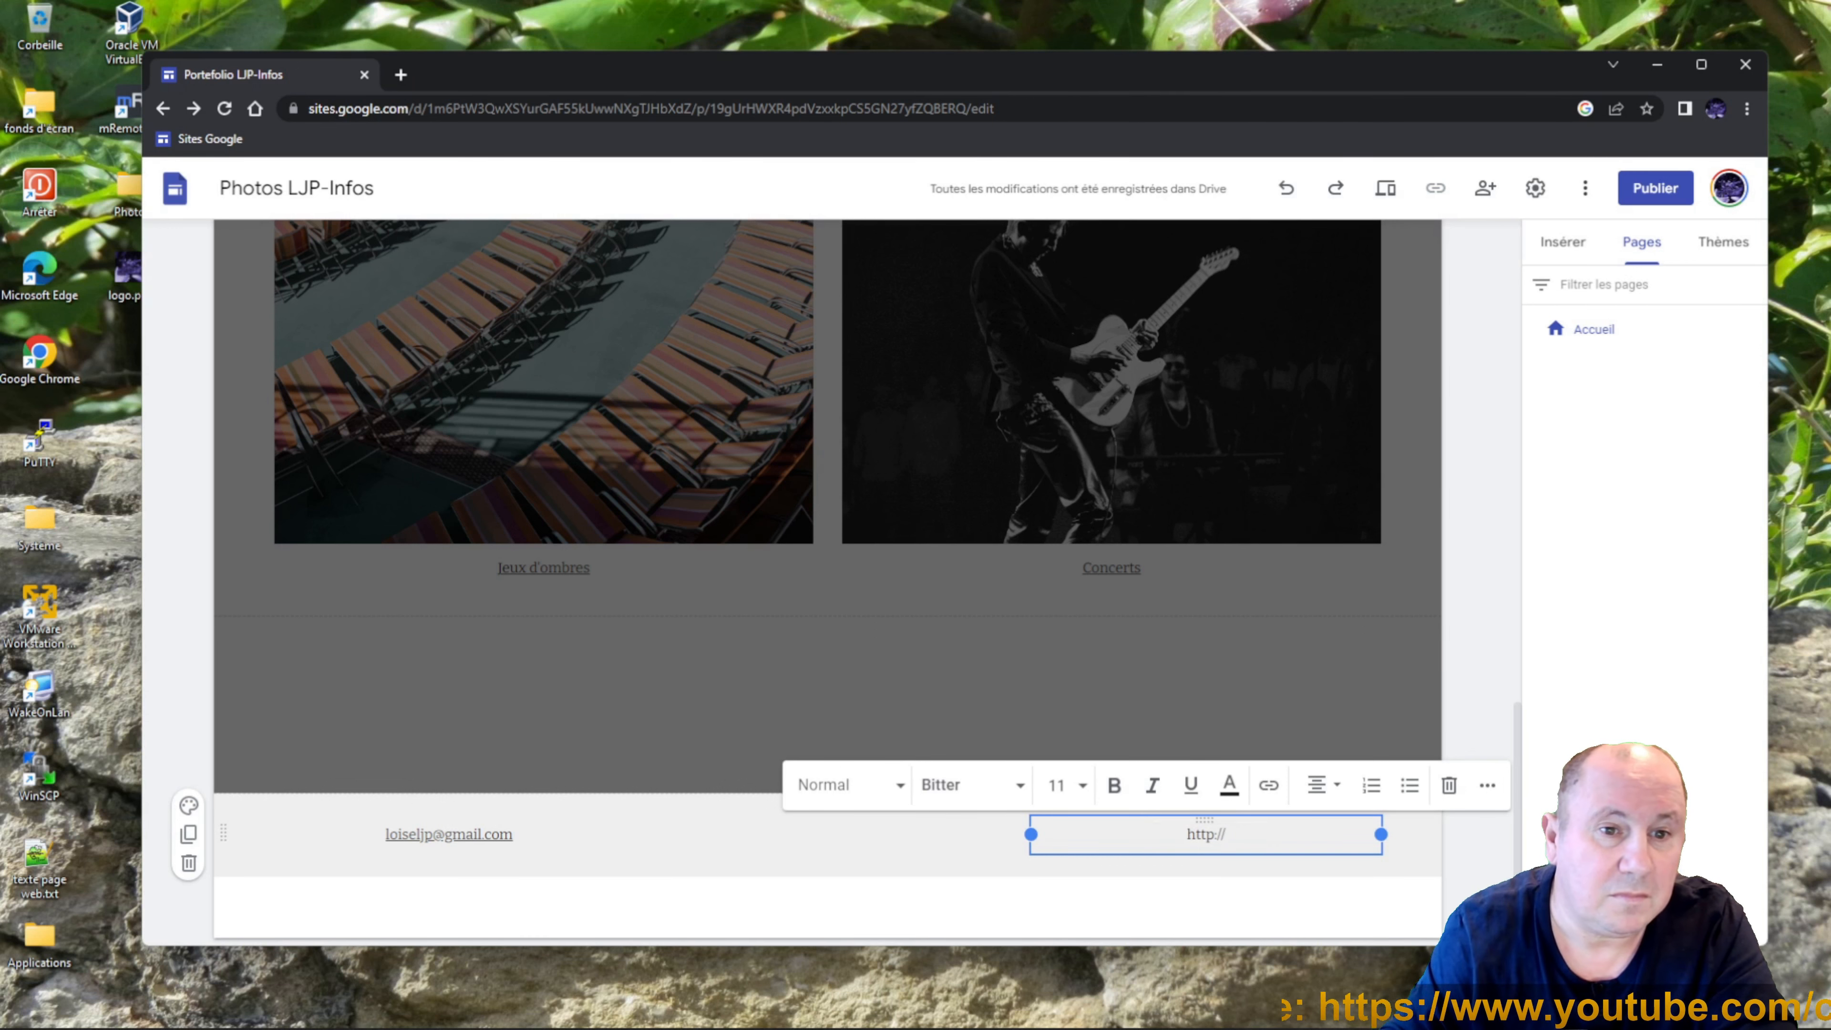
text(www.you)
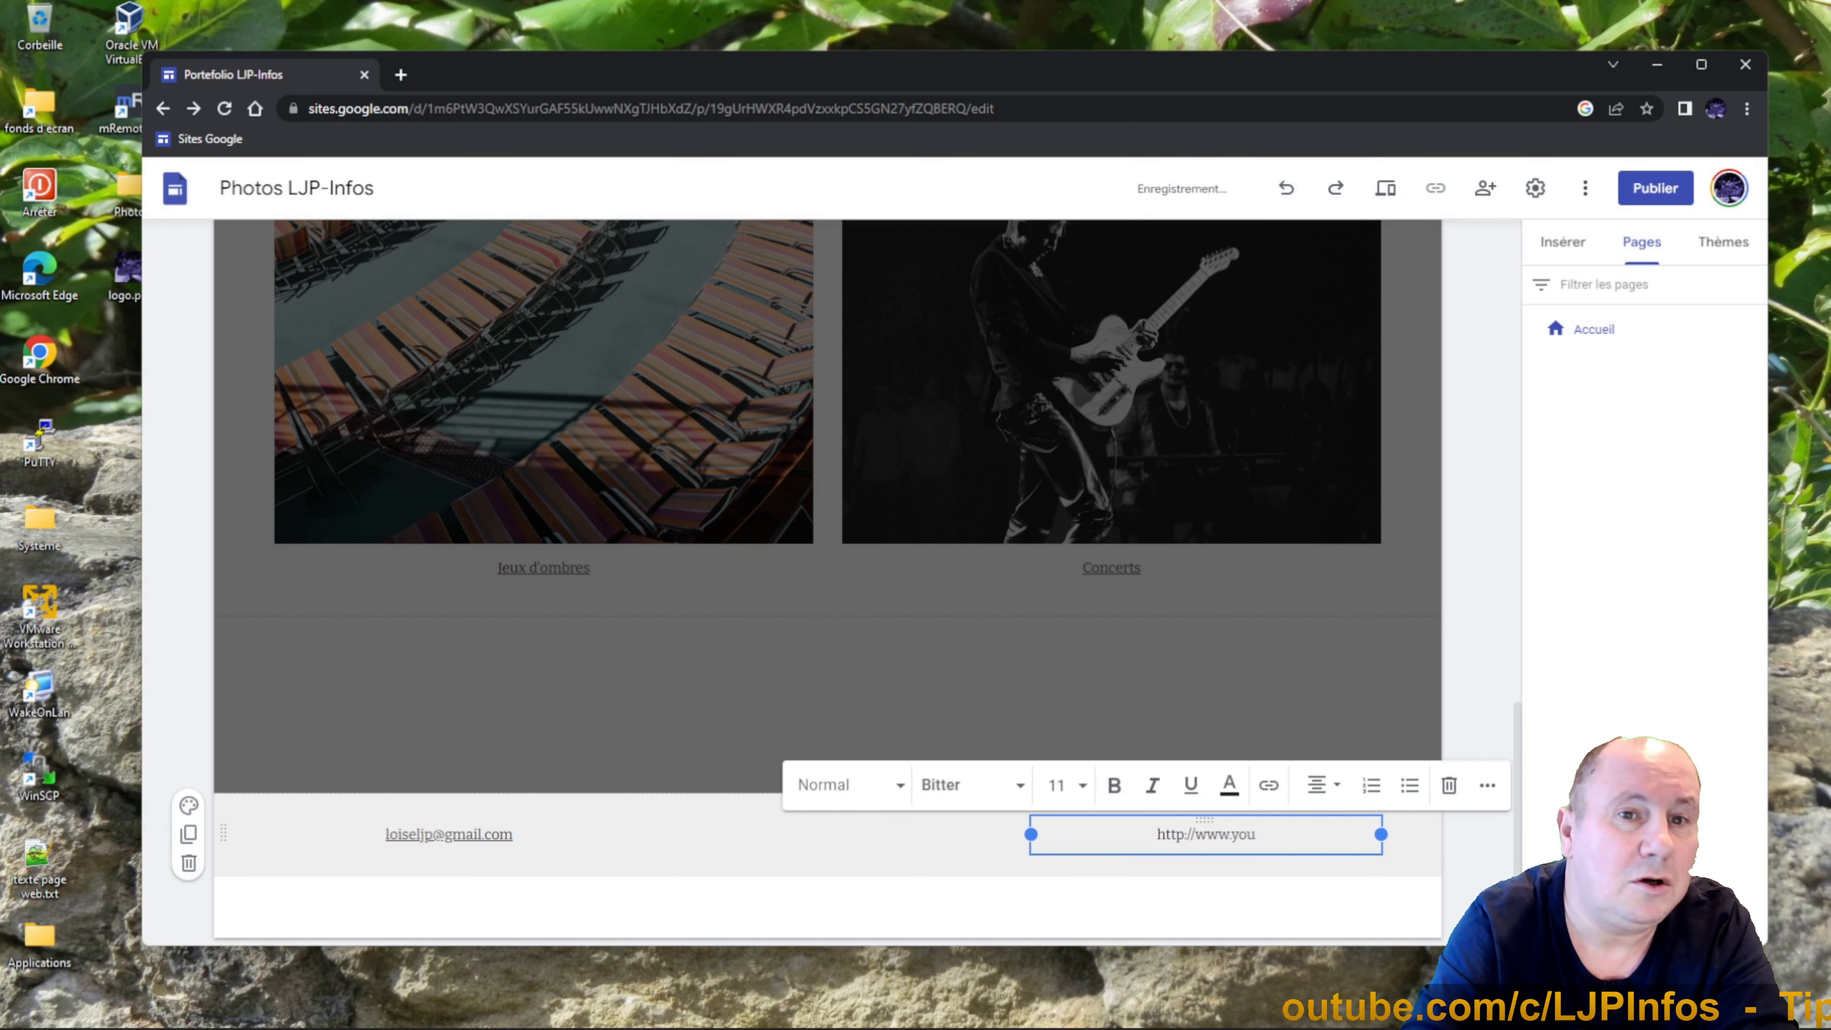
text(tube)
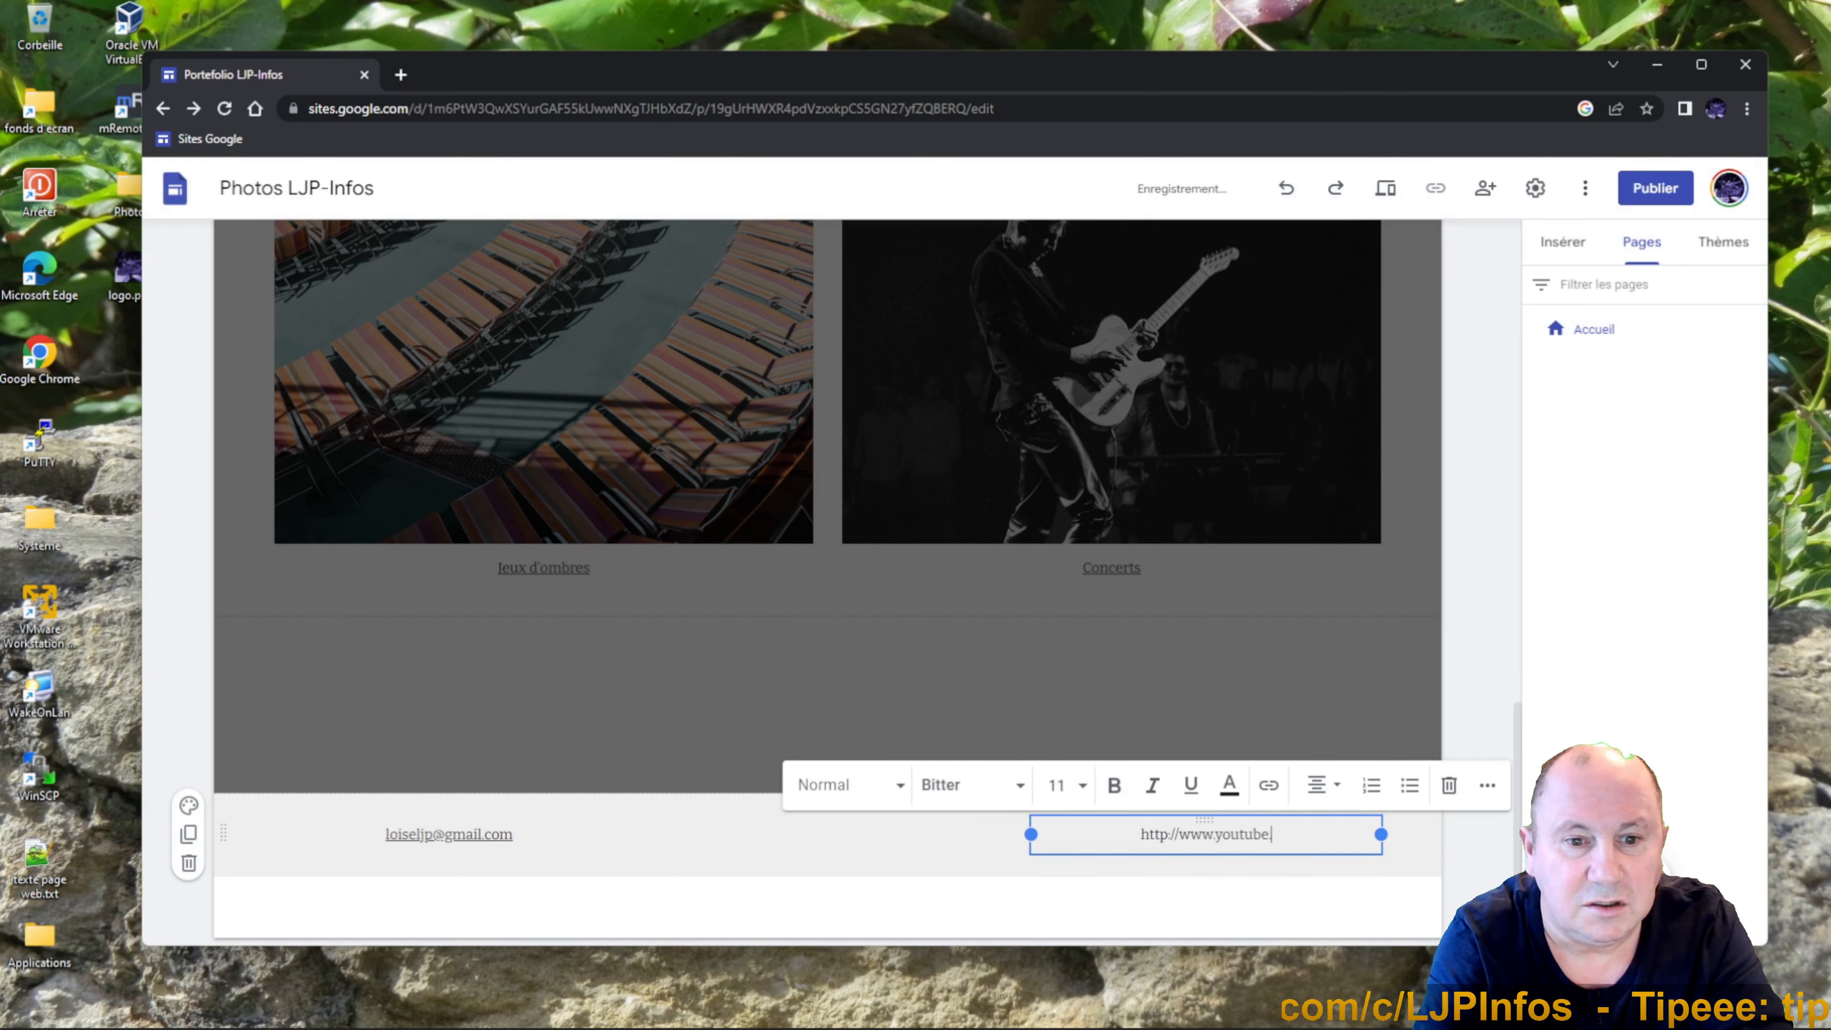
text(.com/c/)
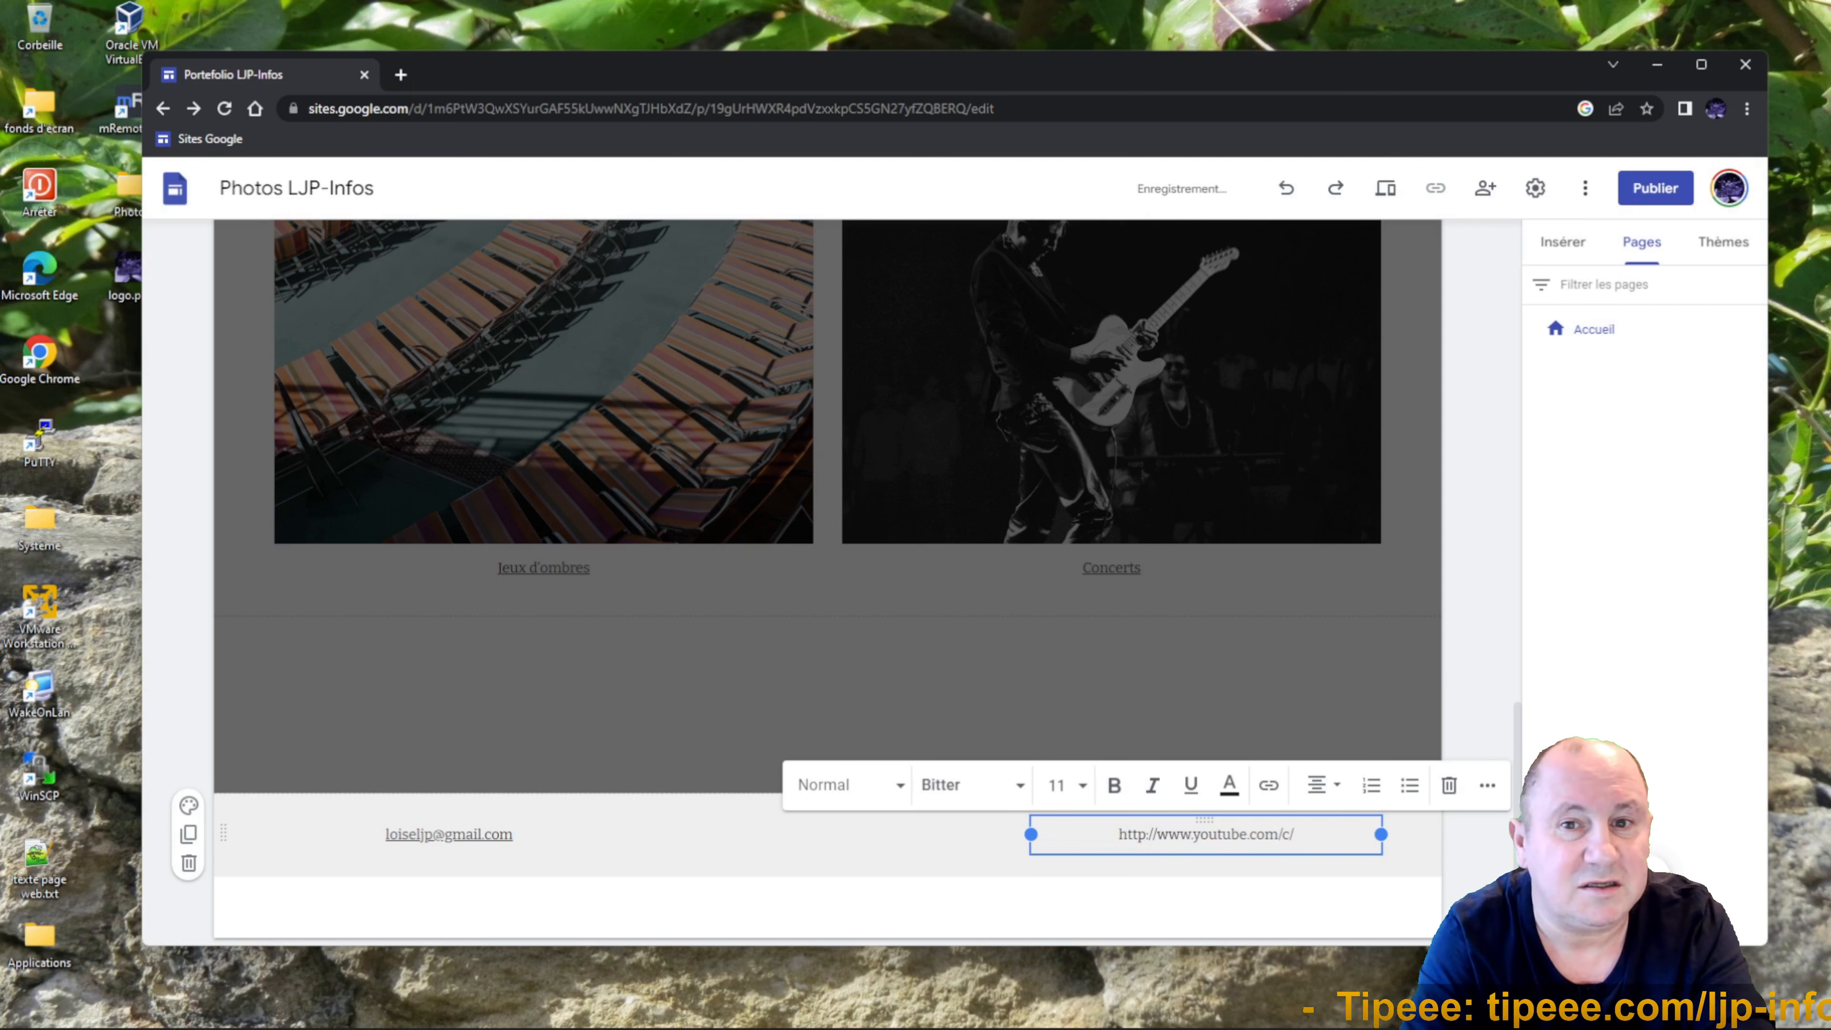
text(LJPinfo)
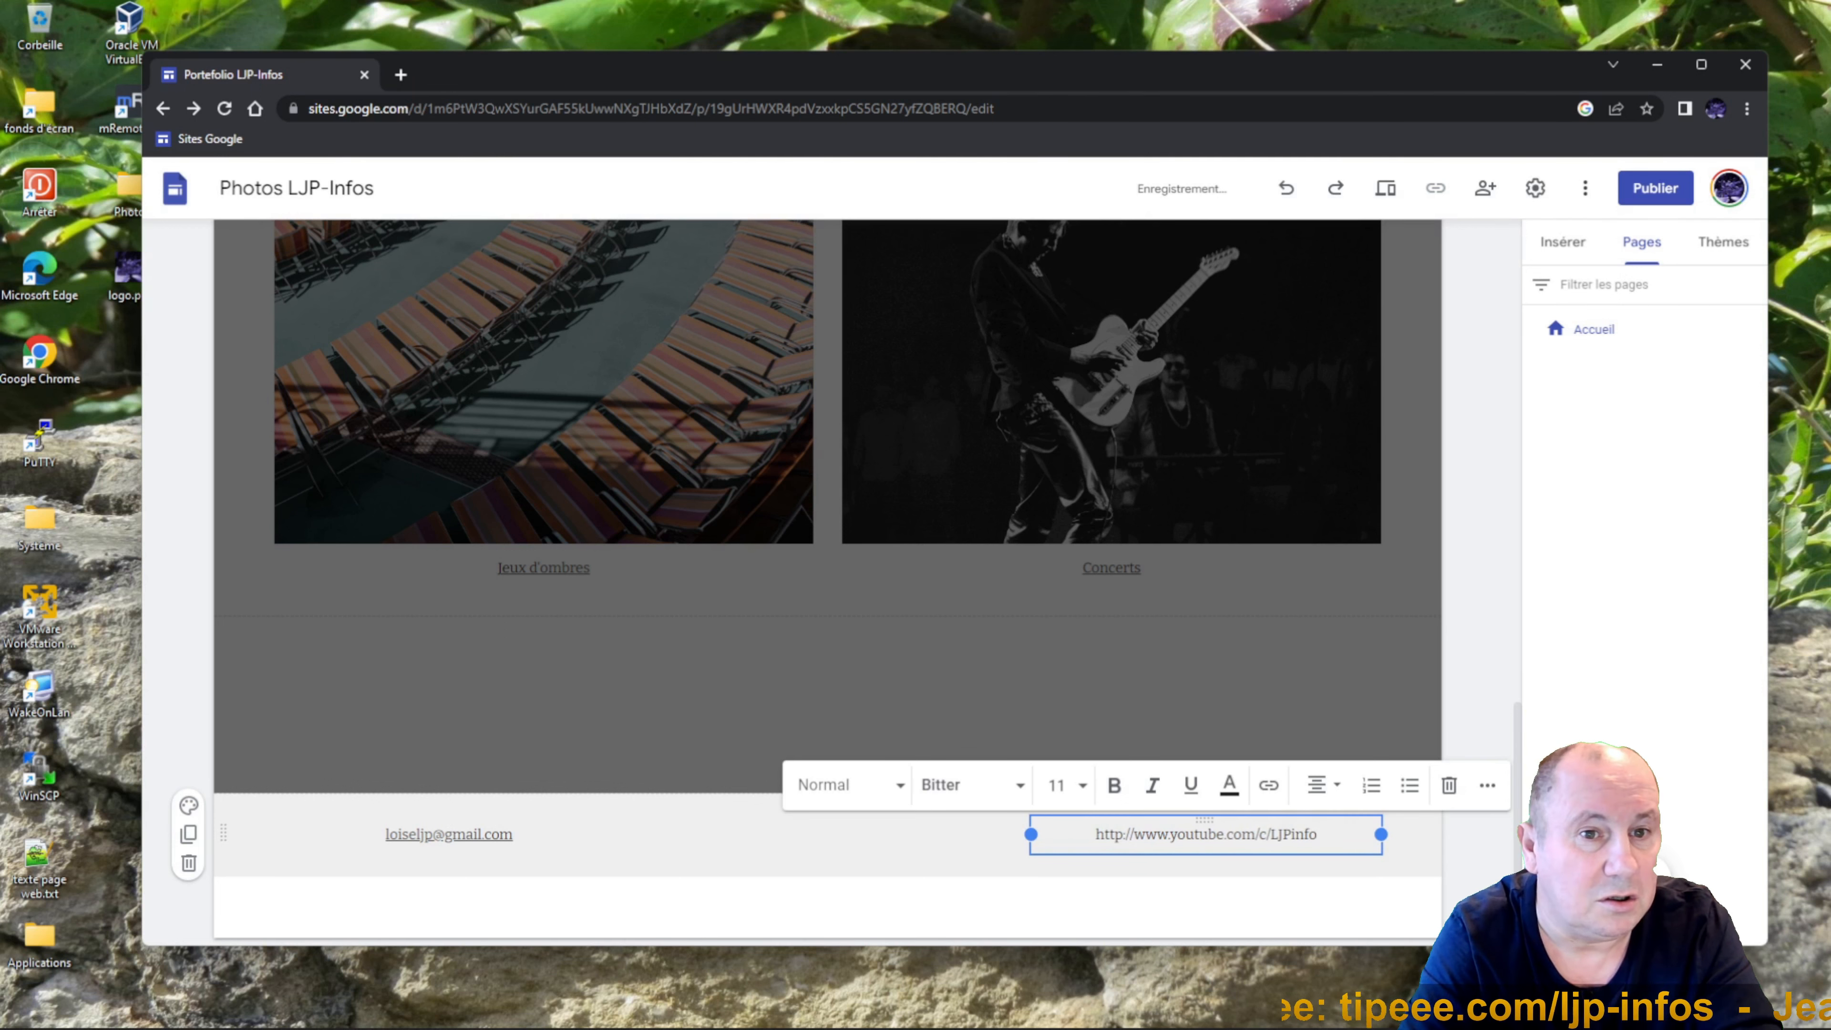
text(s)
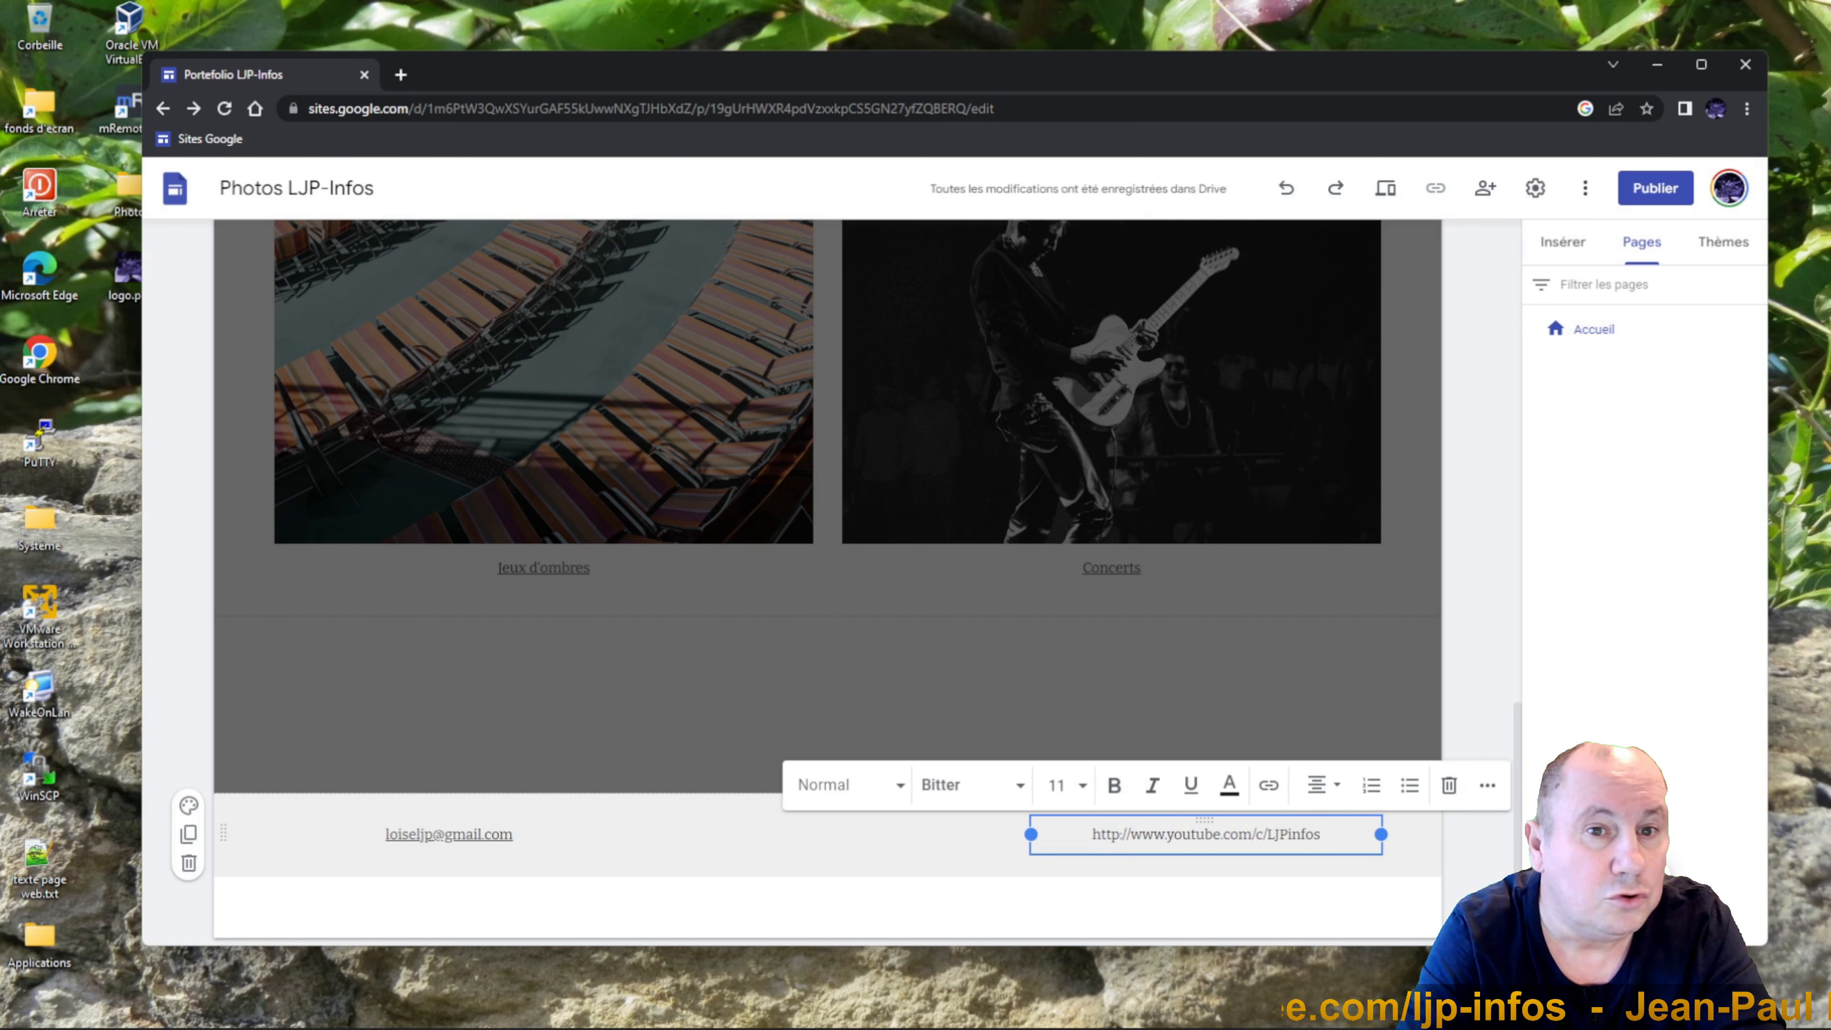
click(1195, 871)
click(1322, 834)
drag(1322, 835, 1038, 835)
key(ctrl+c)
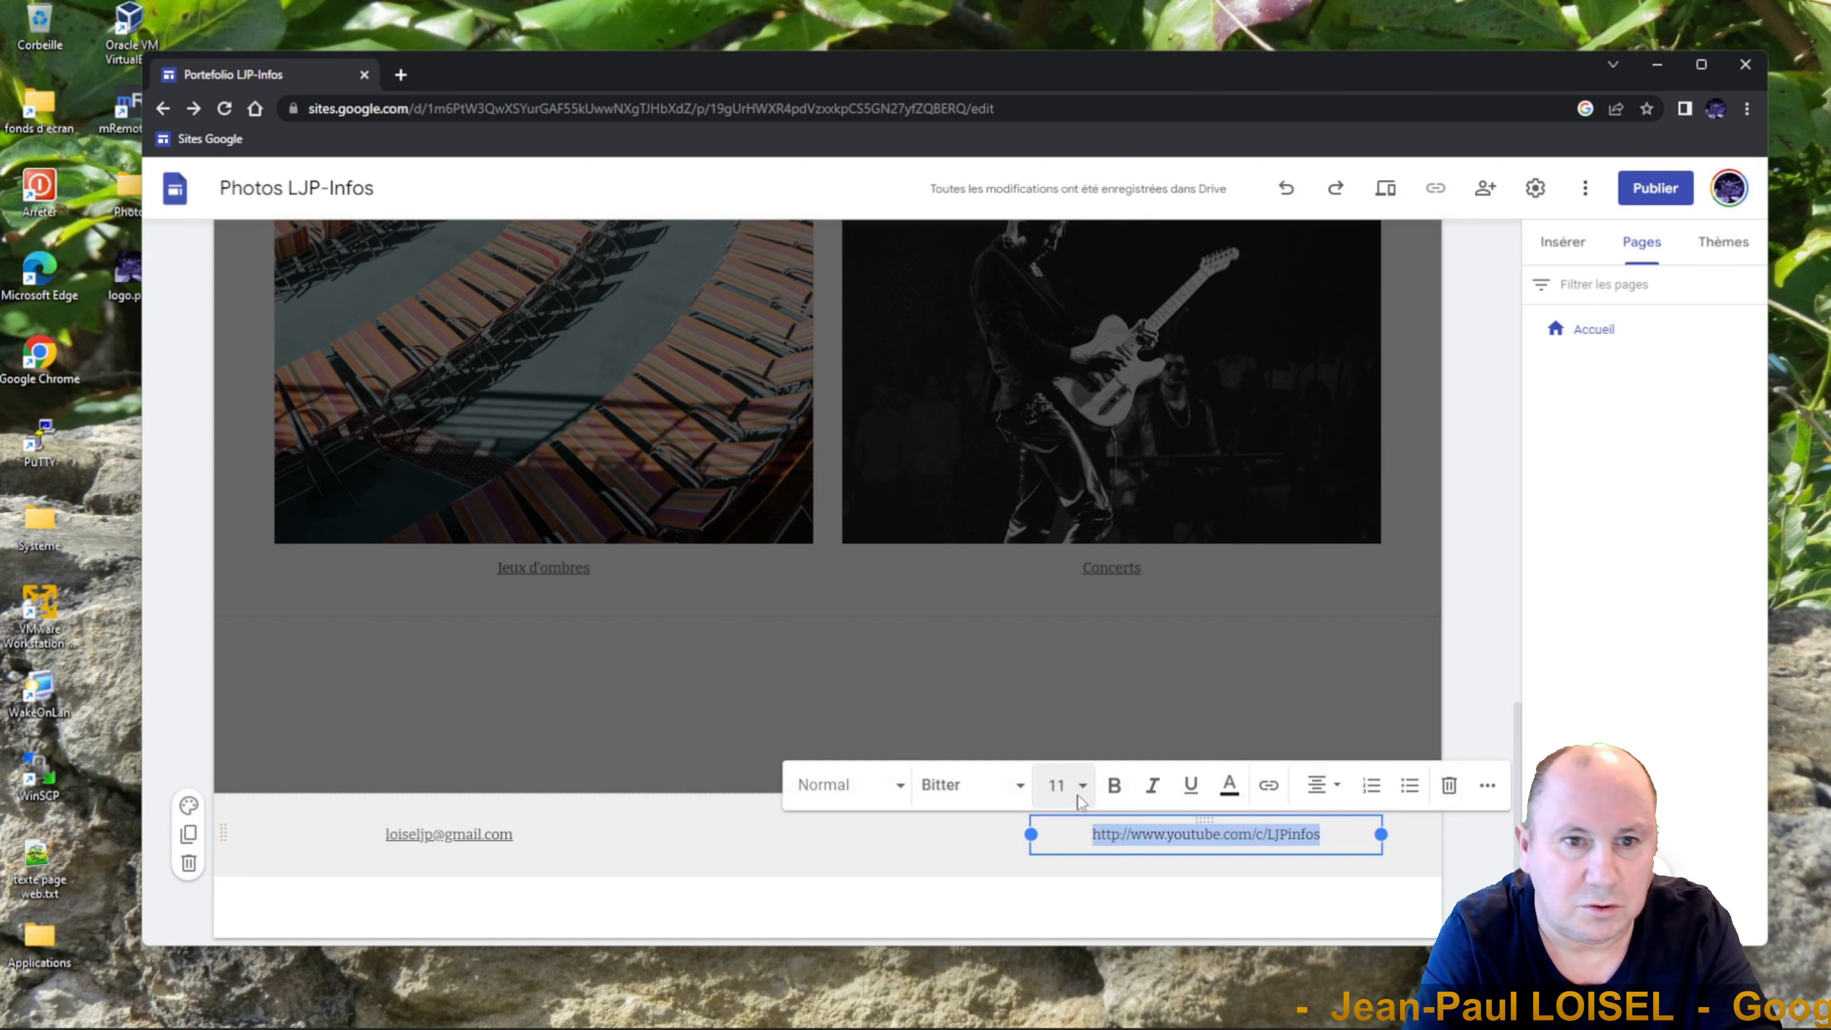
key(BackSpace)
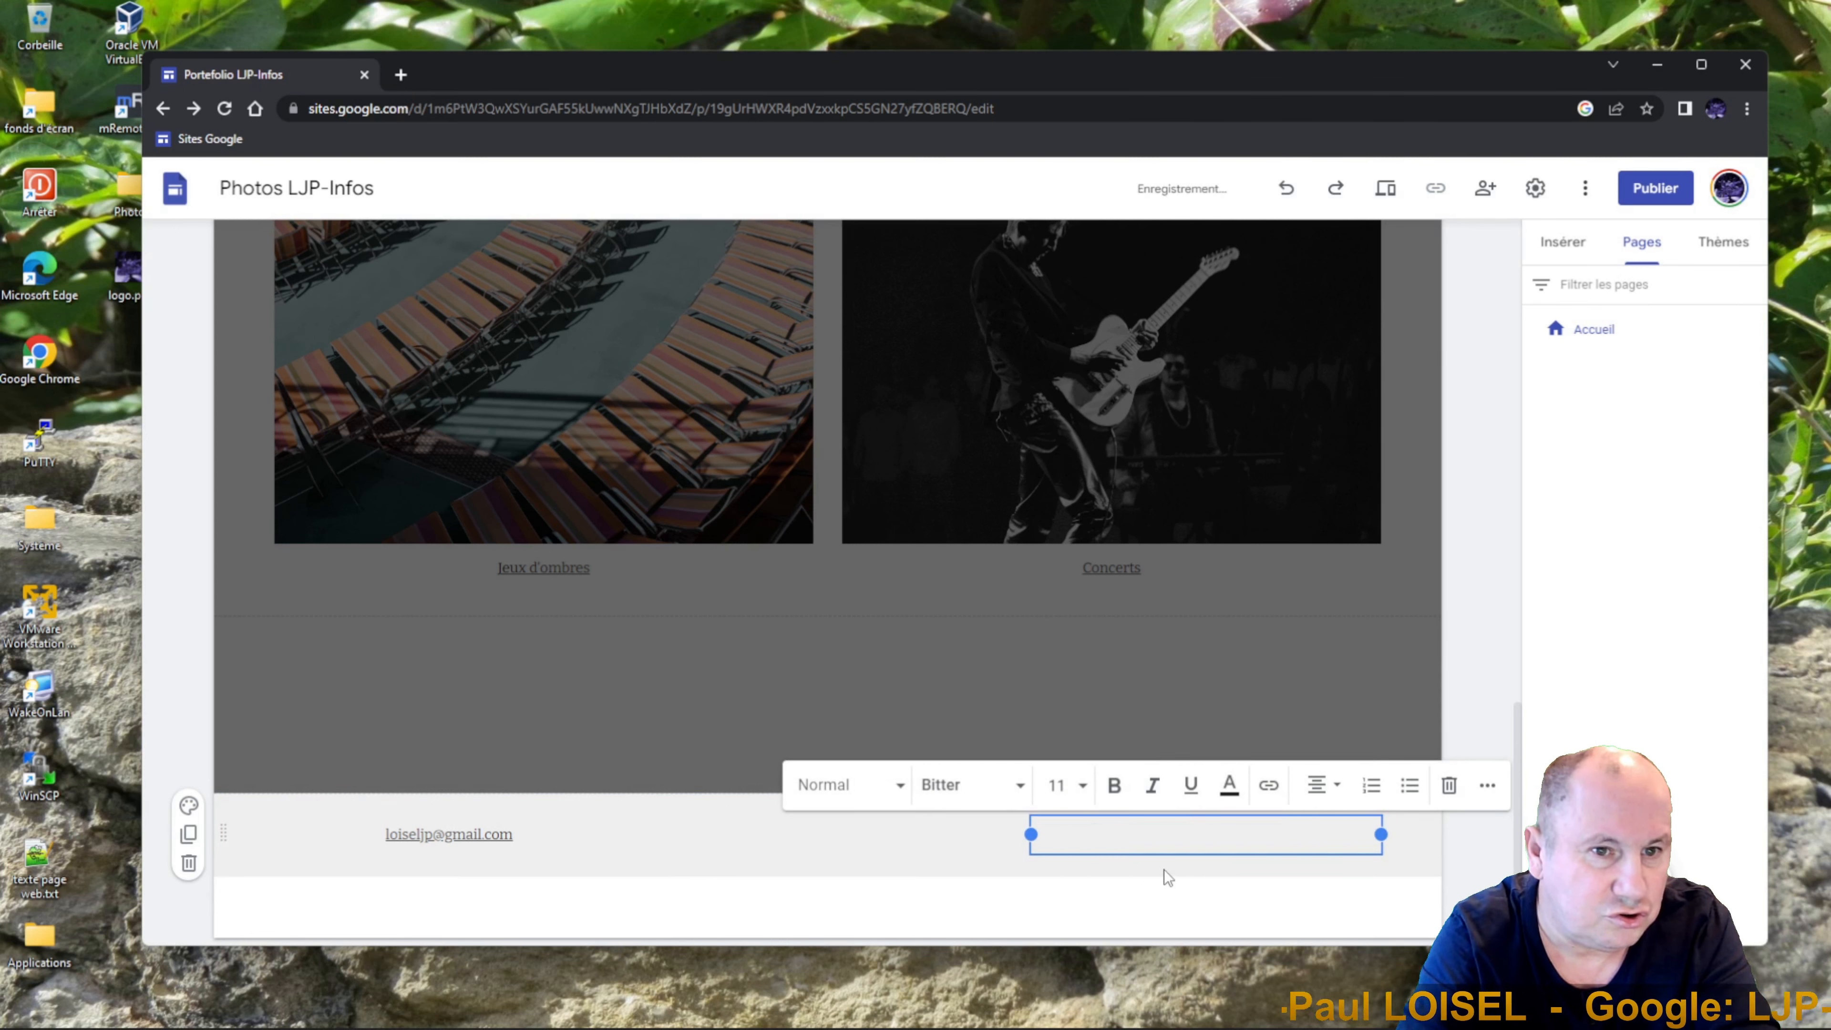
Type 'Ma chaîne Youtube' and link it to the YouTube channel address.
text(Ma chaine)
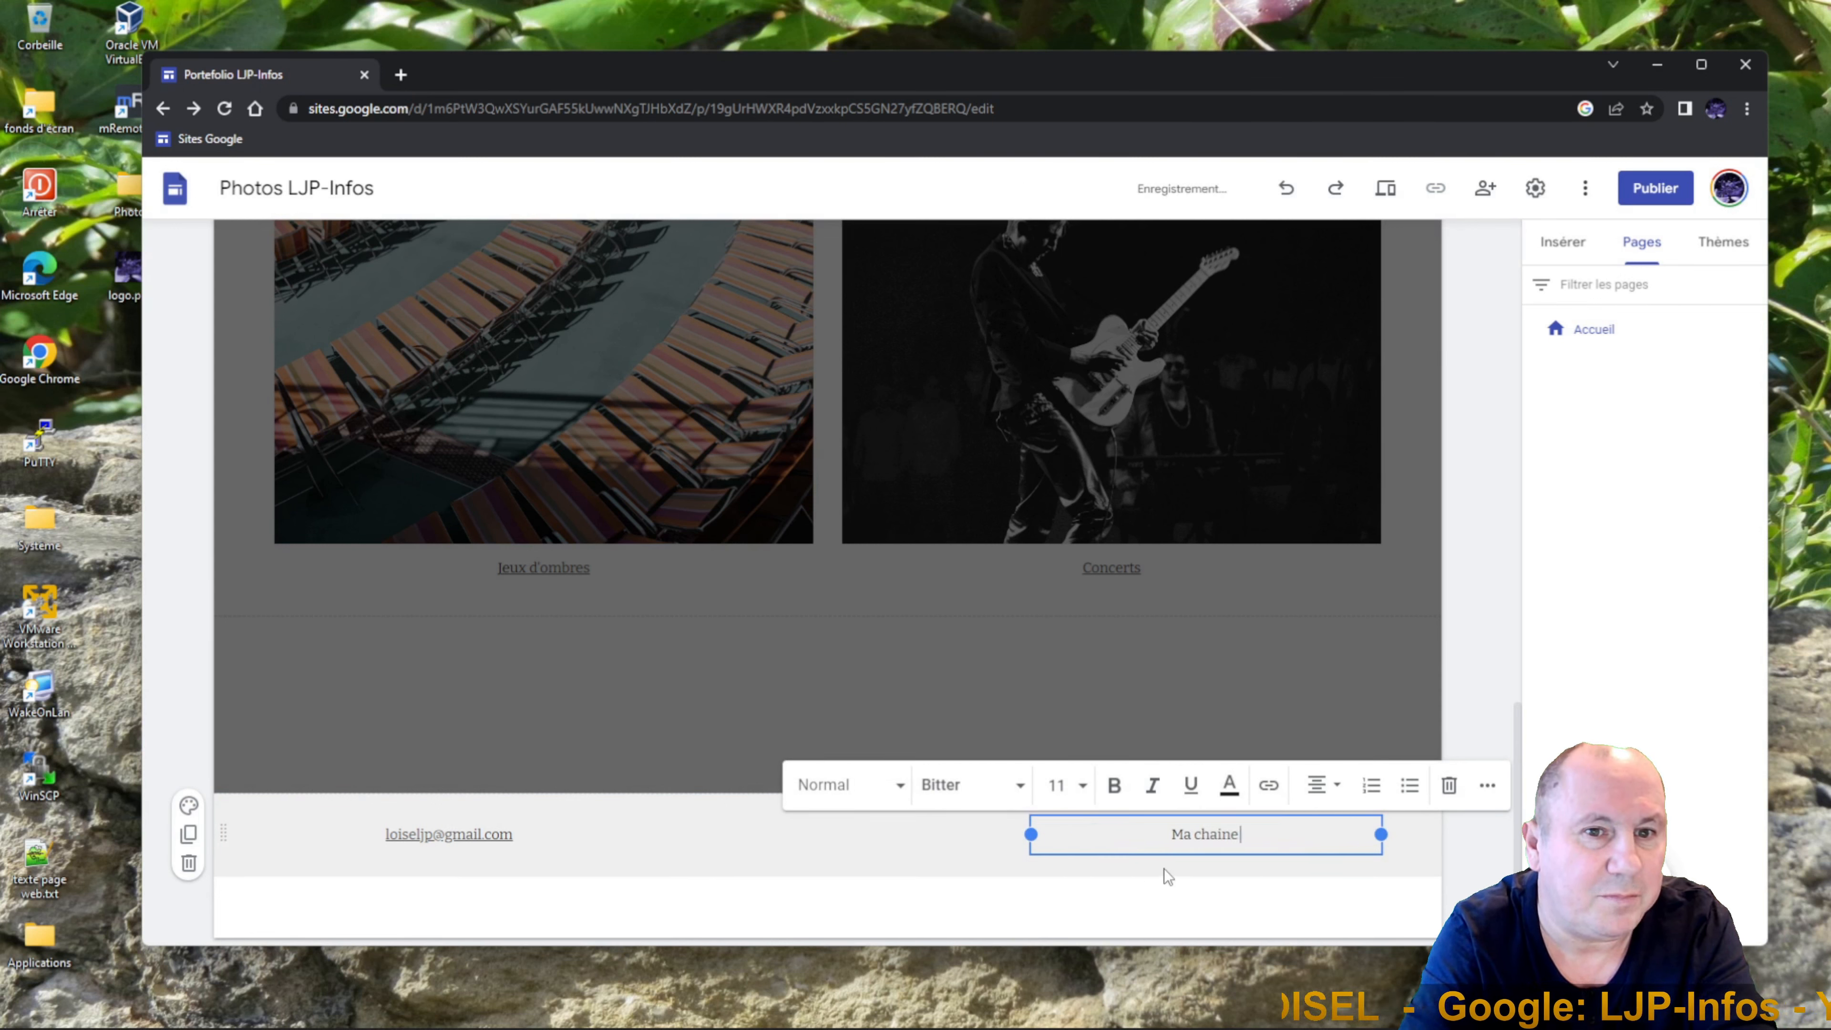
text( Youtube)
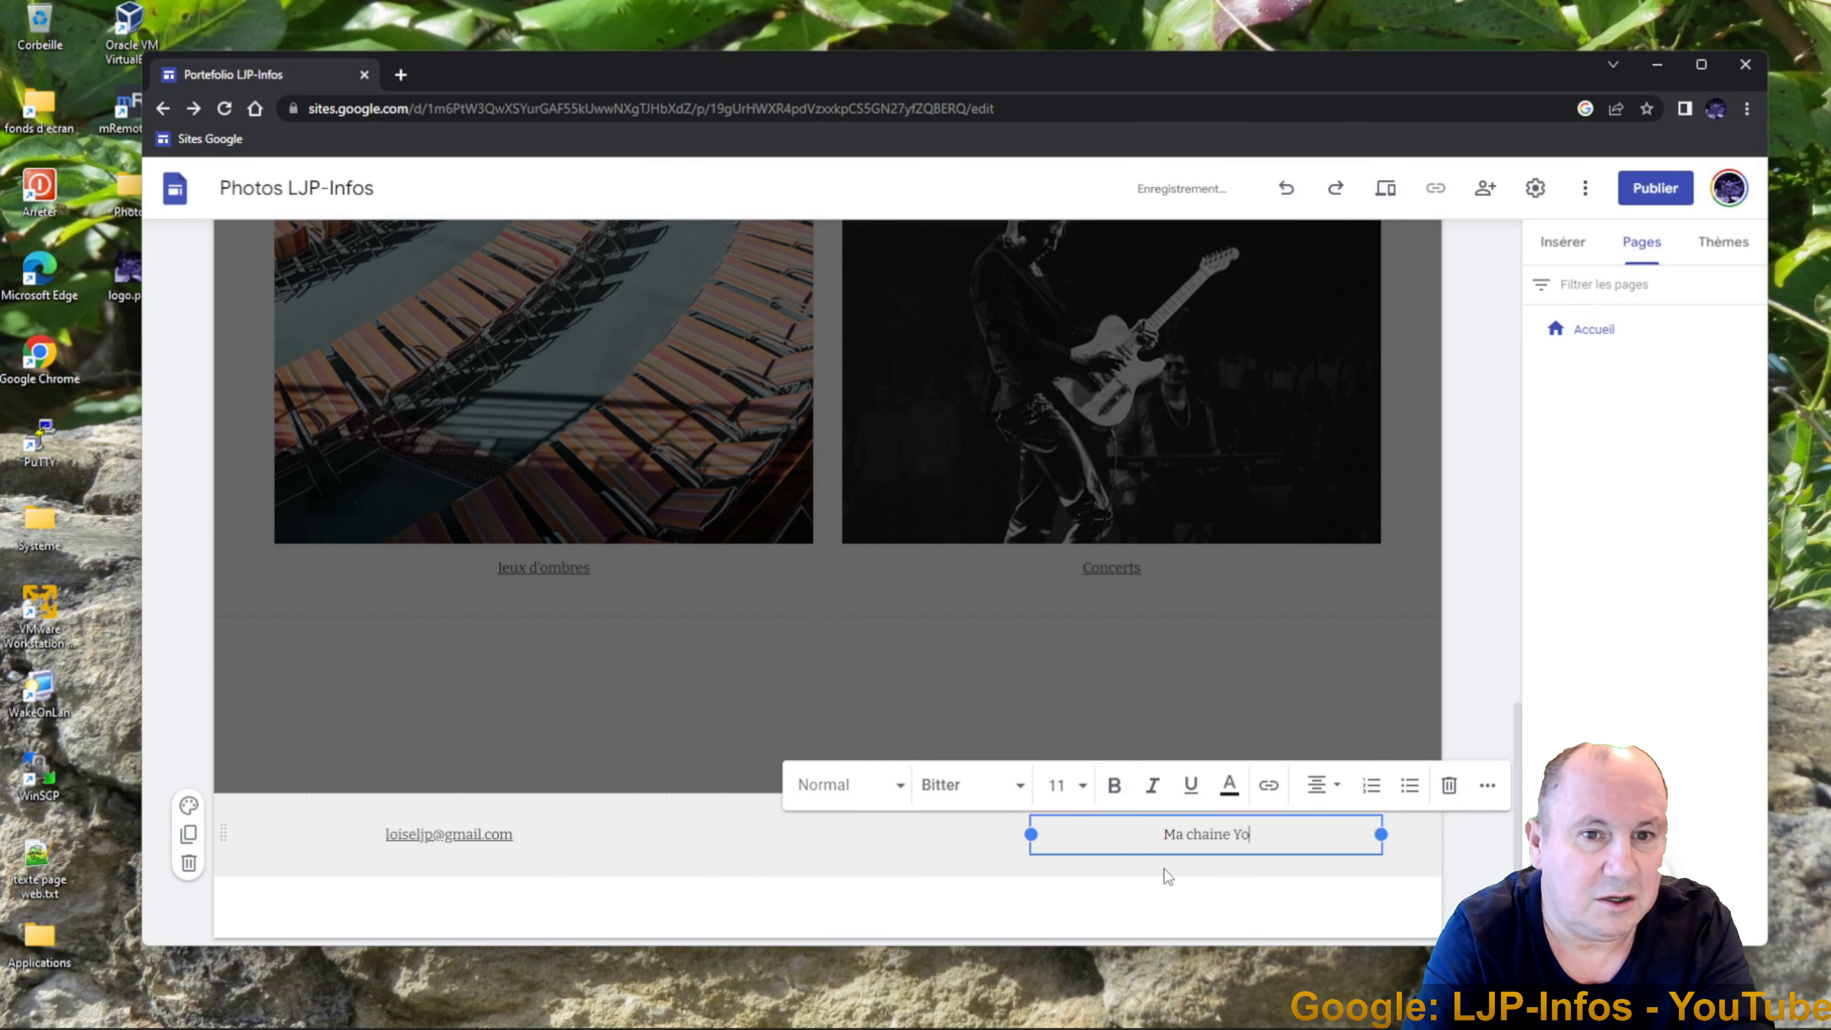
key(Left)
key(Left)
key(Left)
key(Left)
key(Left)
key(Left)
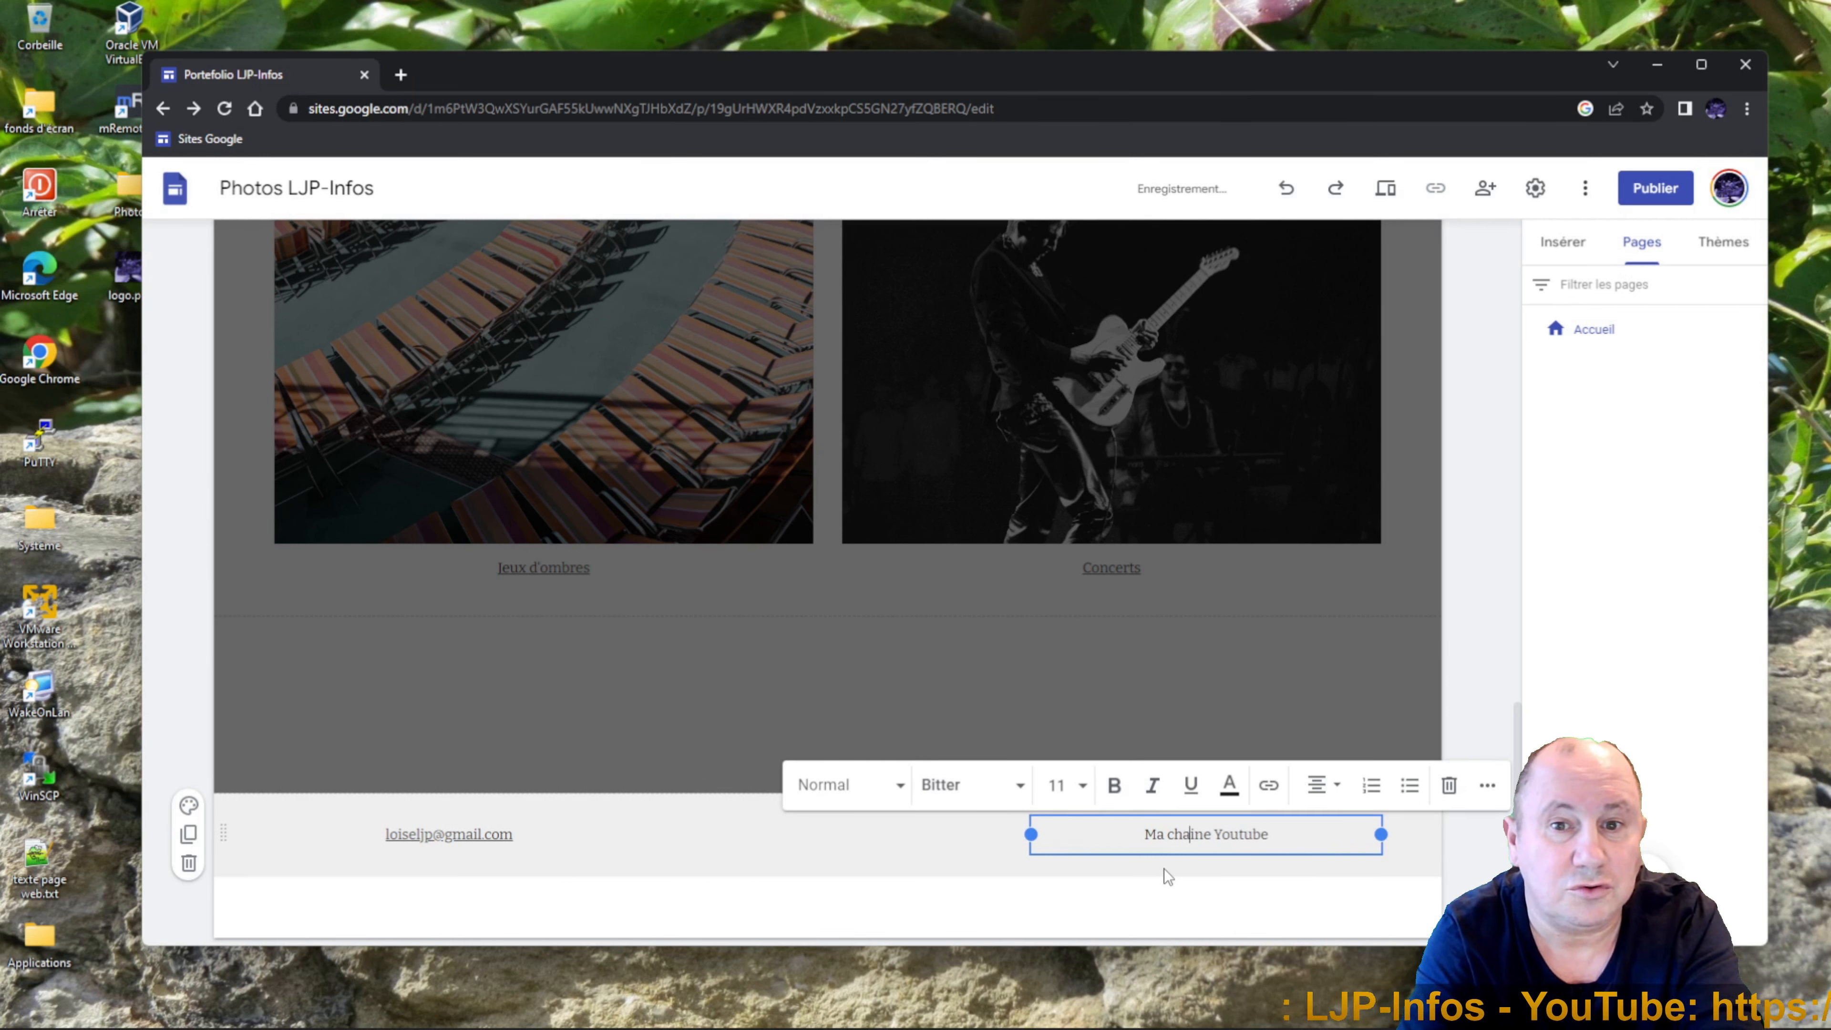
key(BackSpace)
text(î)
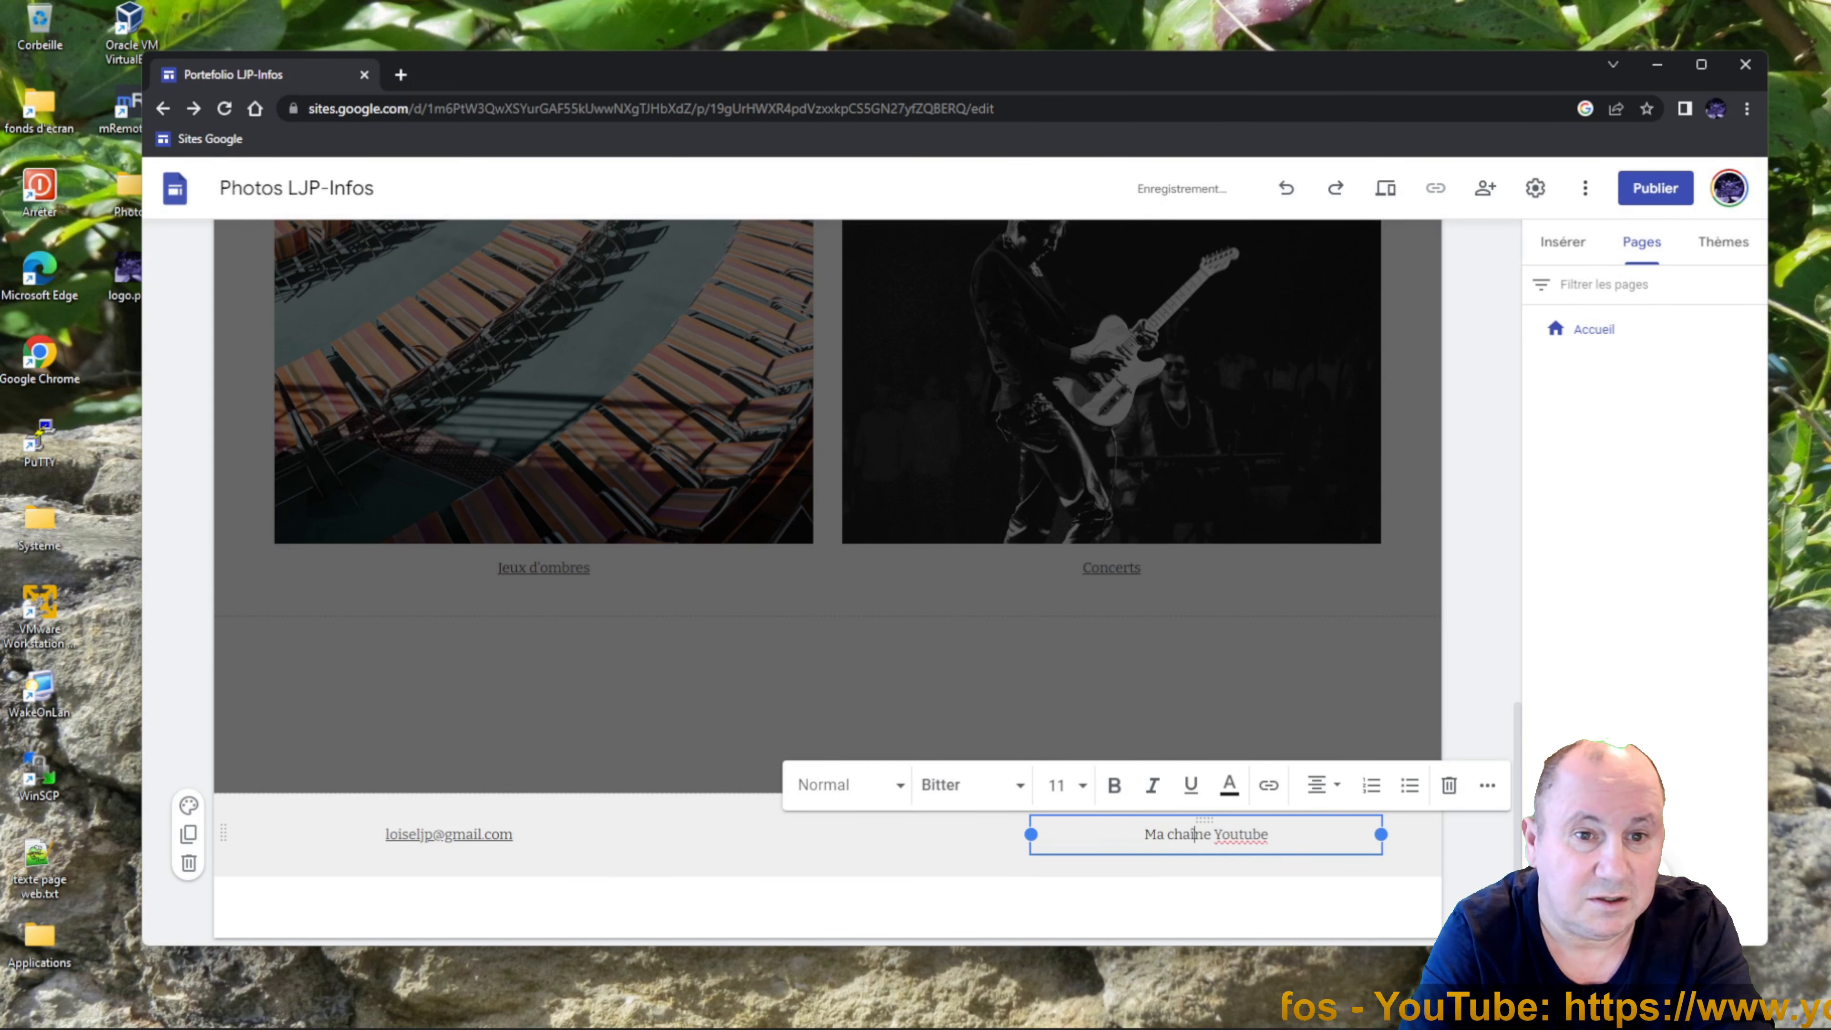
drag(1270, 835, 1143, 834)
click(1270, 785)
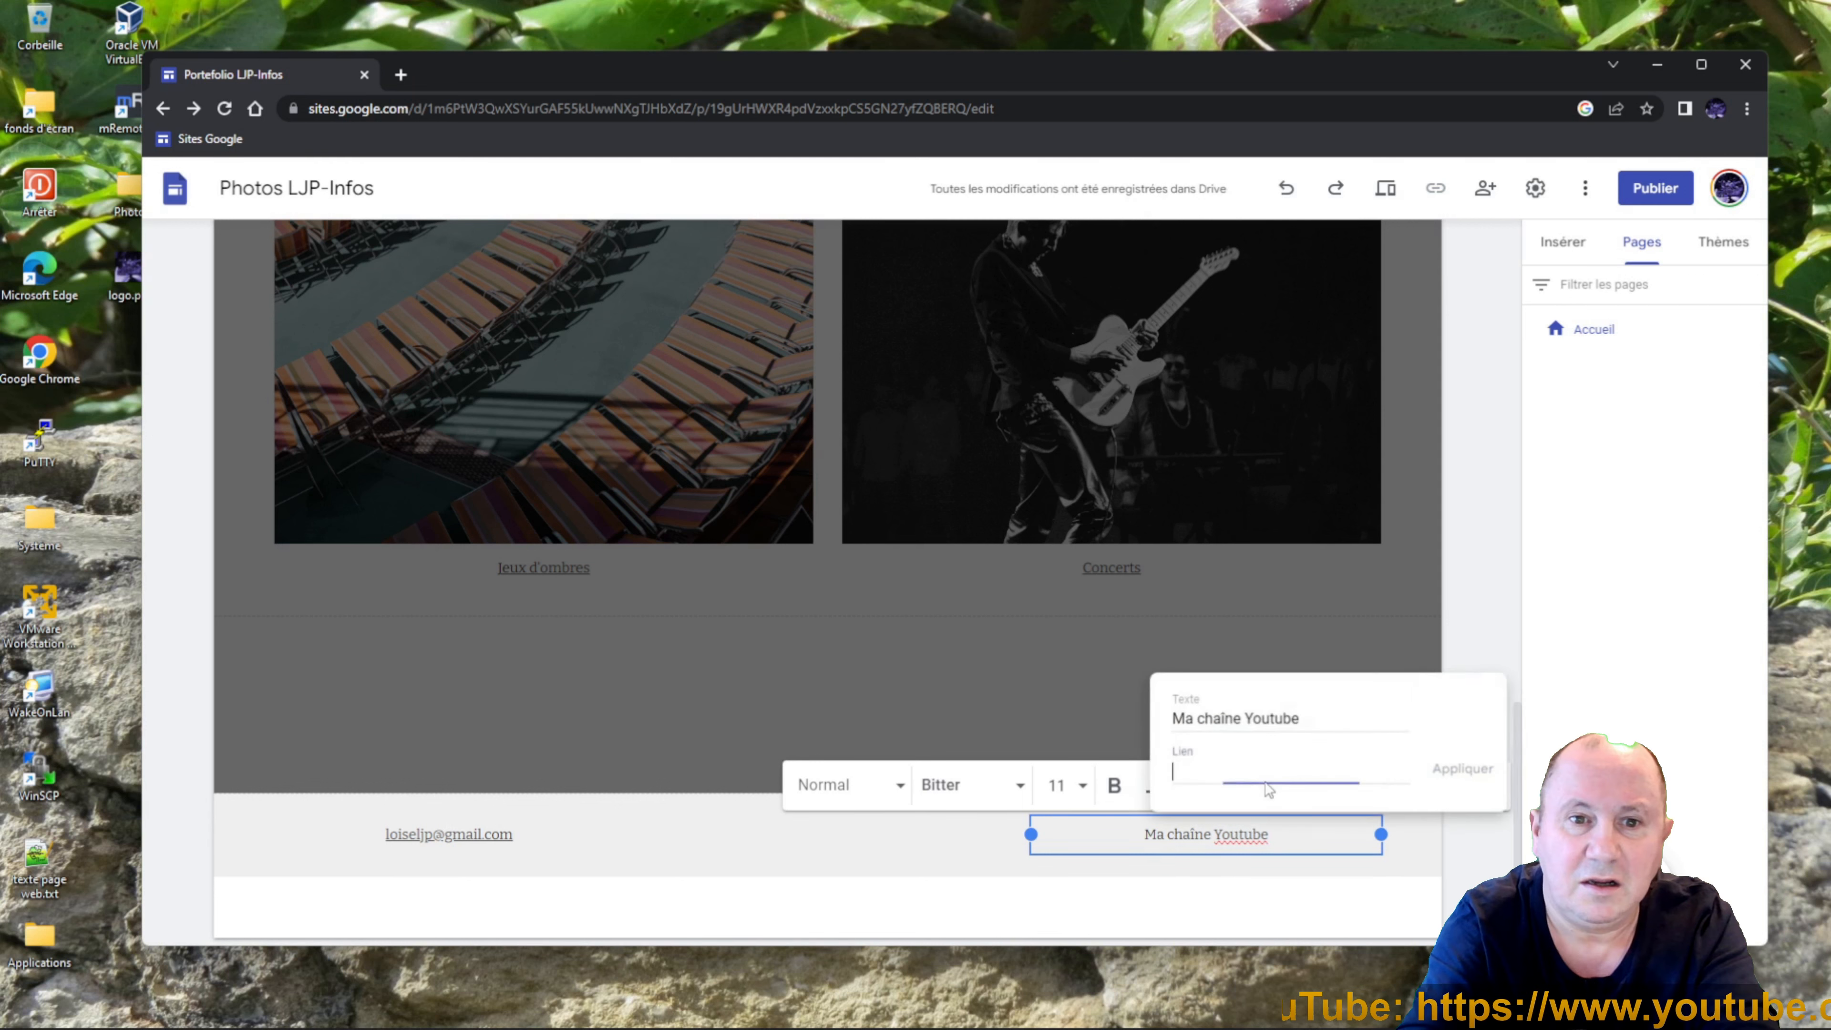
key(ctrl+v)
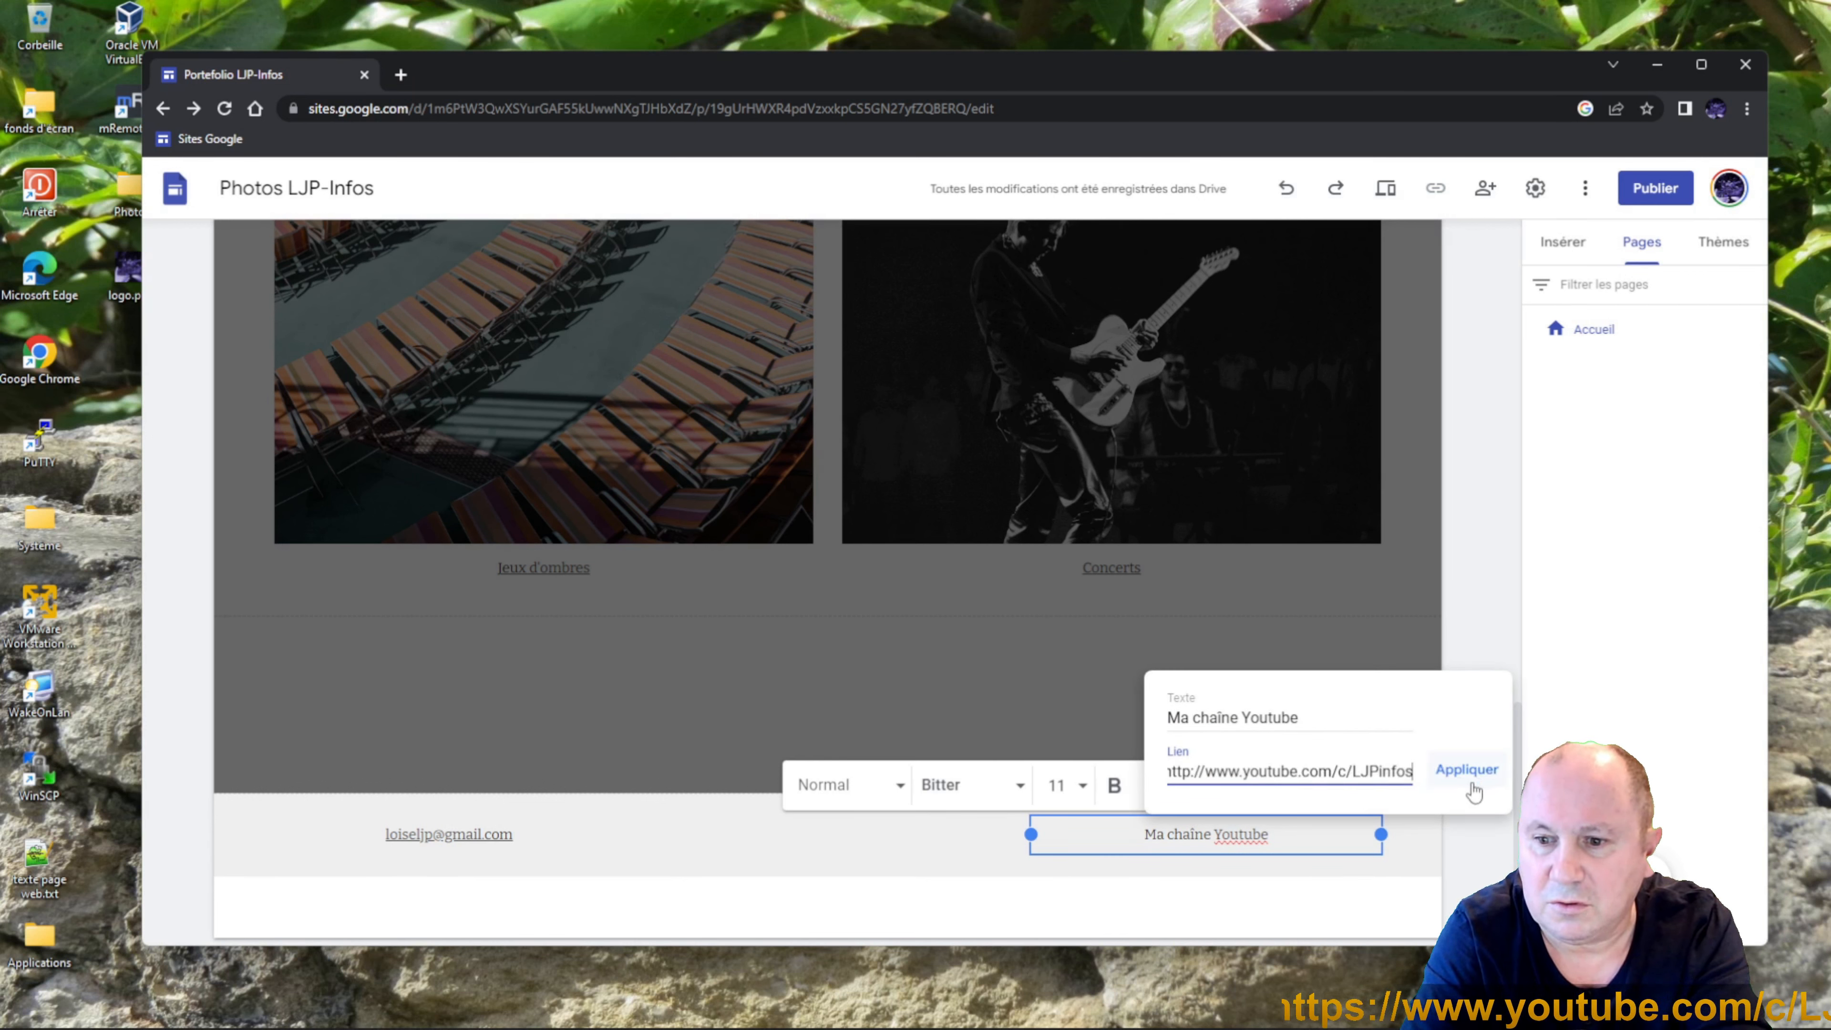
click(1466, 770)
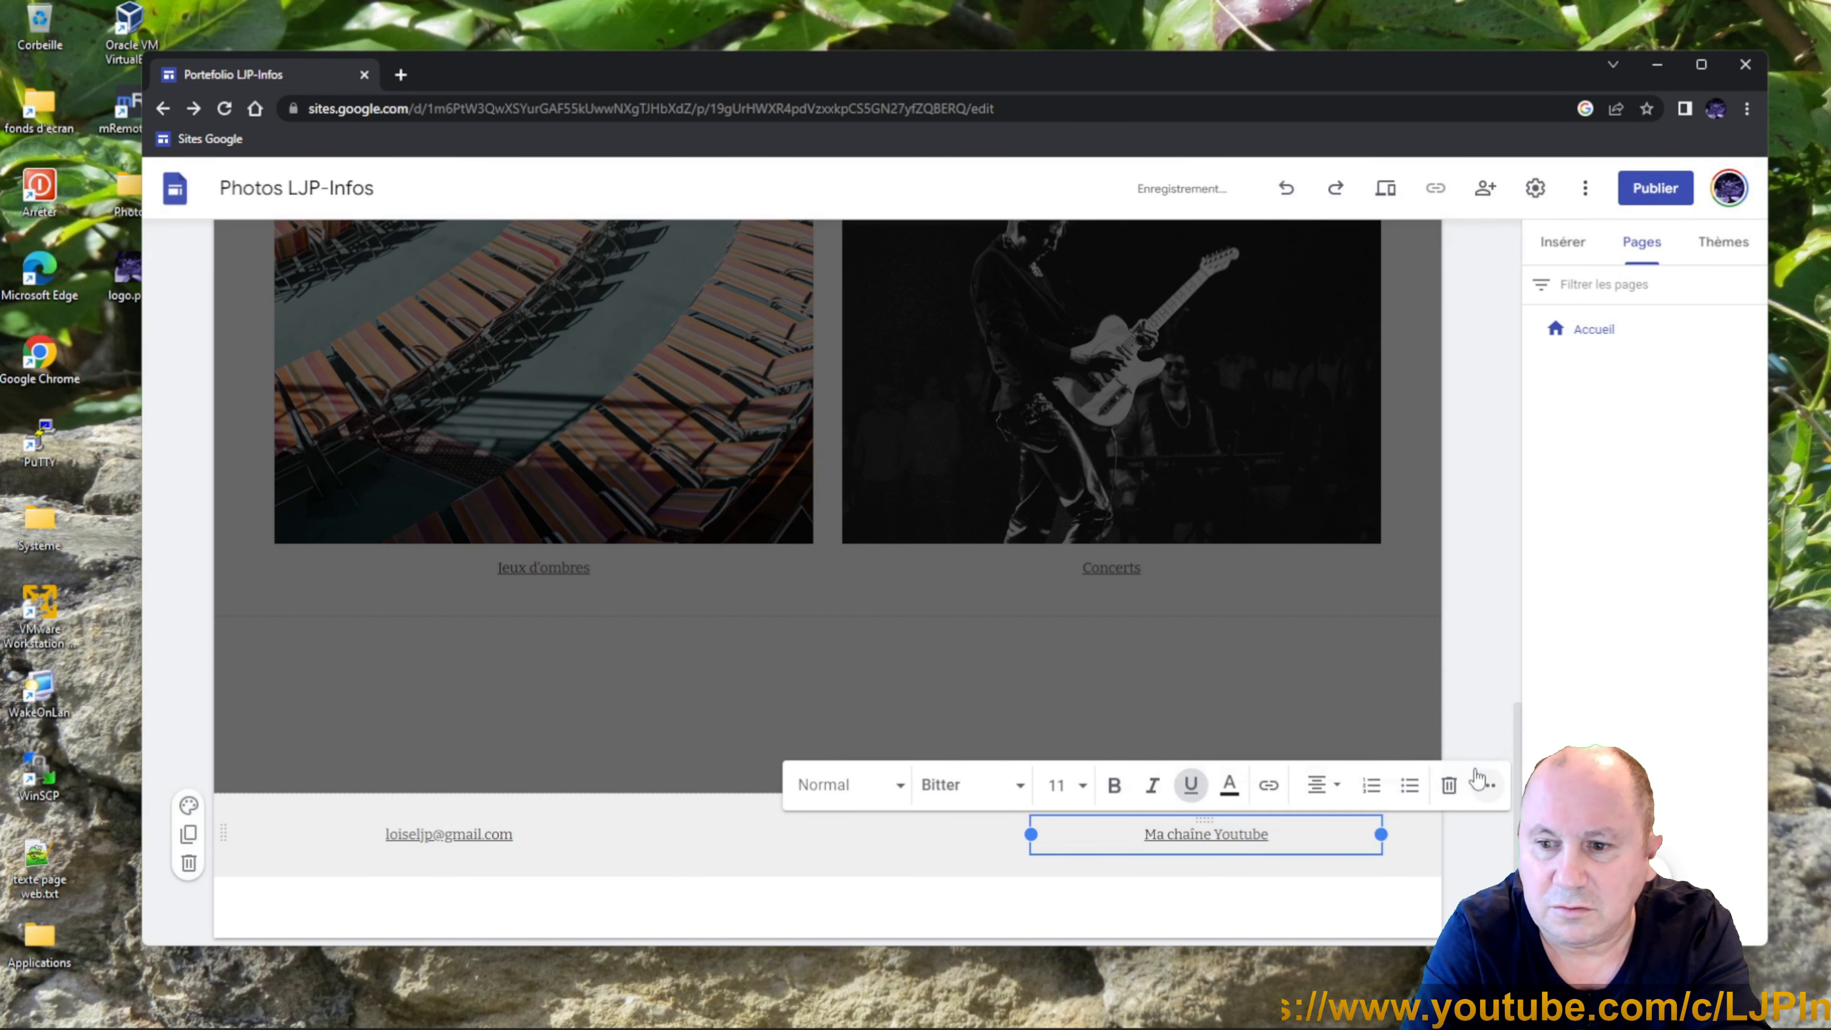
click(1272, 908)
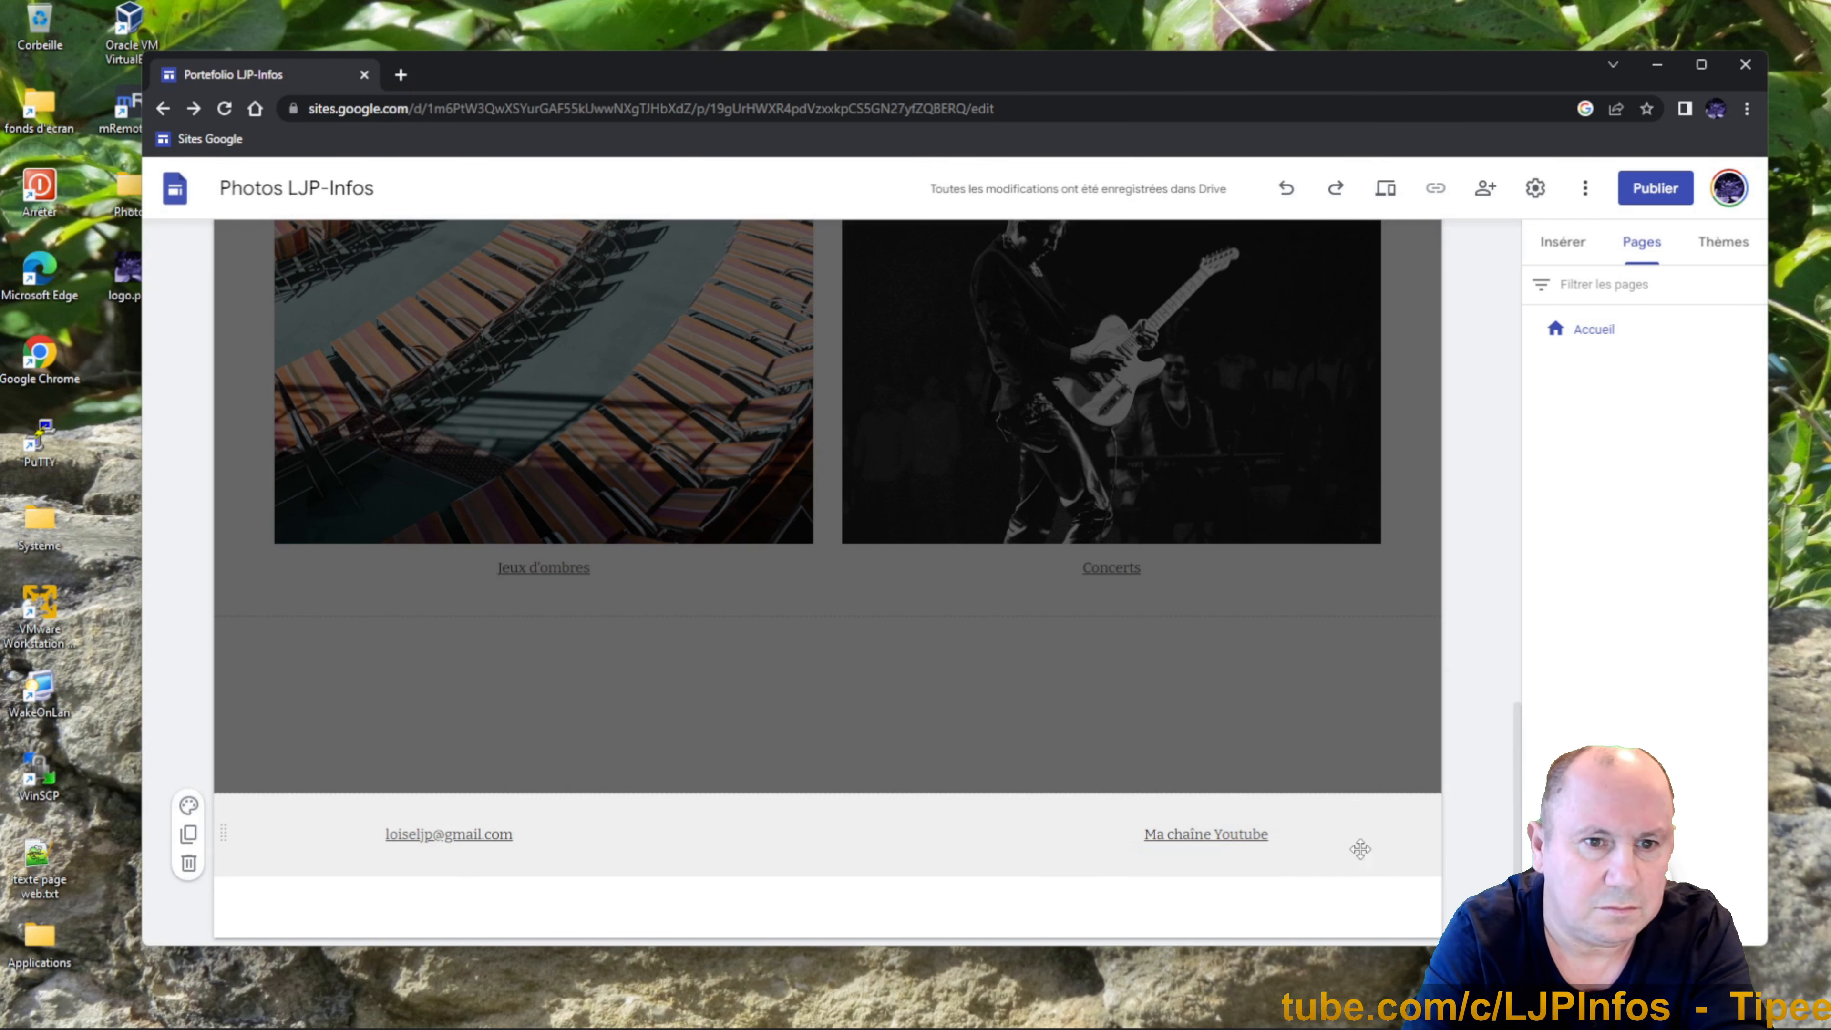
Delete the four remaining photo sections, including Hiver/Océan and Jeux d'ombres/Concerts.
scroll(1501, 702, up, 2)
scroll(1501, 703, up, 15)
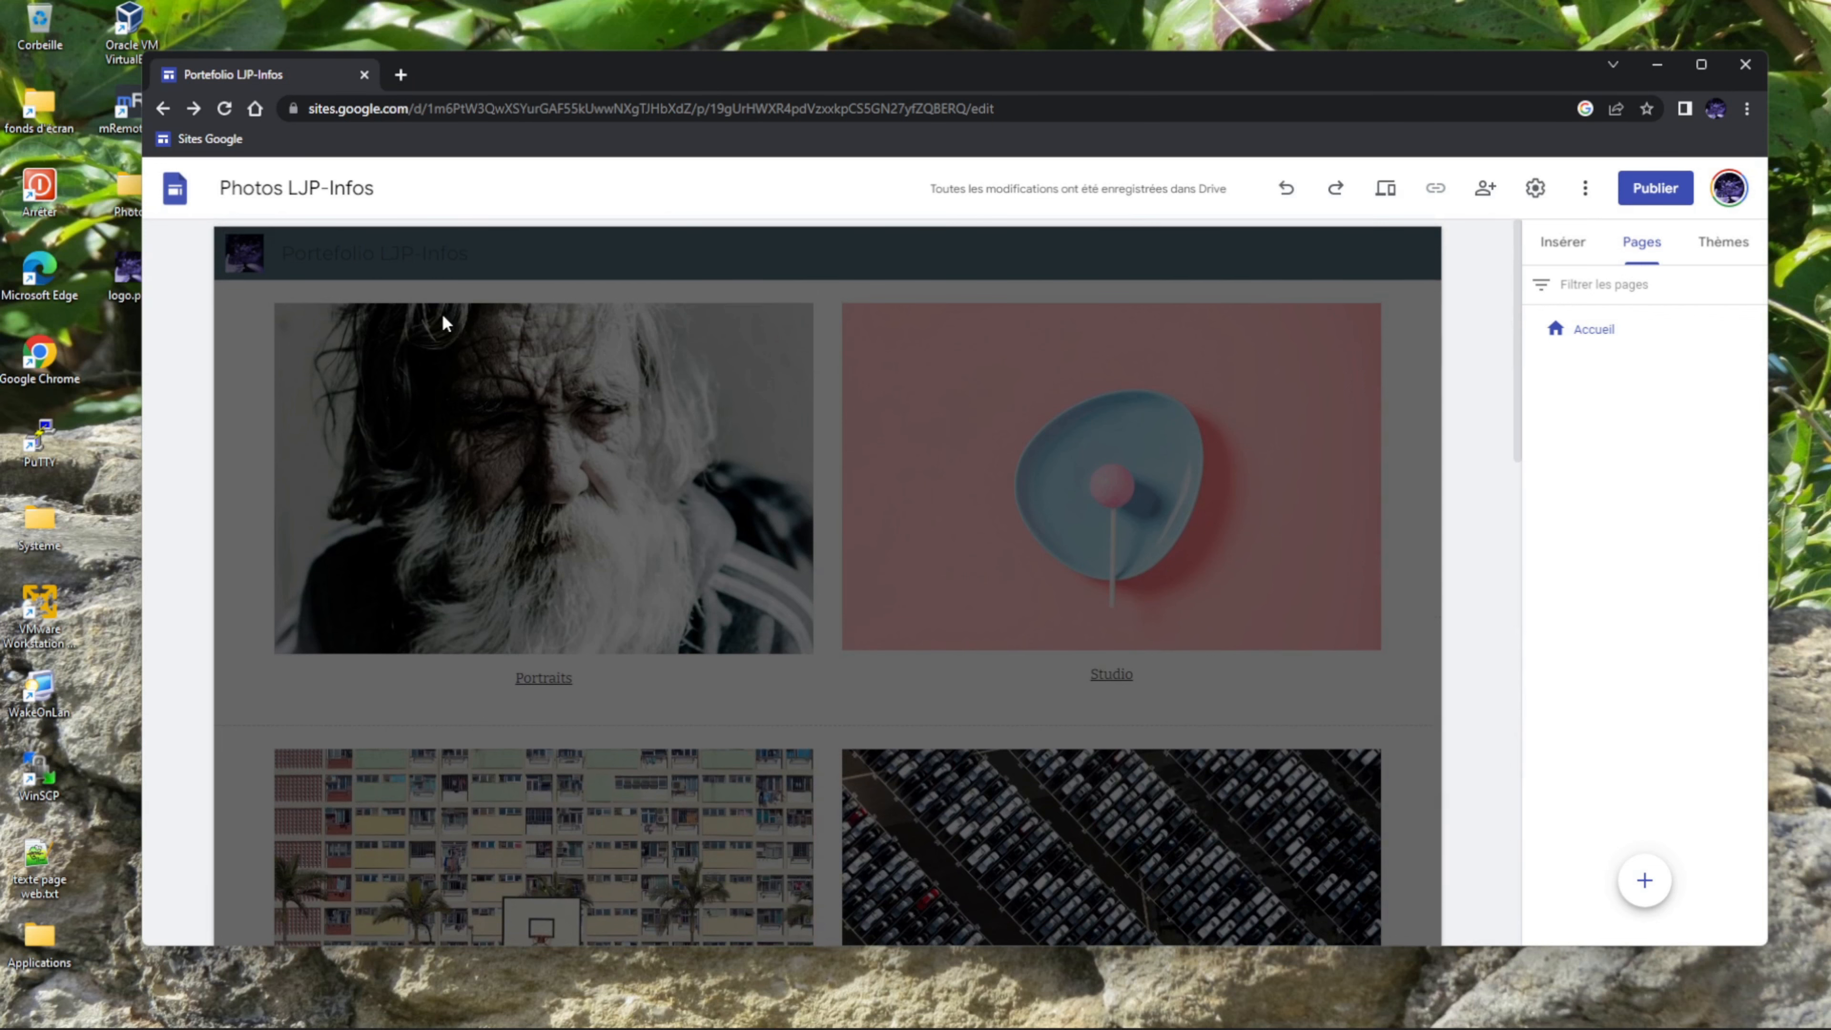
click(284, 266)
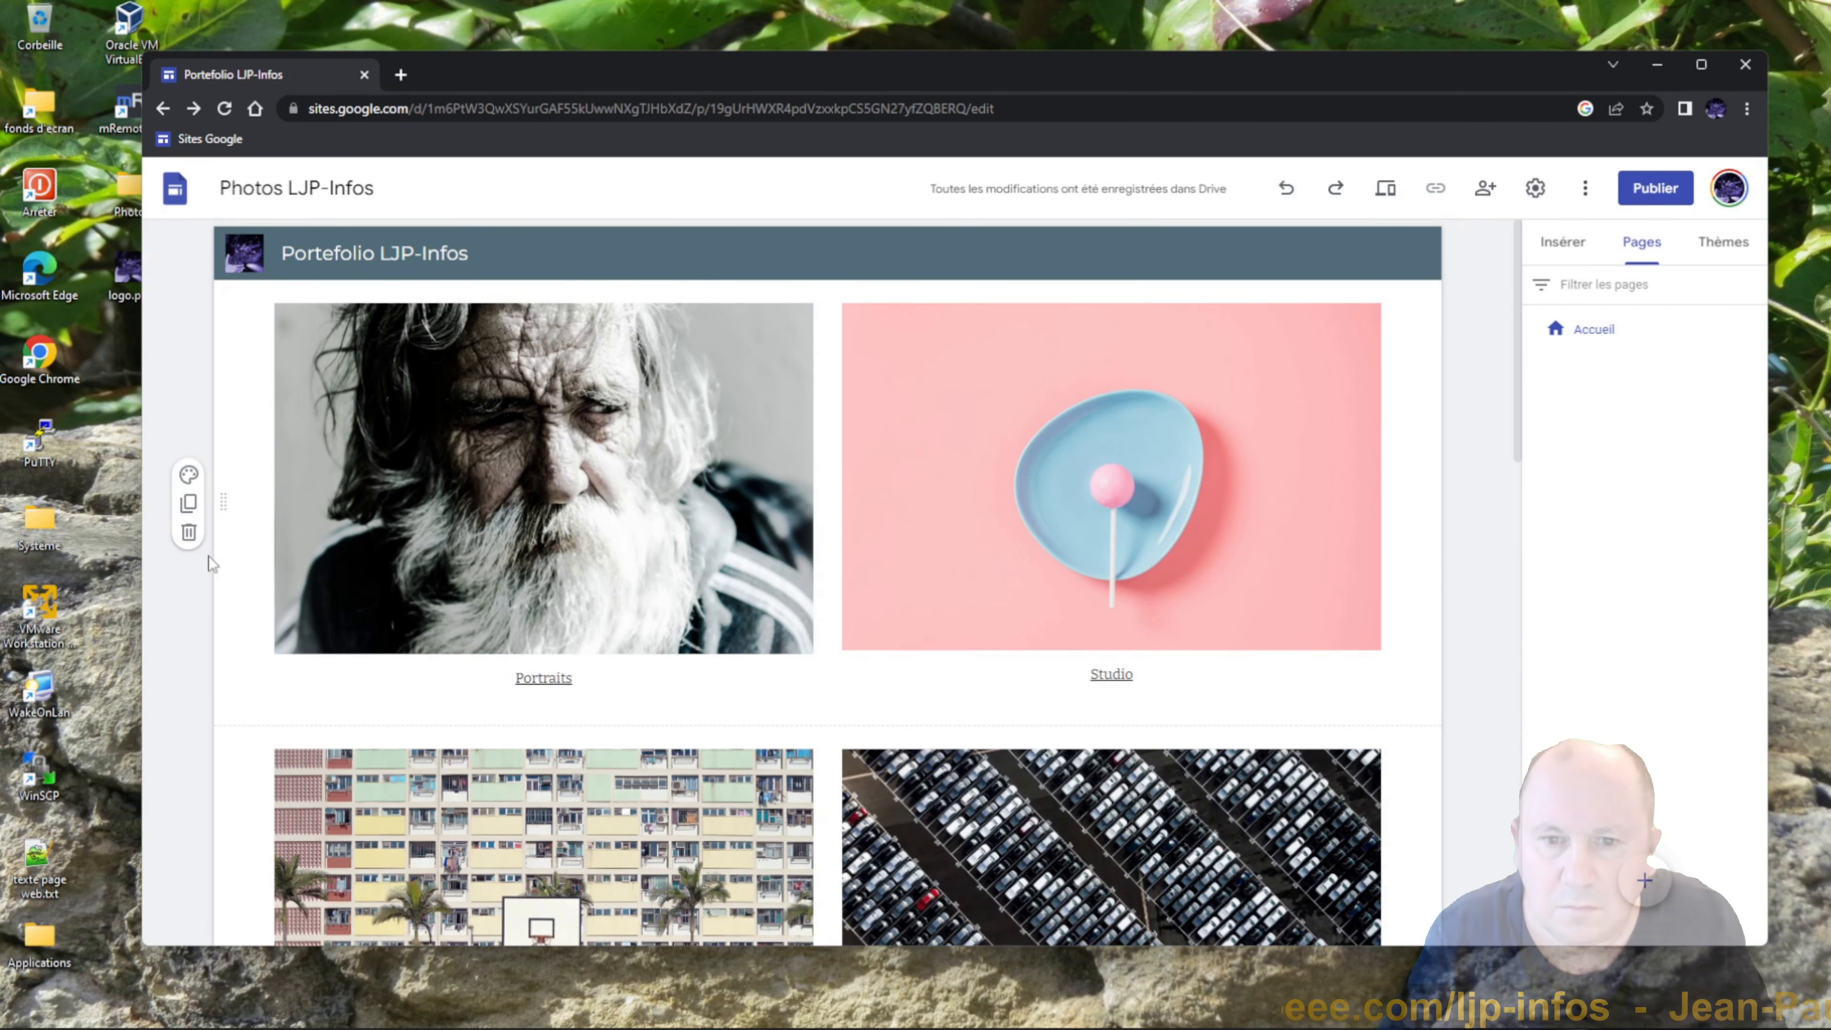
click(187, 533)
click(189, 534)
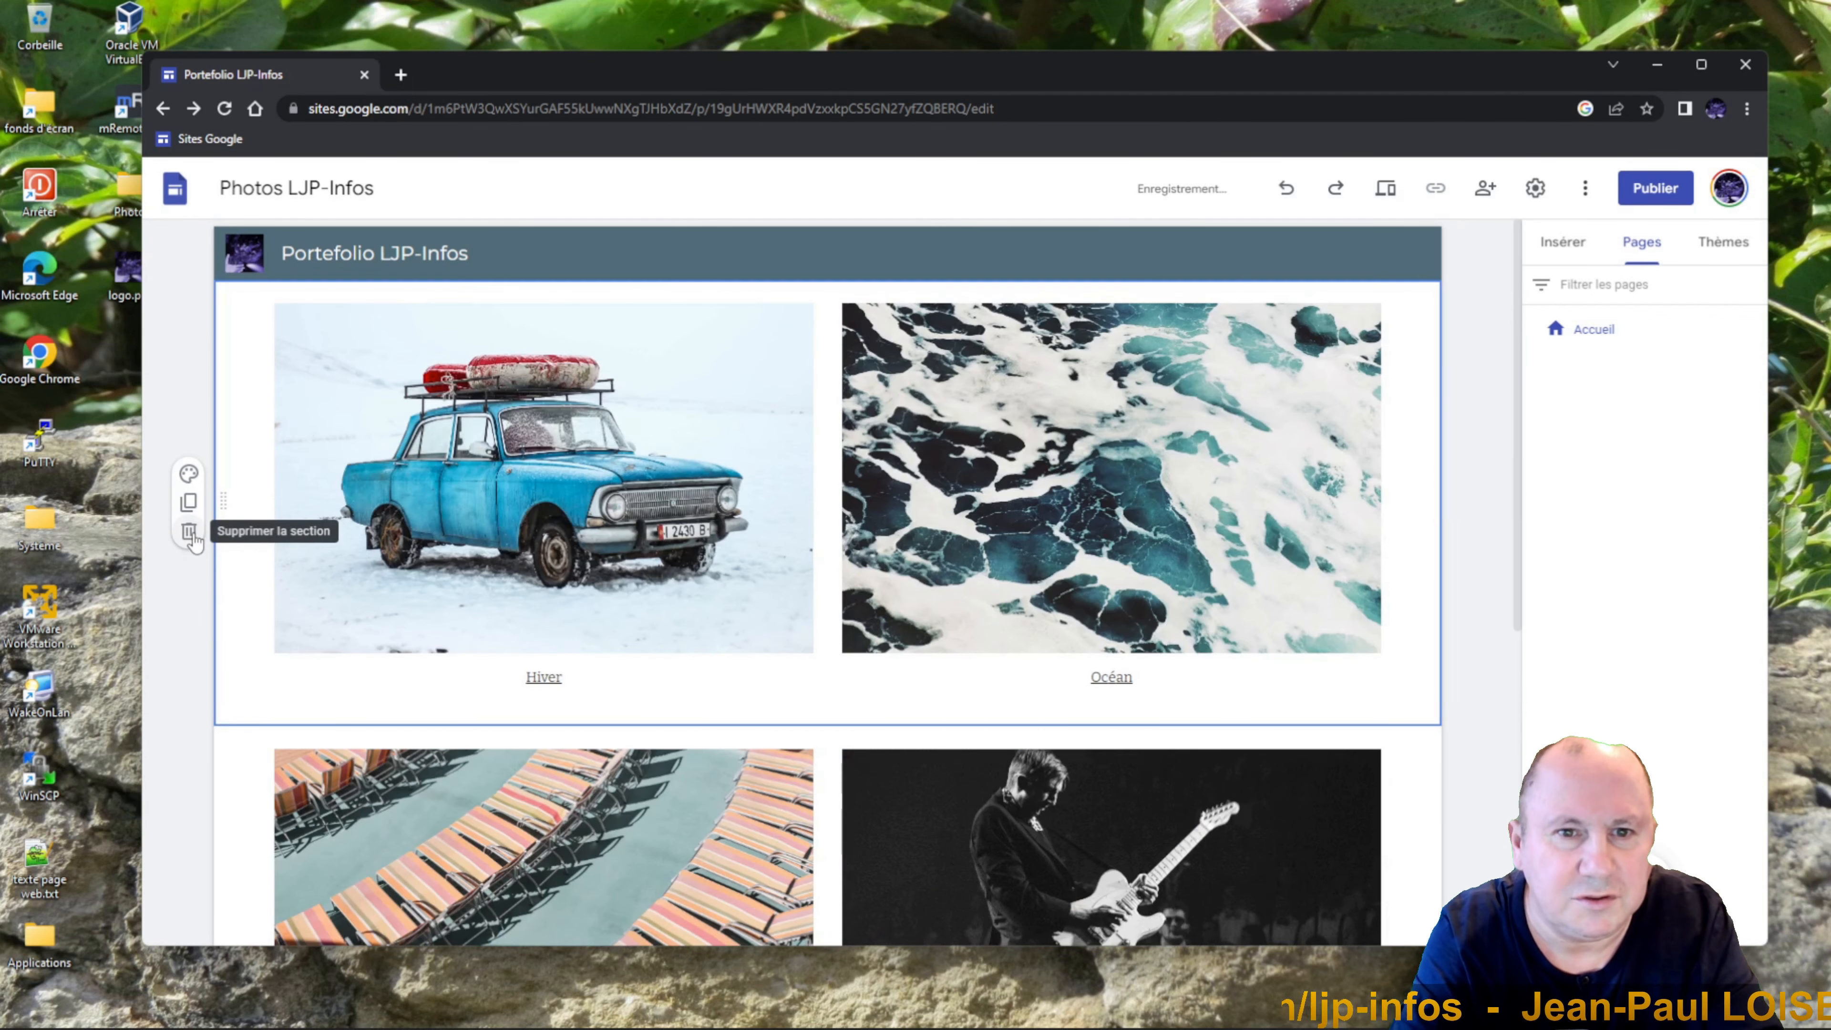
click(190, 534)
click(189, 533)
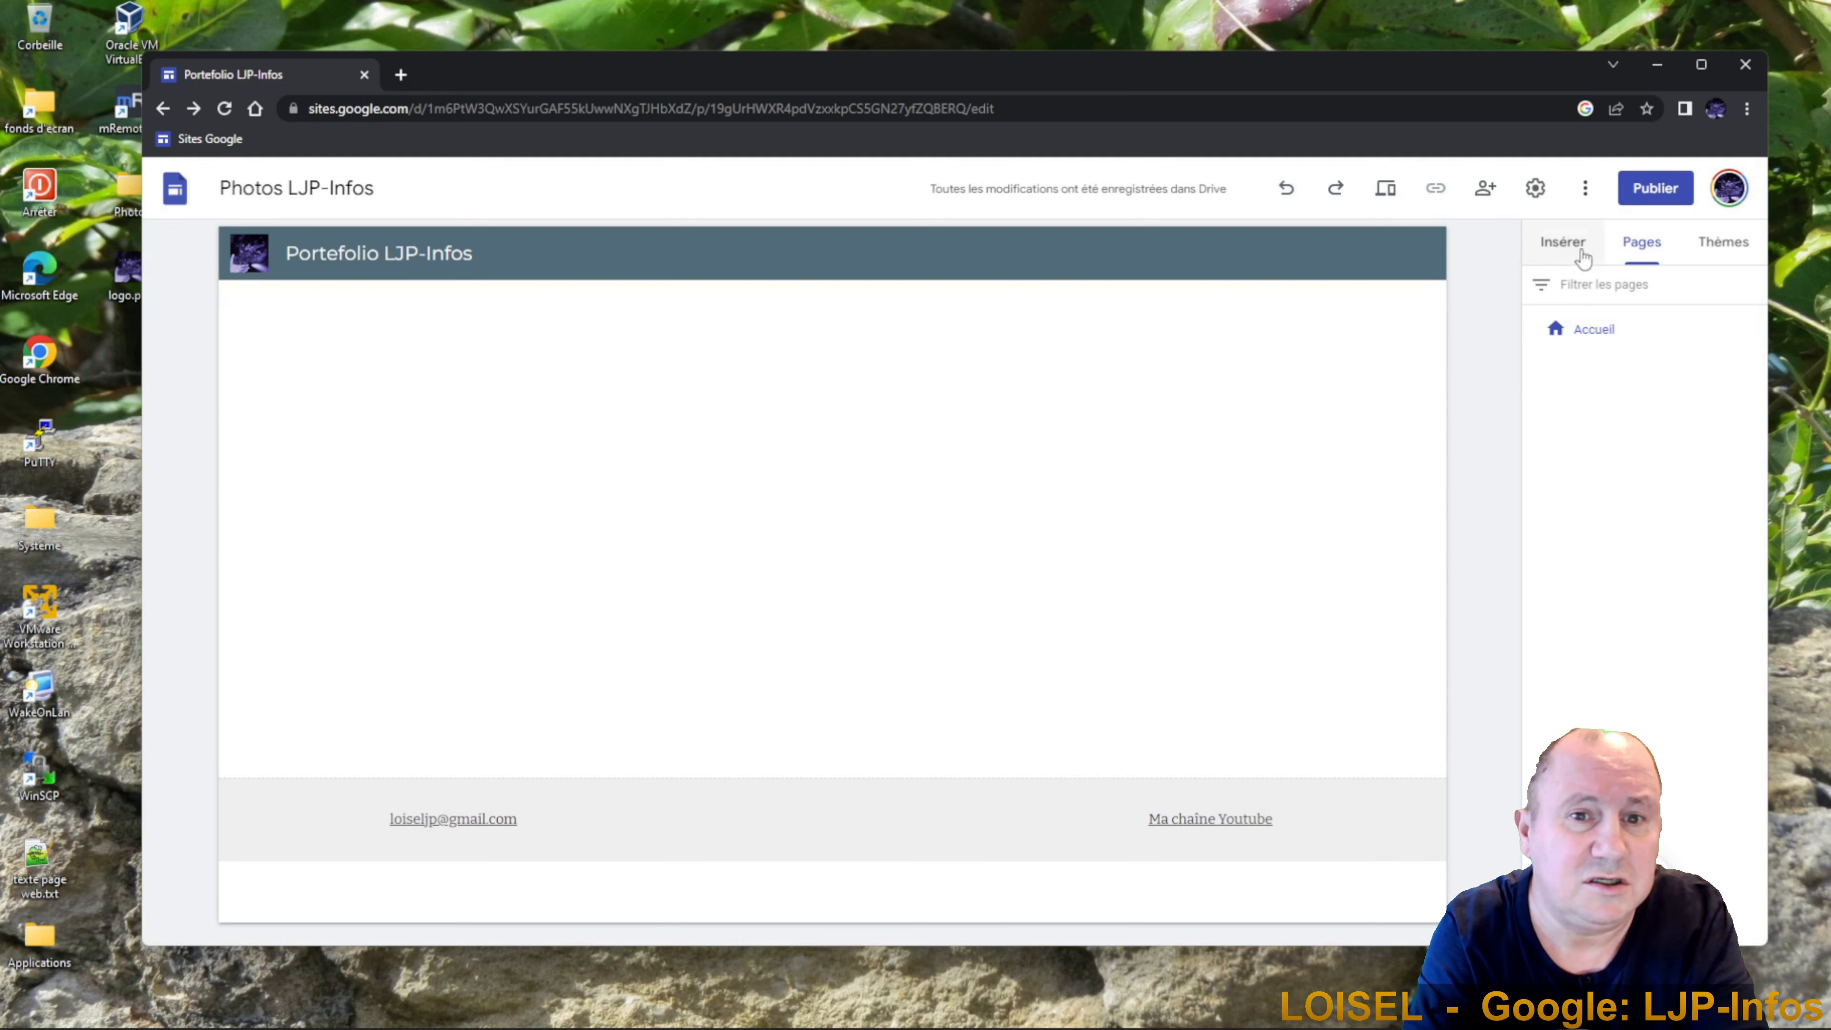
Start a new image carousel and browse to the desktop Photos folder to upload images.
click(1563, 245)
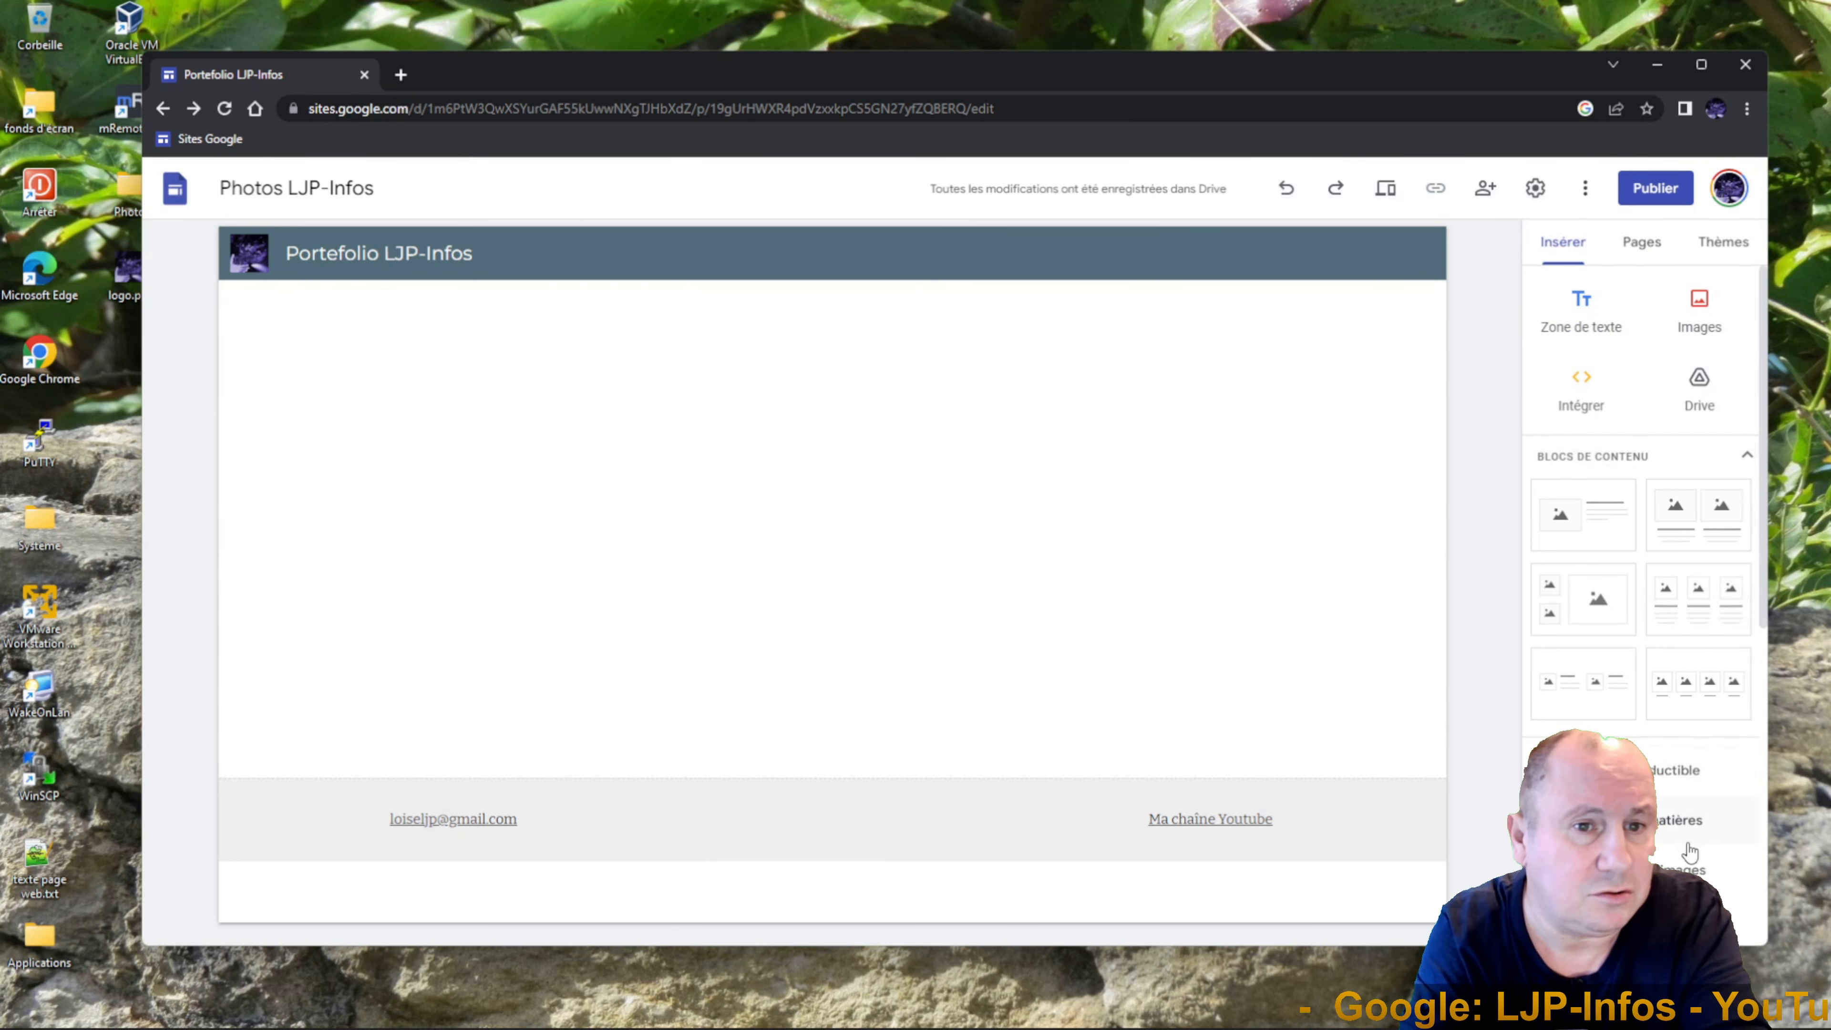
scroll(1690, 851, down, 2)
click(1680, 774)
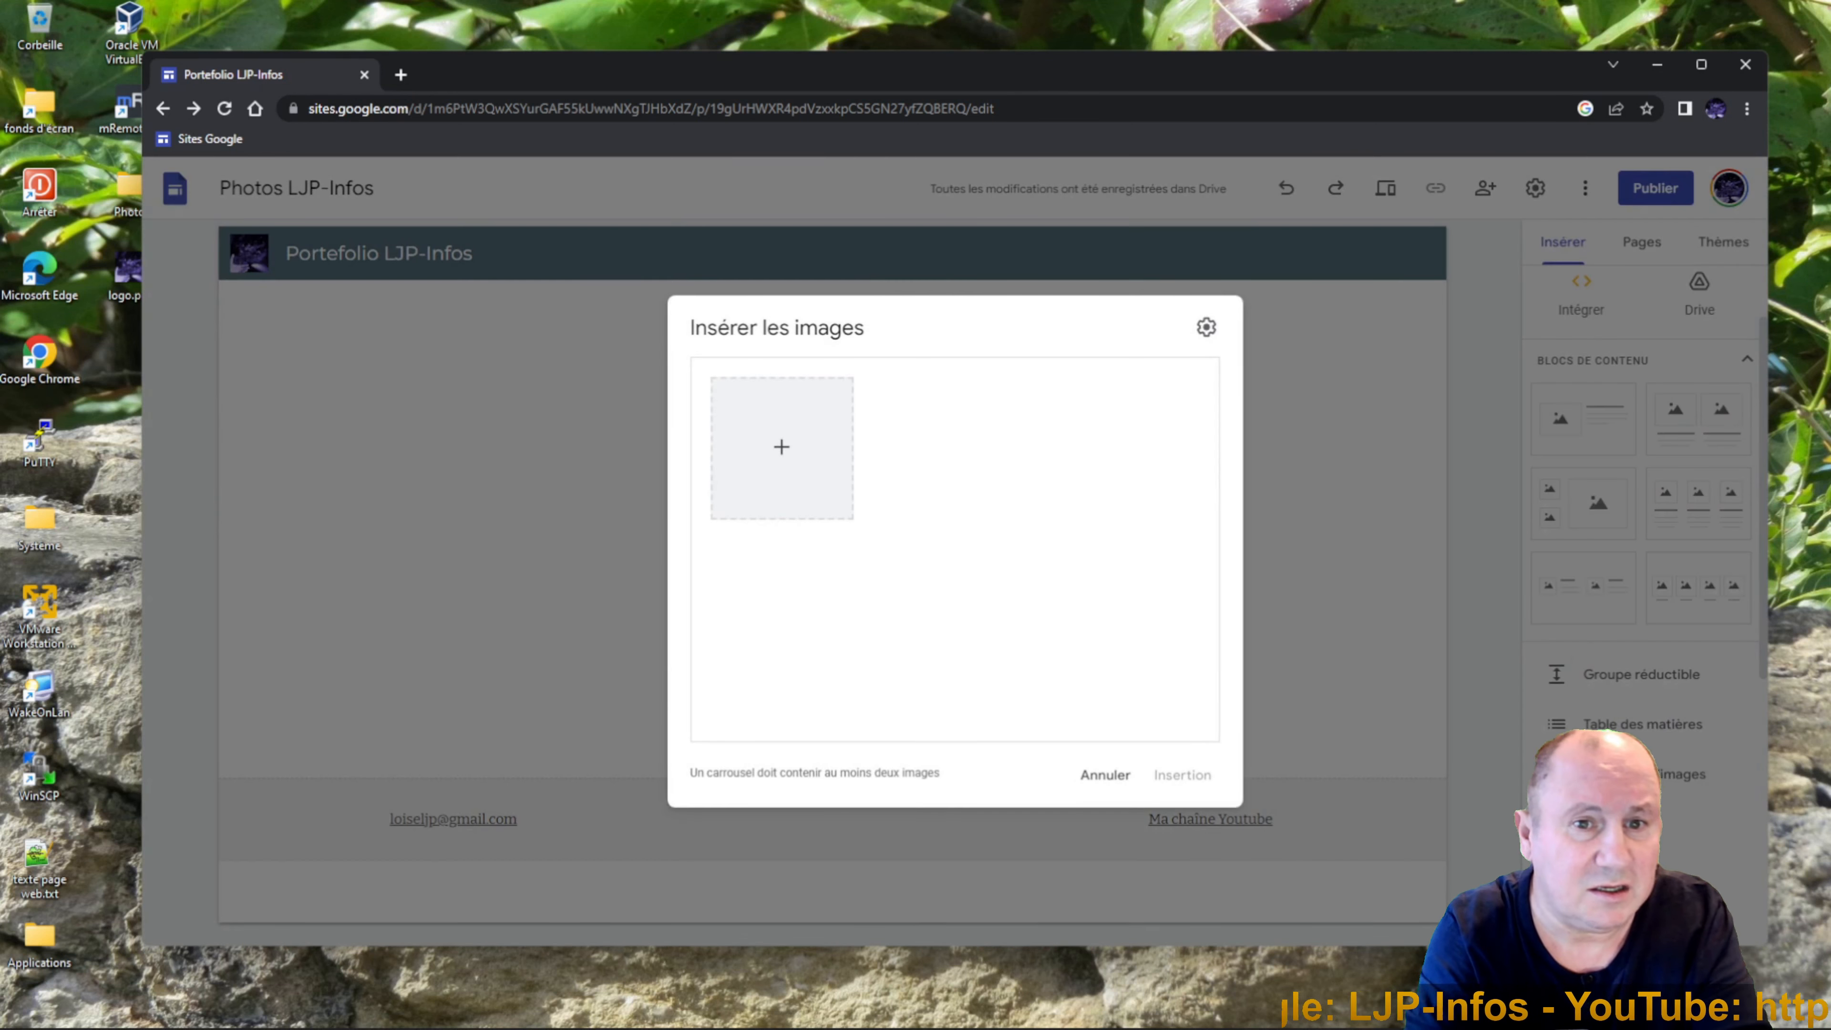
click(782, 449)
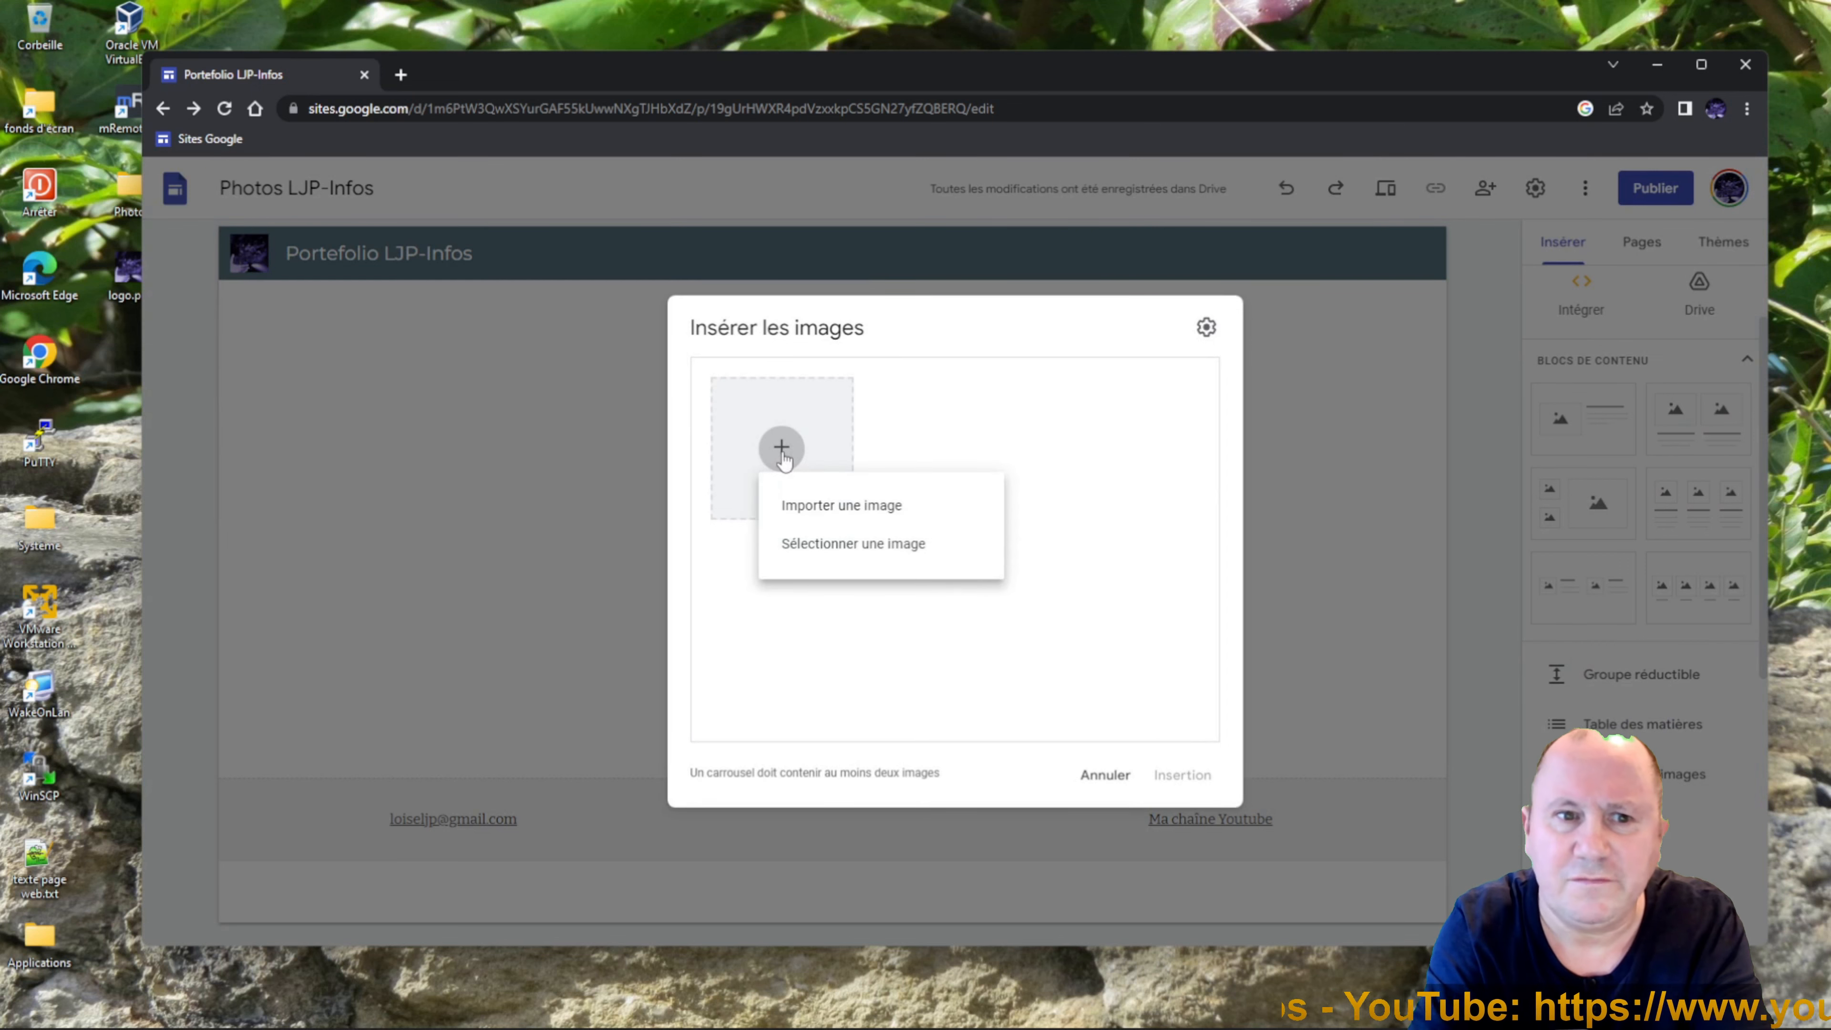
click(812, 503)
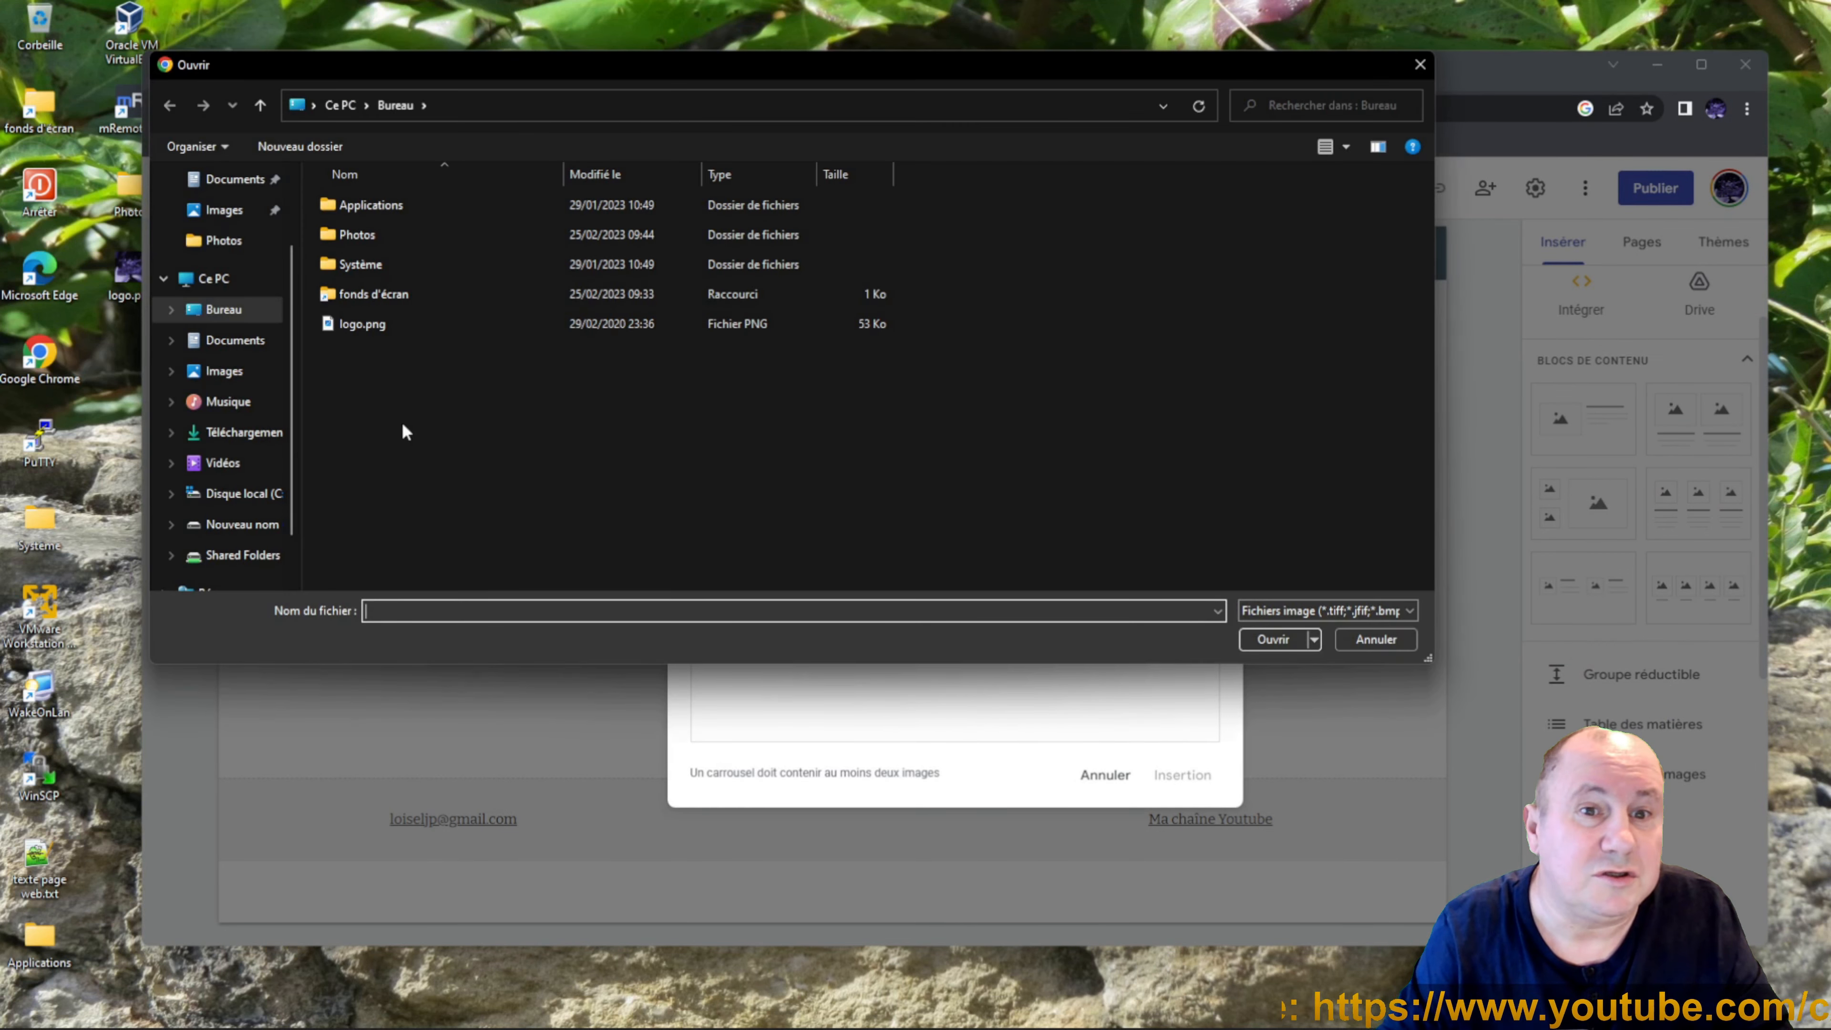
double_click(351, 238)
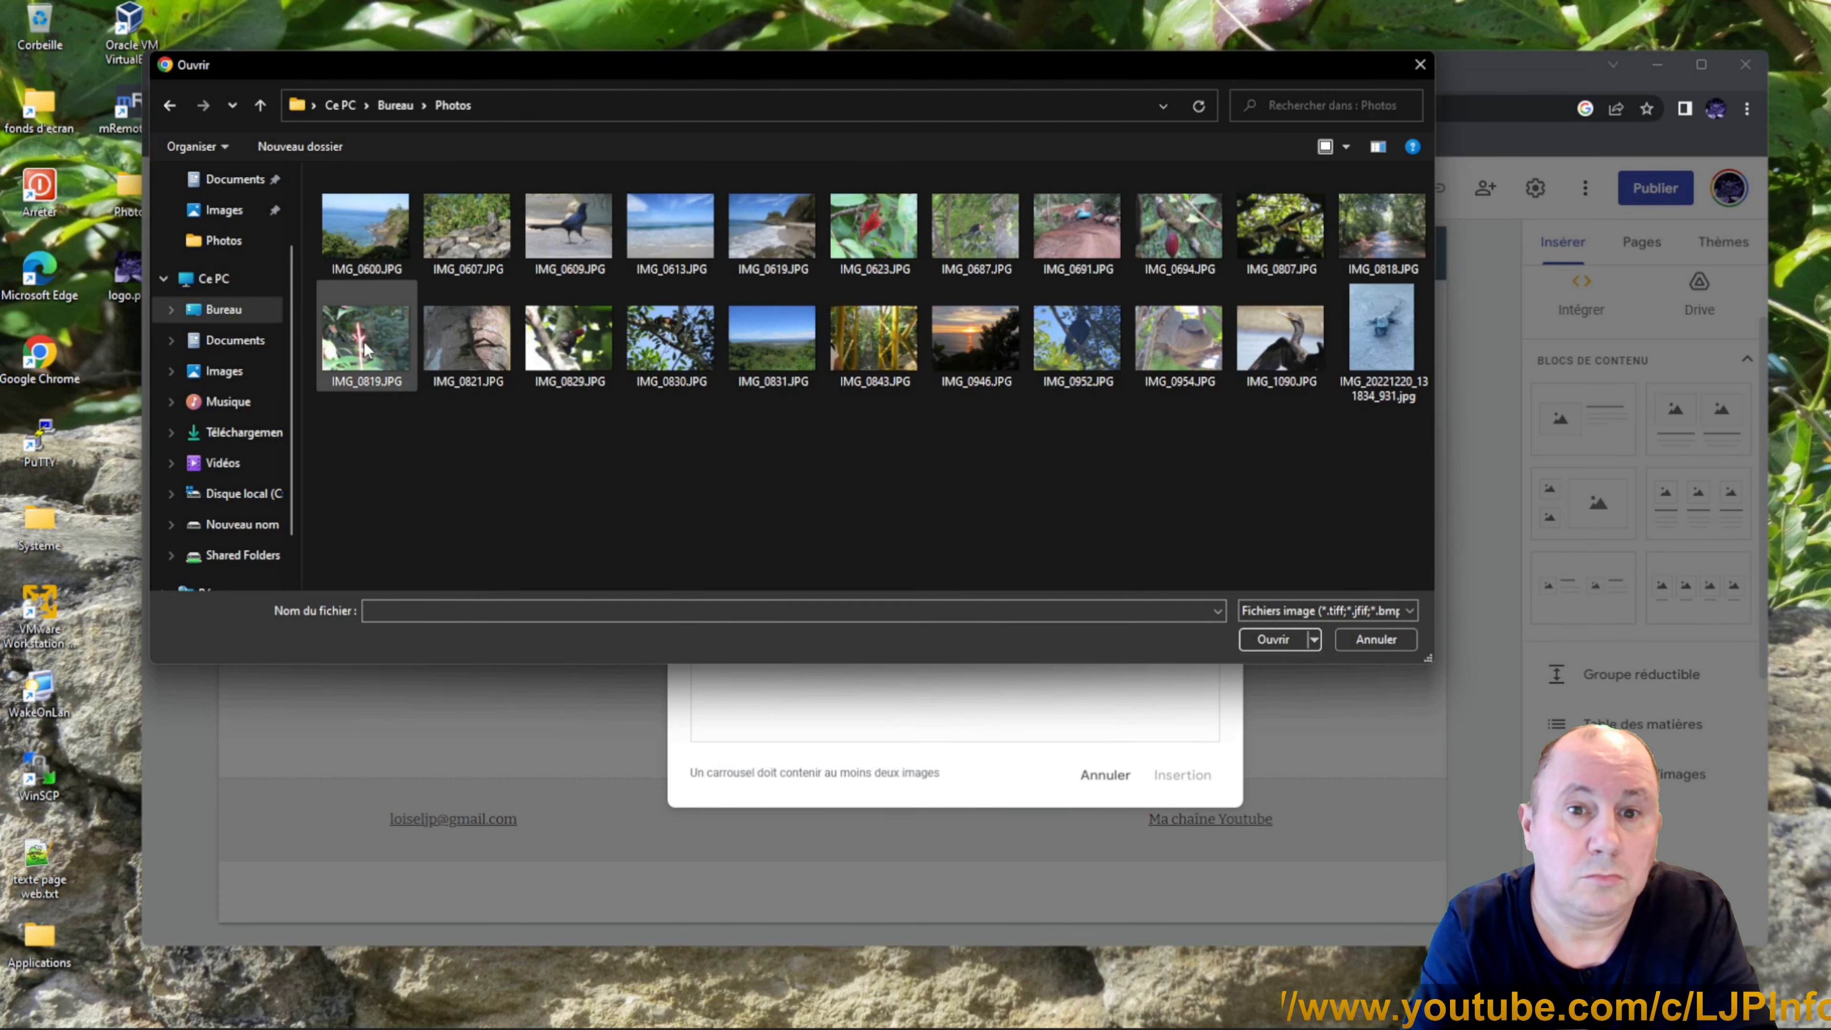
Upload IMG_0600, 0607, 0687, 0807, 0821, 0843 and 1090 into the carousel.
click(385, 233)
ctrl+click(442, 235)
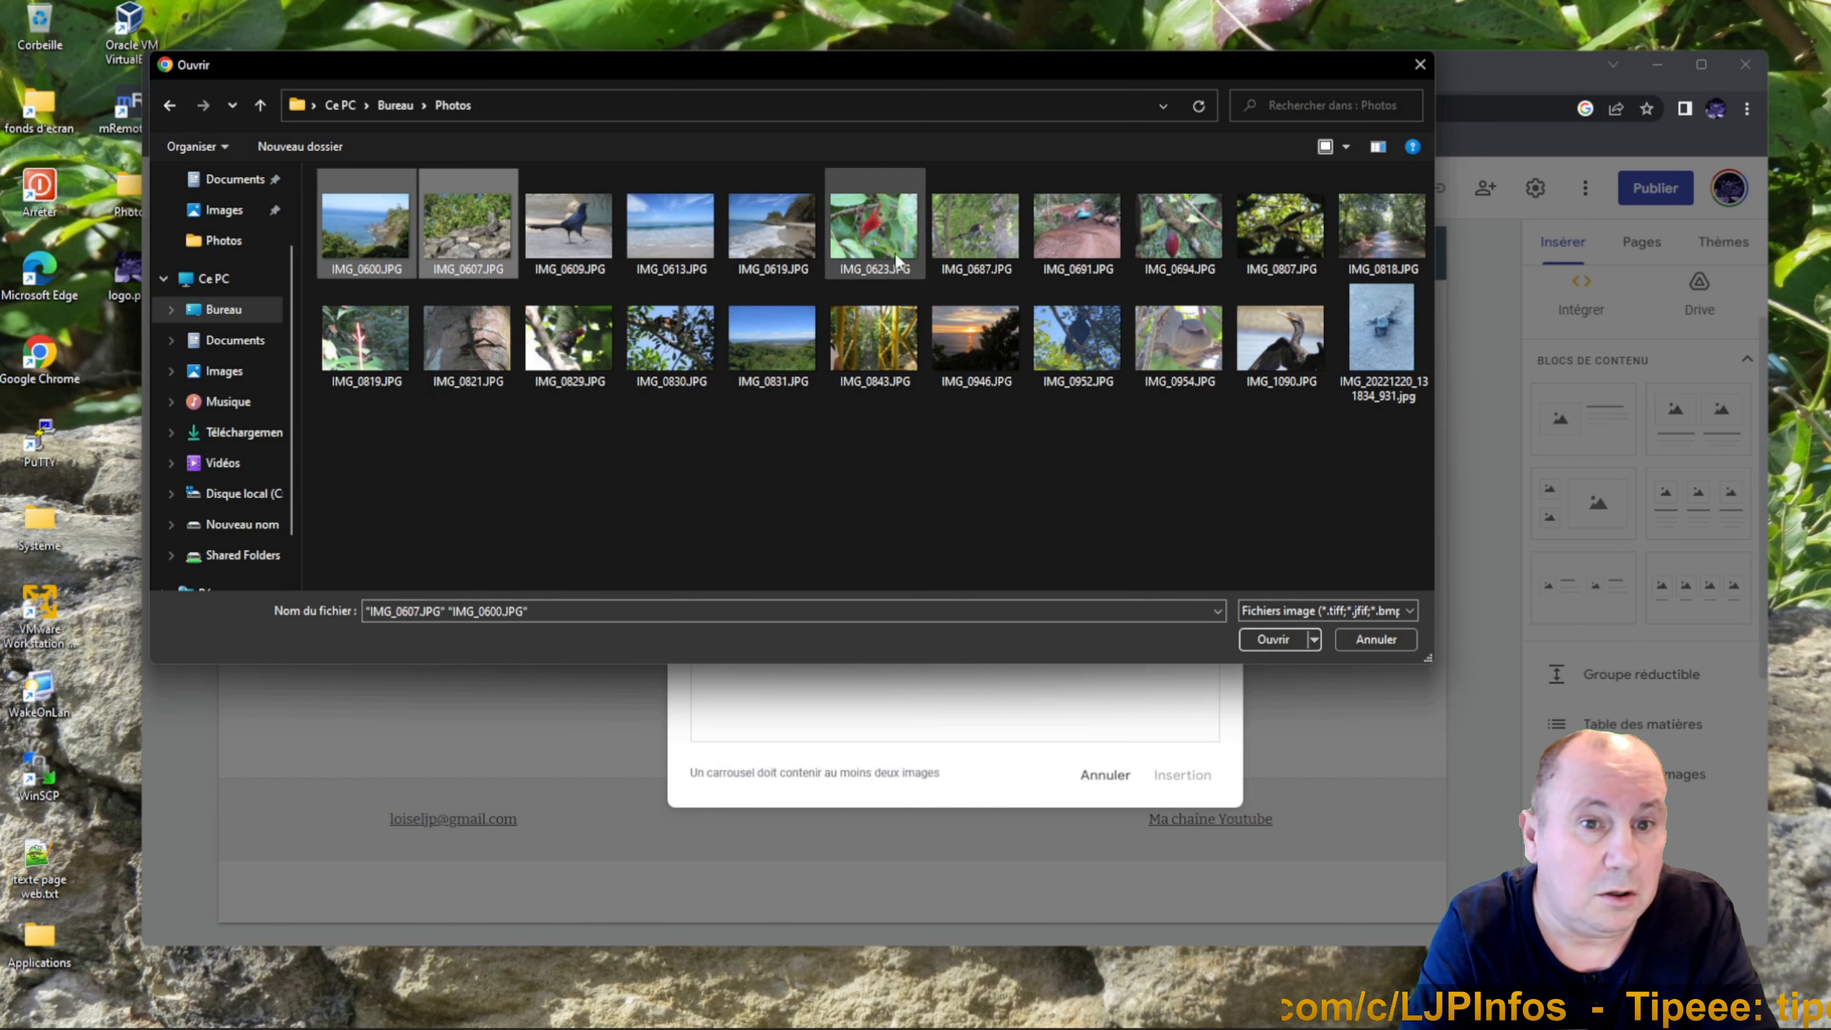
ctrl+click(975, 253)
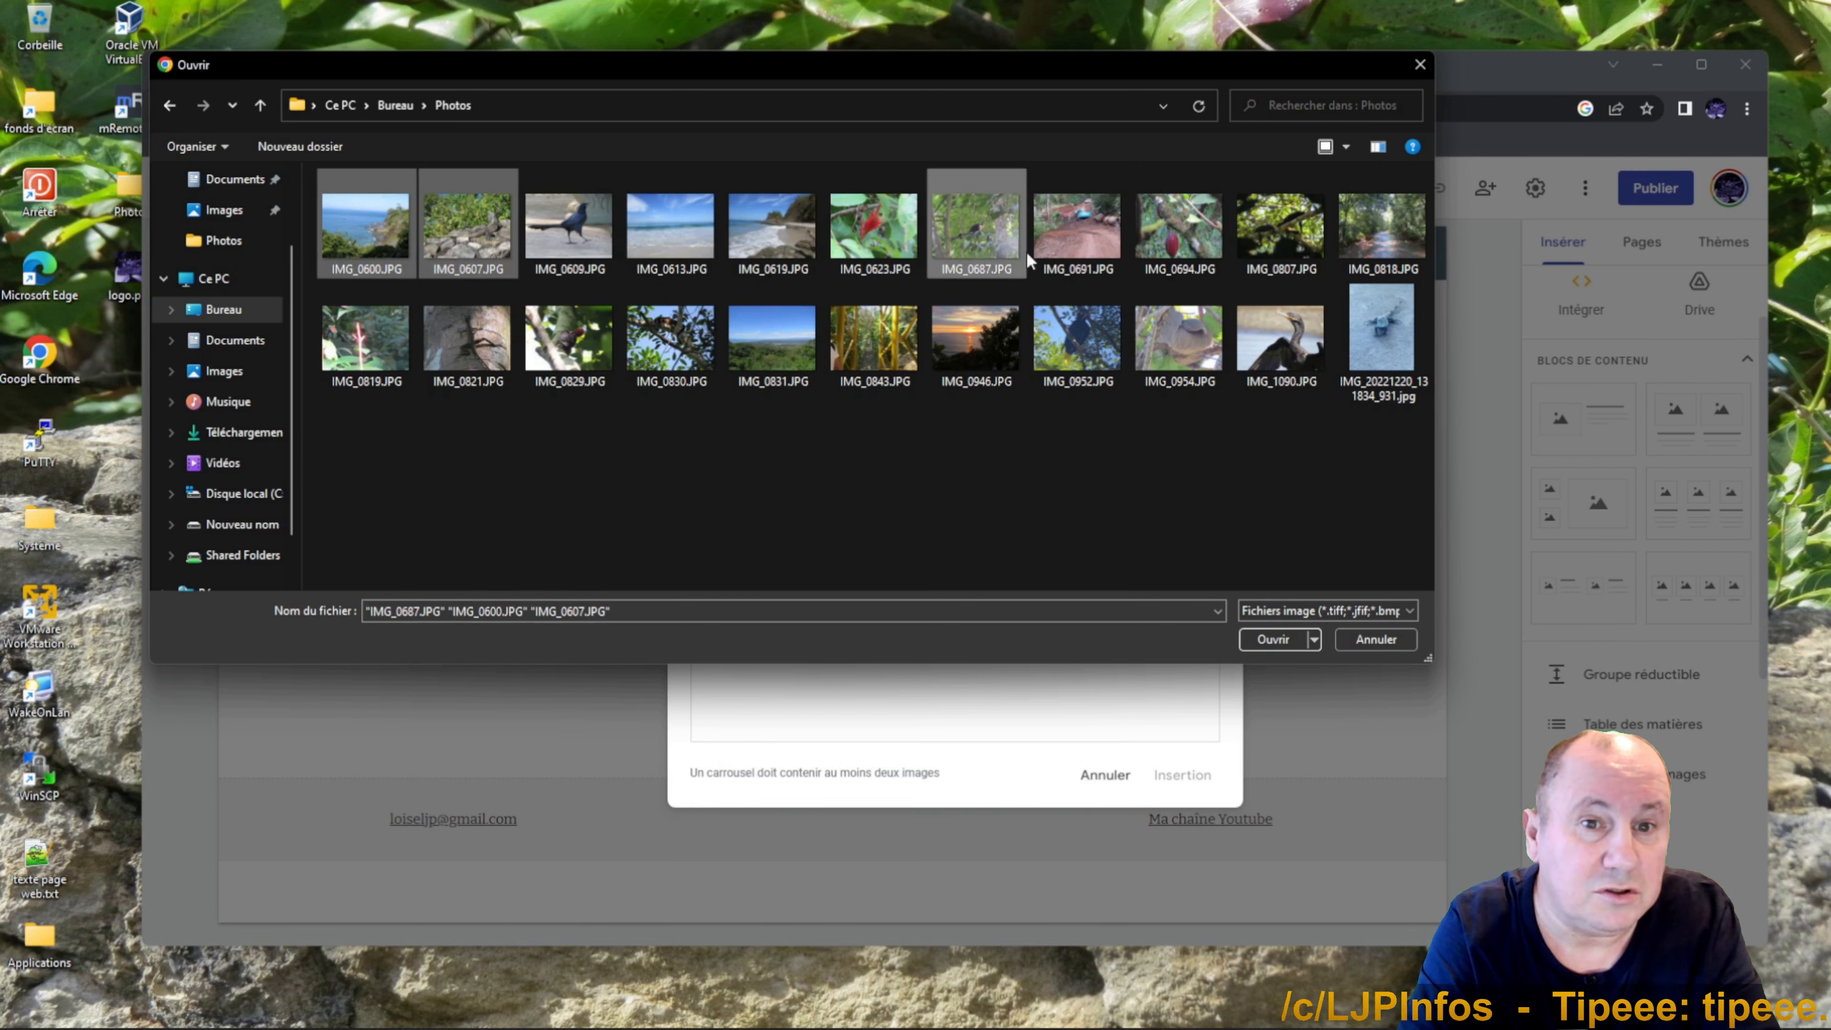
ctrl+click(1257, 250)
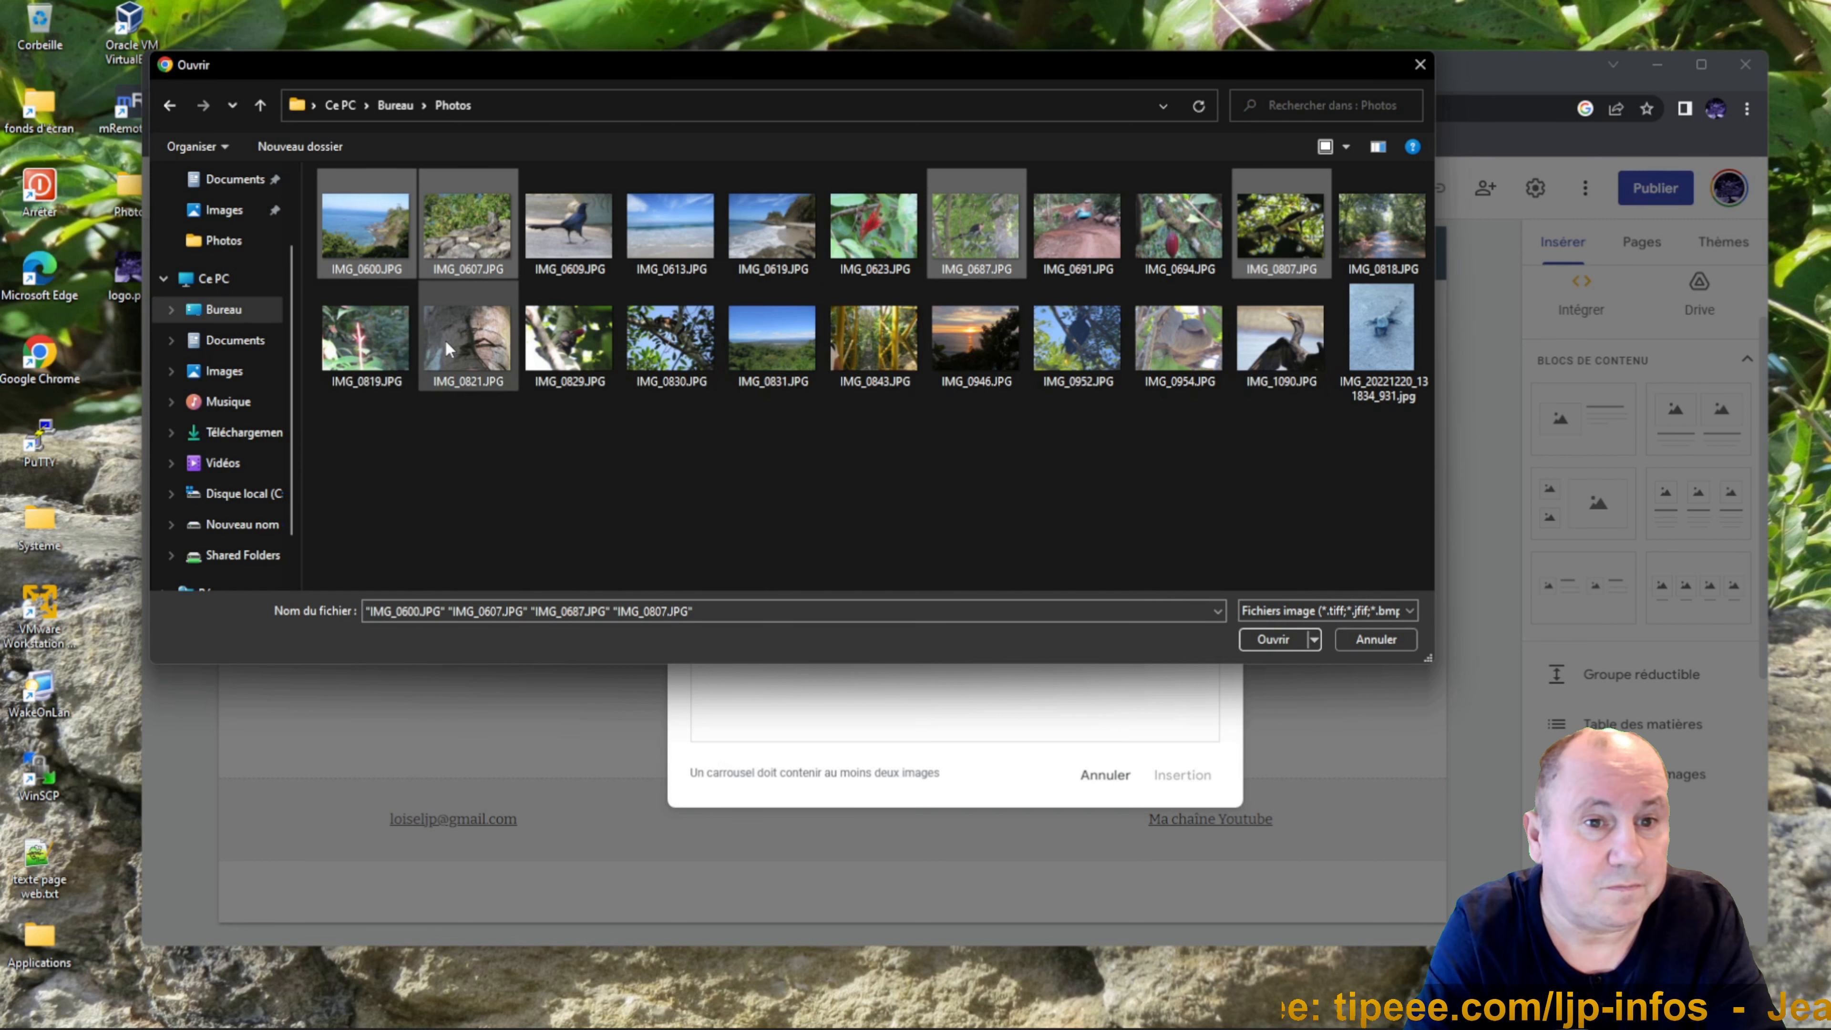
ctrl+click(467, 339)
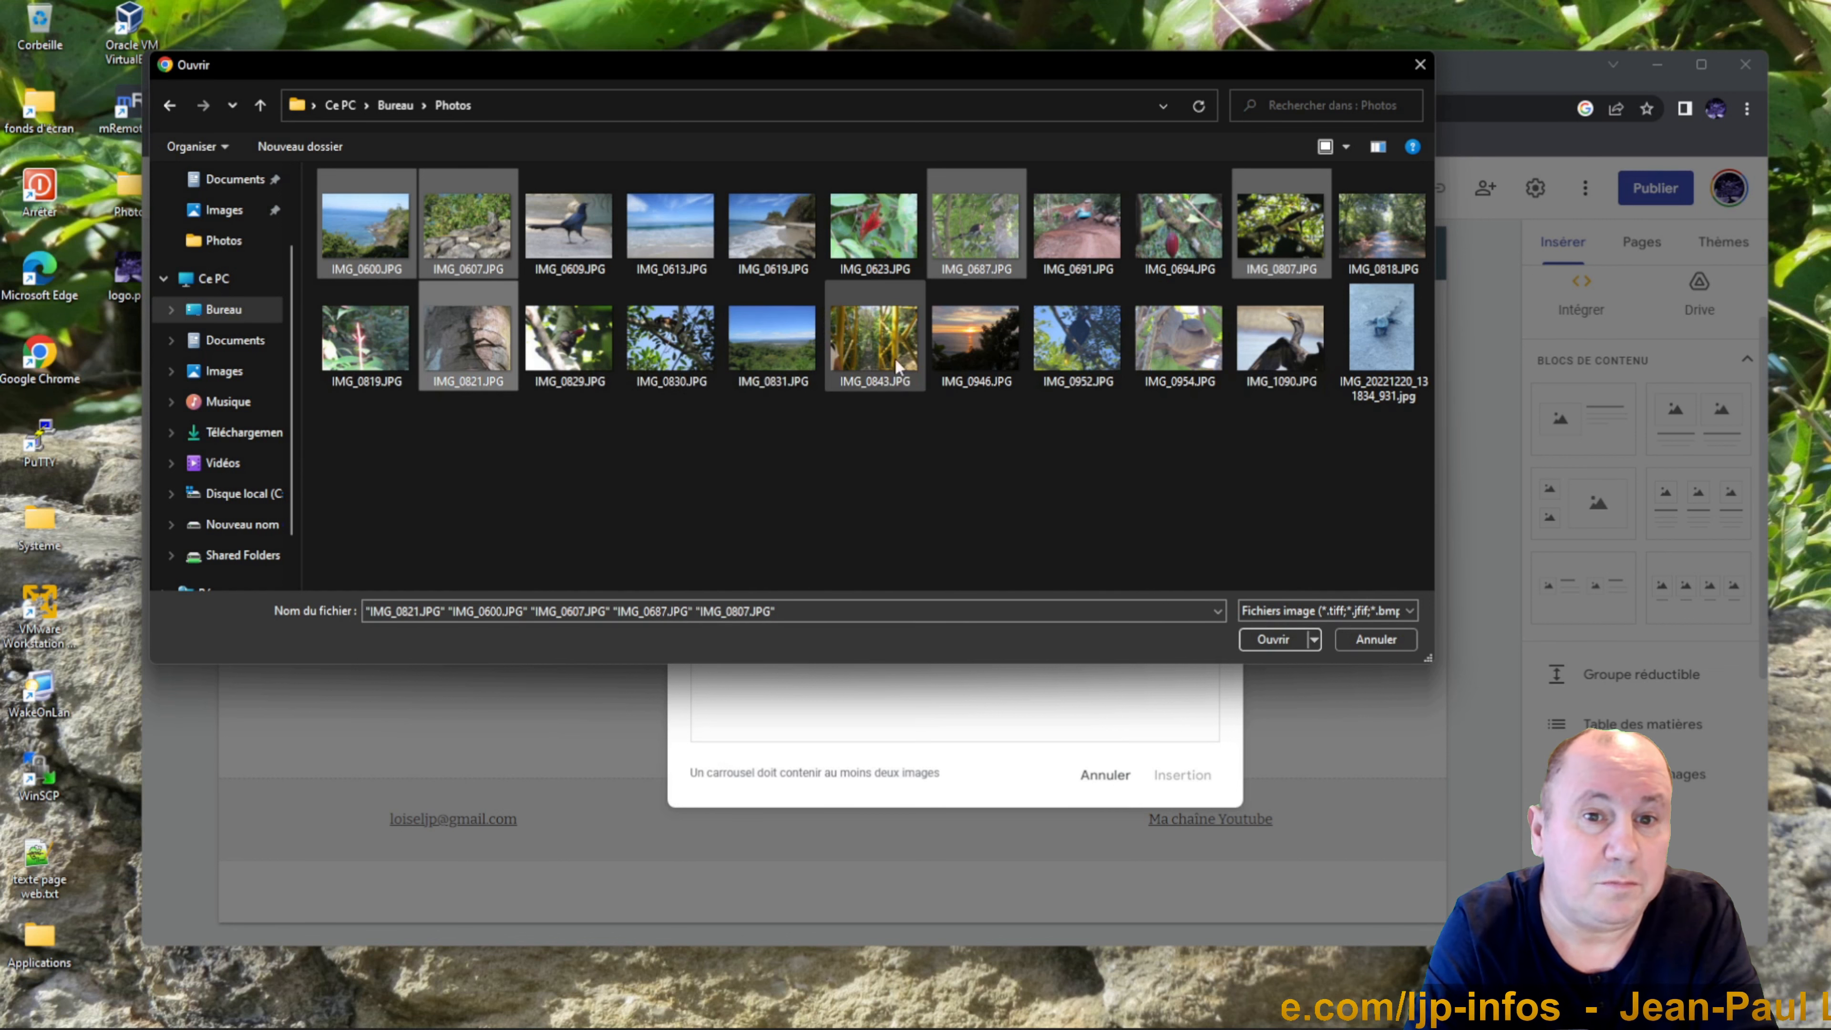
ctrl+click(881, 352)
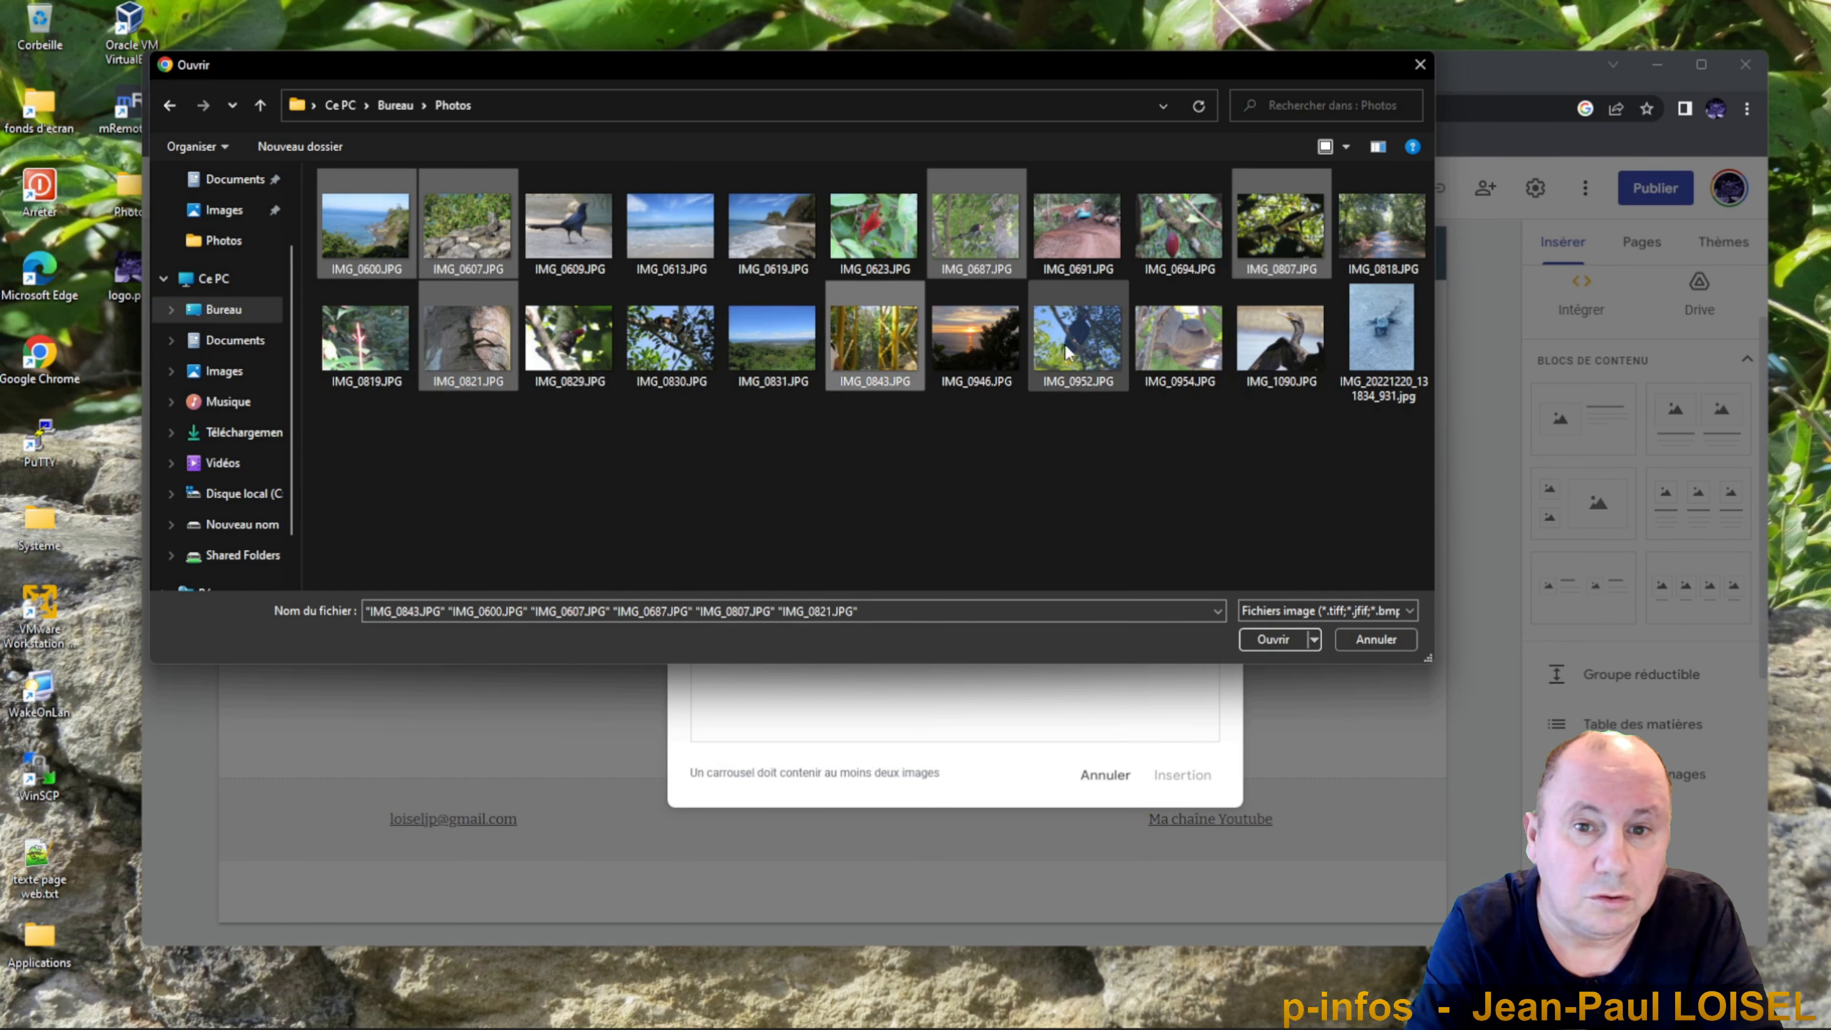
ctrl+click(1290, 351)
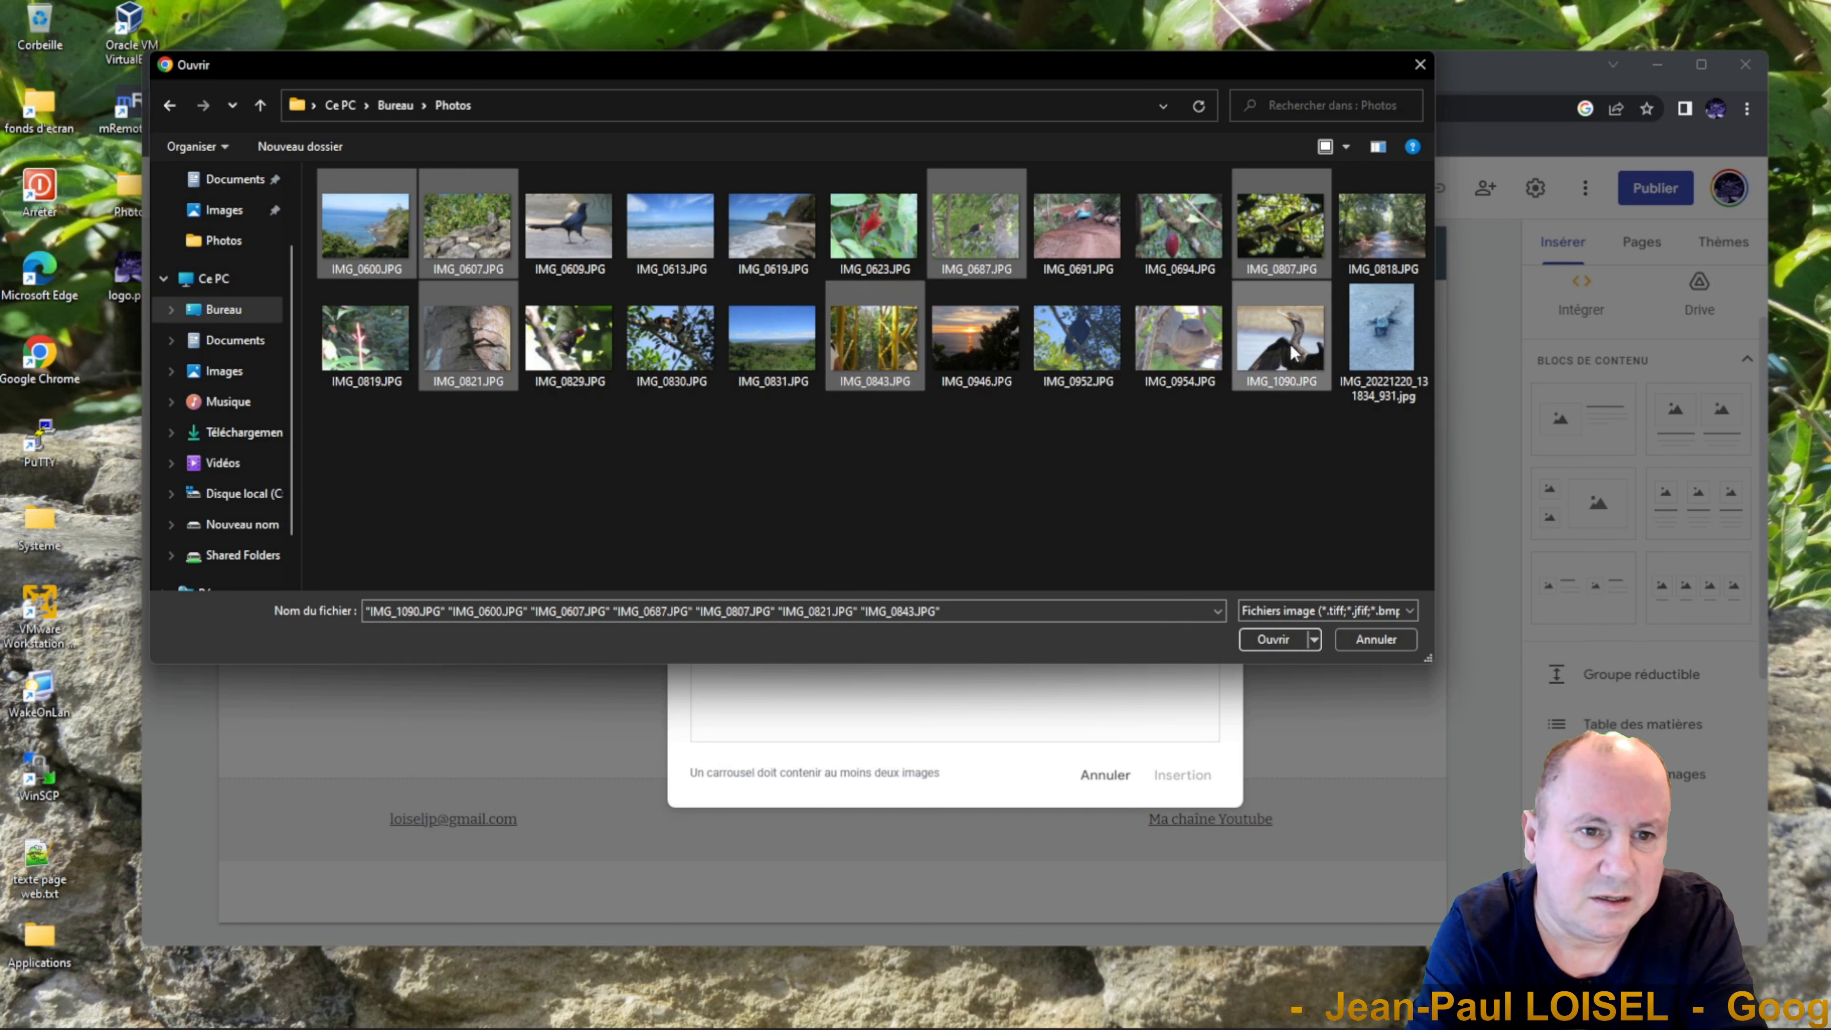
click(1262, 640)
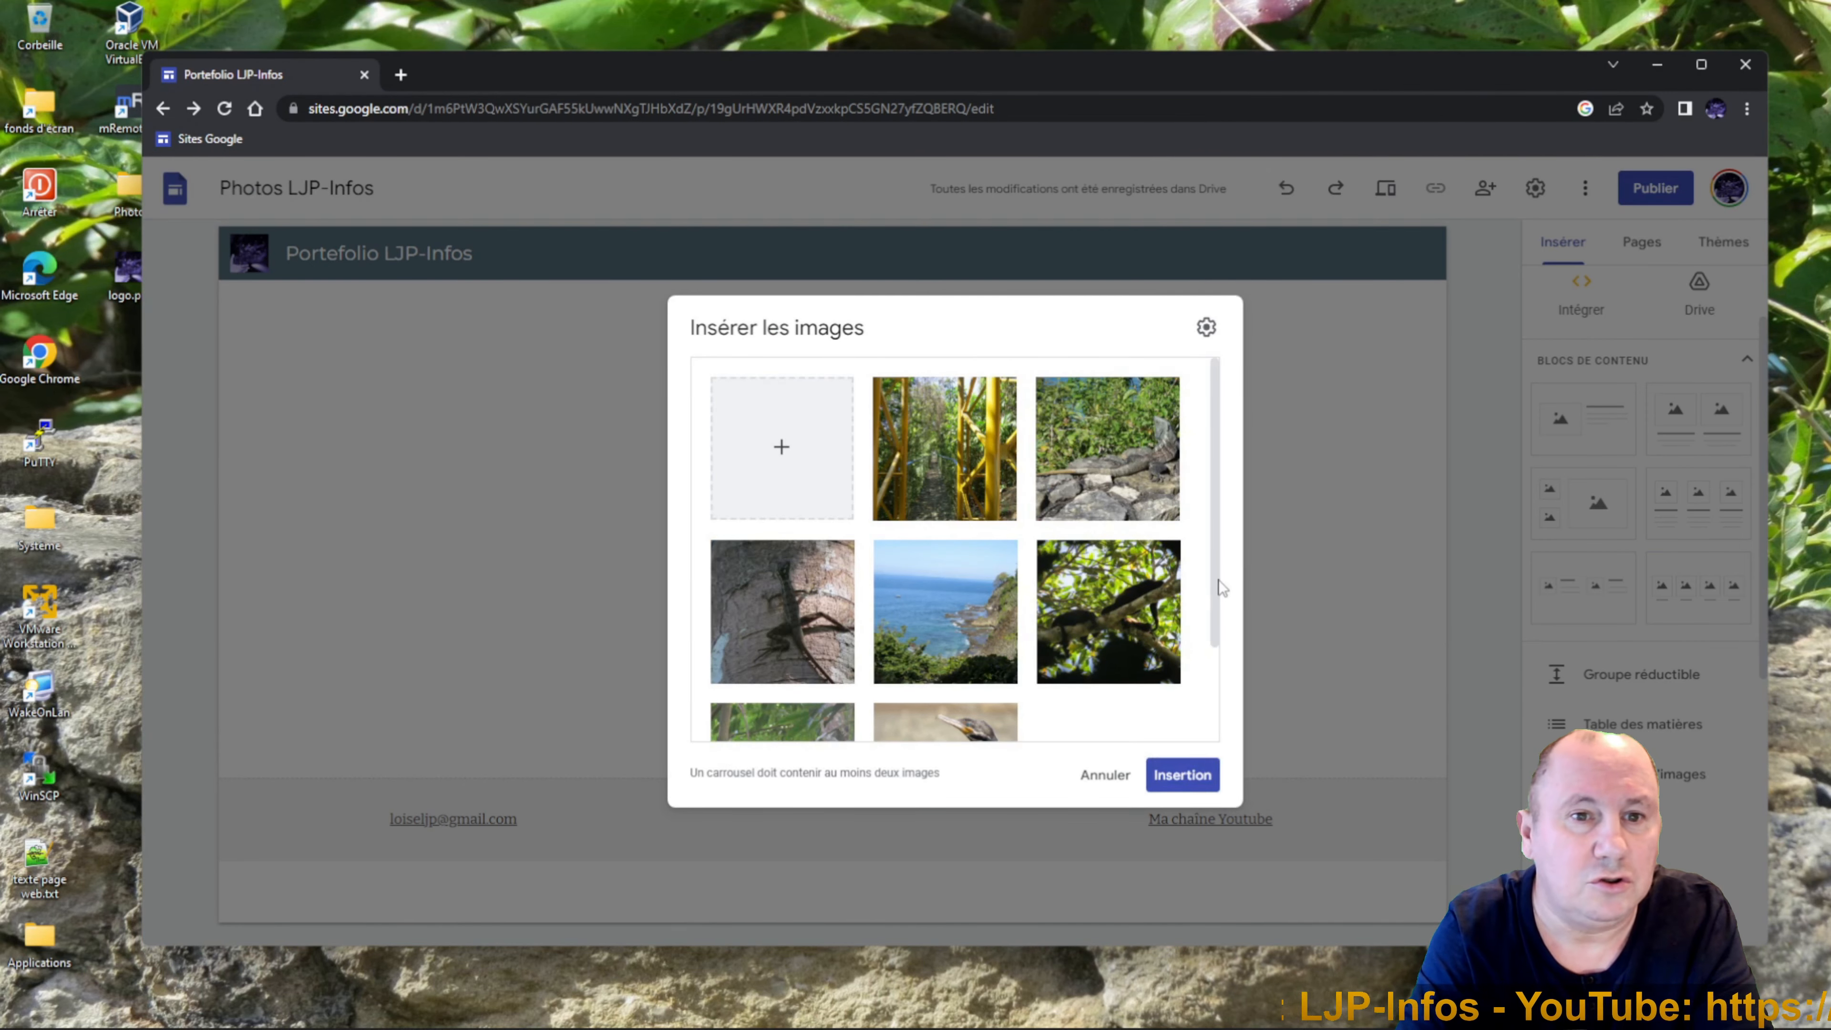
scroll(1199, 704, down, 2)
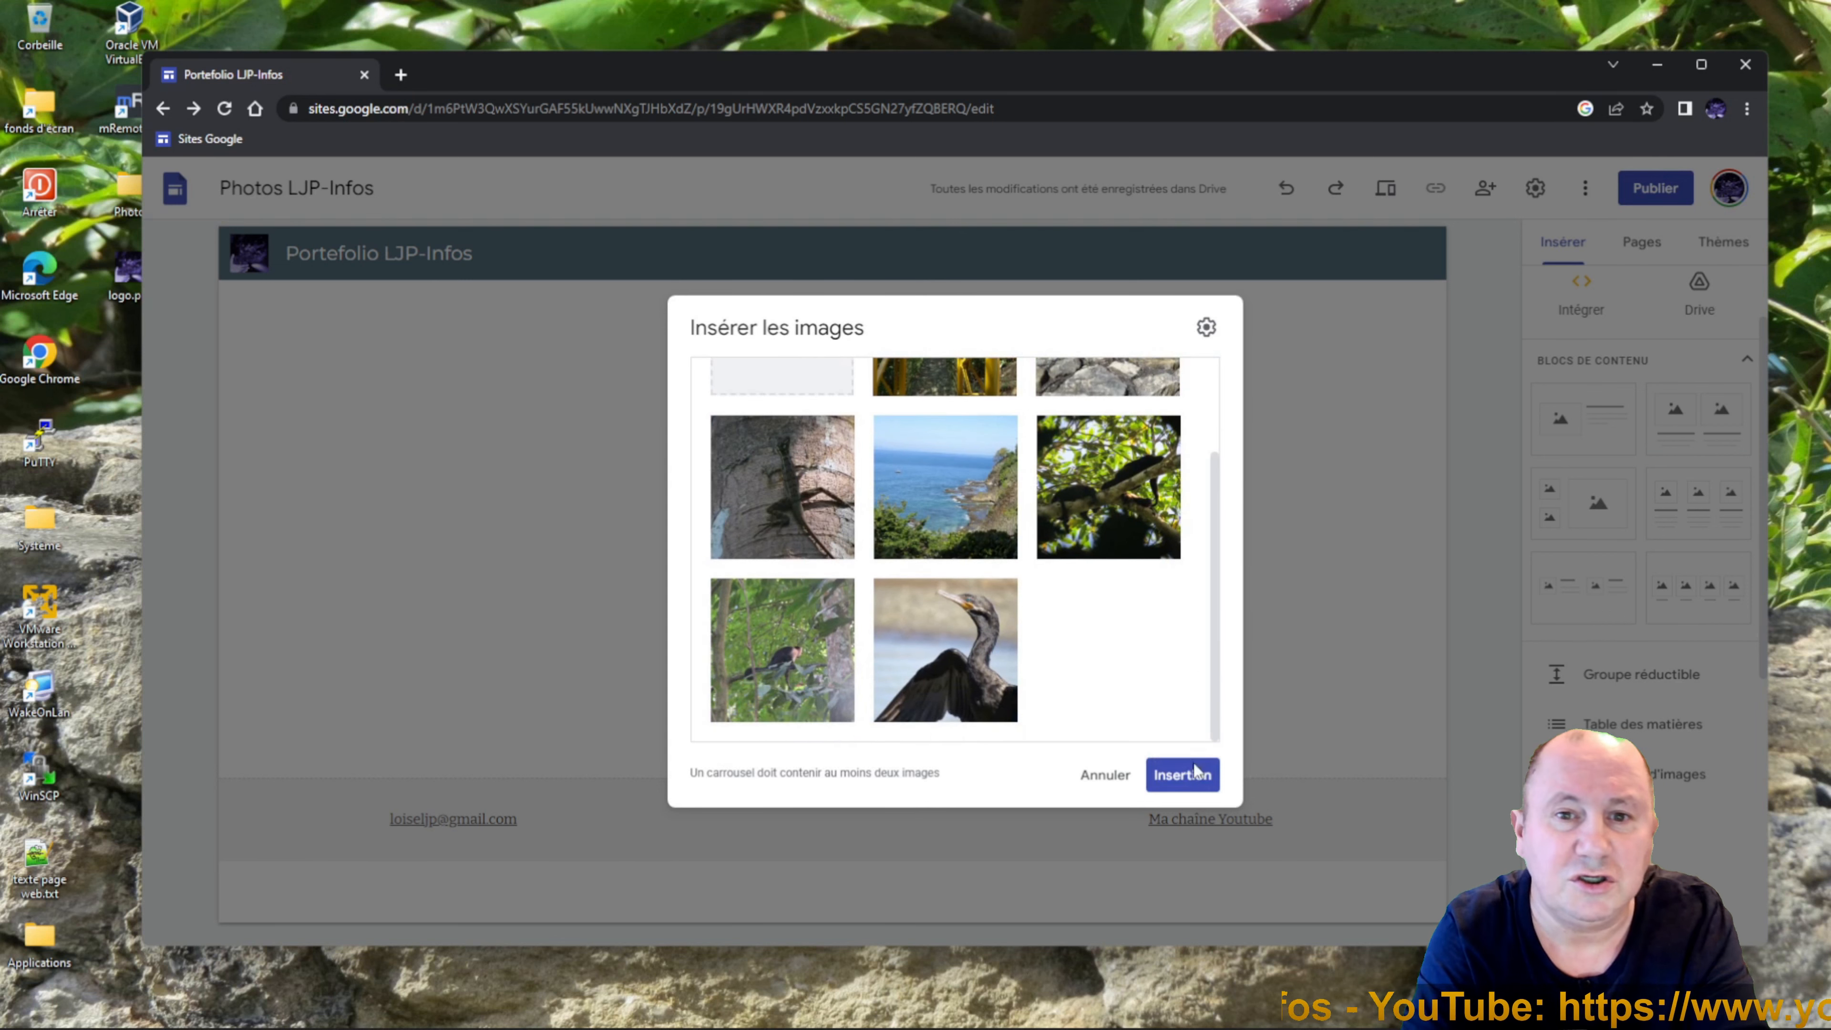
Insert the seven-photo carousel, enlarge it with its resize handles, and make the browser window taller.
click(1187, 785)
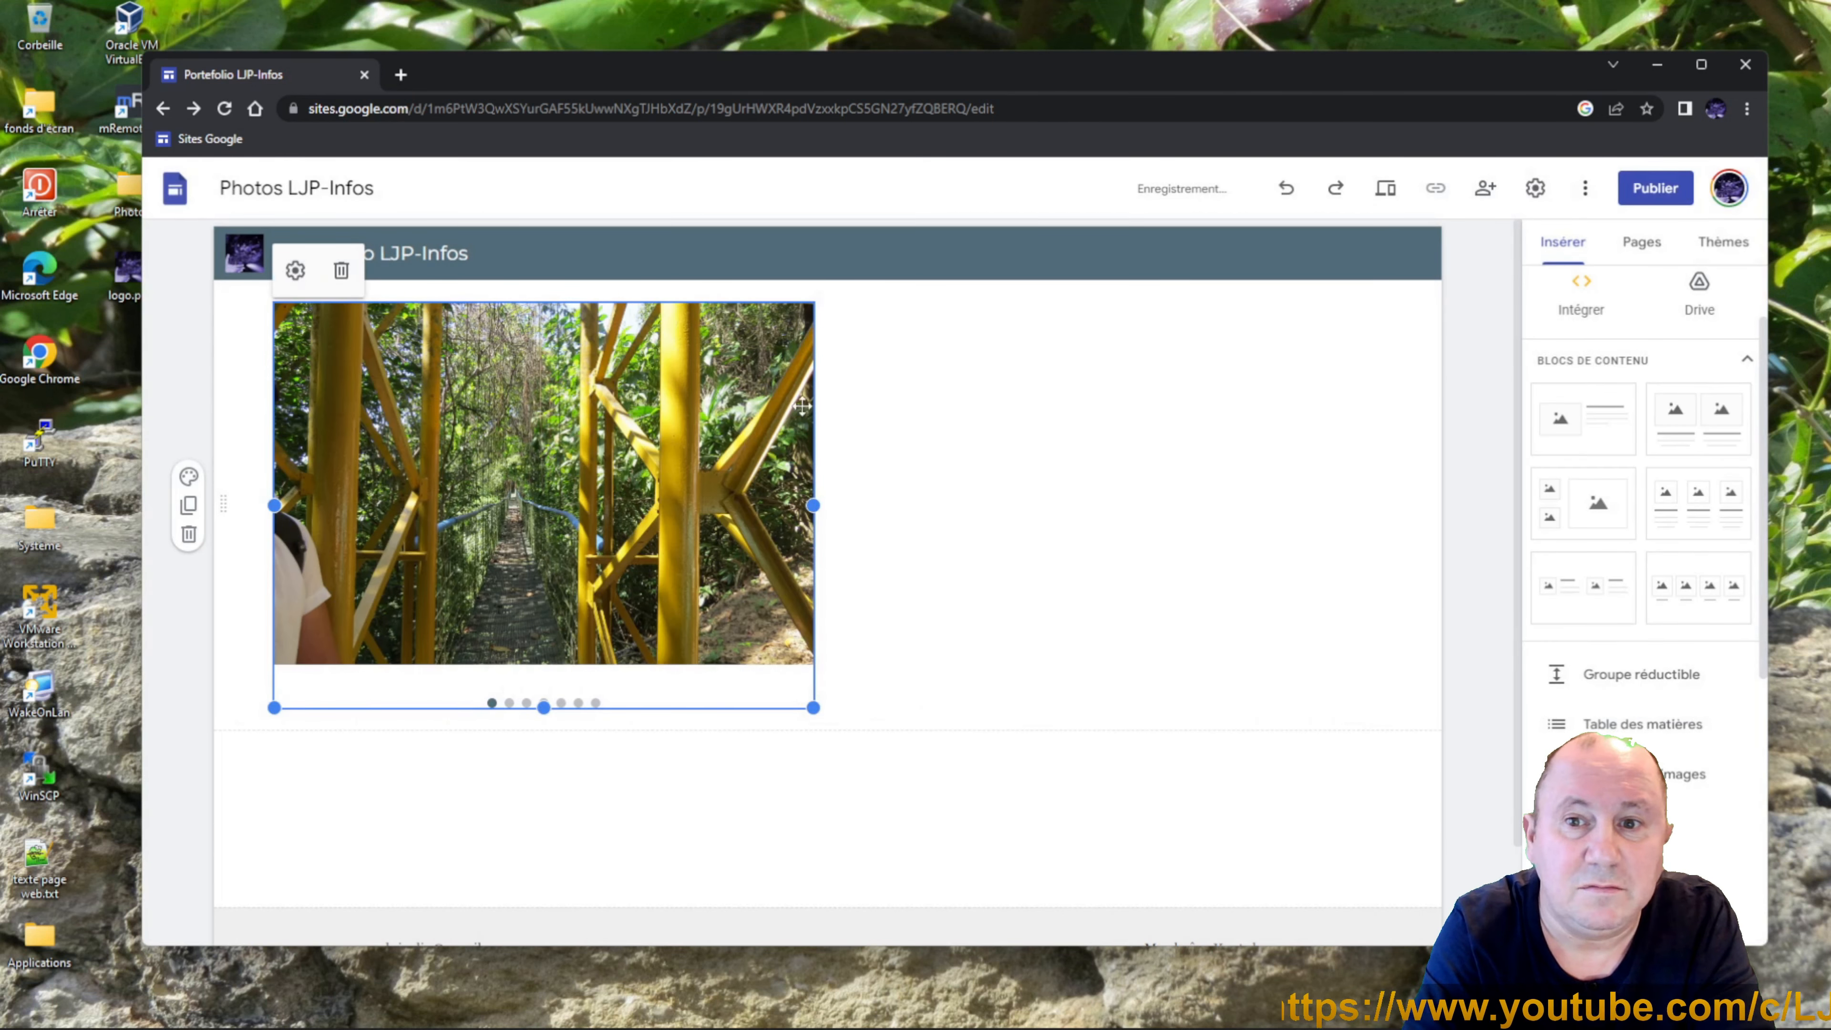
mouse_move(815, 506)
mouse_down()
mouse_move(1119, 527)
mouse_move(686, 511)
mouse_move(814, 512)
mouse_up()
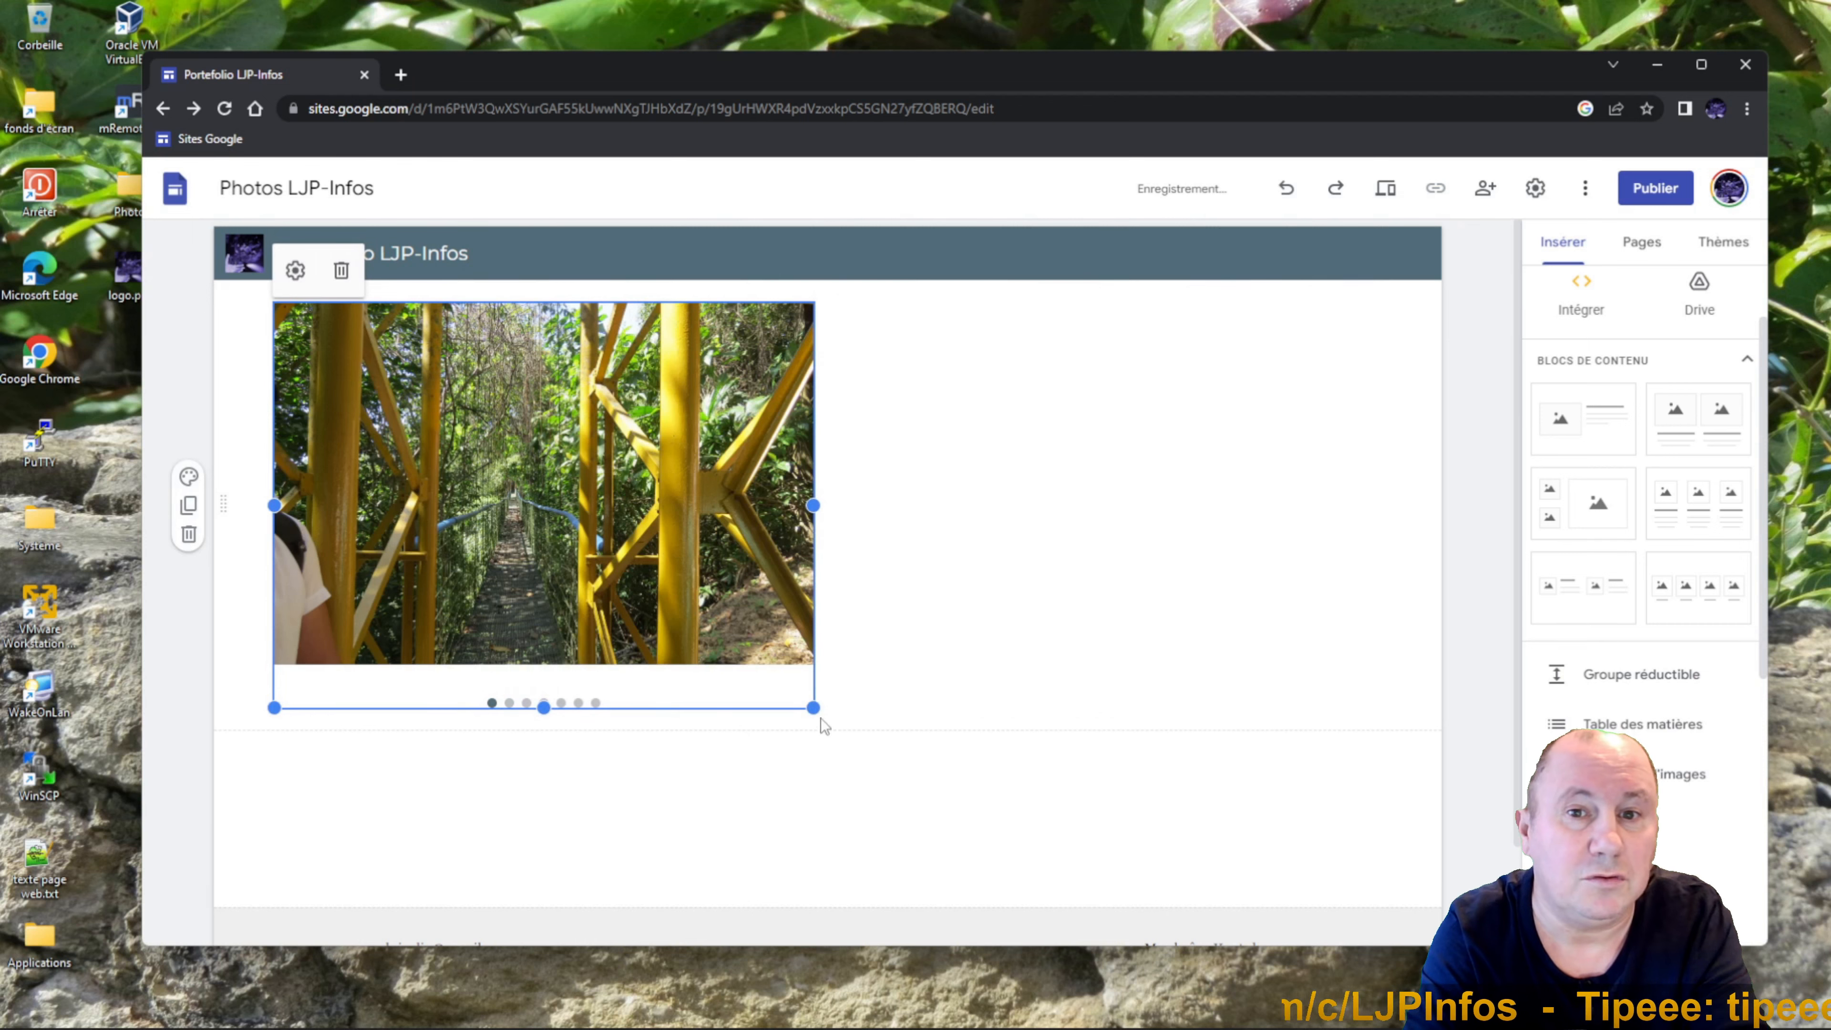
drag(812, 707, 1021, 842)
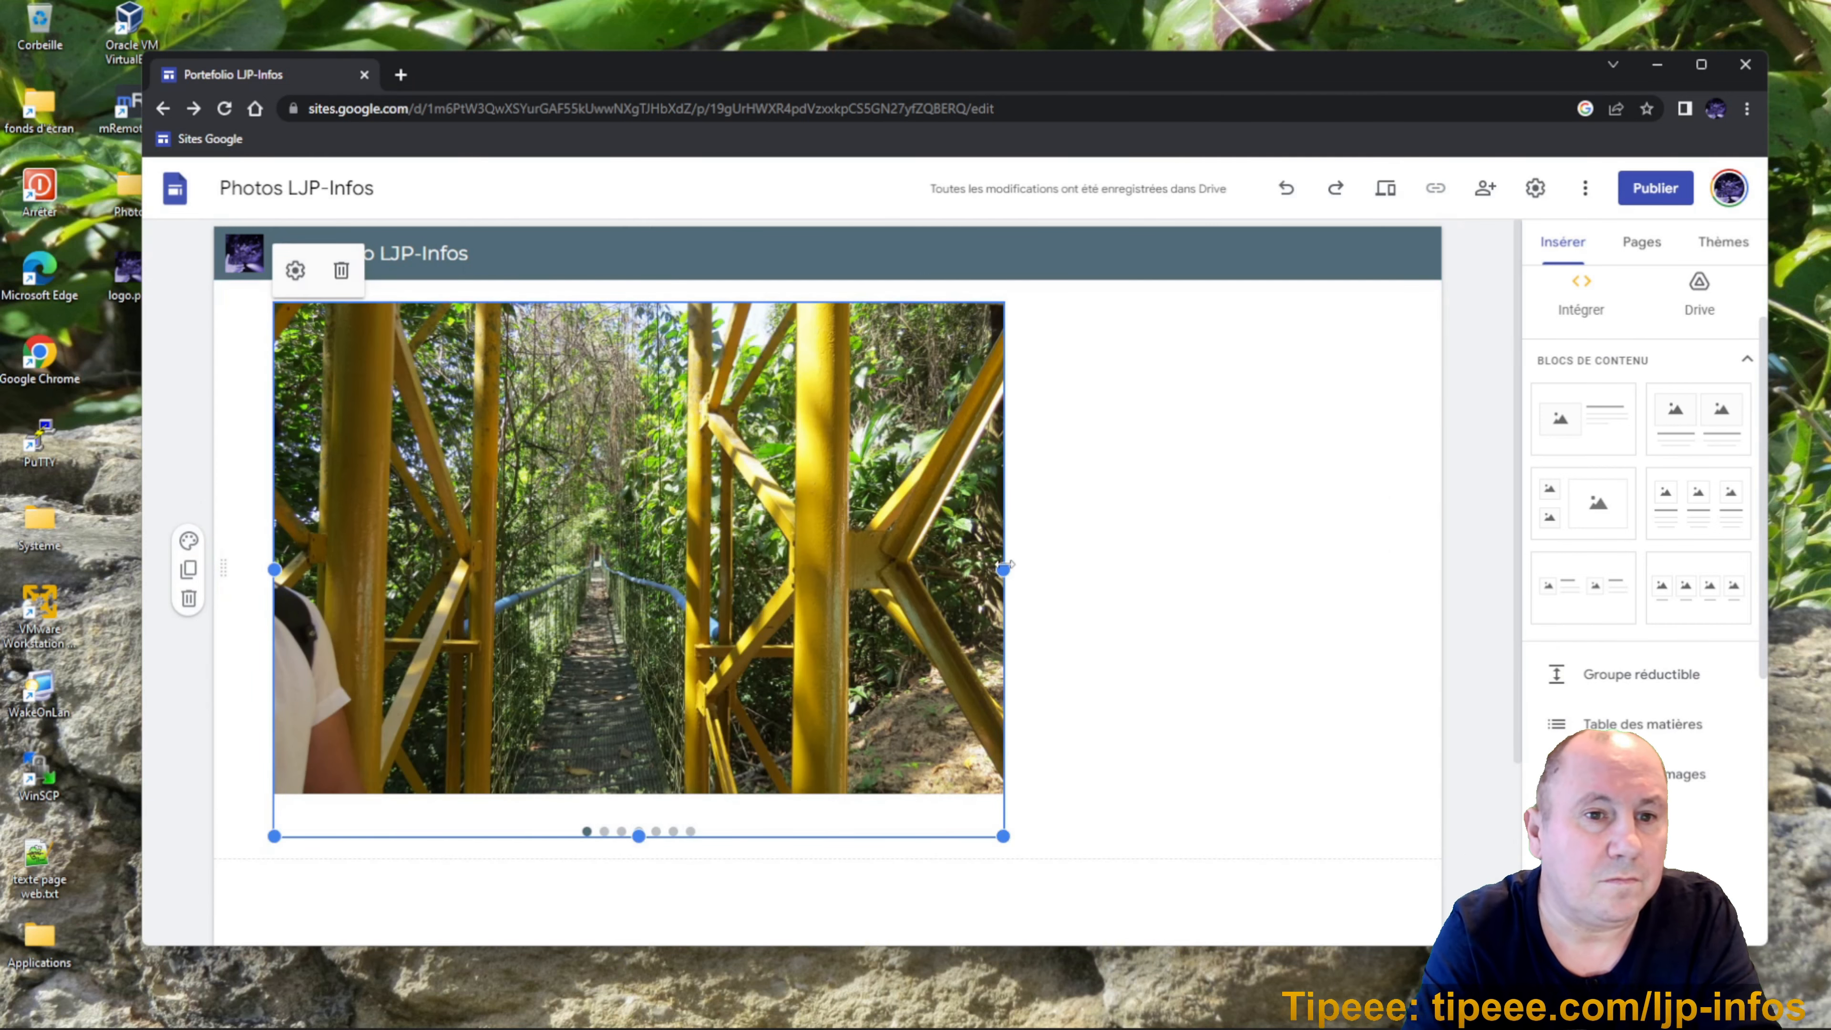
drag(1002, 568, 909, 570)
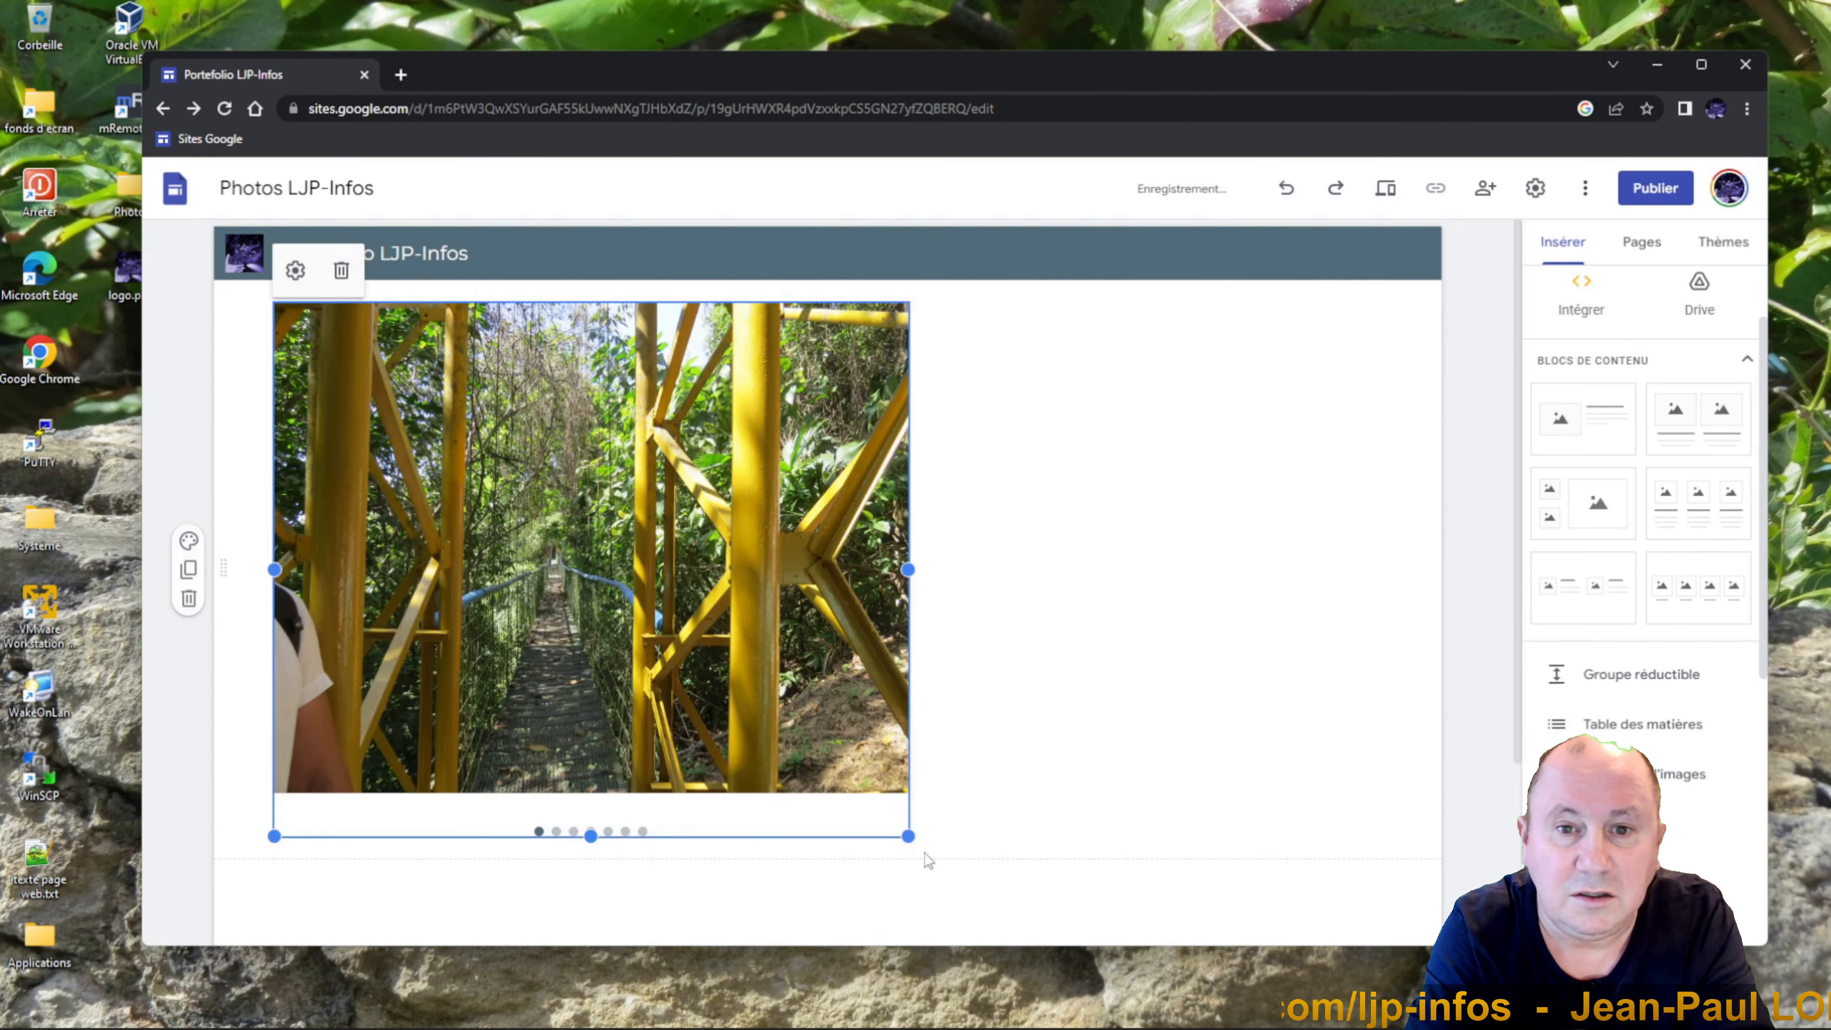
drag(937, 852, 1006, 894)
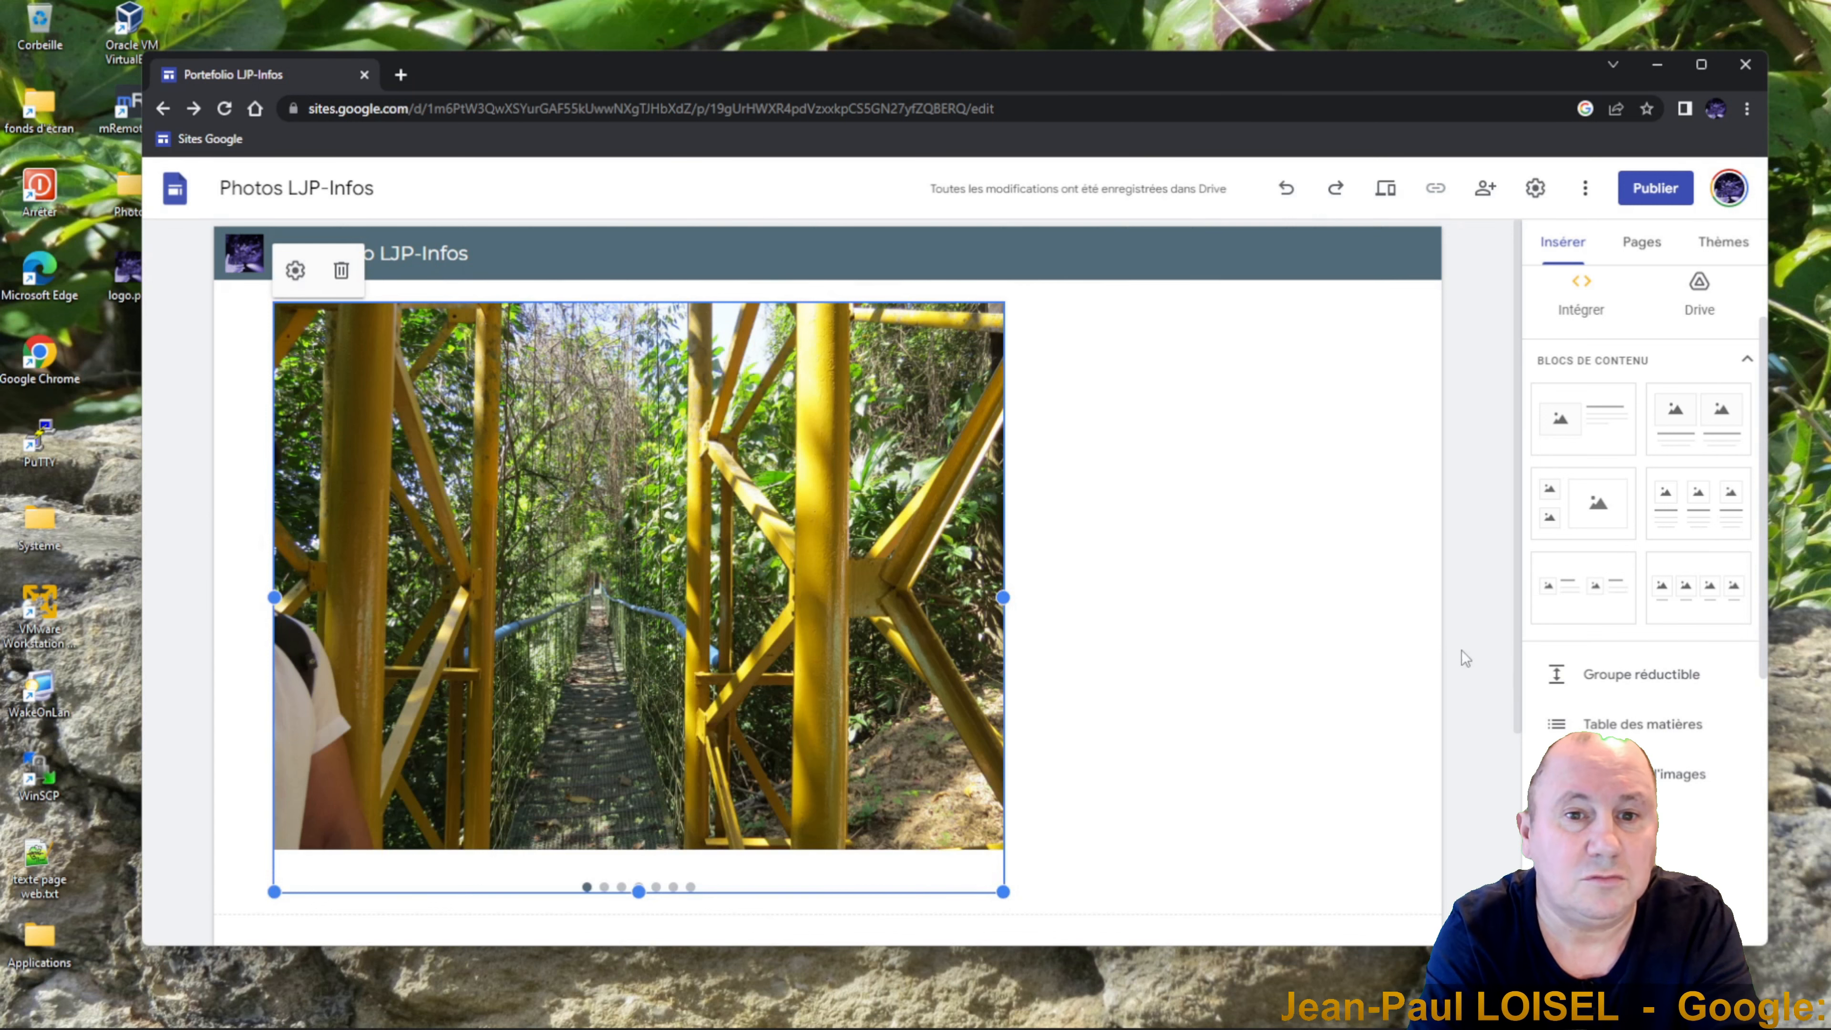
drag(1061, 87, 1066, 69)
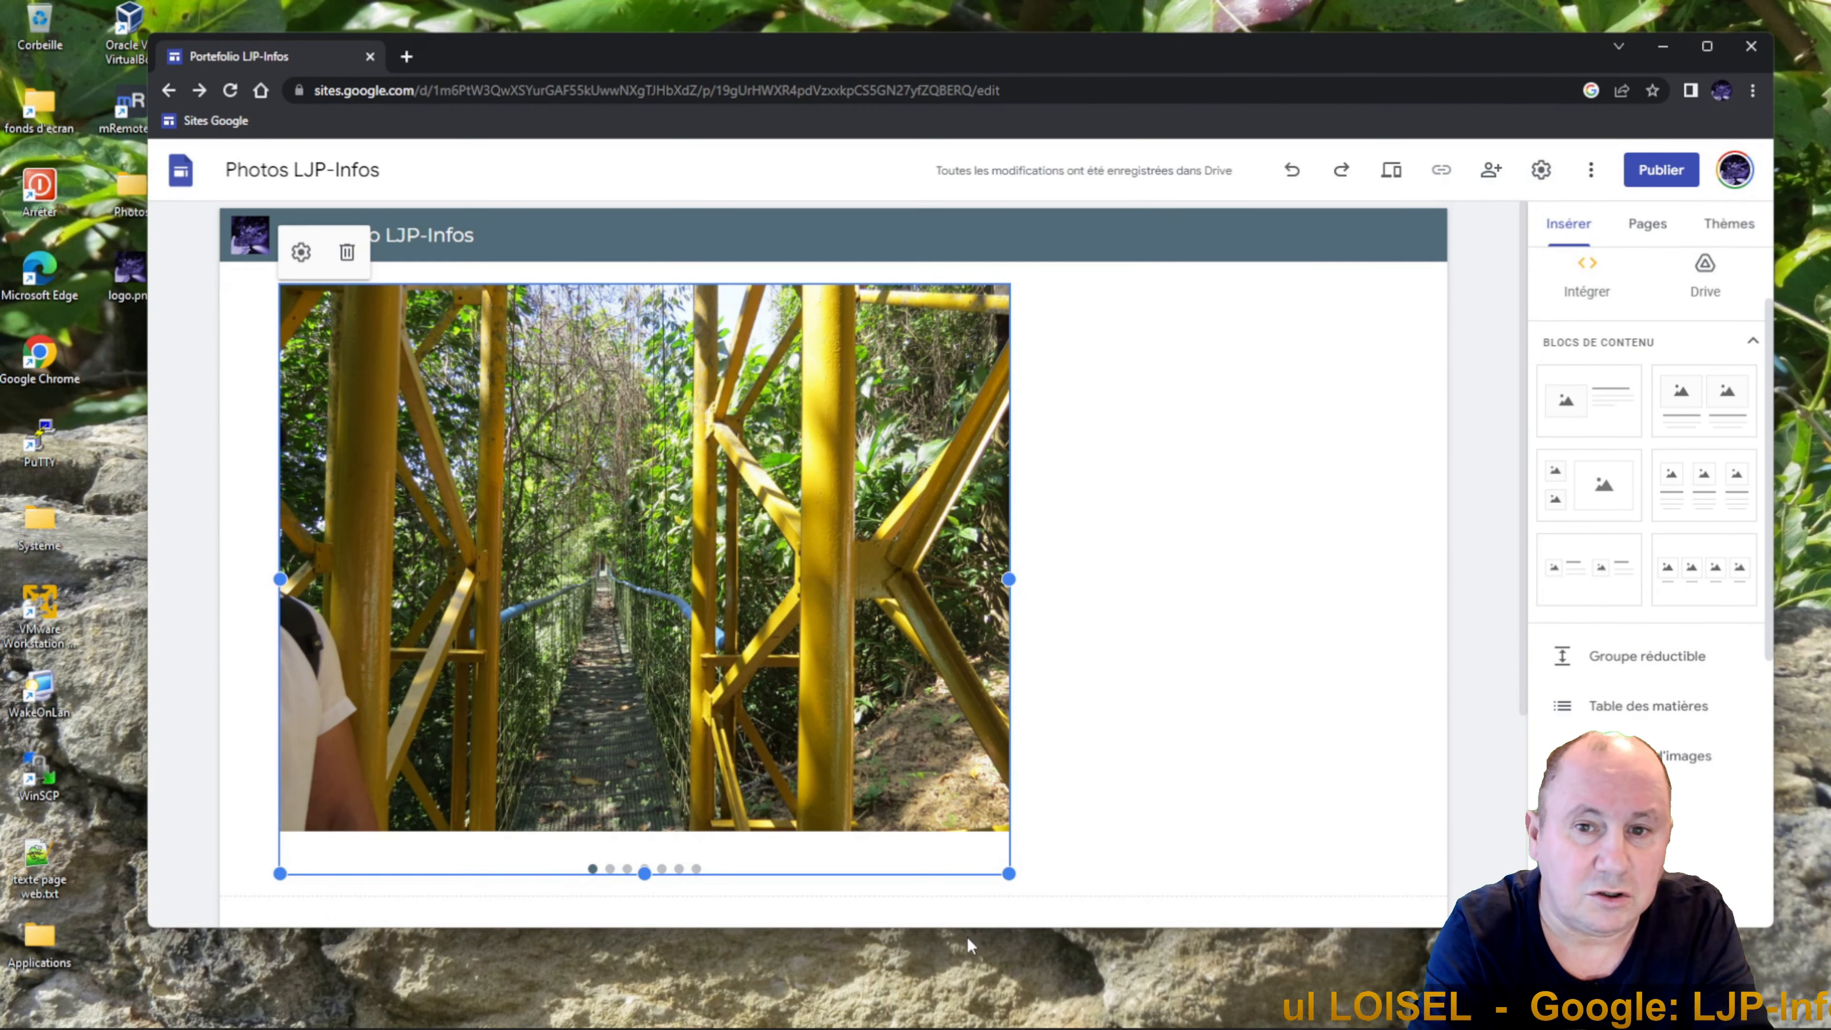
drag(966, 930, 966, 989)
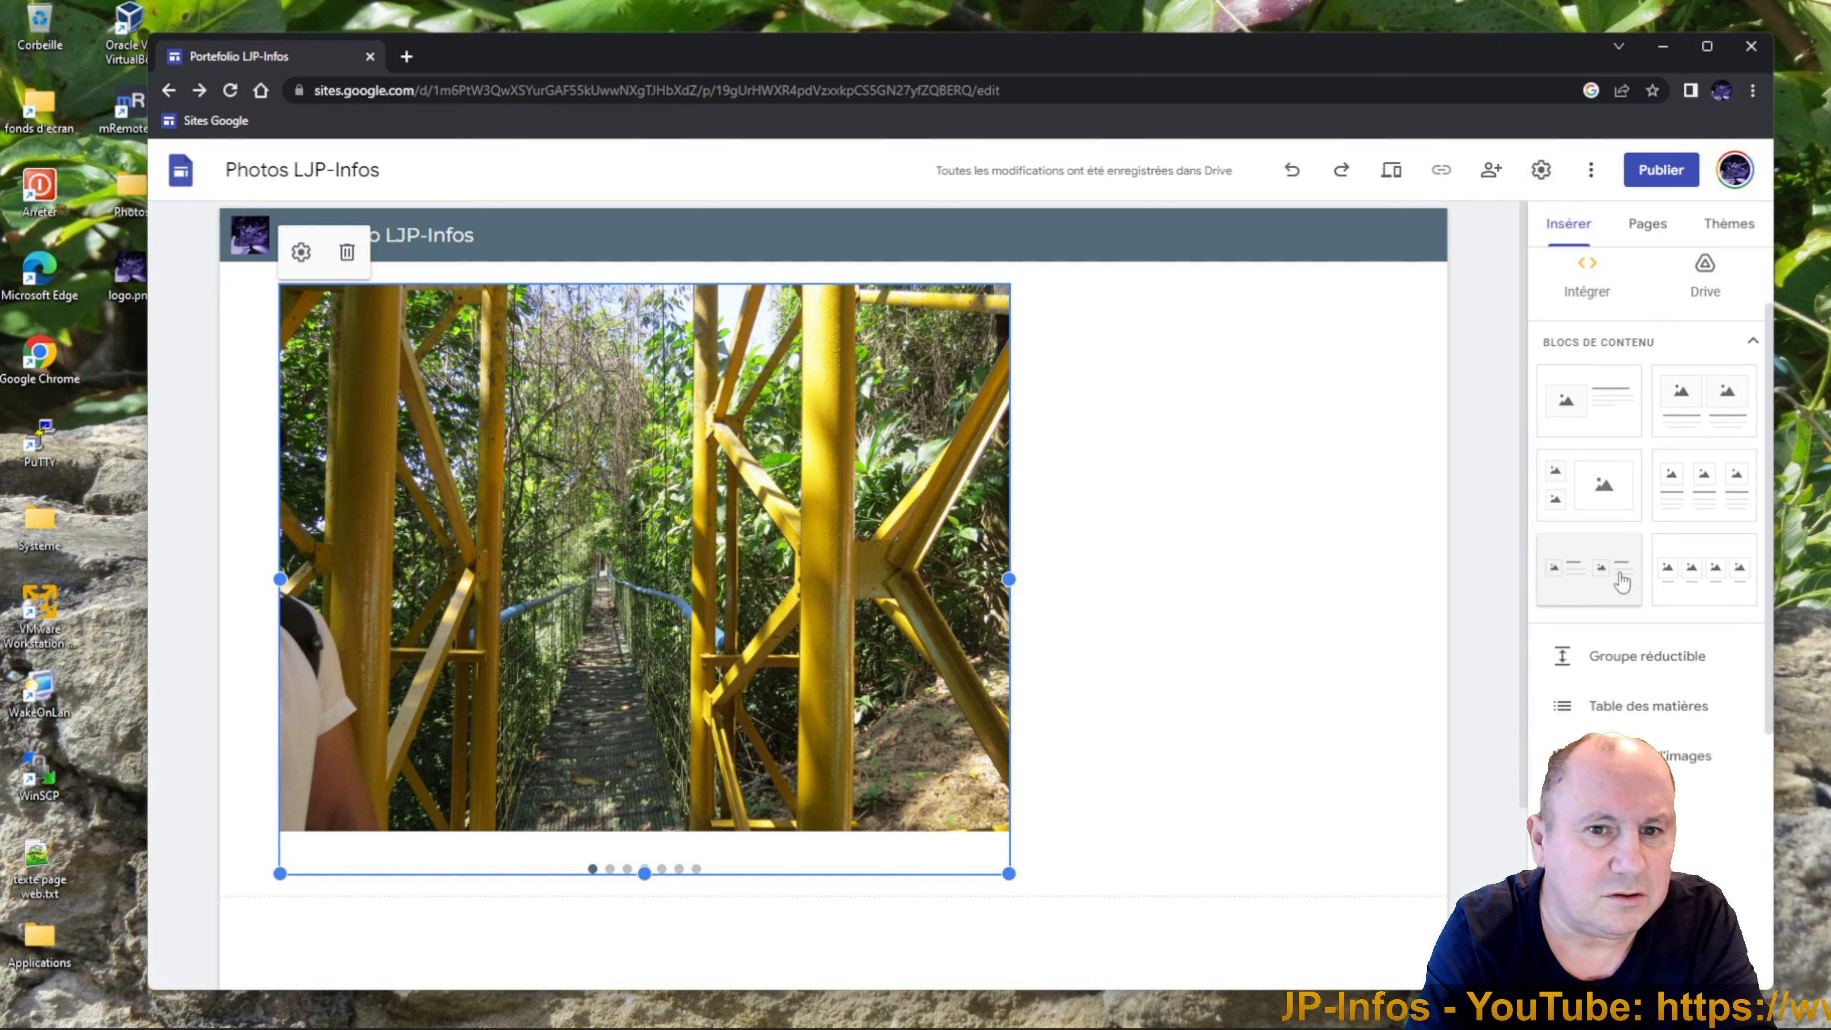
Add an empty text box and place it beside the carousel.
scroll(1745, 376, up, 2)
click(1587, 292)
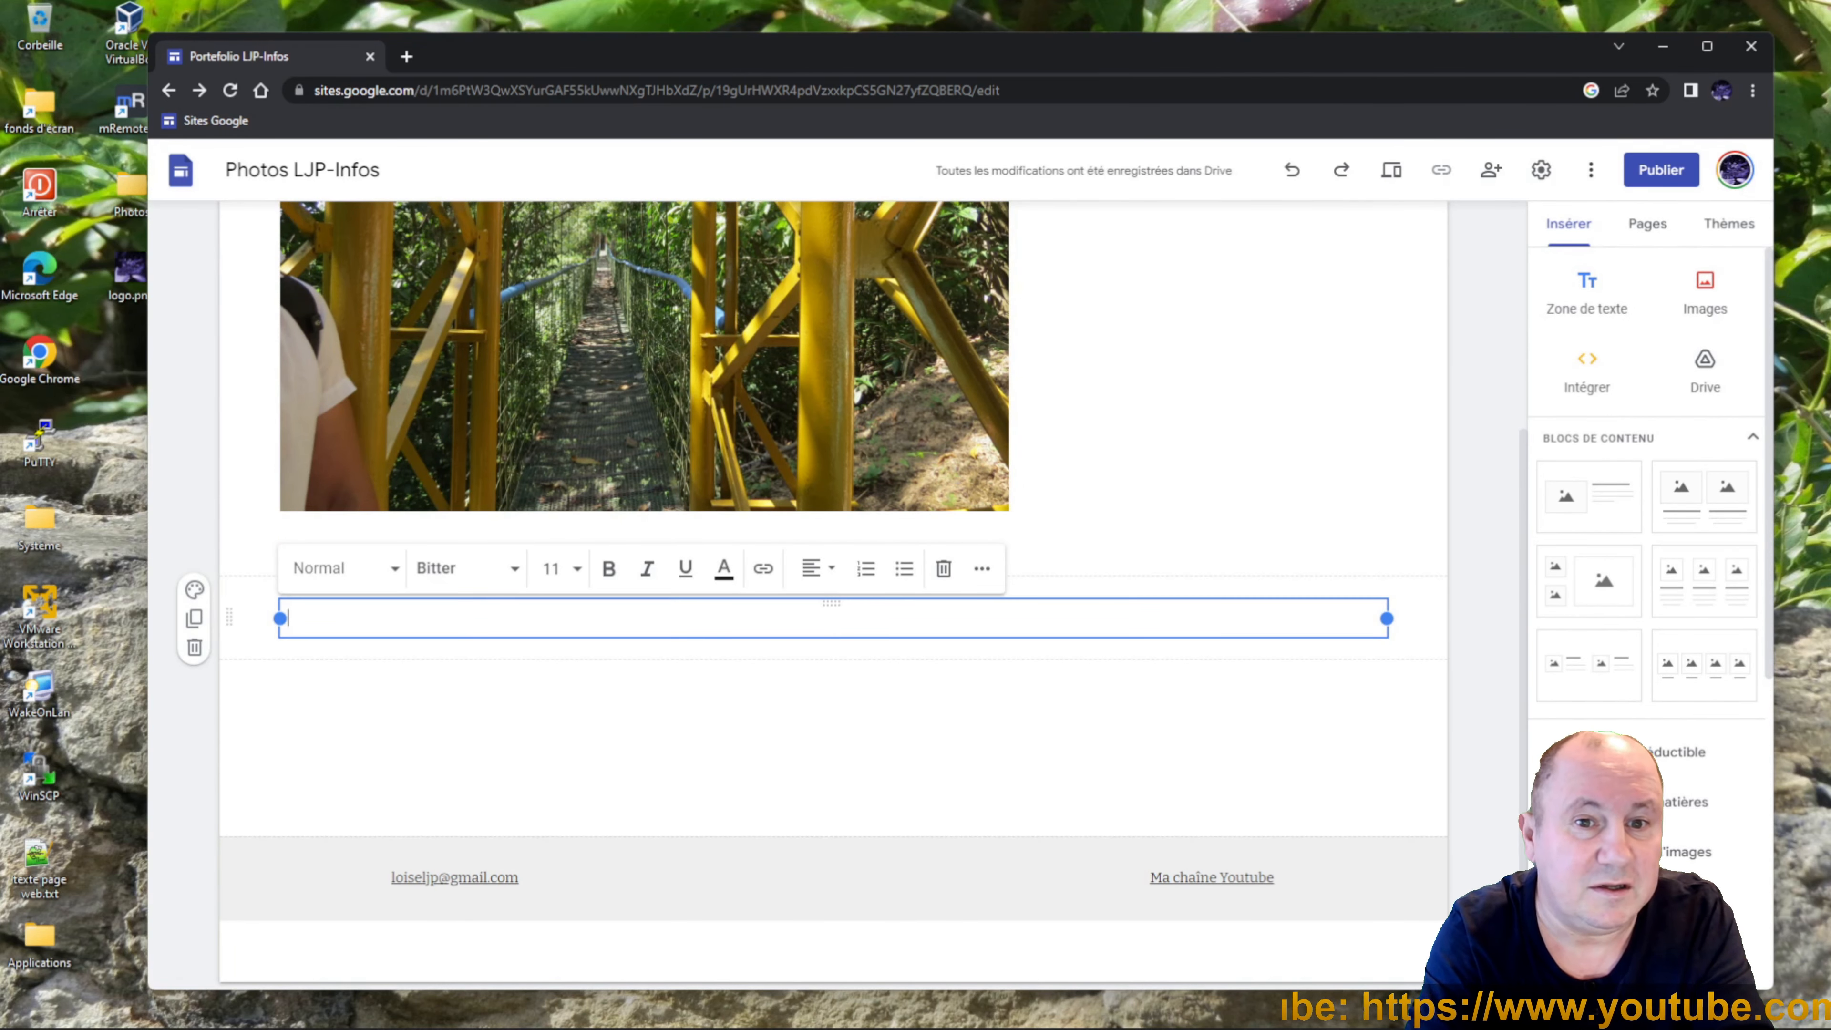
drag(832, 604, 1072, 540)
scroll(1521, 620, up, 3)
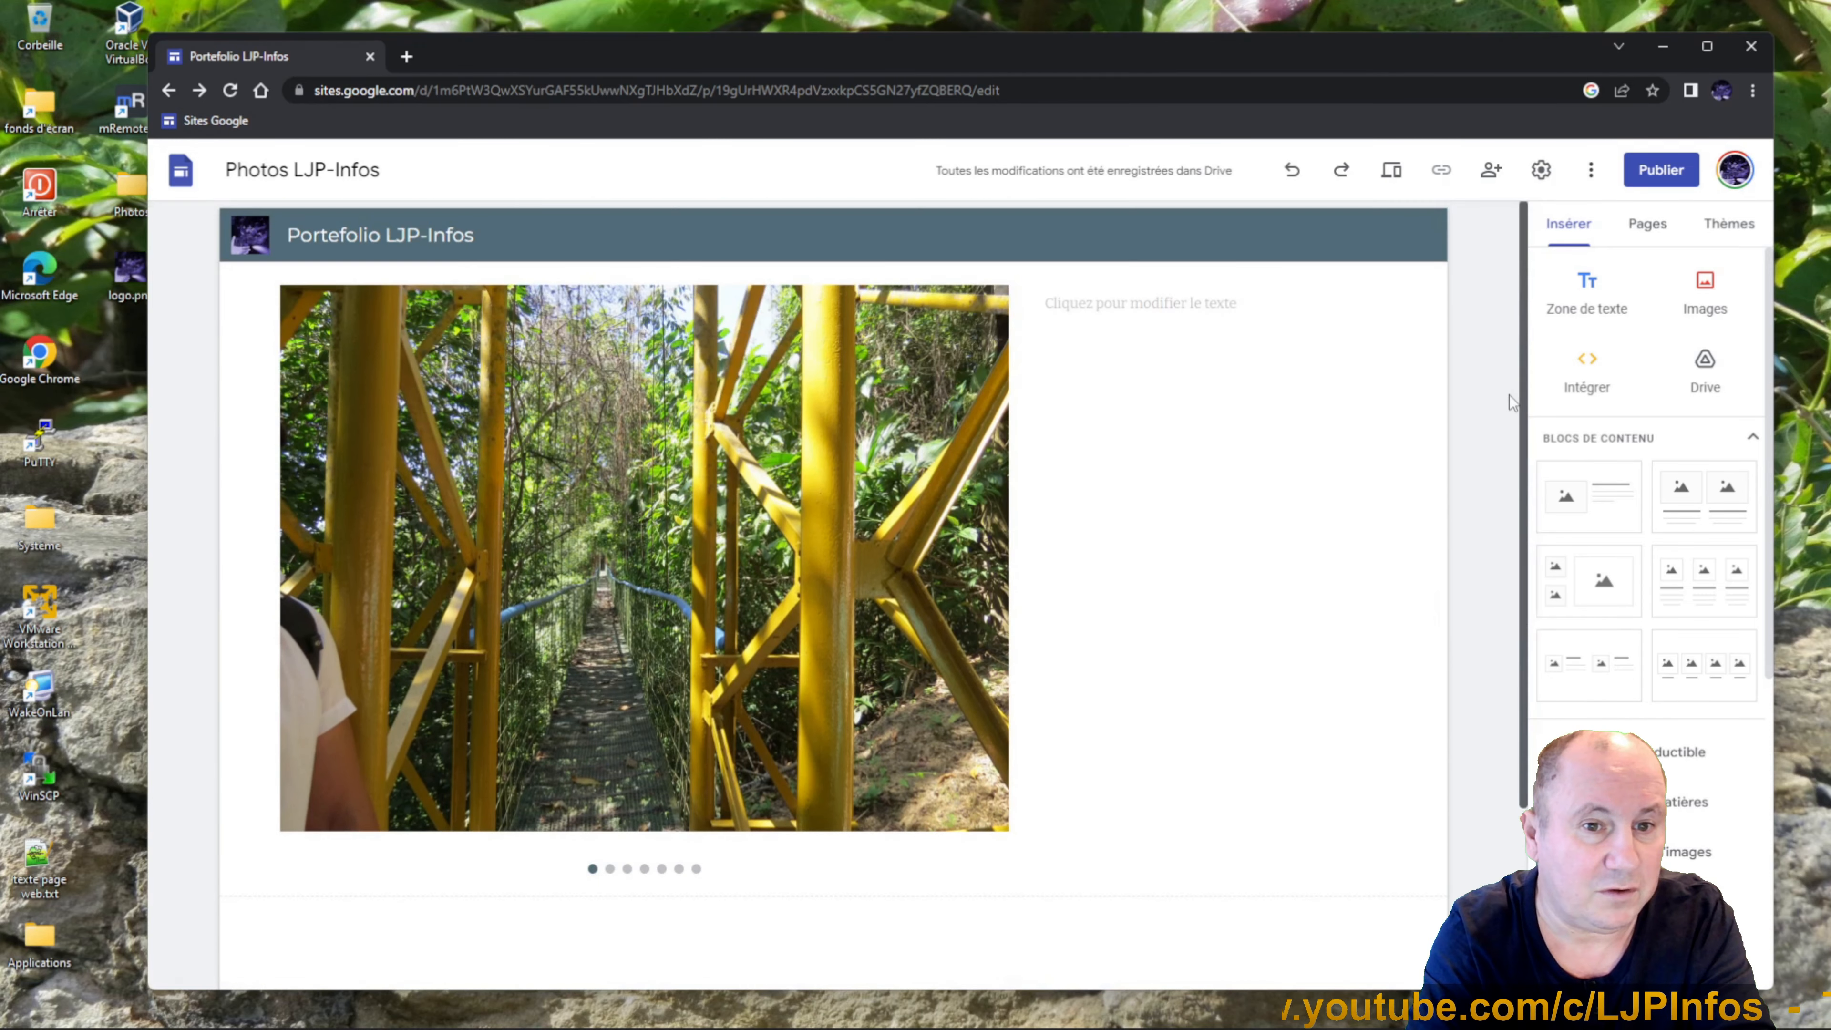
click(1153, 303)
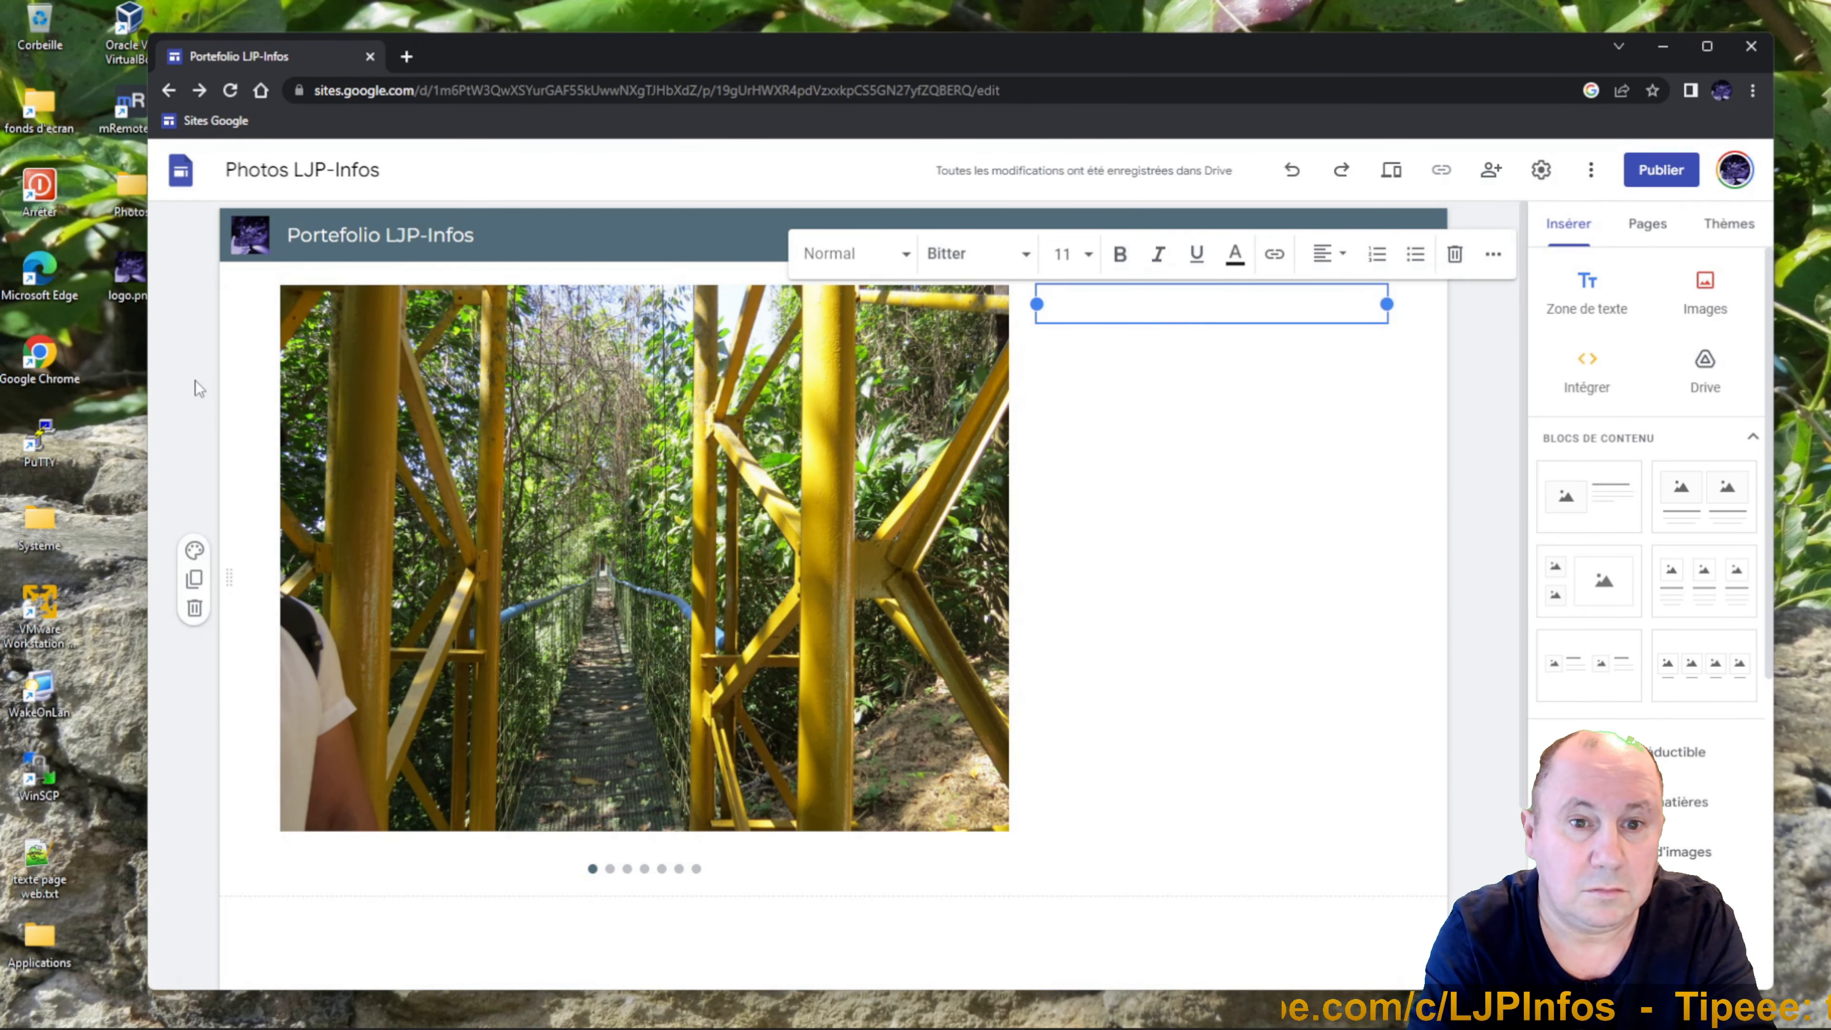
Copy lines 1–6 of texte page web.txt and paste them into the text box.
click(43, 865)
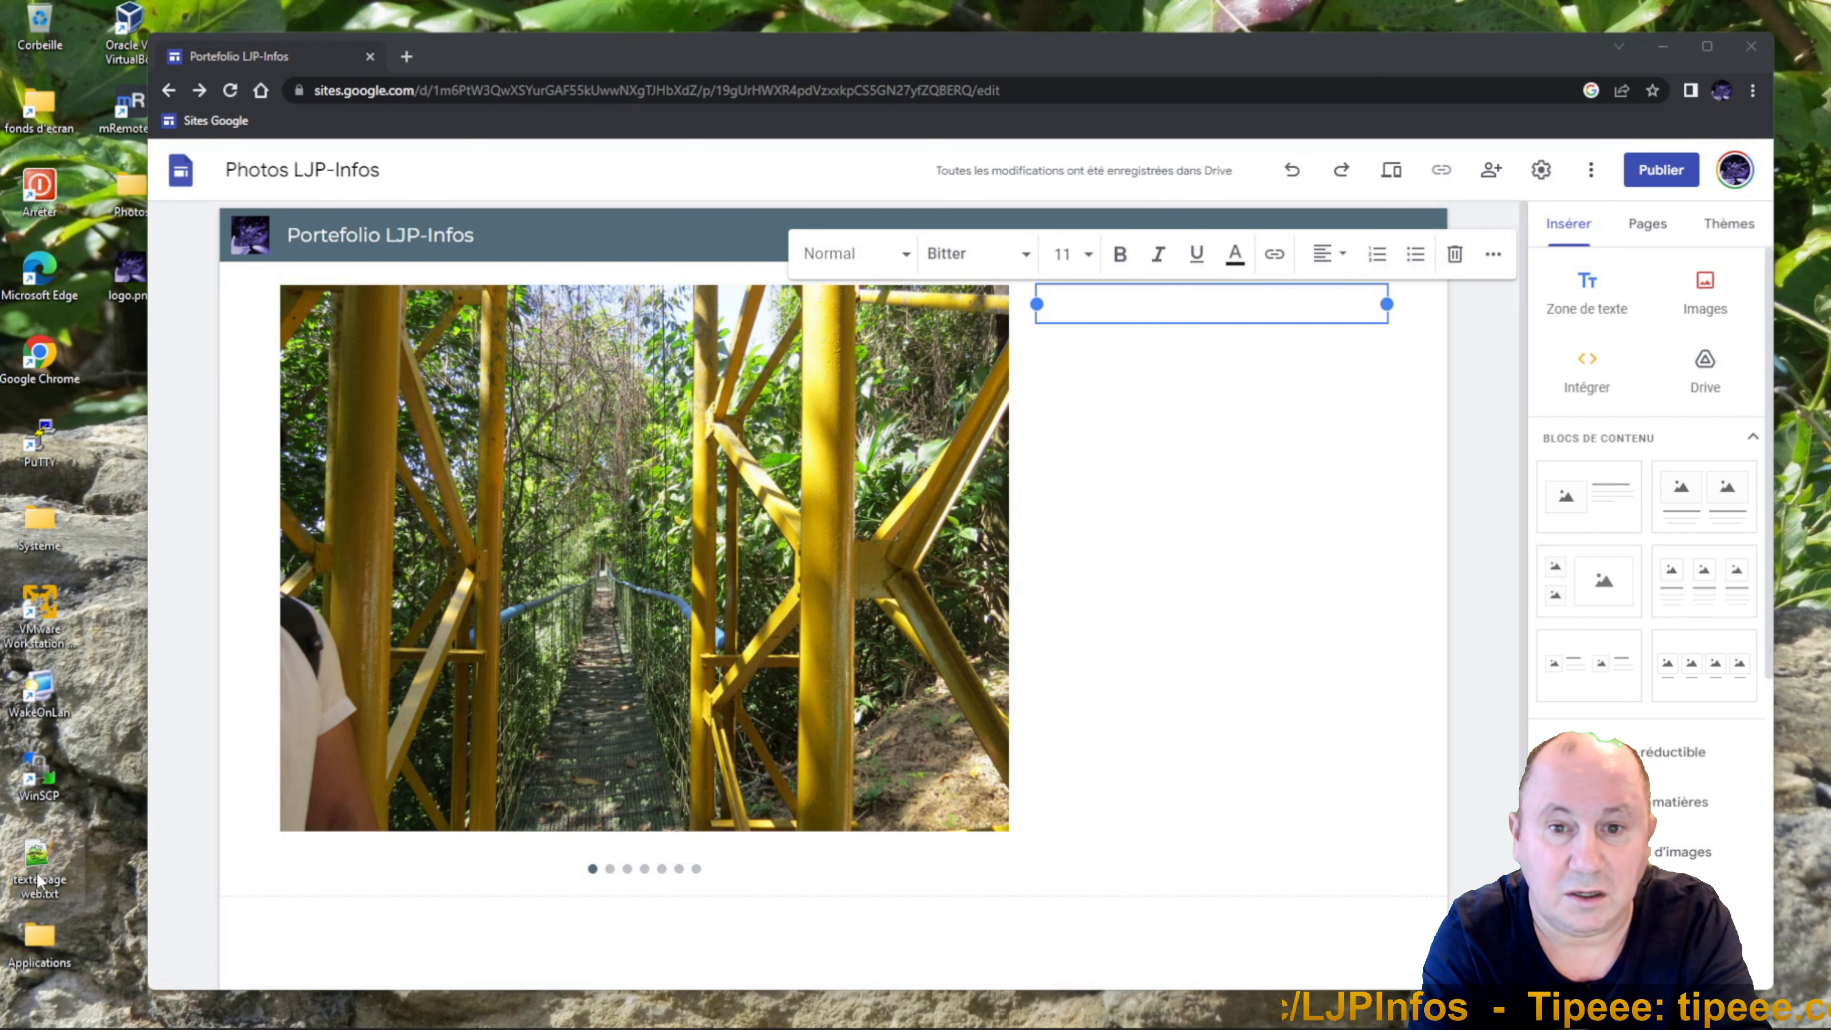
double_click(43, 866)
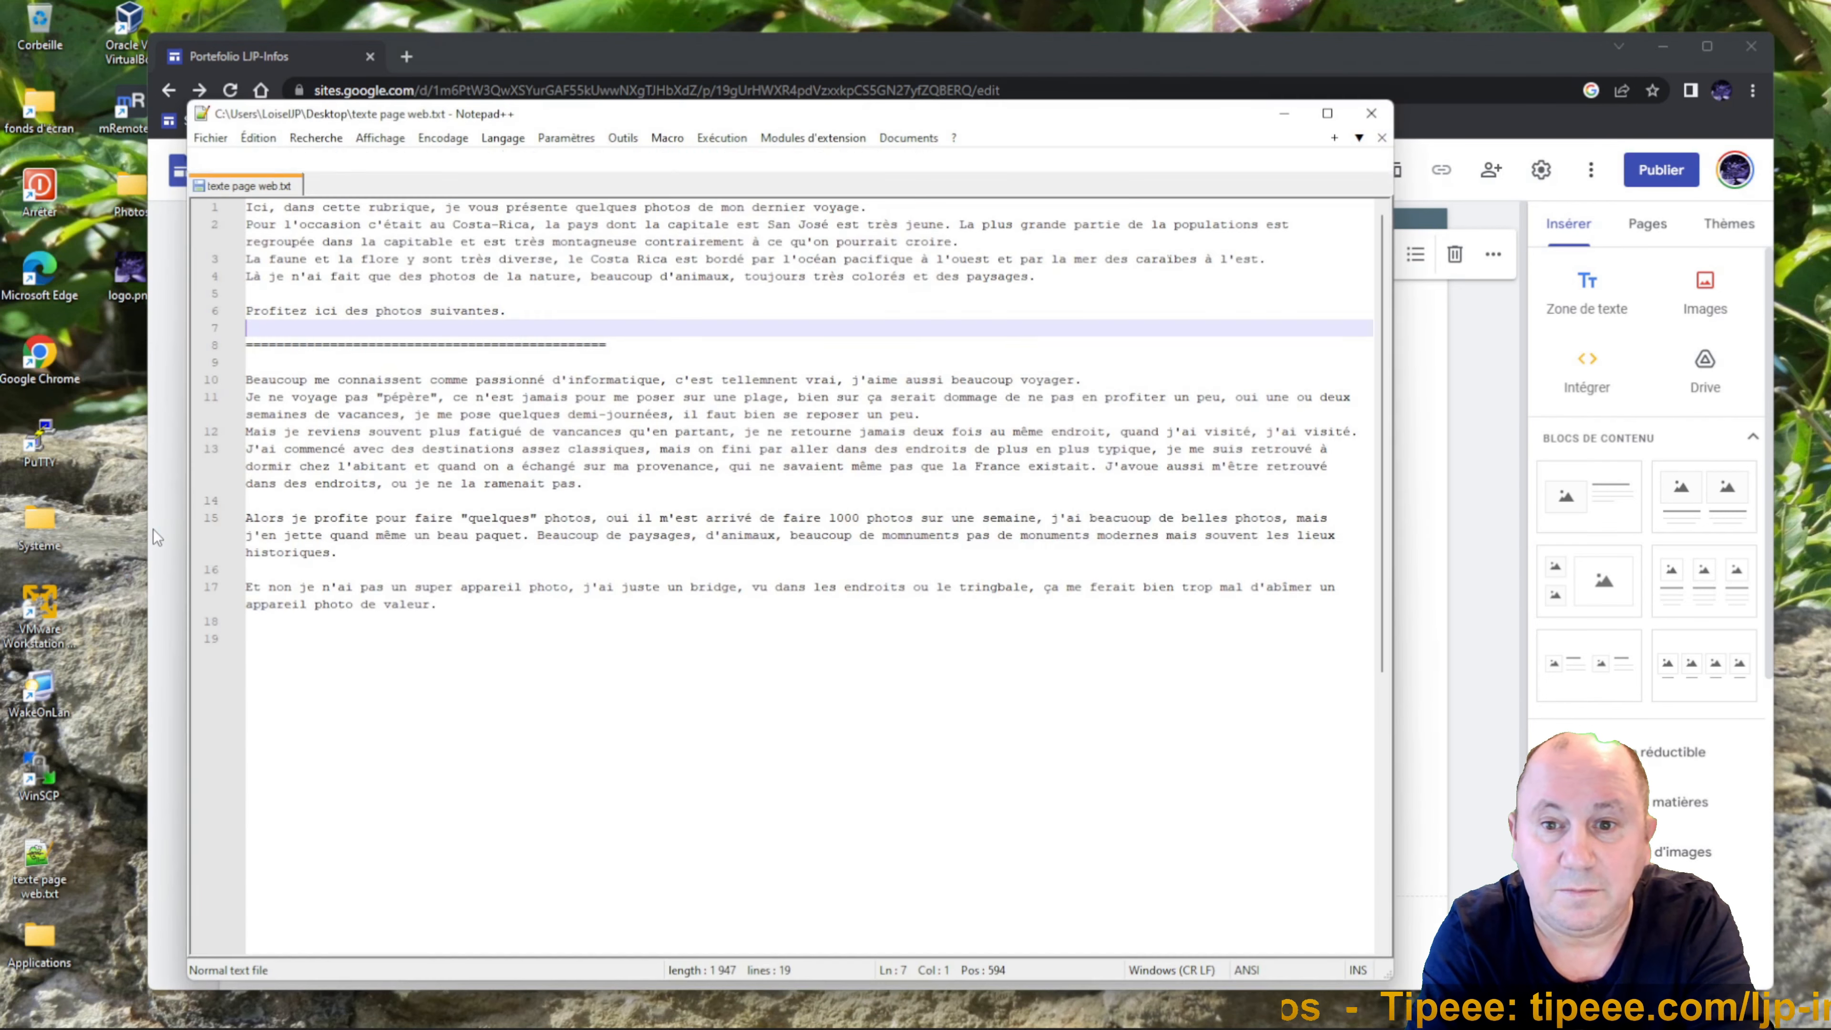
drag(624, 124, 485, 129)
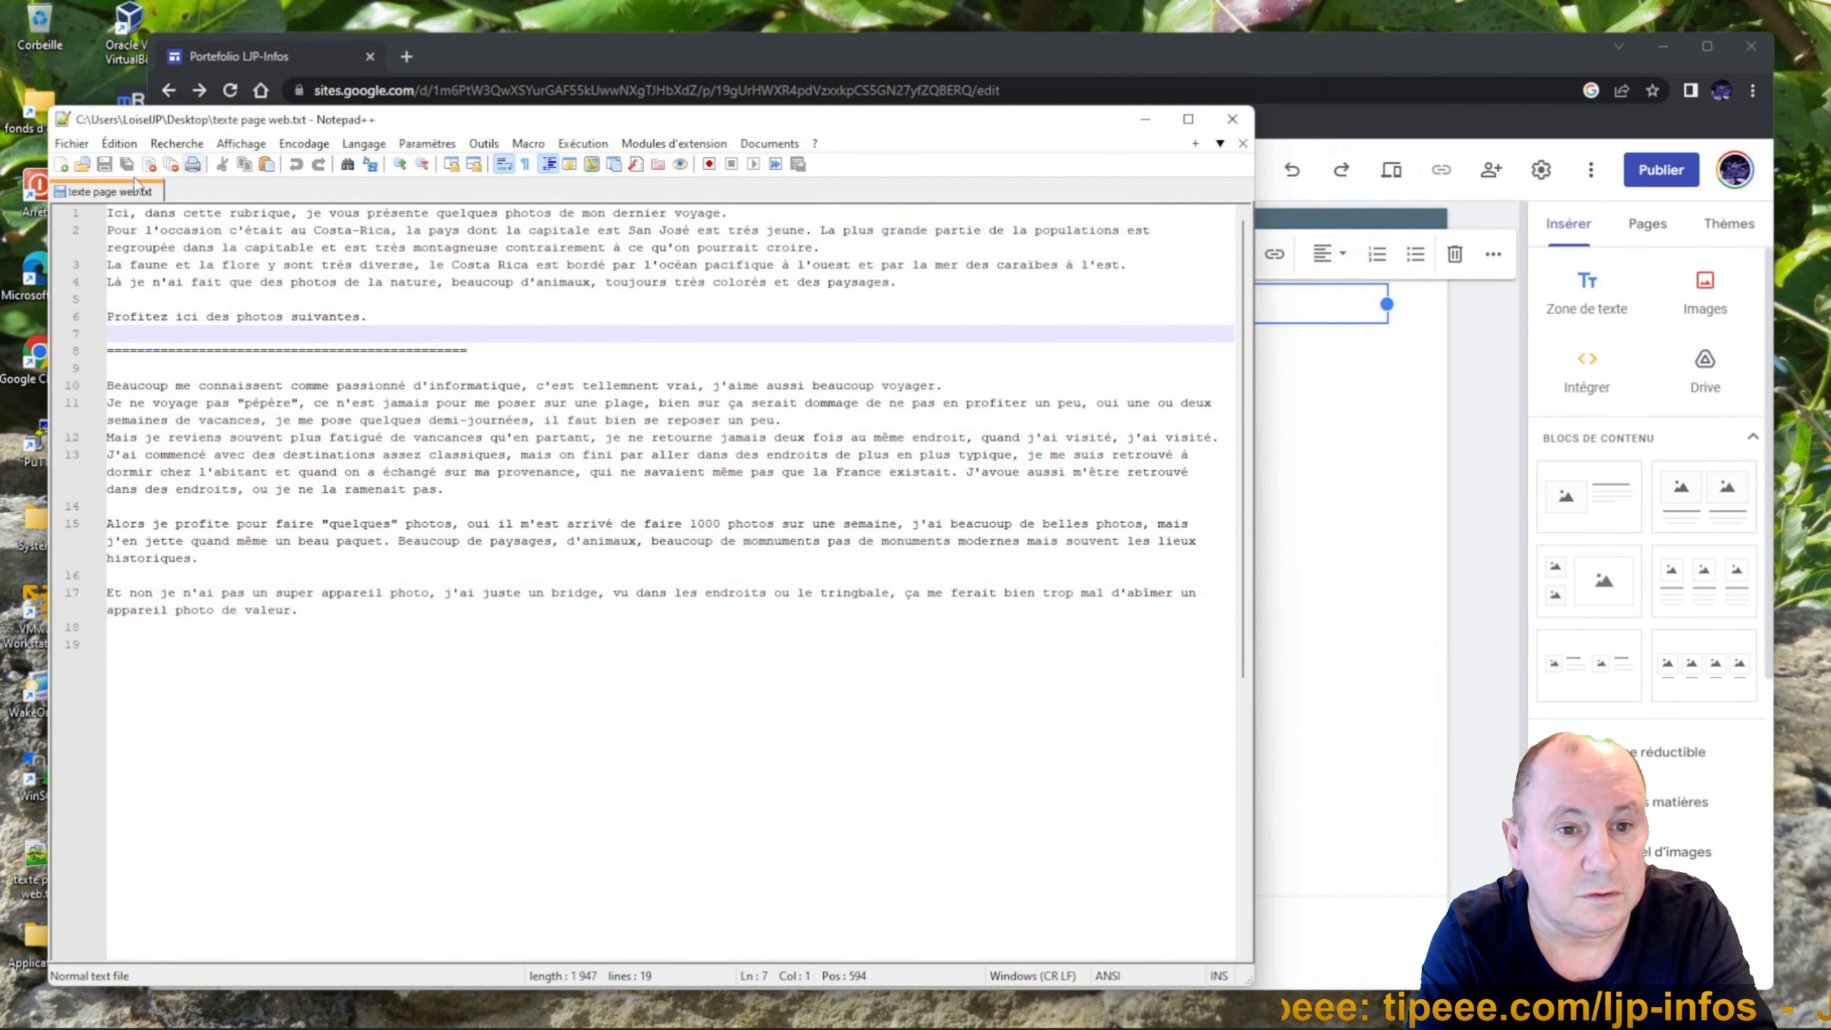
drag(107, 213, 367, 317)
key(ctrl+c)
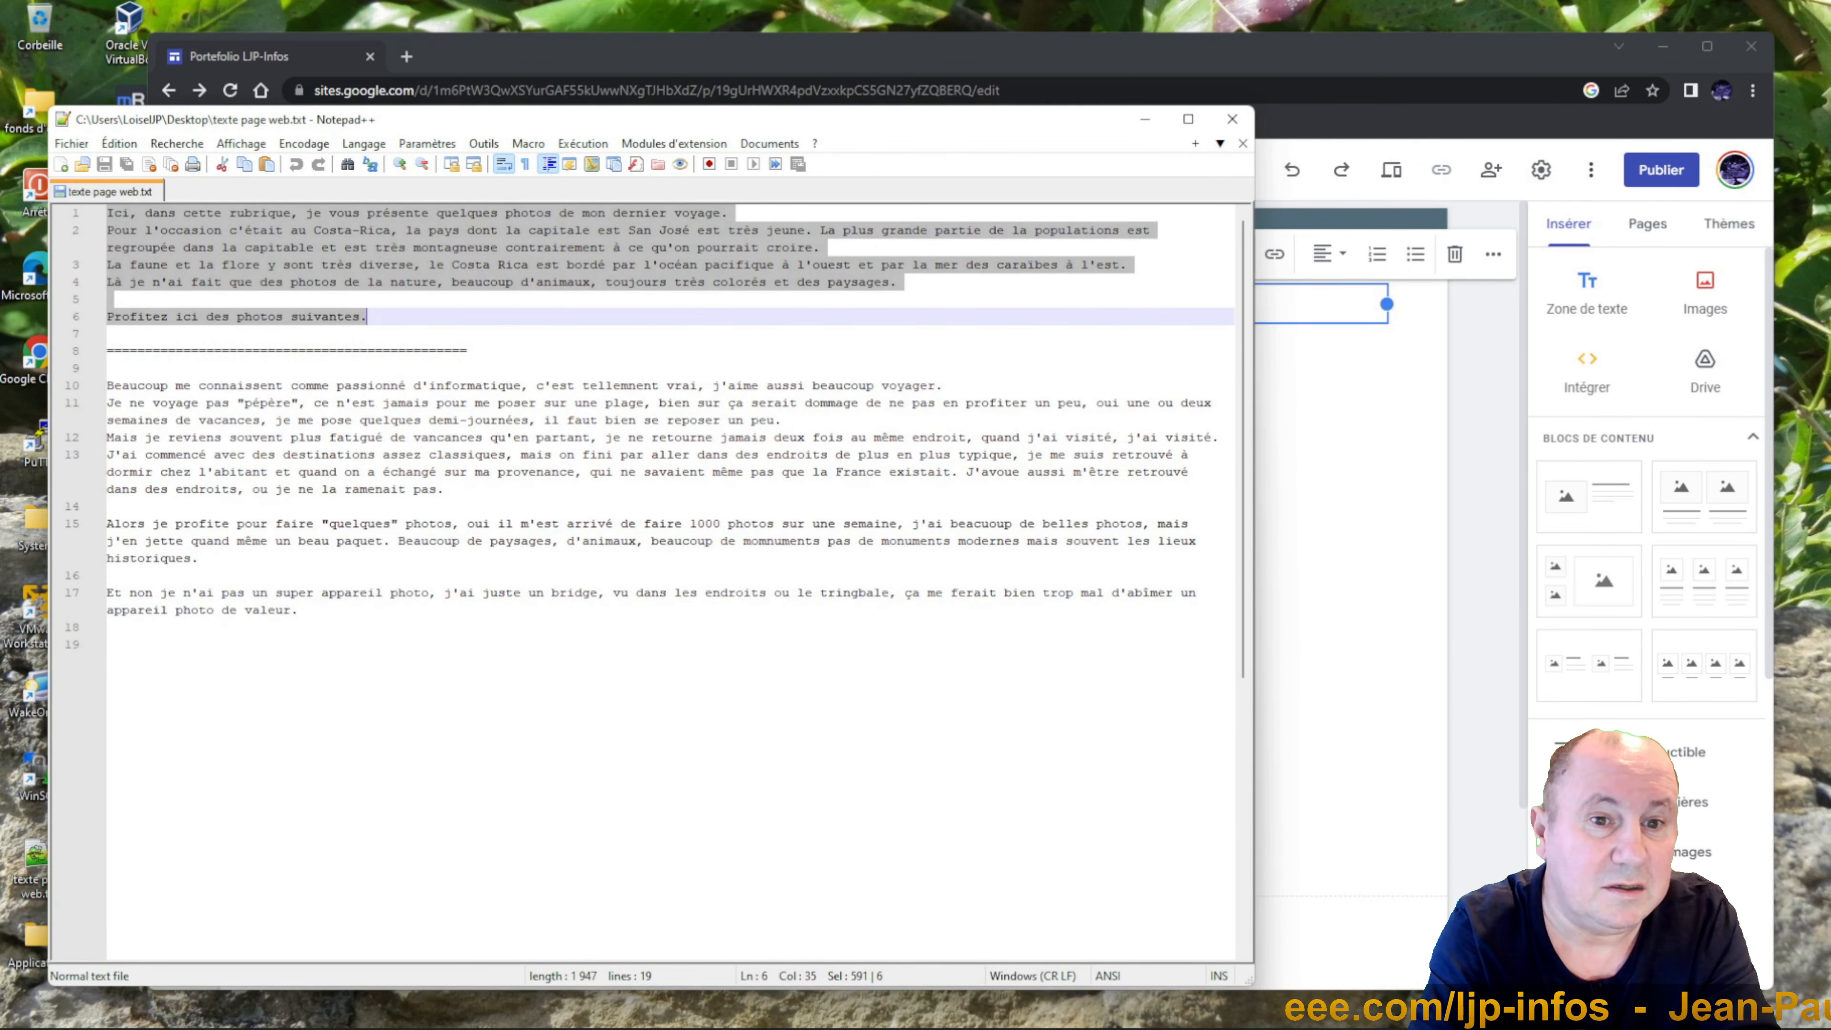
click(1313, 305)
key(ctrl+v)
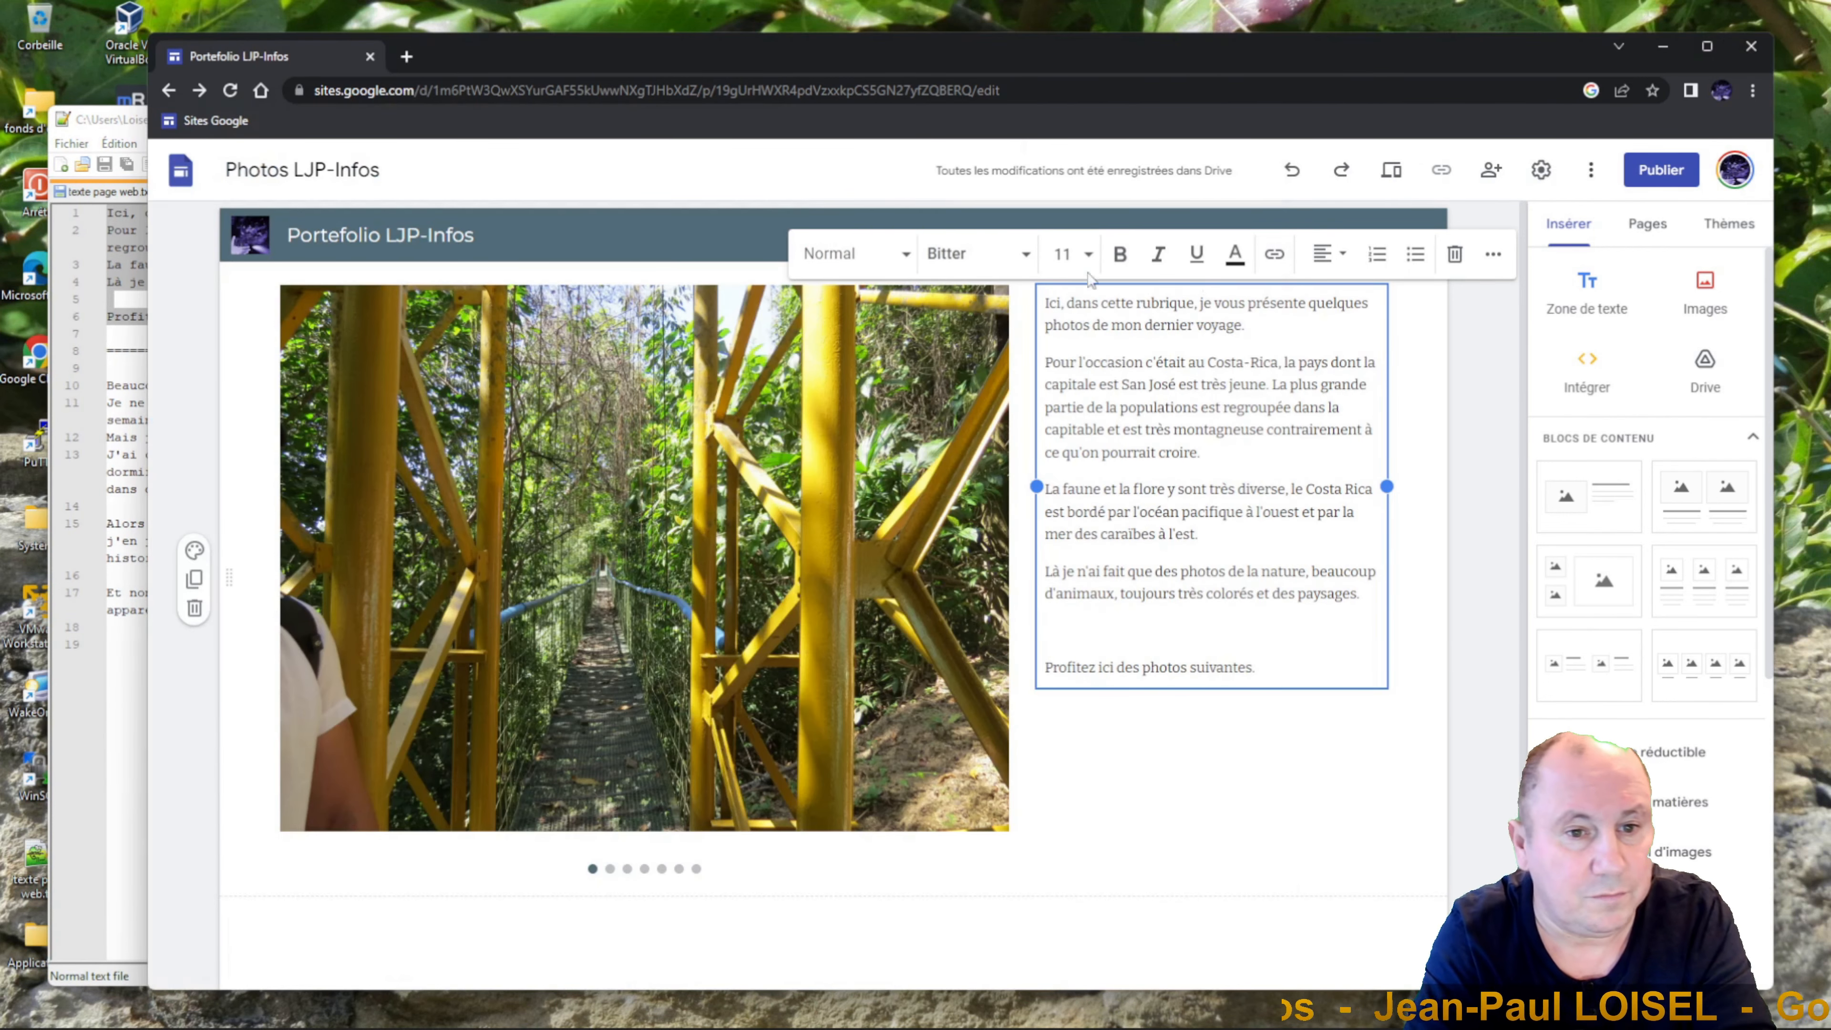
Set the whole Costa Rica introduction text to font size 12.
drag(1258, 669, 1042, 302)
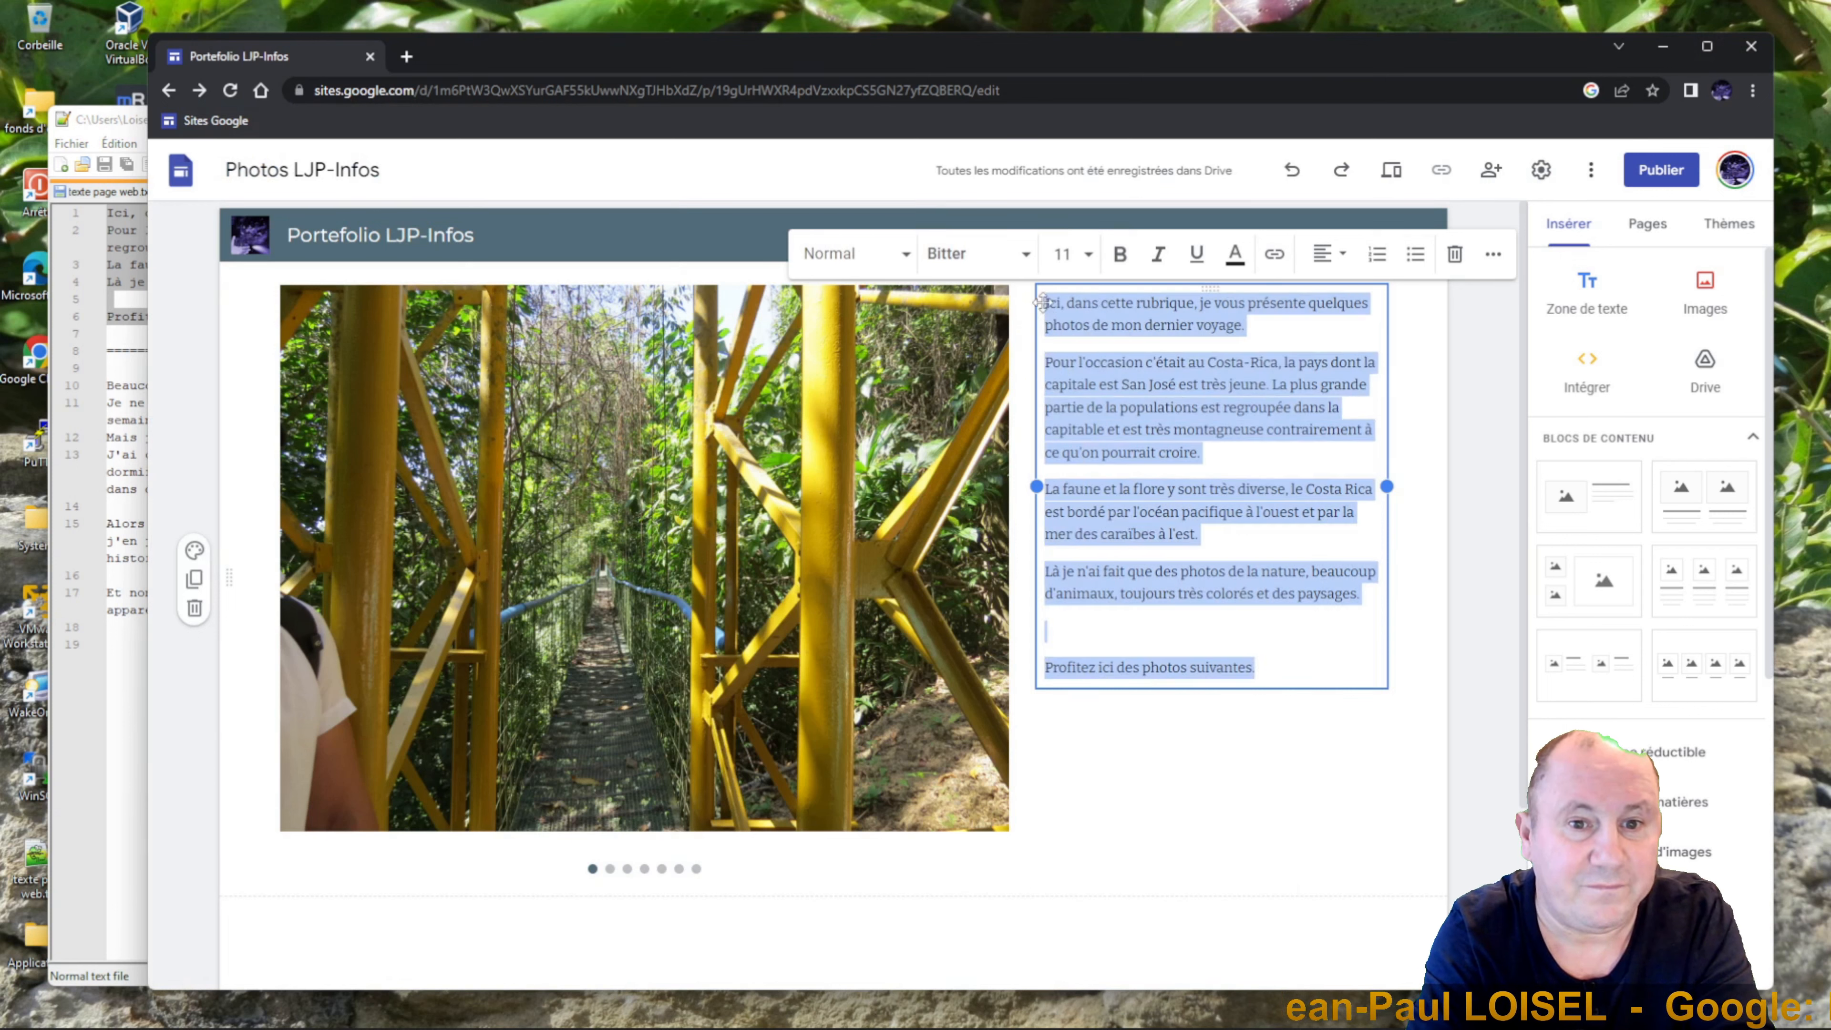
click(1088, 256)
click(1061, 491)
click(1059, 820)
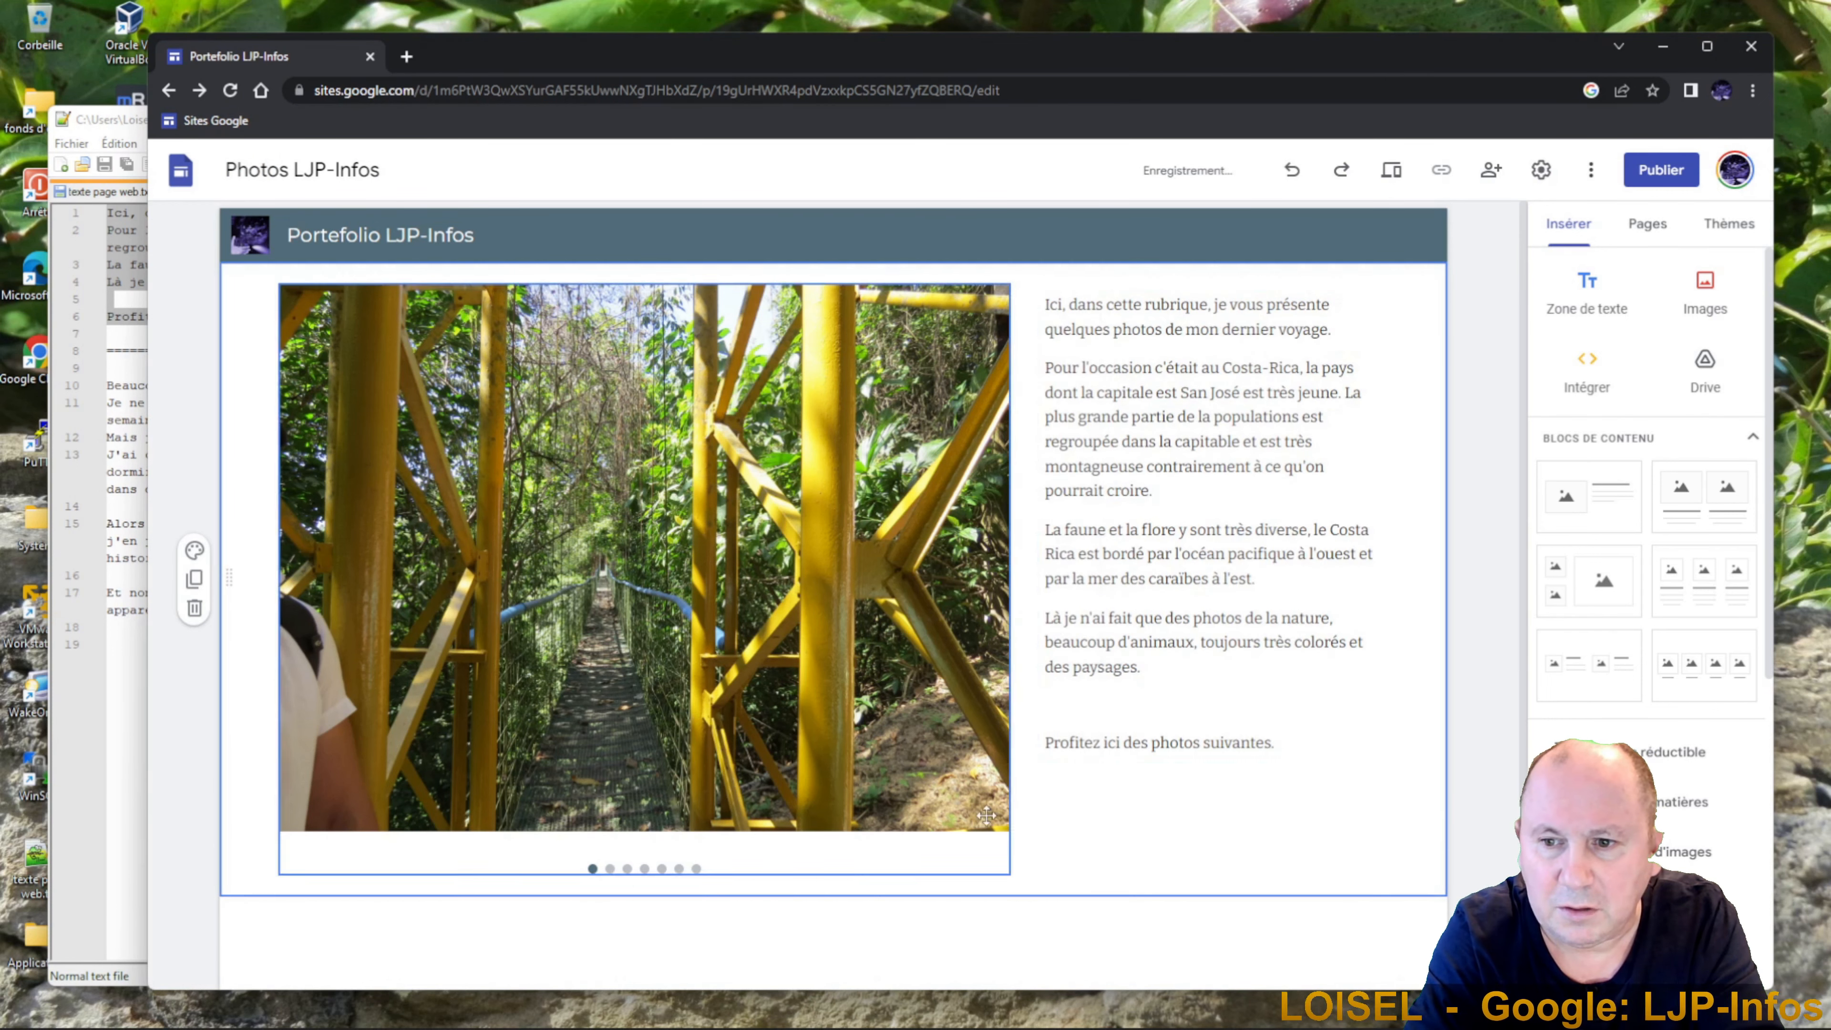
Add an extra blank line before 'Profitez ici des photos suivantes.'.
click(1124, 703)
key(Return)
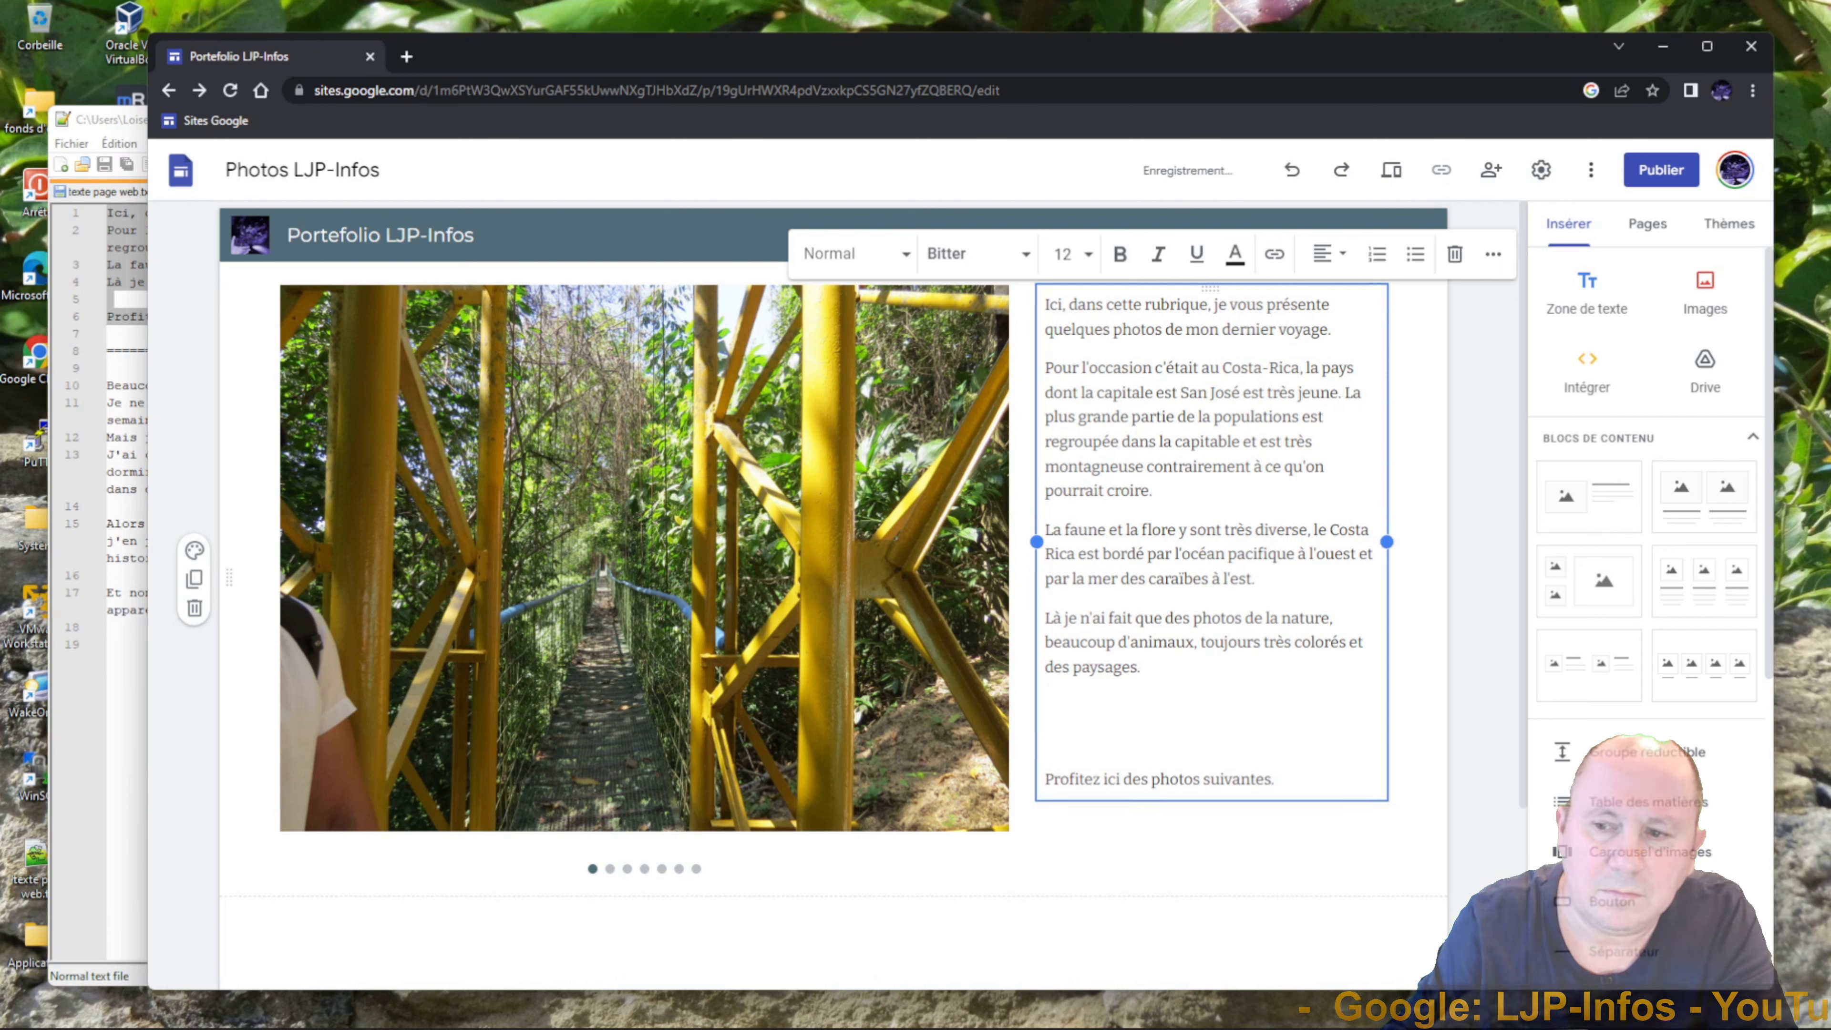
click(1336, 877)
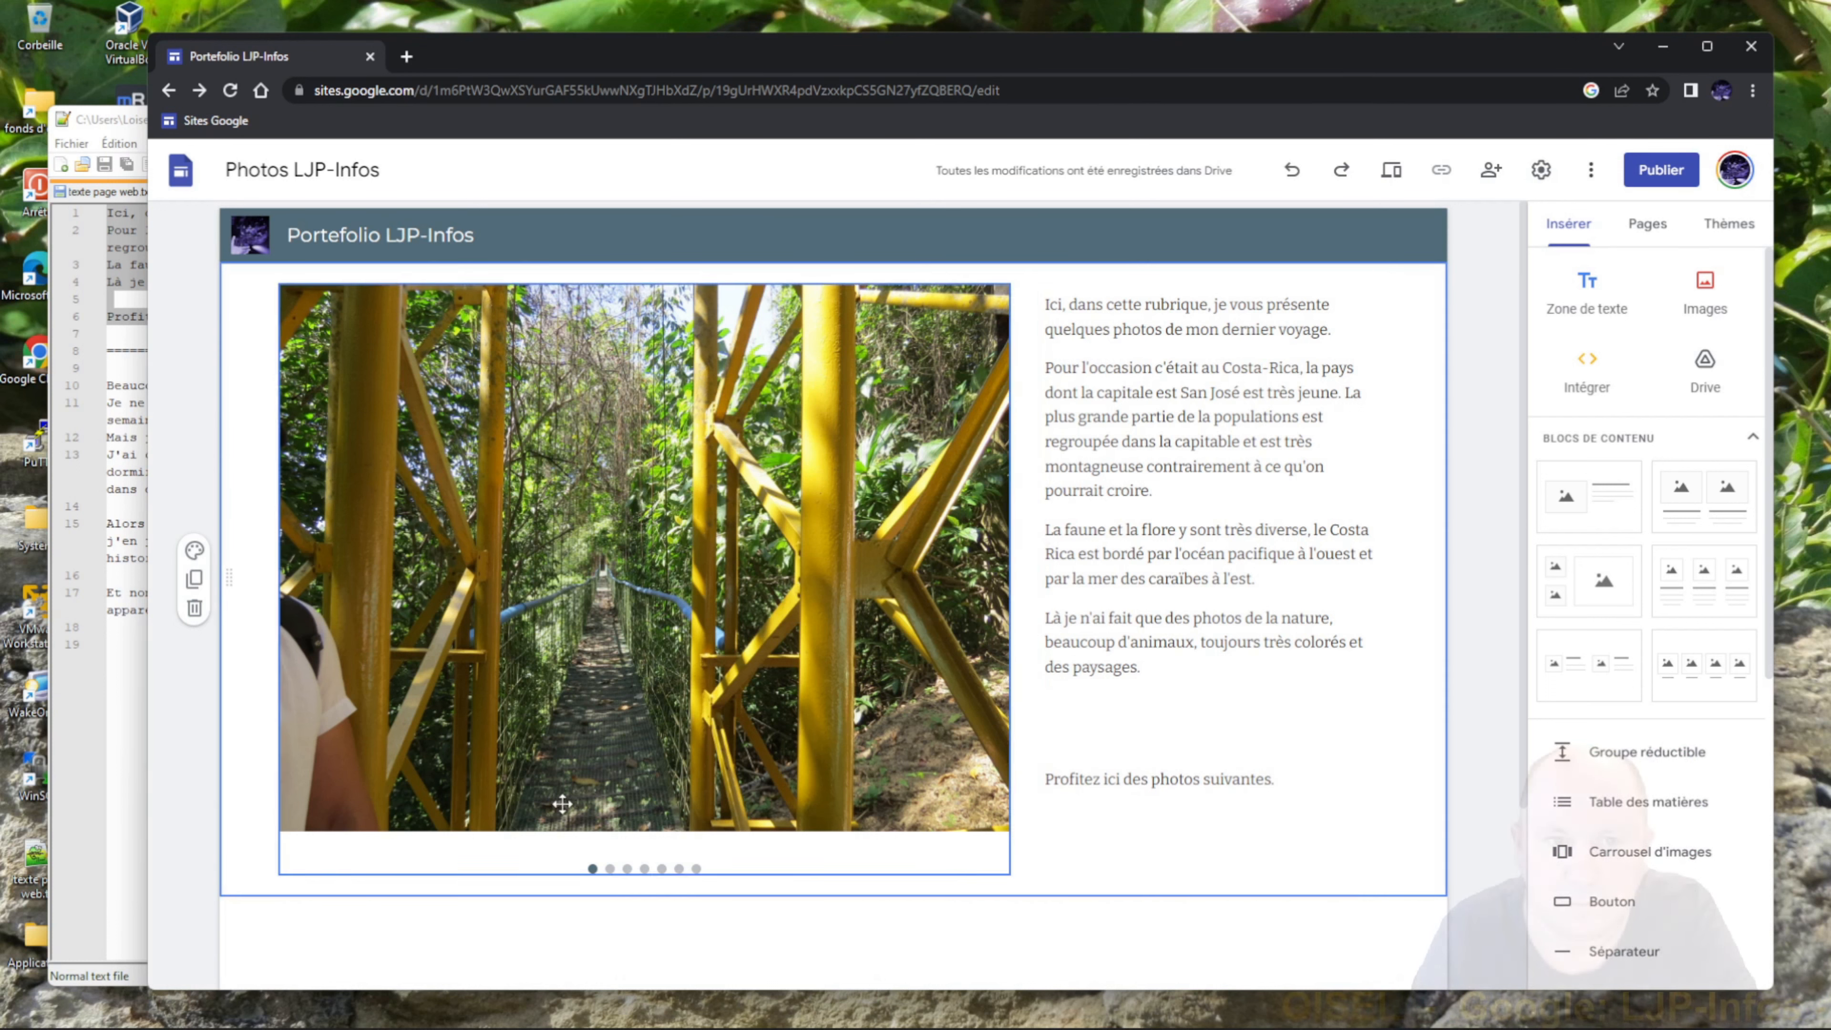
click(461, 943)
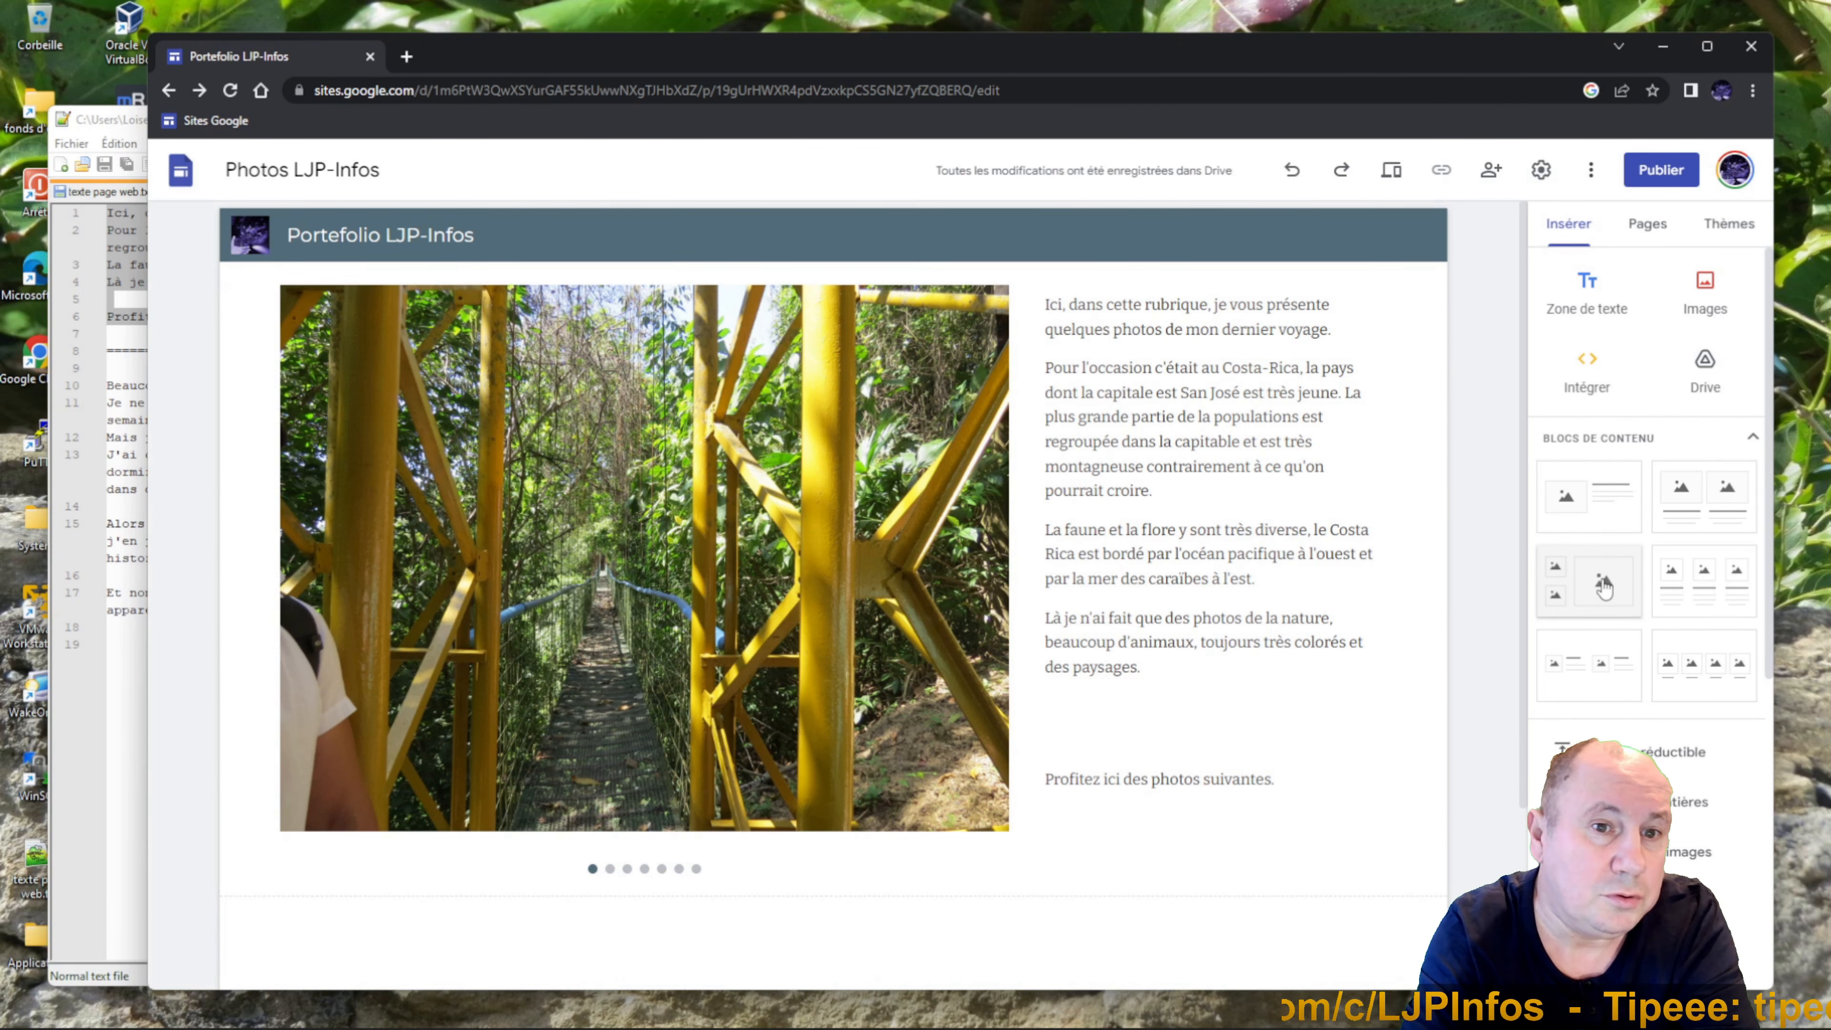
Add a three-image section and upload IMG_4174.JPG from fonds d'écran into its top-left slot.
click(1603, 585)
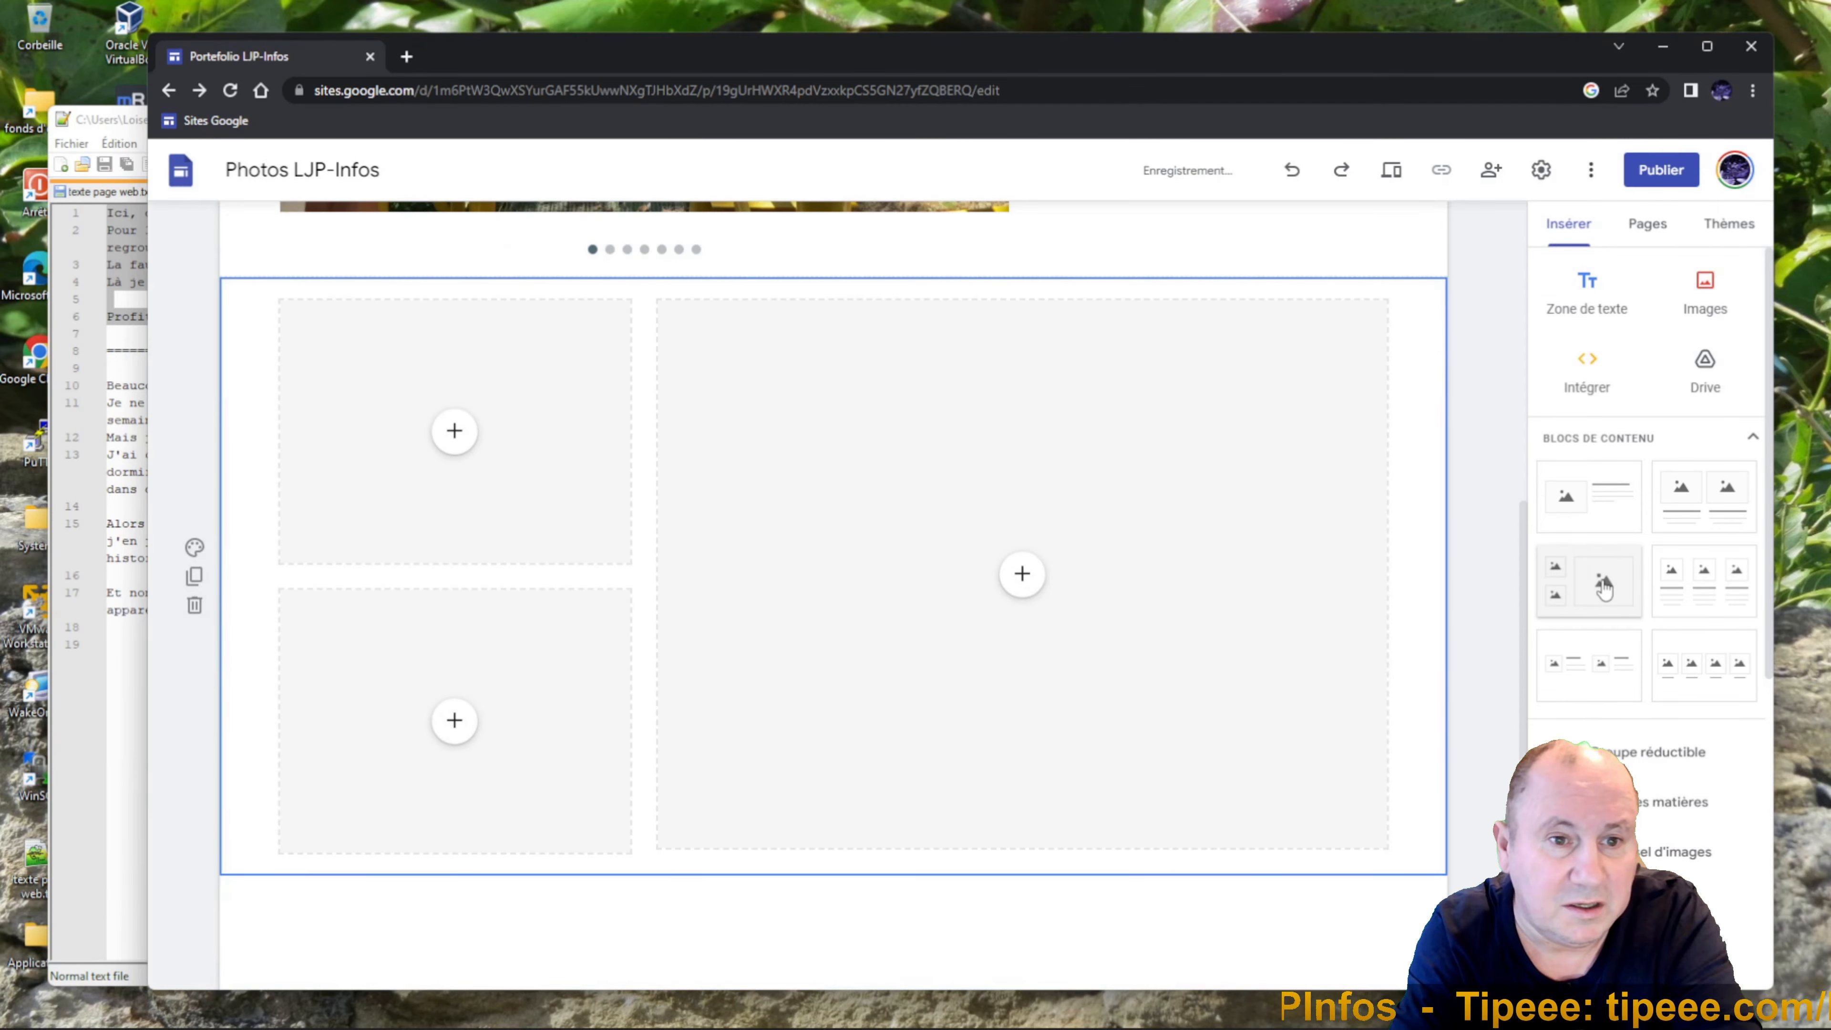
click(453, 430)
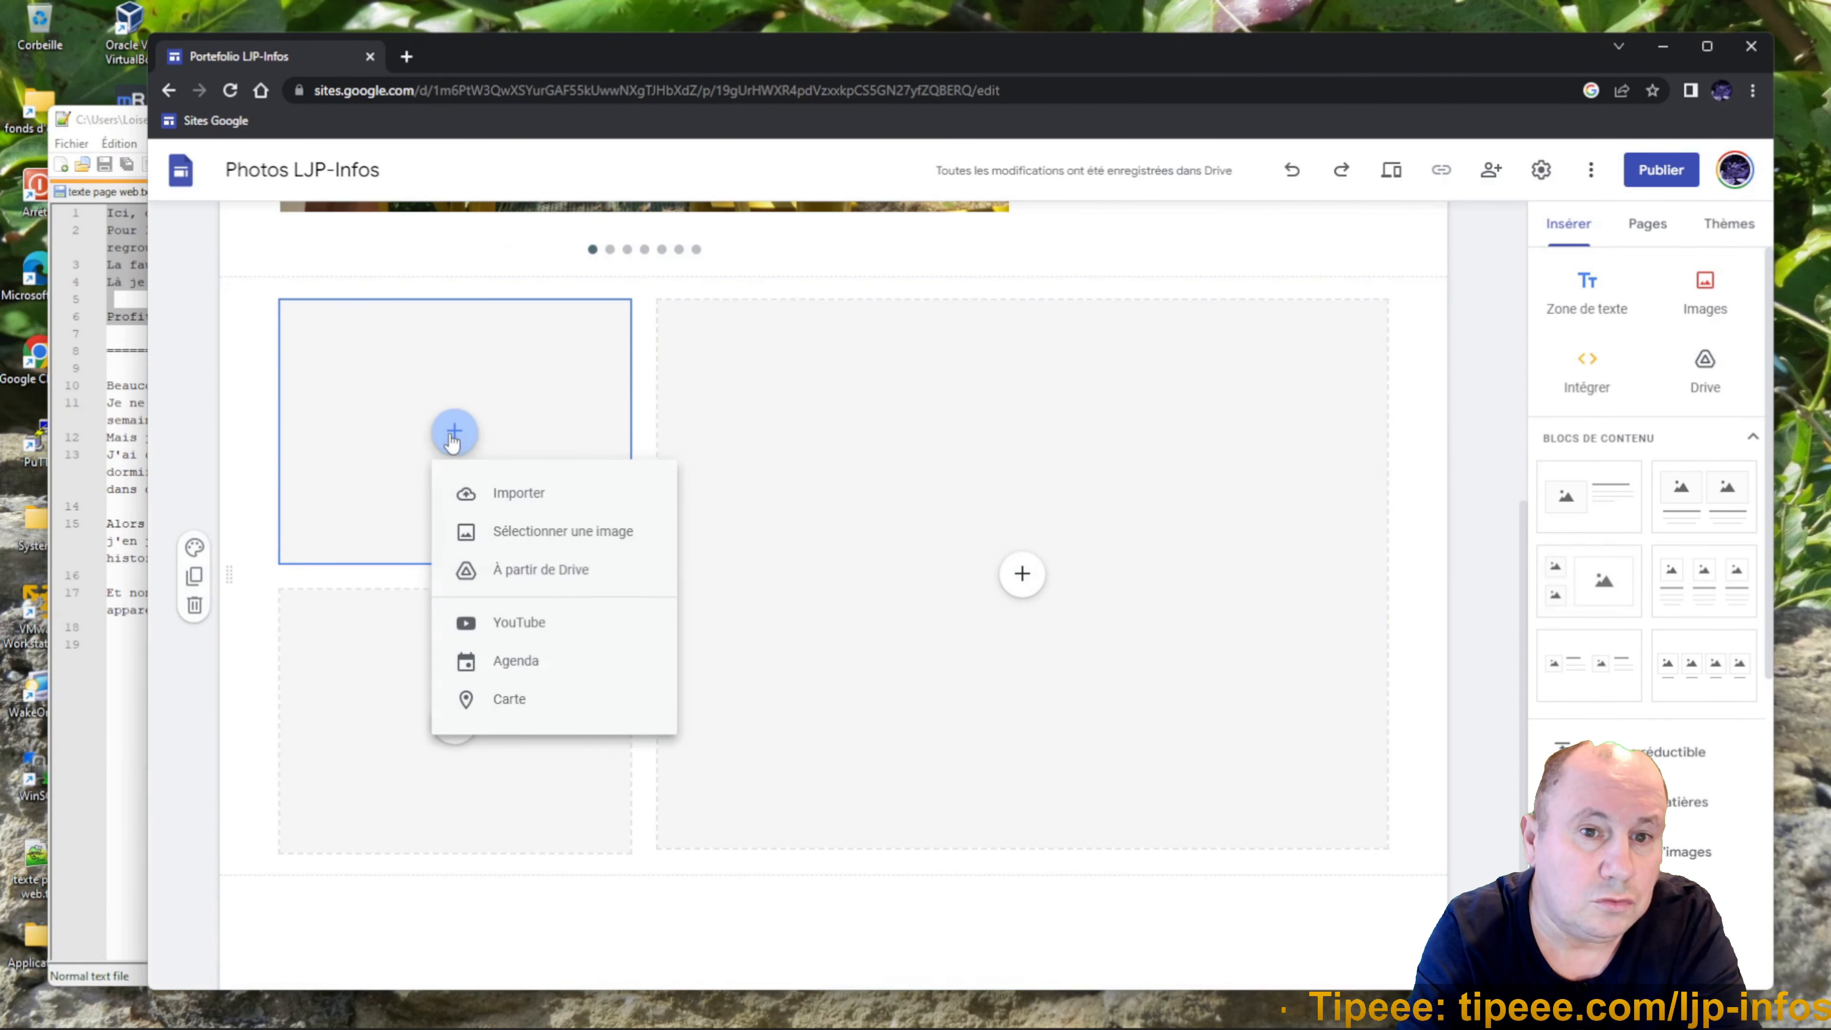
click(511, 498)
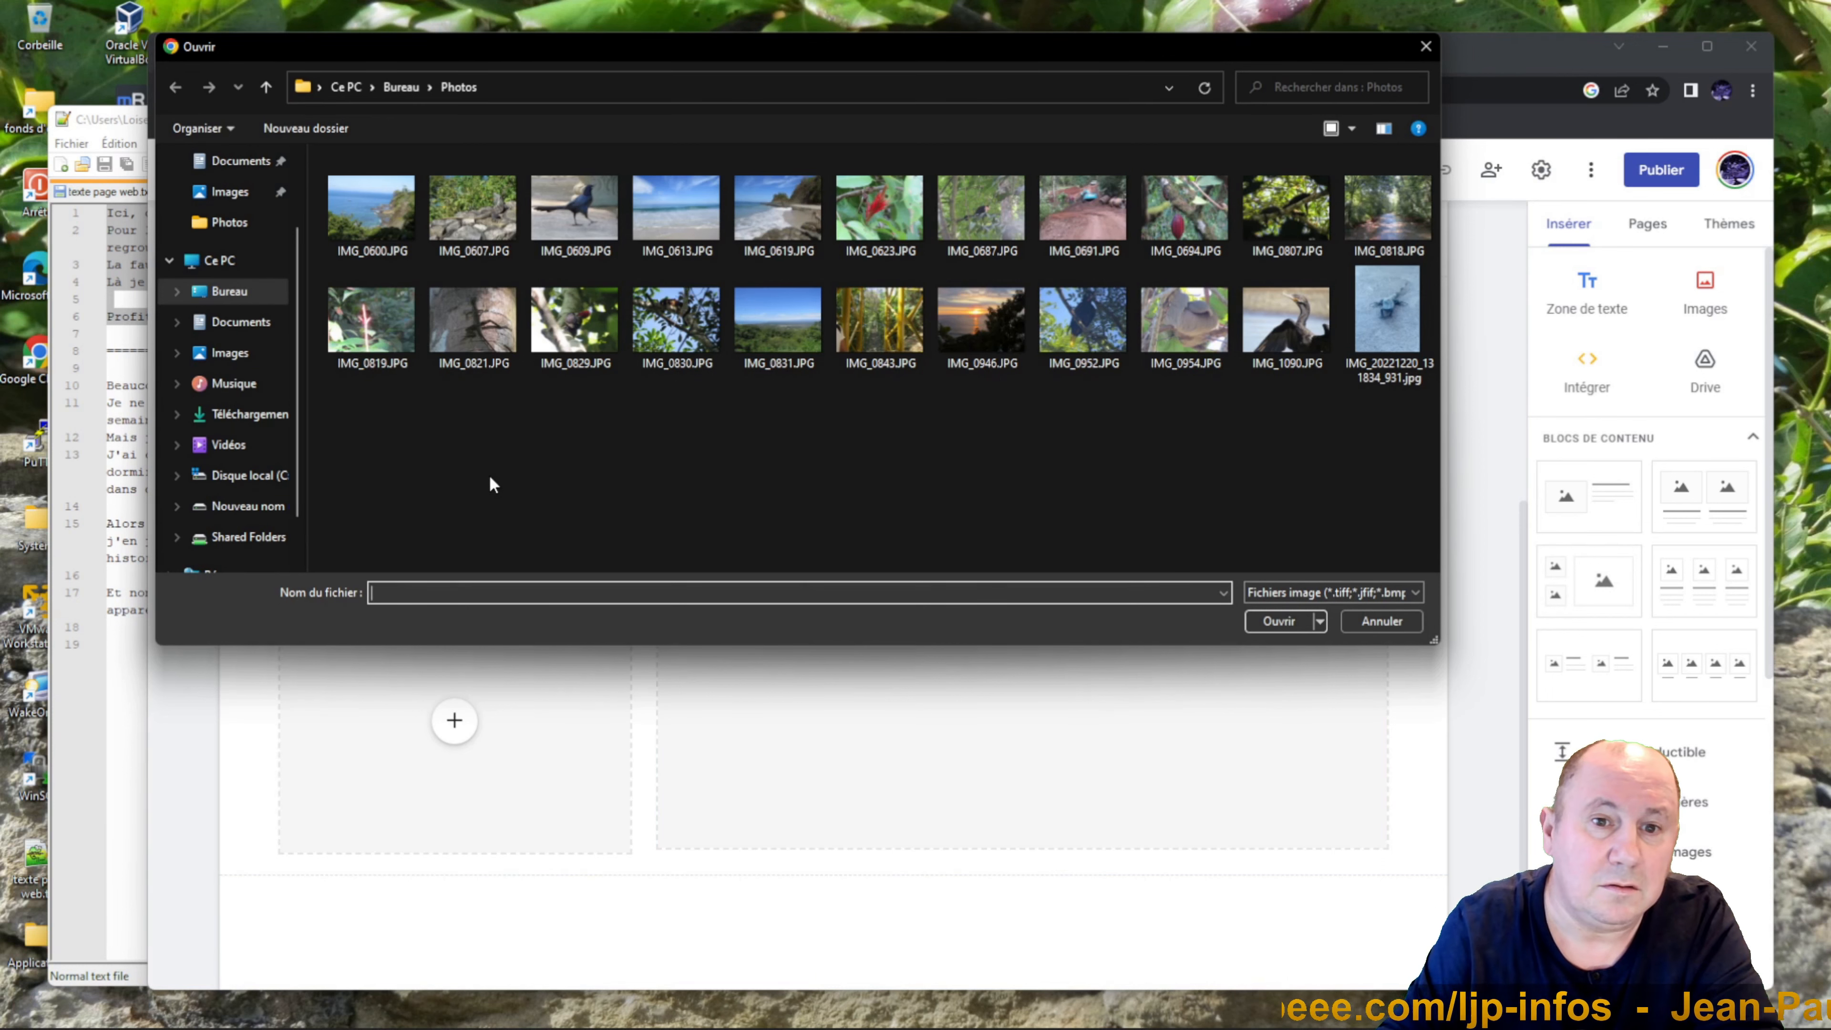
click(401, 87)
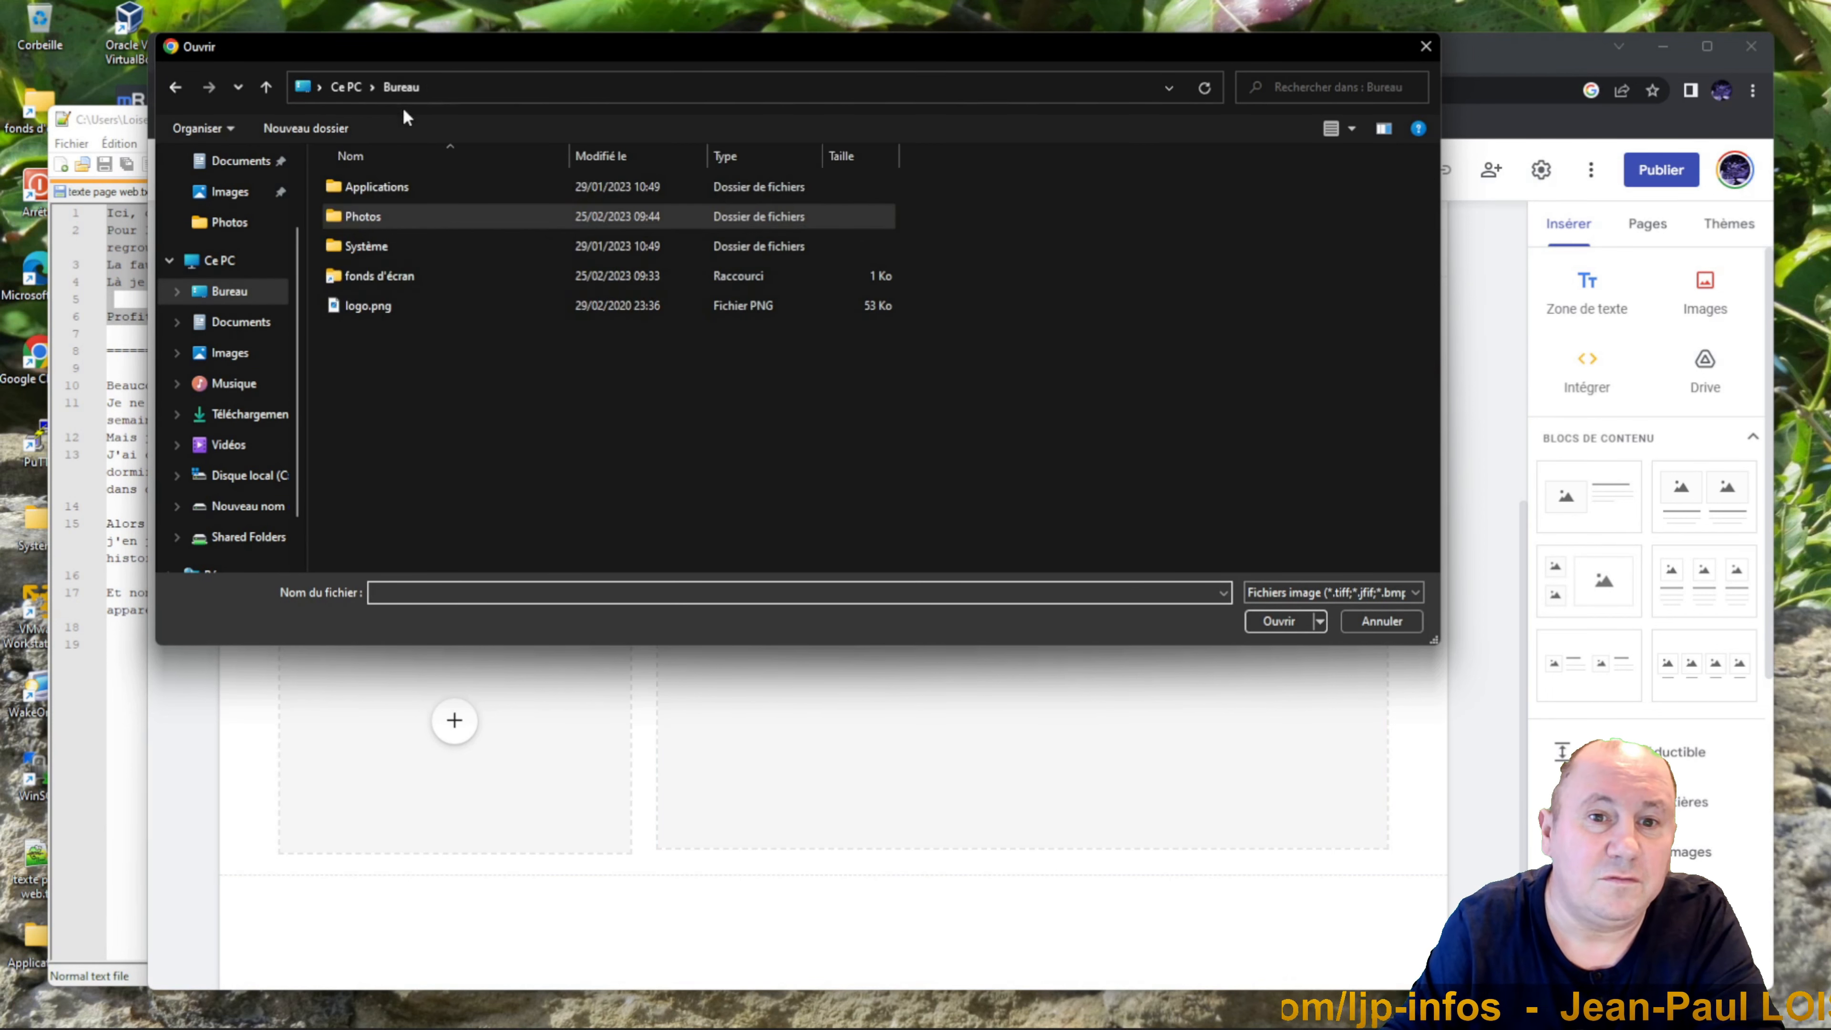
double_click(370, 278)
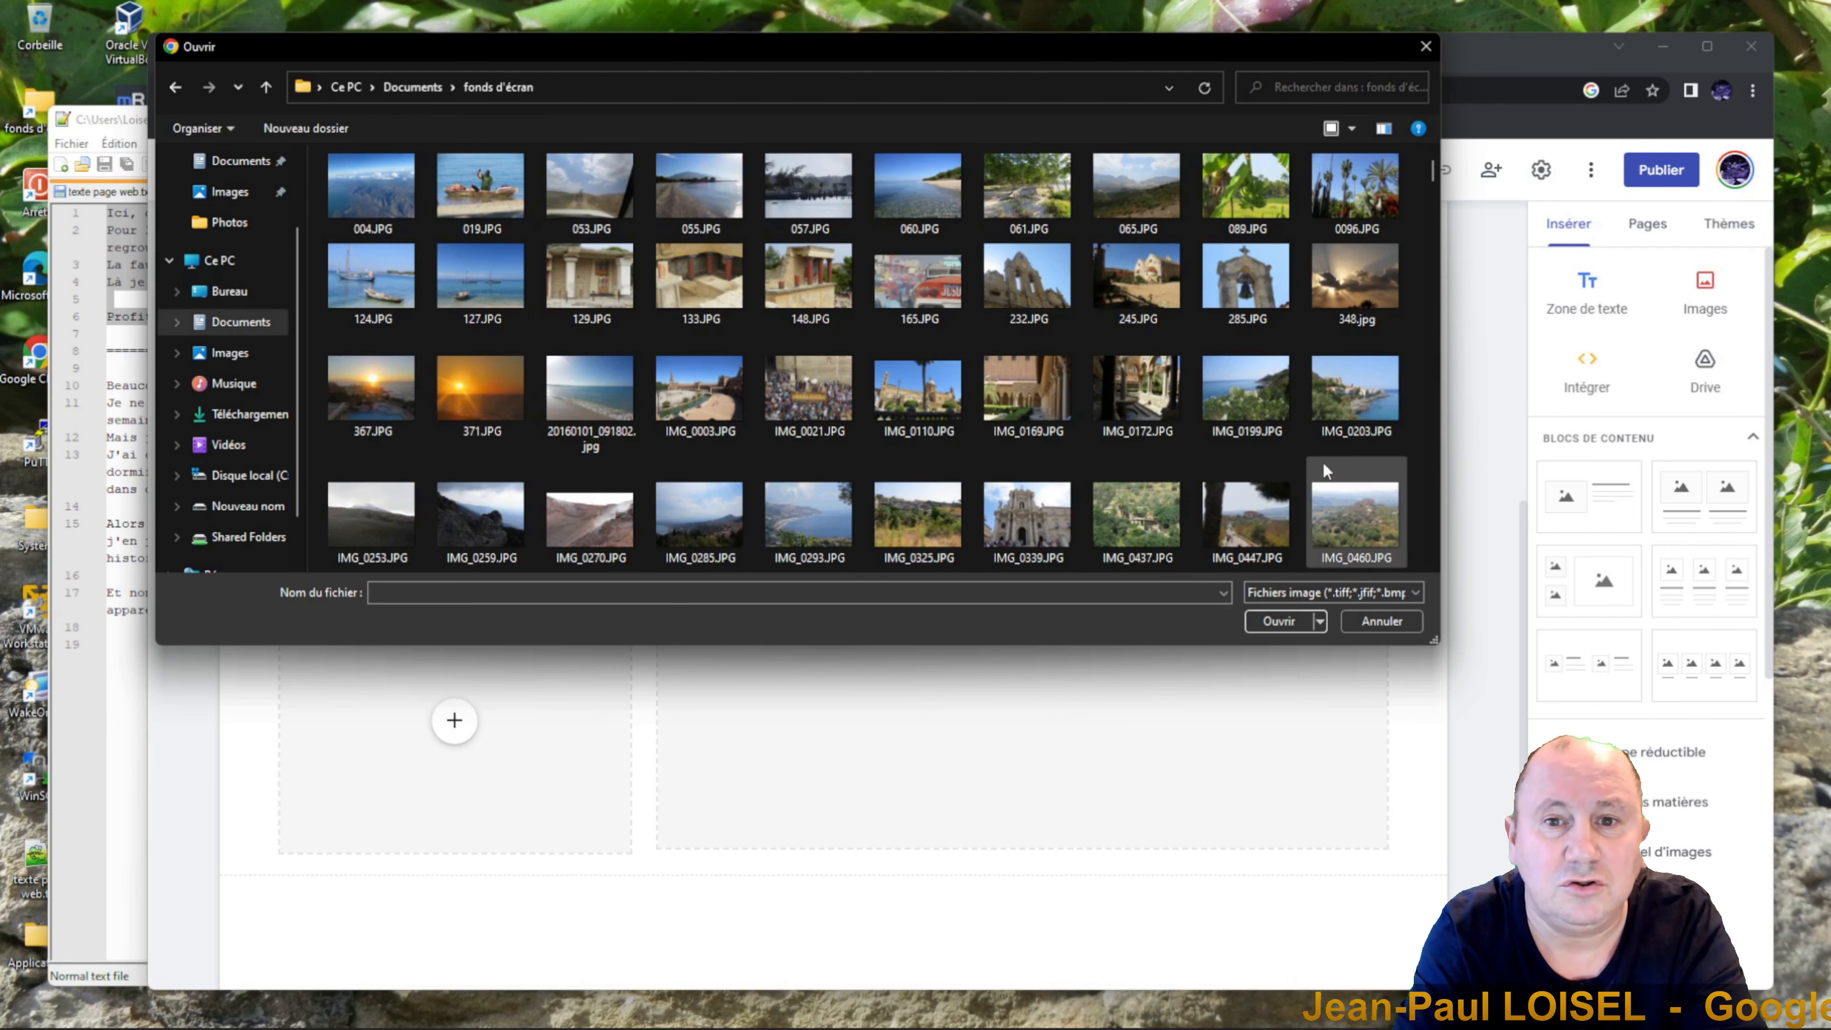
click(1376, 195)
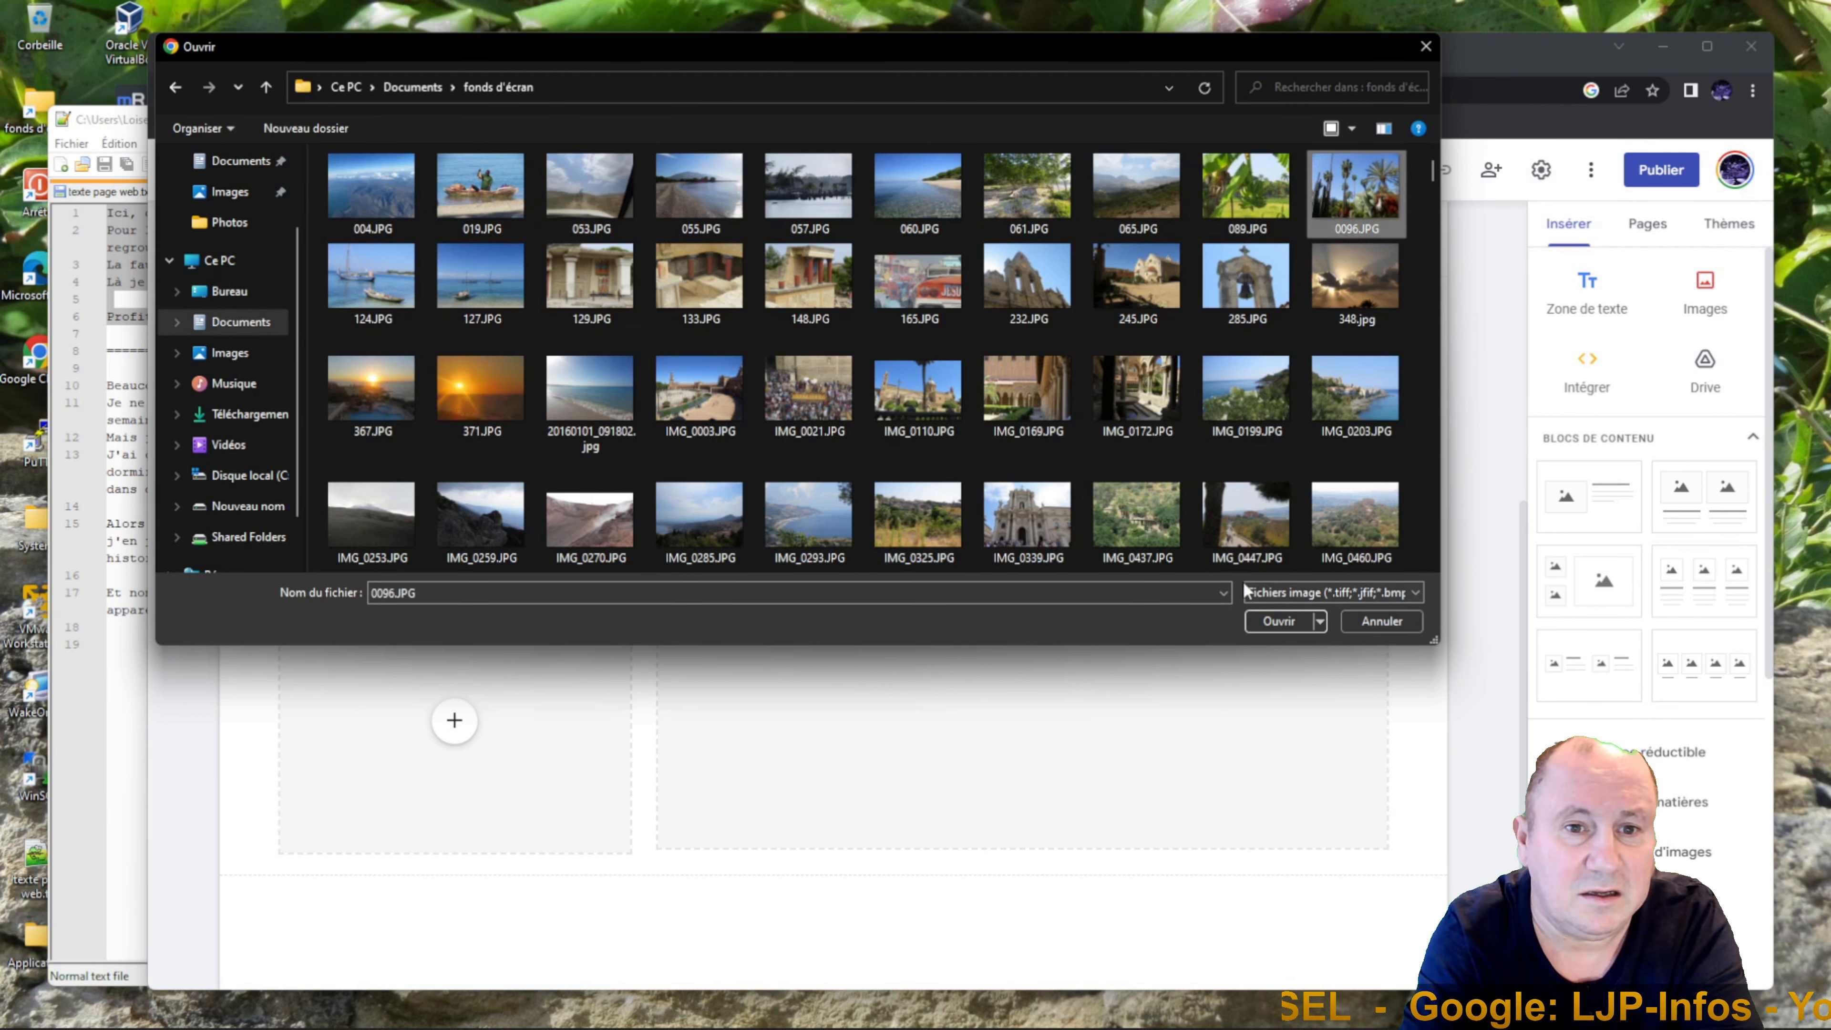
drag(1433, 178, 1421, 256)
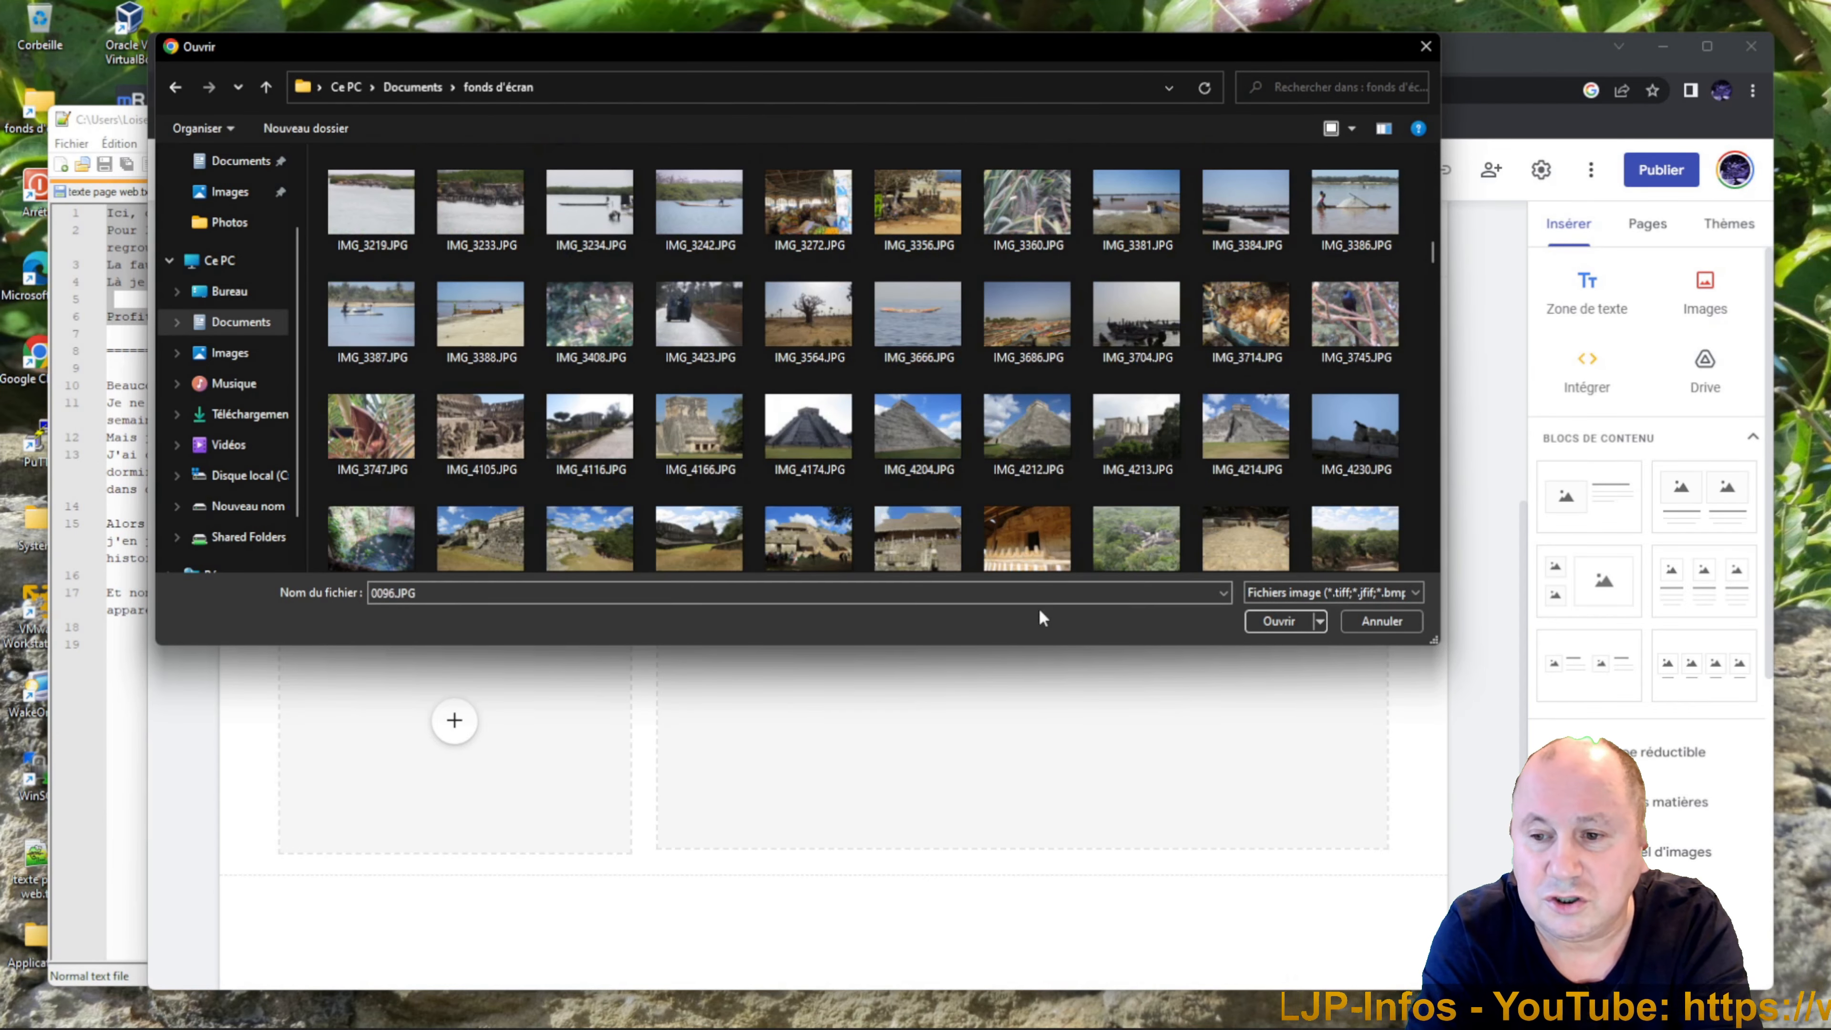
click(826, 453)
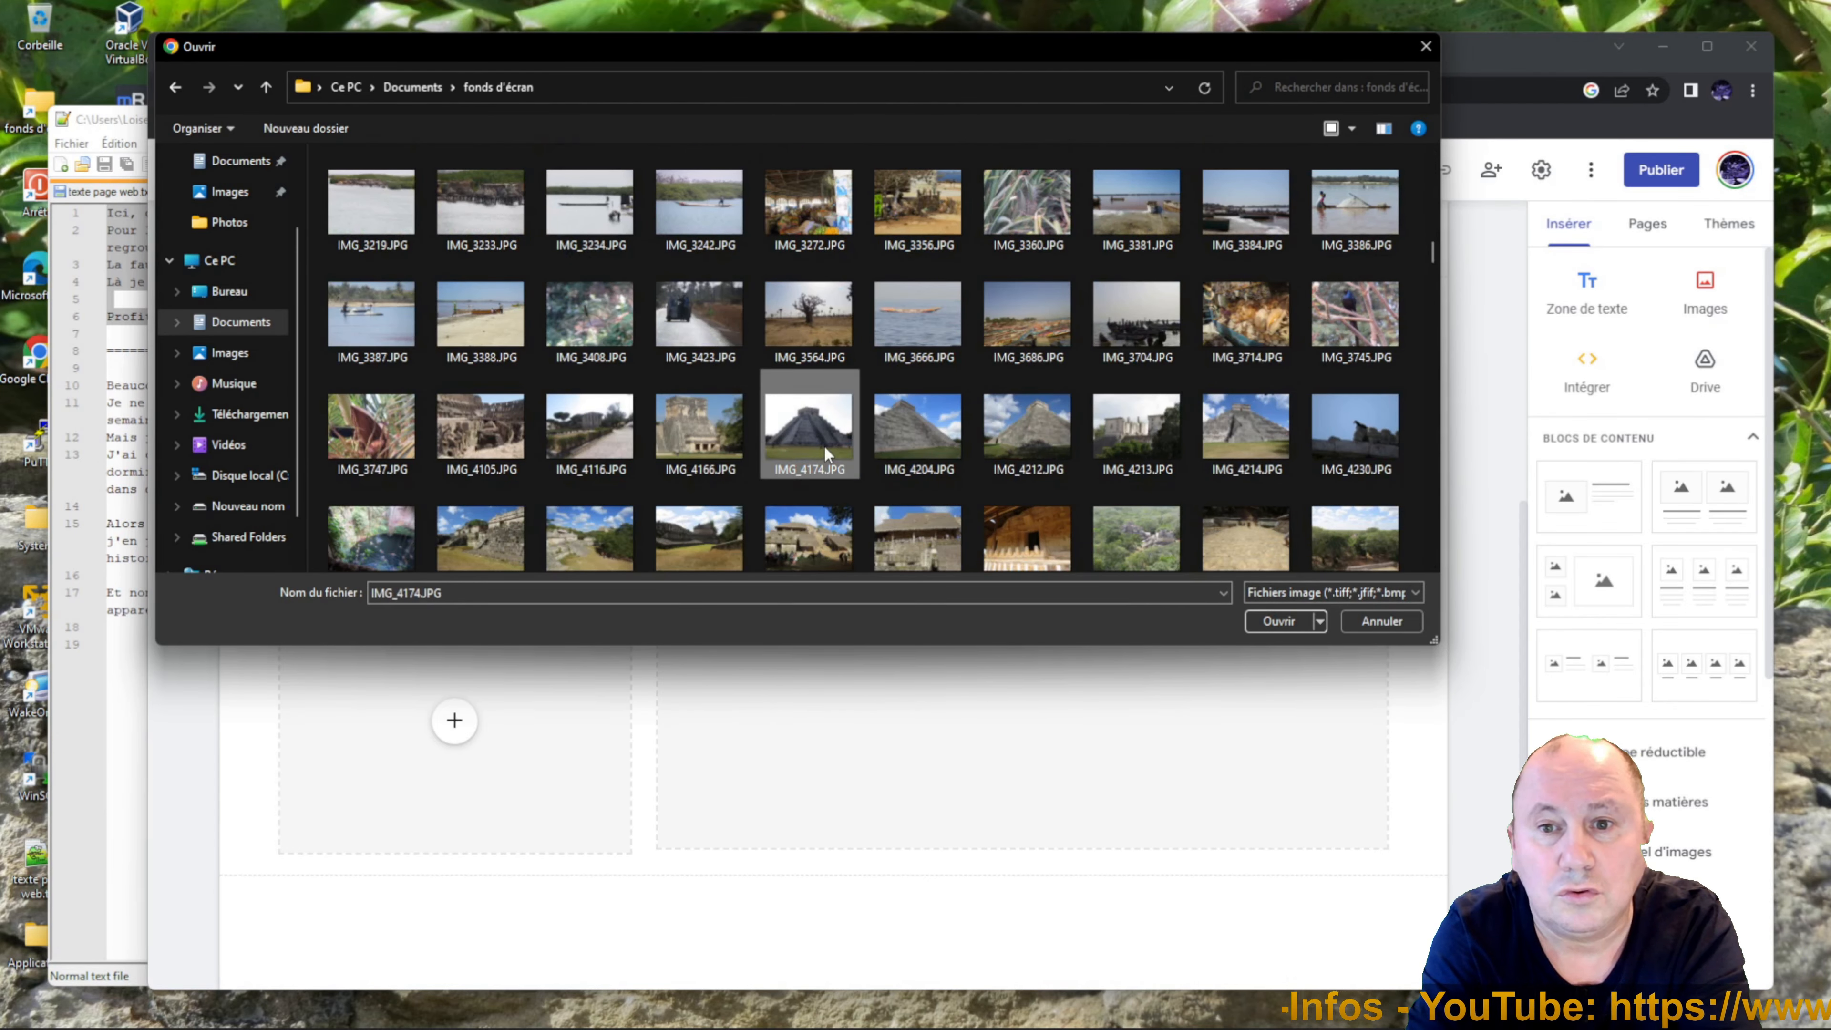
click(1280, 621)
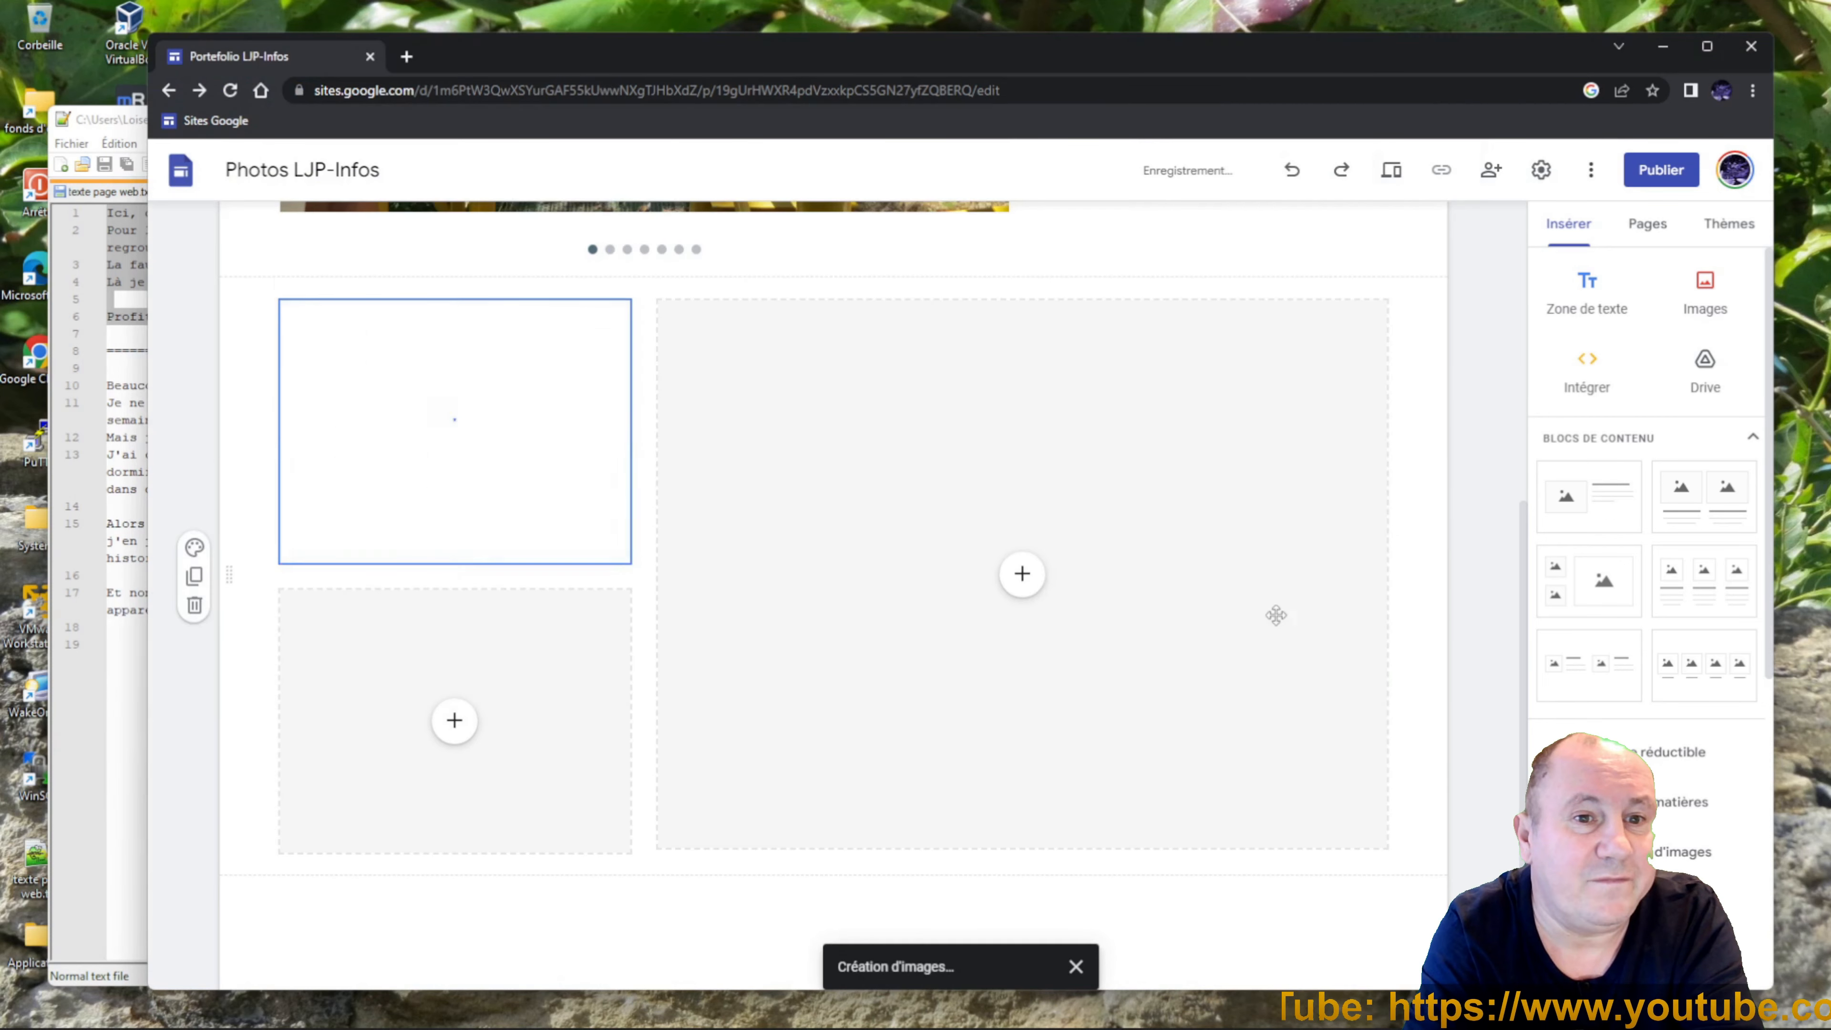
Upload the ruins photo IMG_4296.JPG into the lower image slot.
click(469, 731)
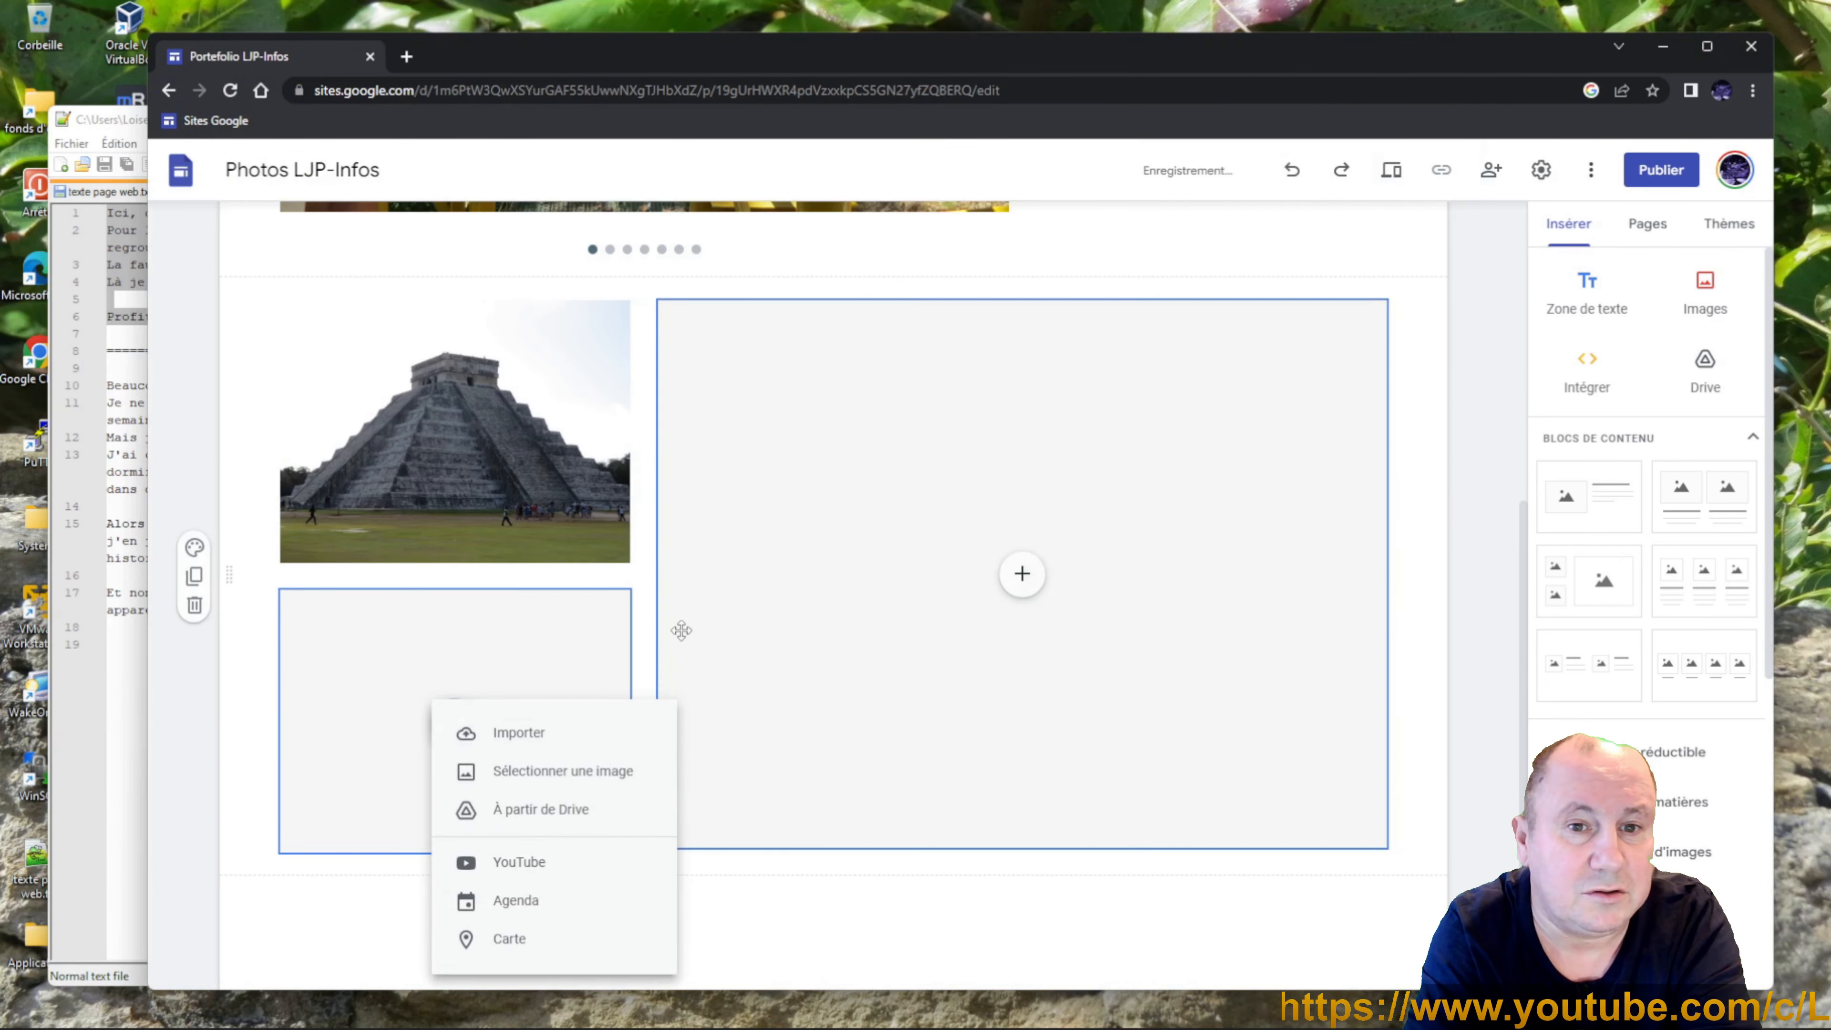
click(560, 730)
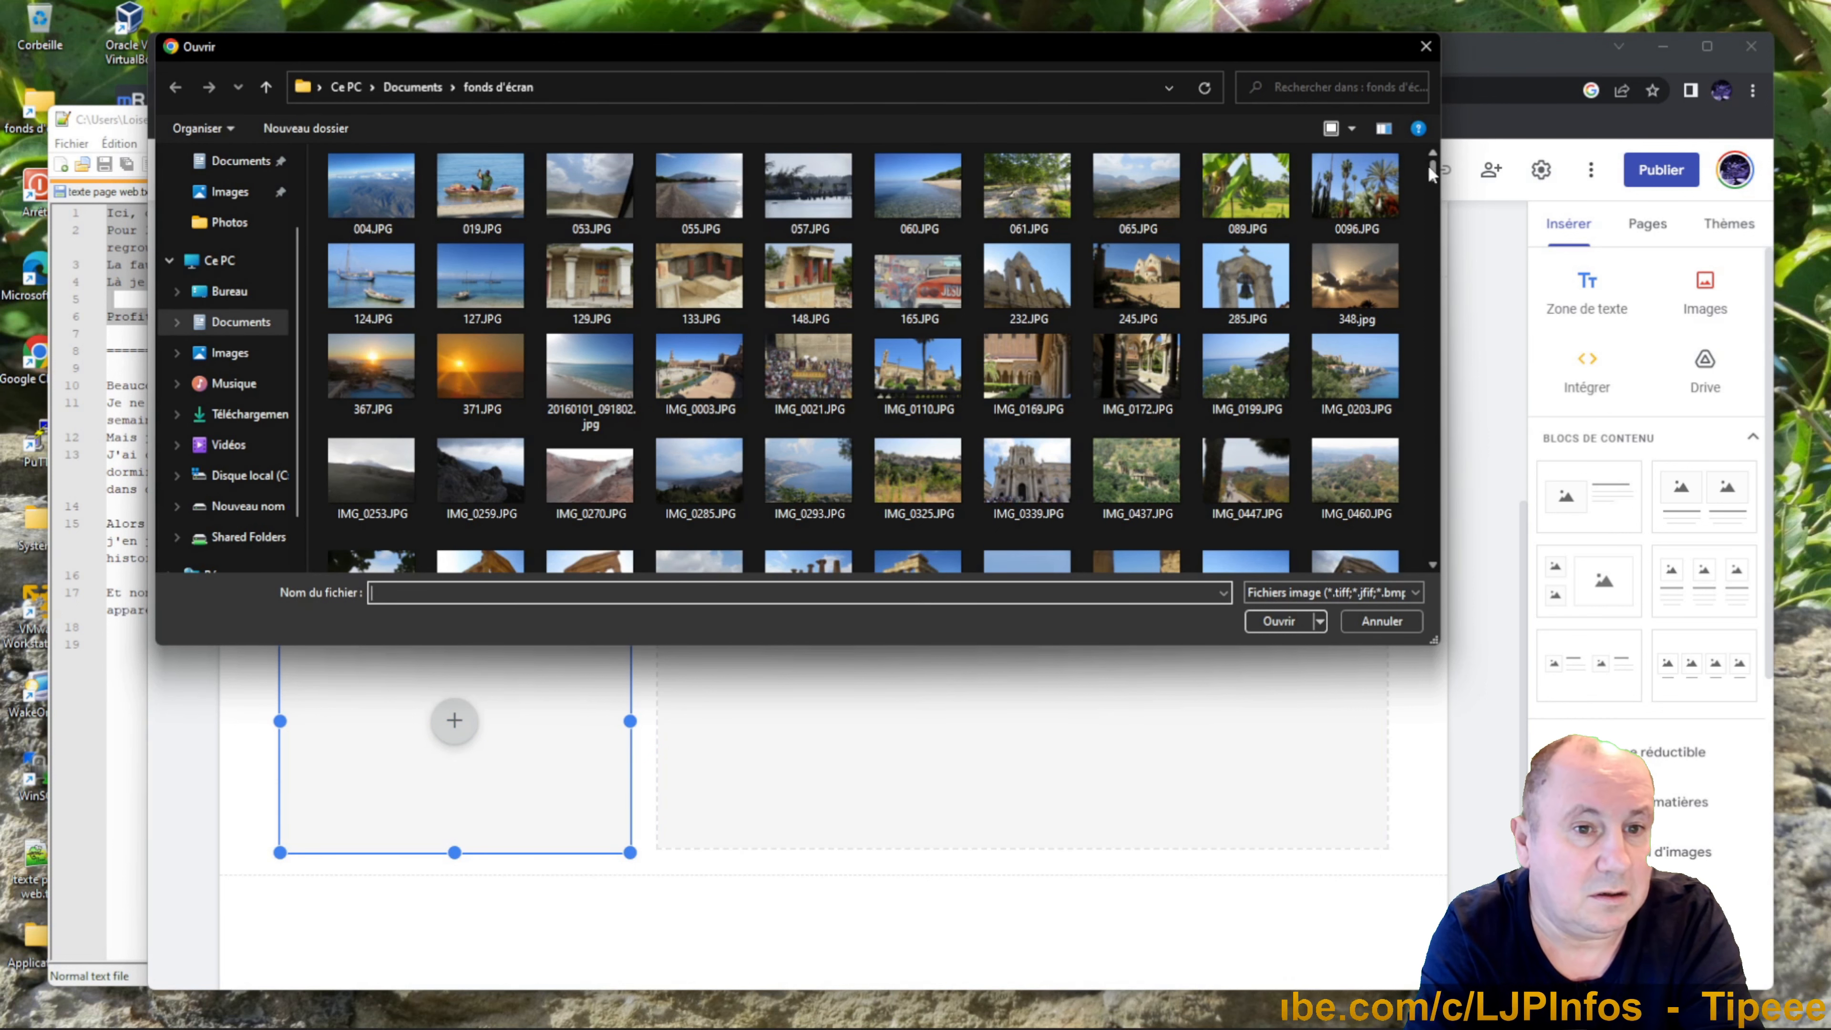
drag(1427, 165, 1409, 245)
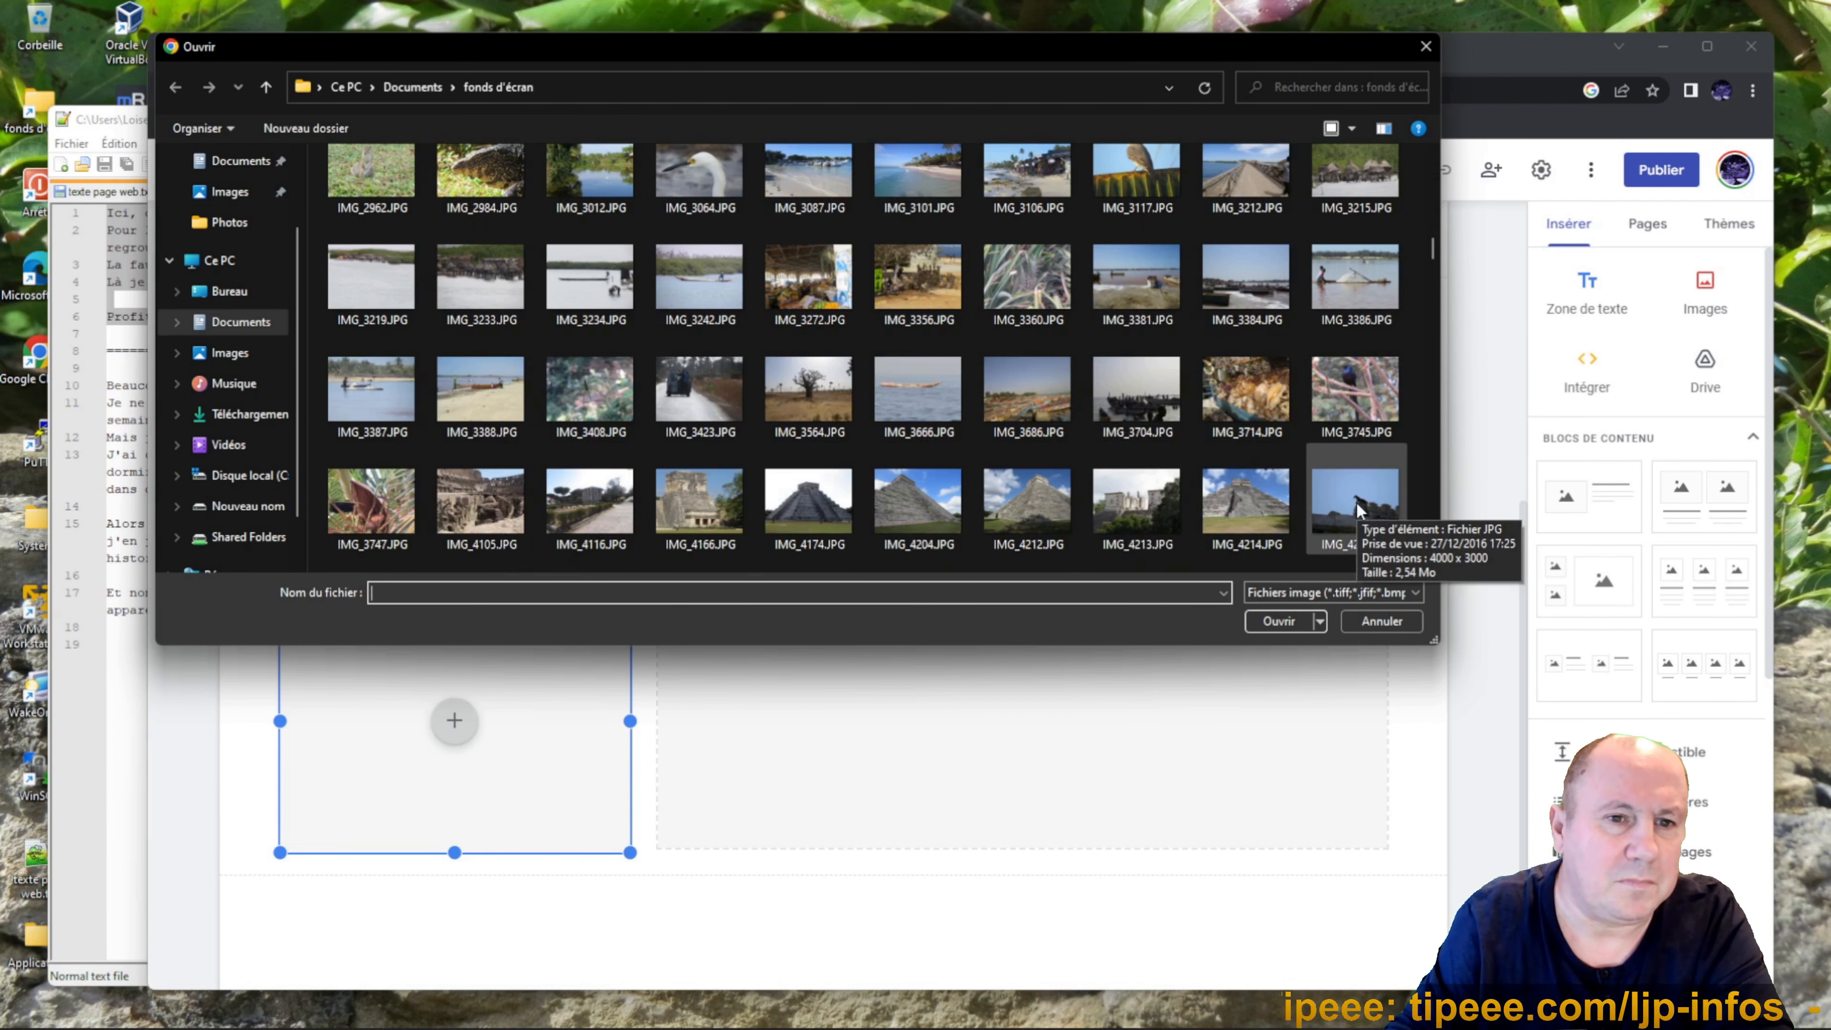
scroll(1357, 511, down, 2)
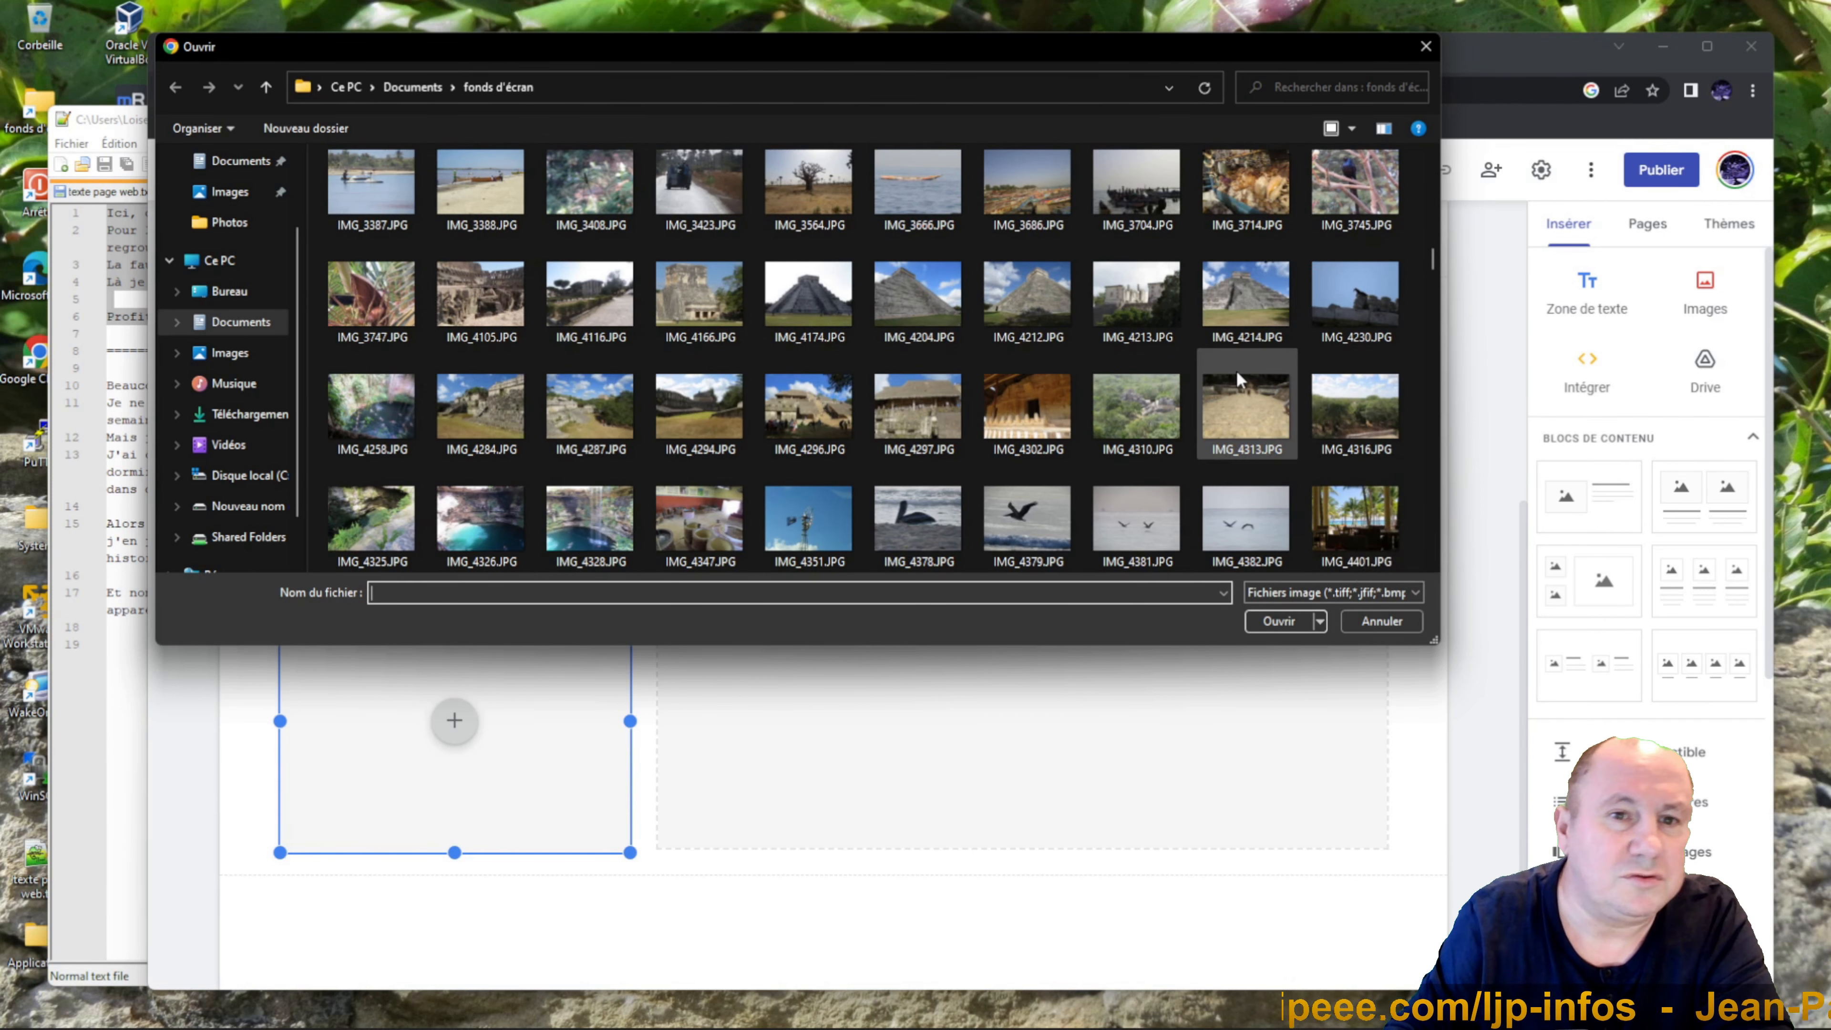
click(818, 421)
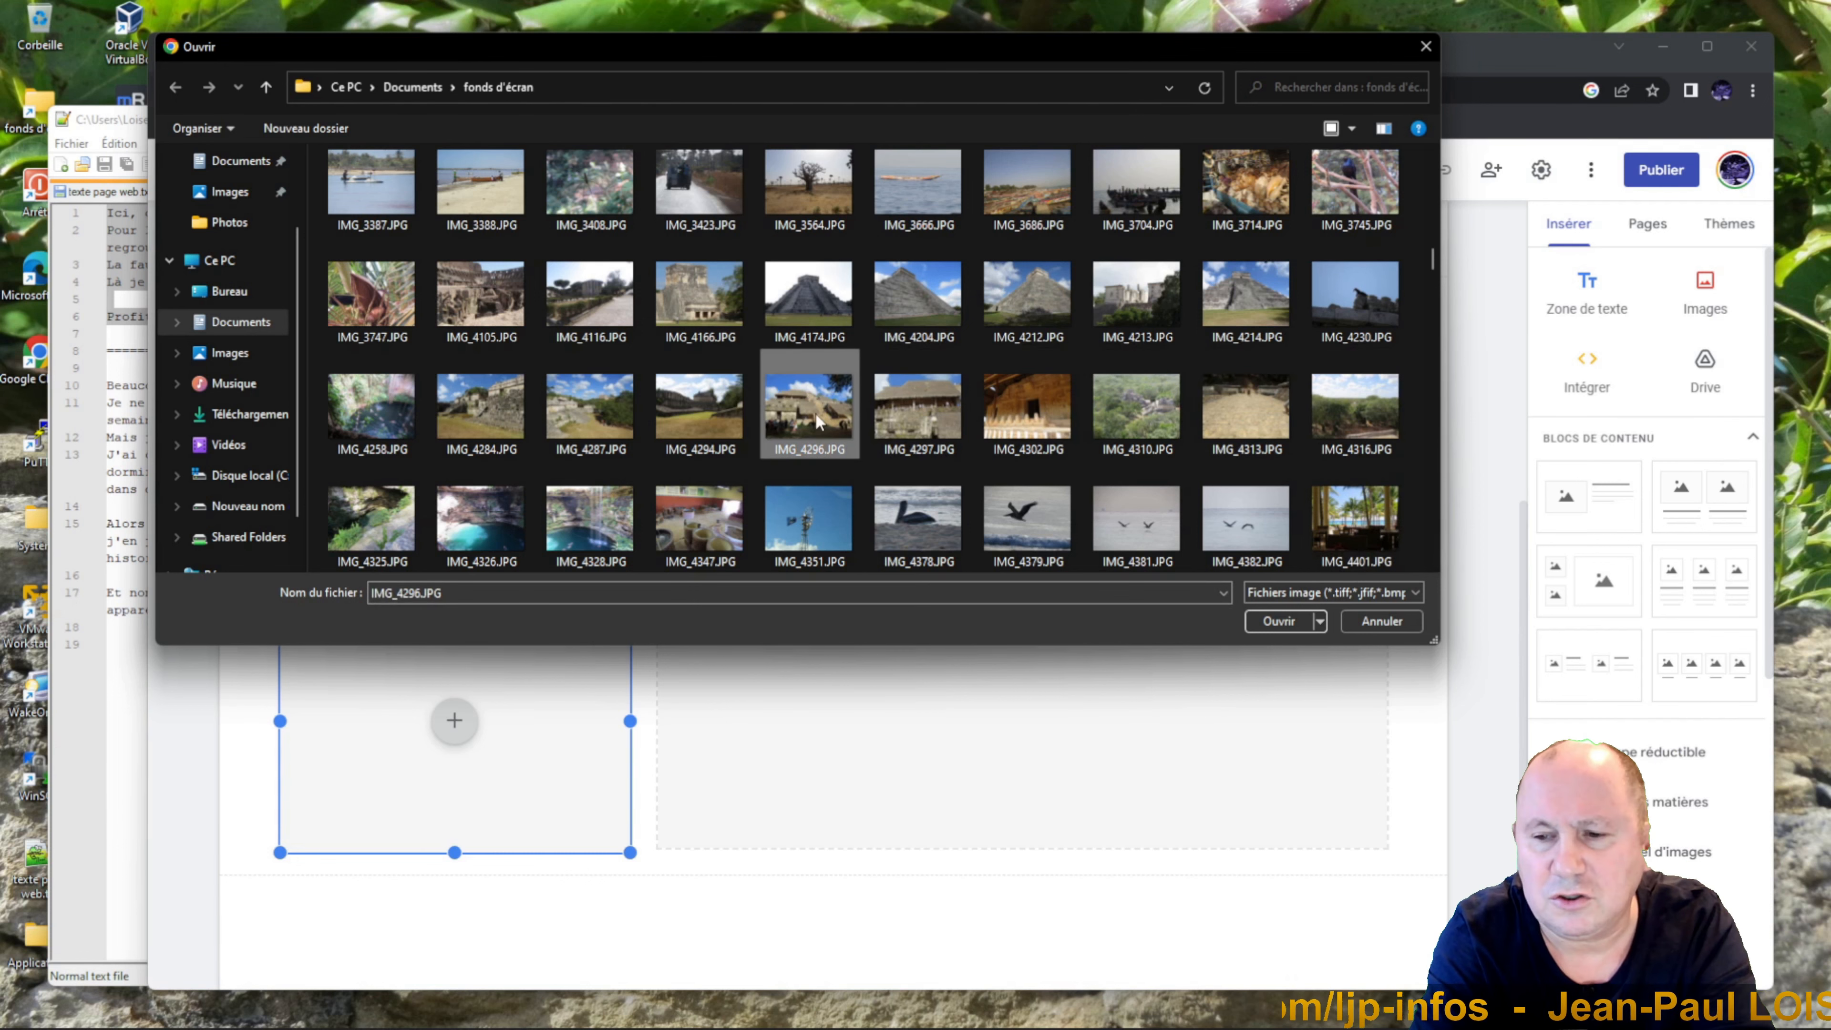
click(1279, 621)
Upload the cenote photo IMG_4326.JPG into the large image slot.
click(1022, 573)
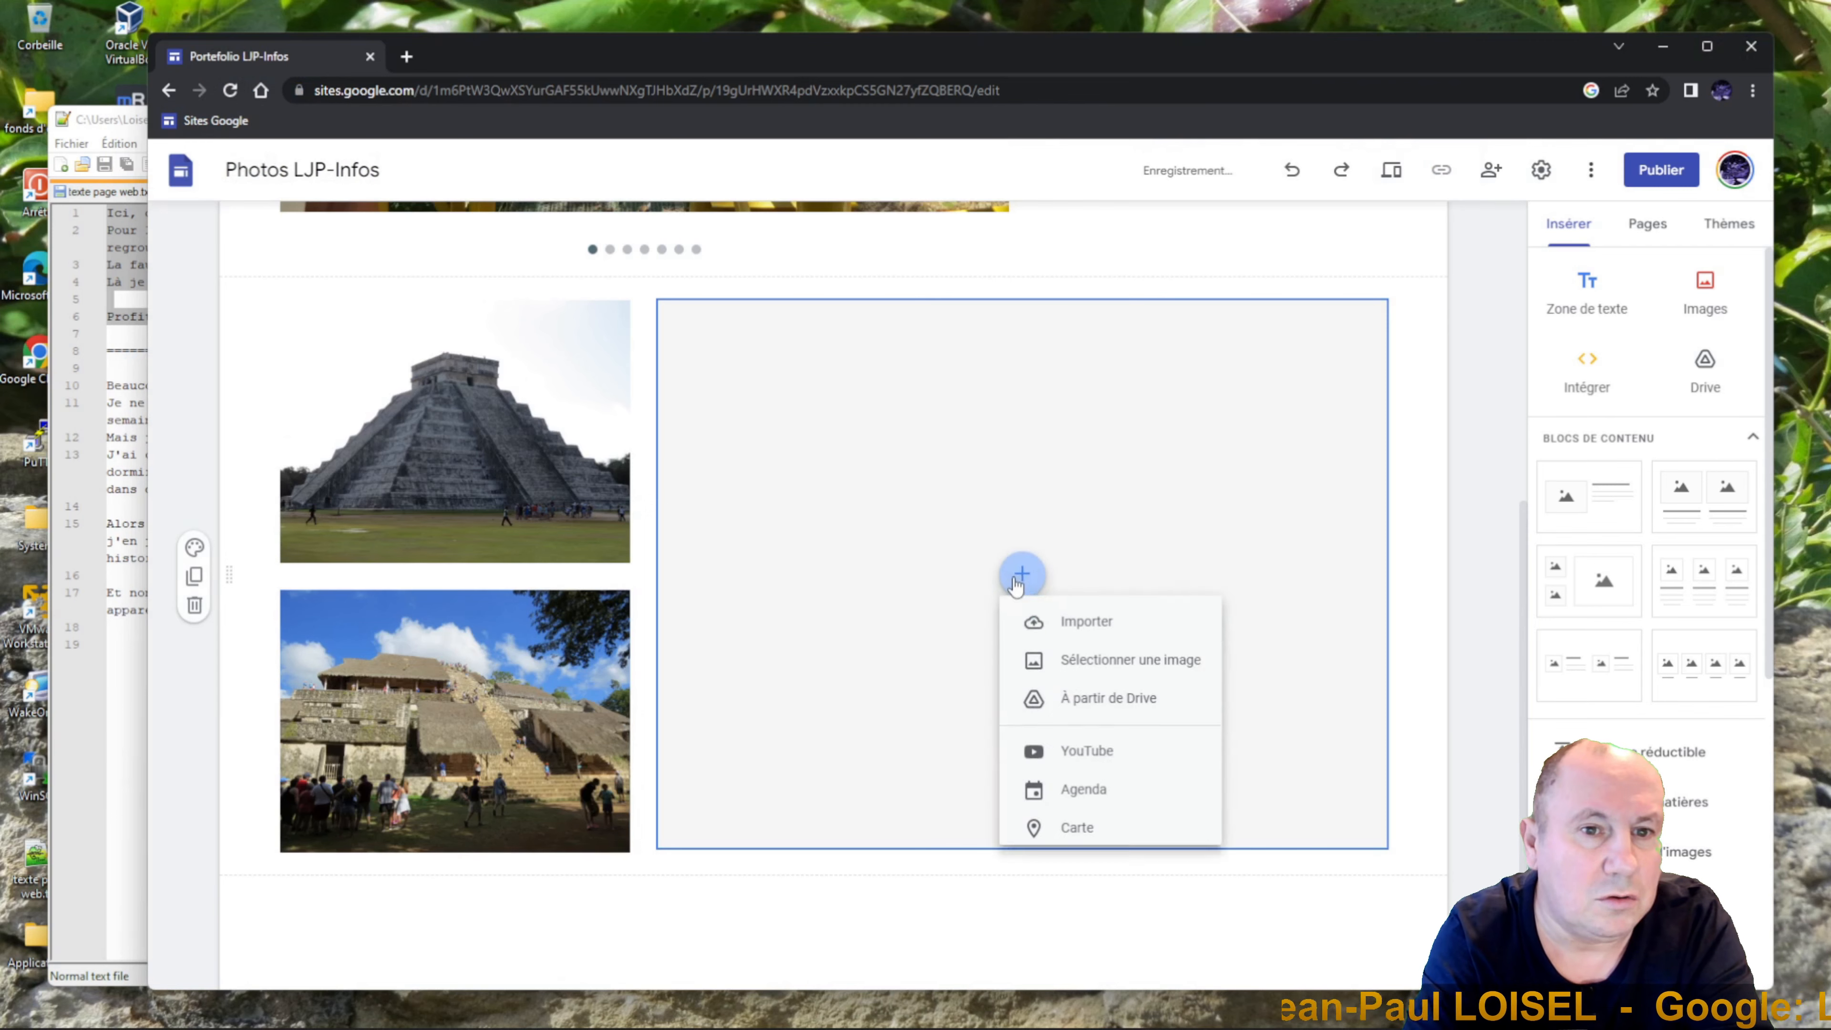
click(1090, 636)
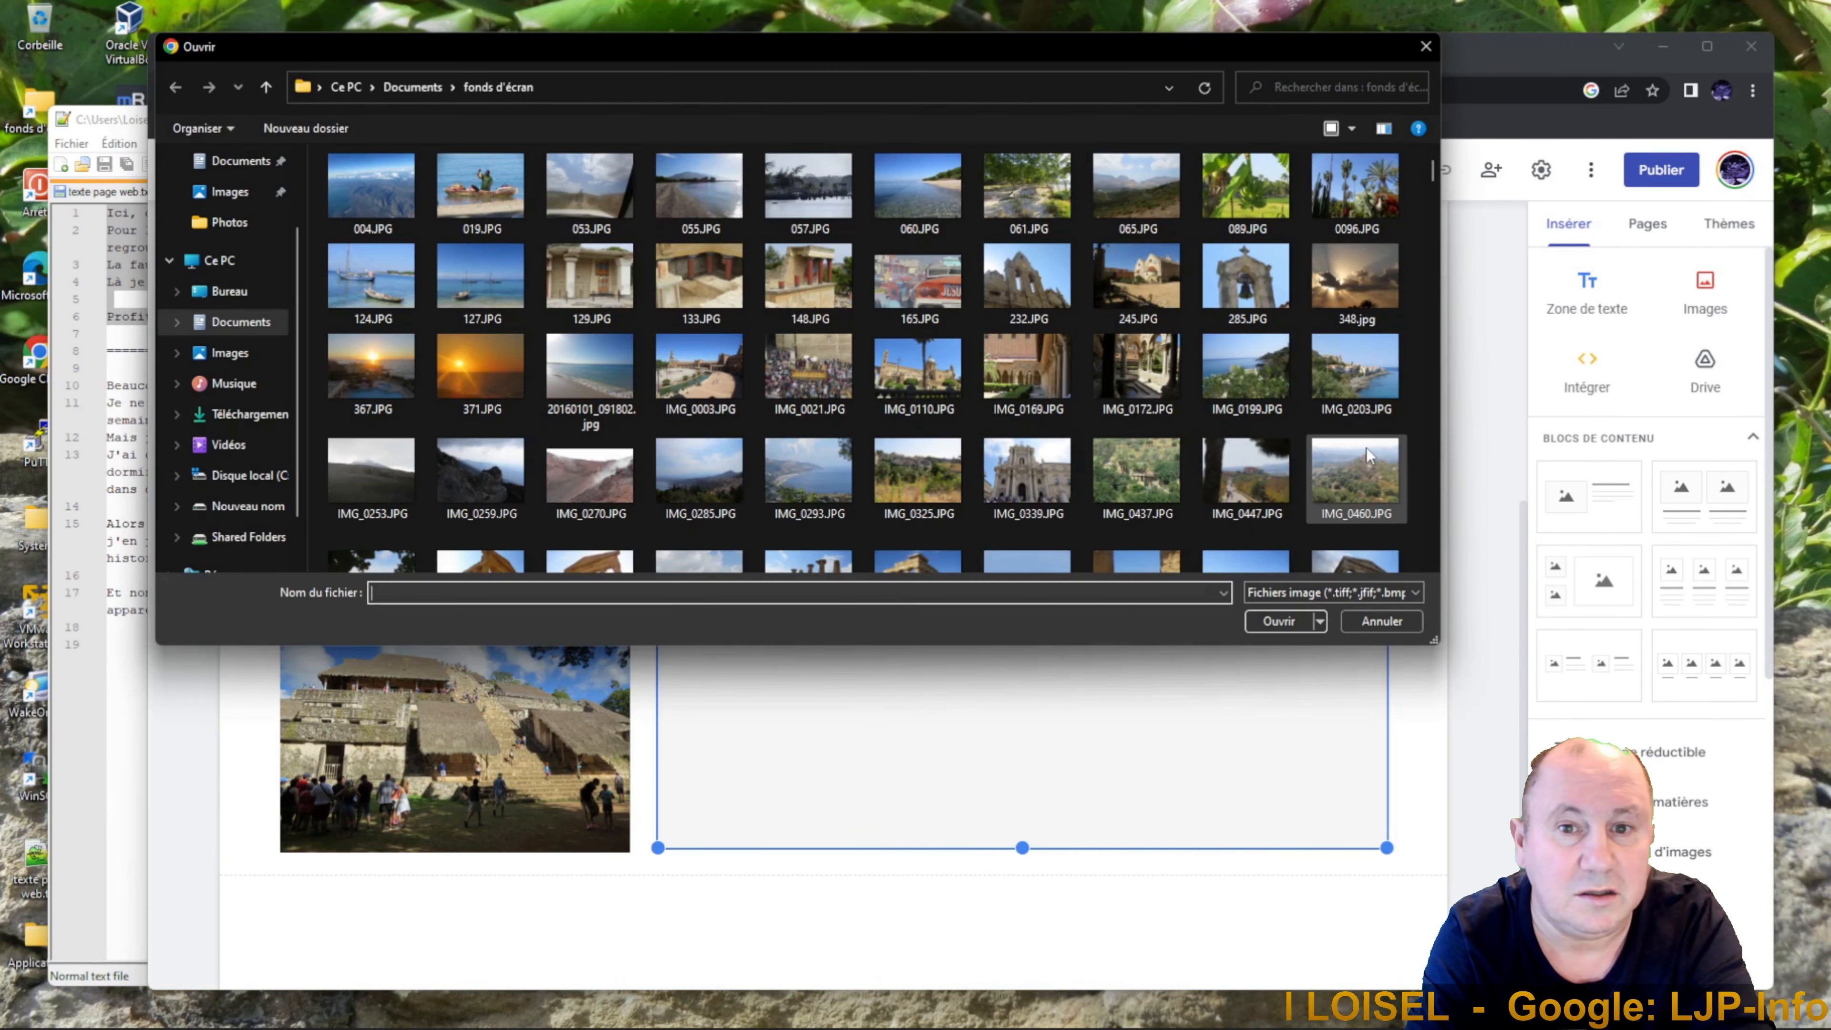
scroll(1424, 480, down, 10)
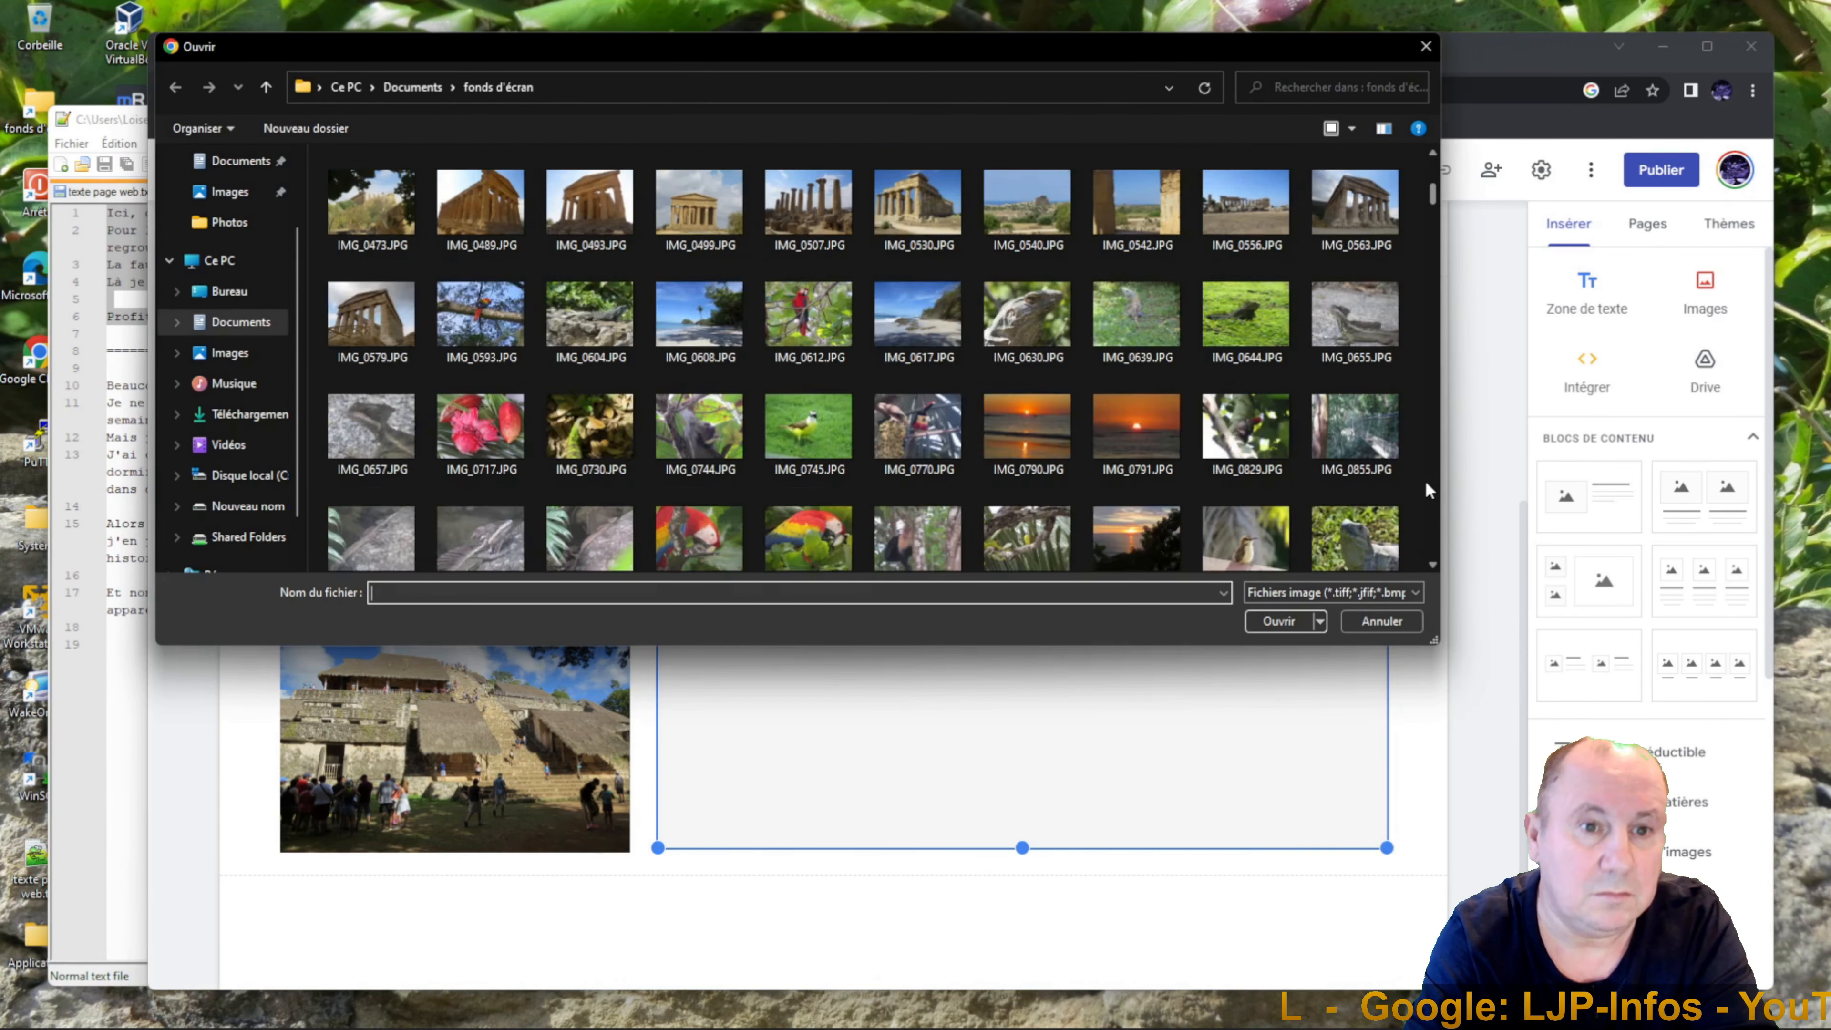
scroll(1424, 480, down, 5)
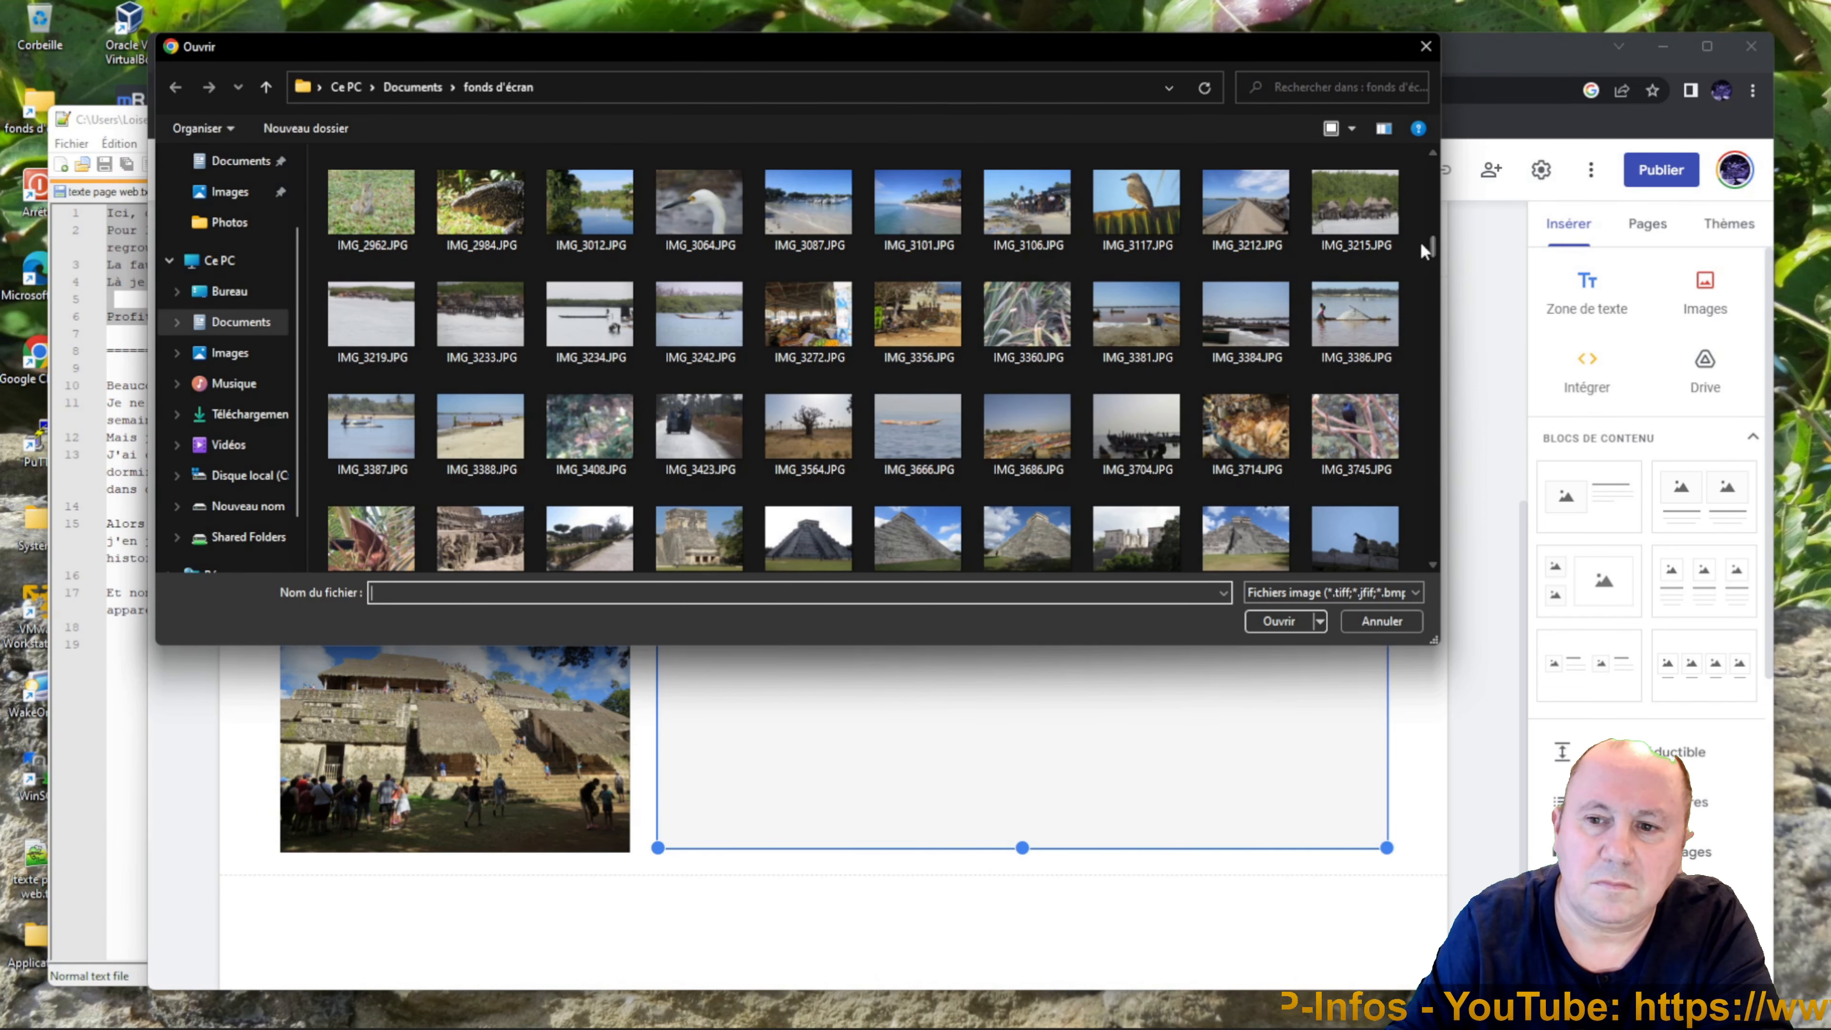
scroll(1429, 239, down, 4)
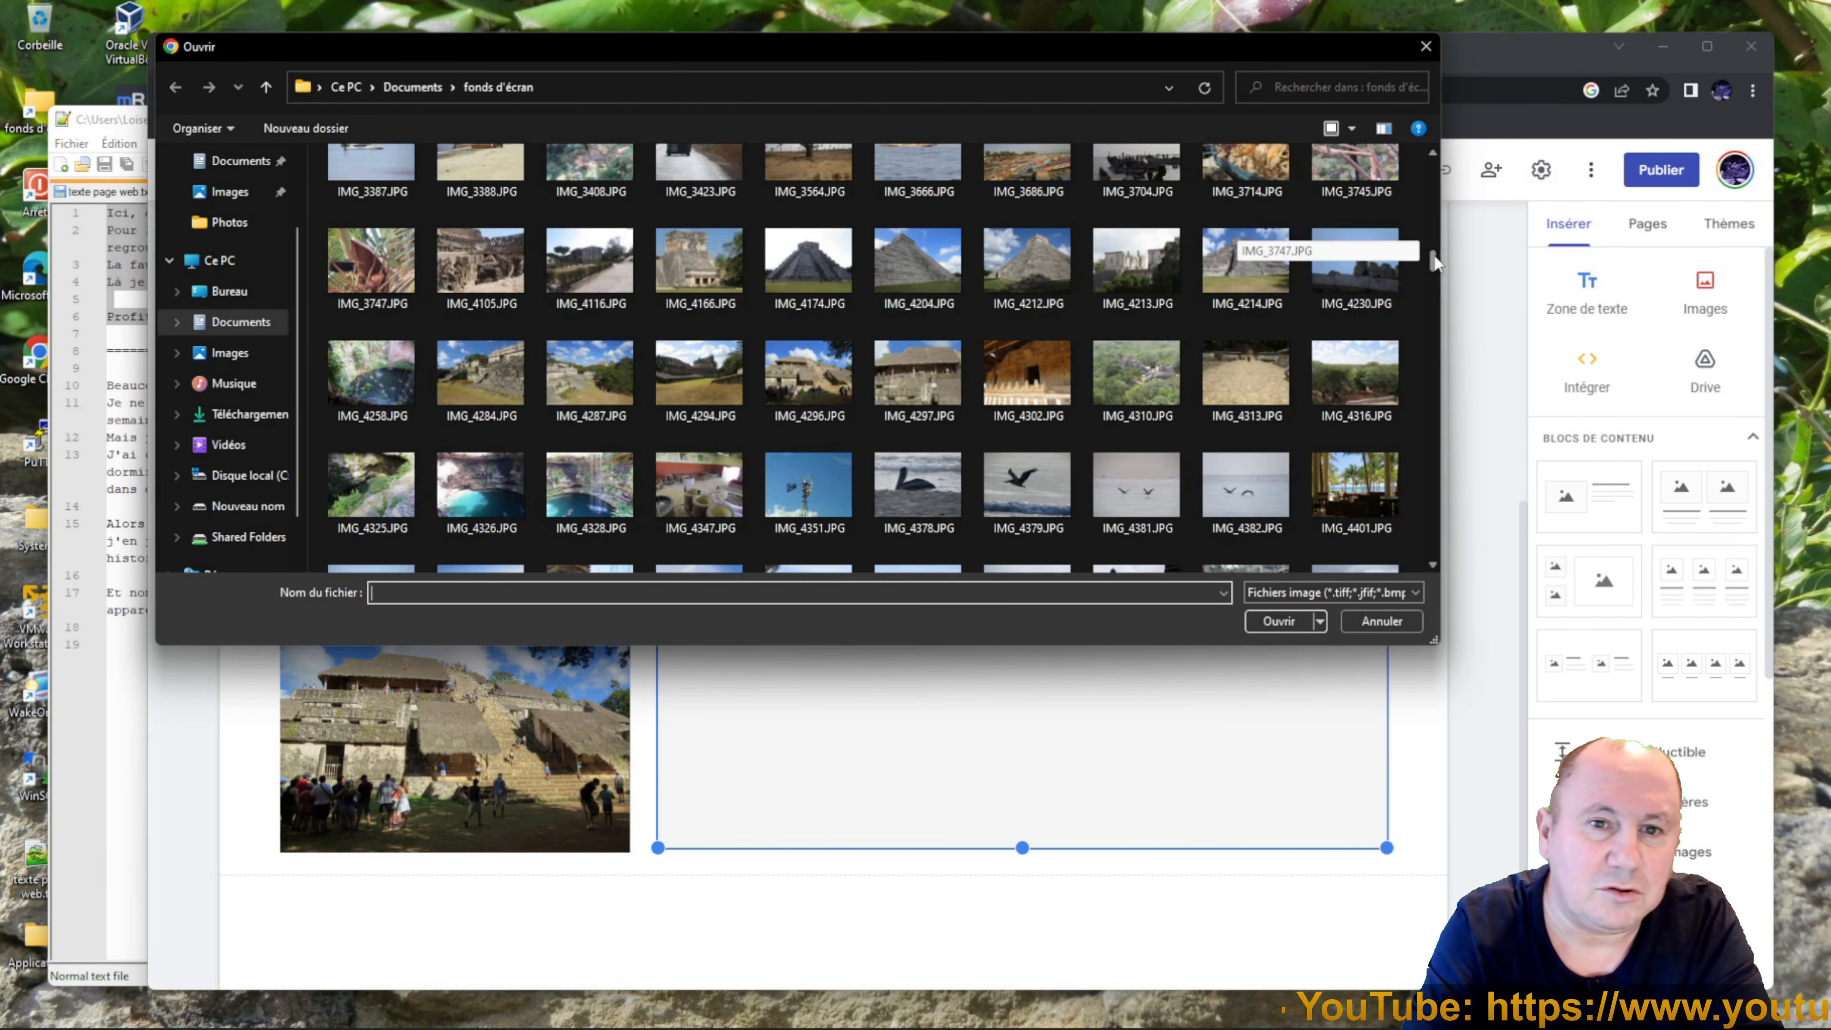
click(448, 485)
double_click(448, 484)
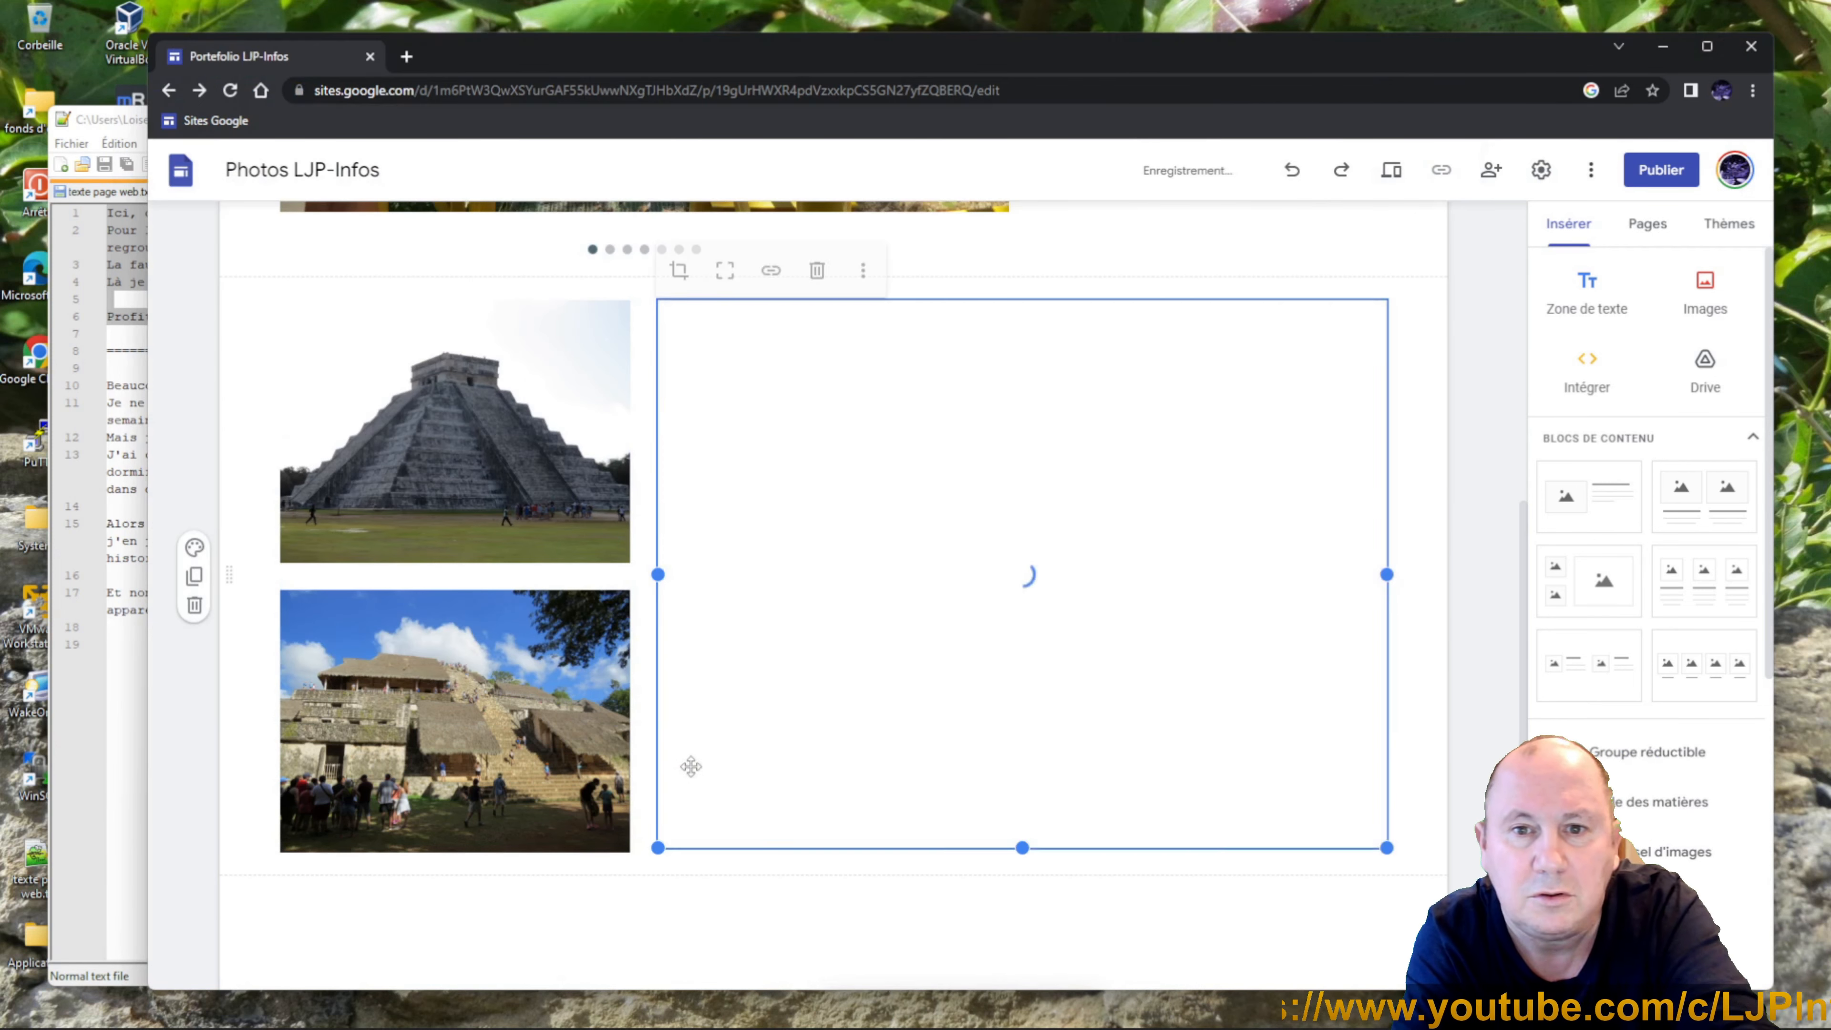
click(773, 940)
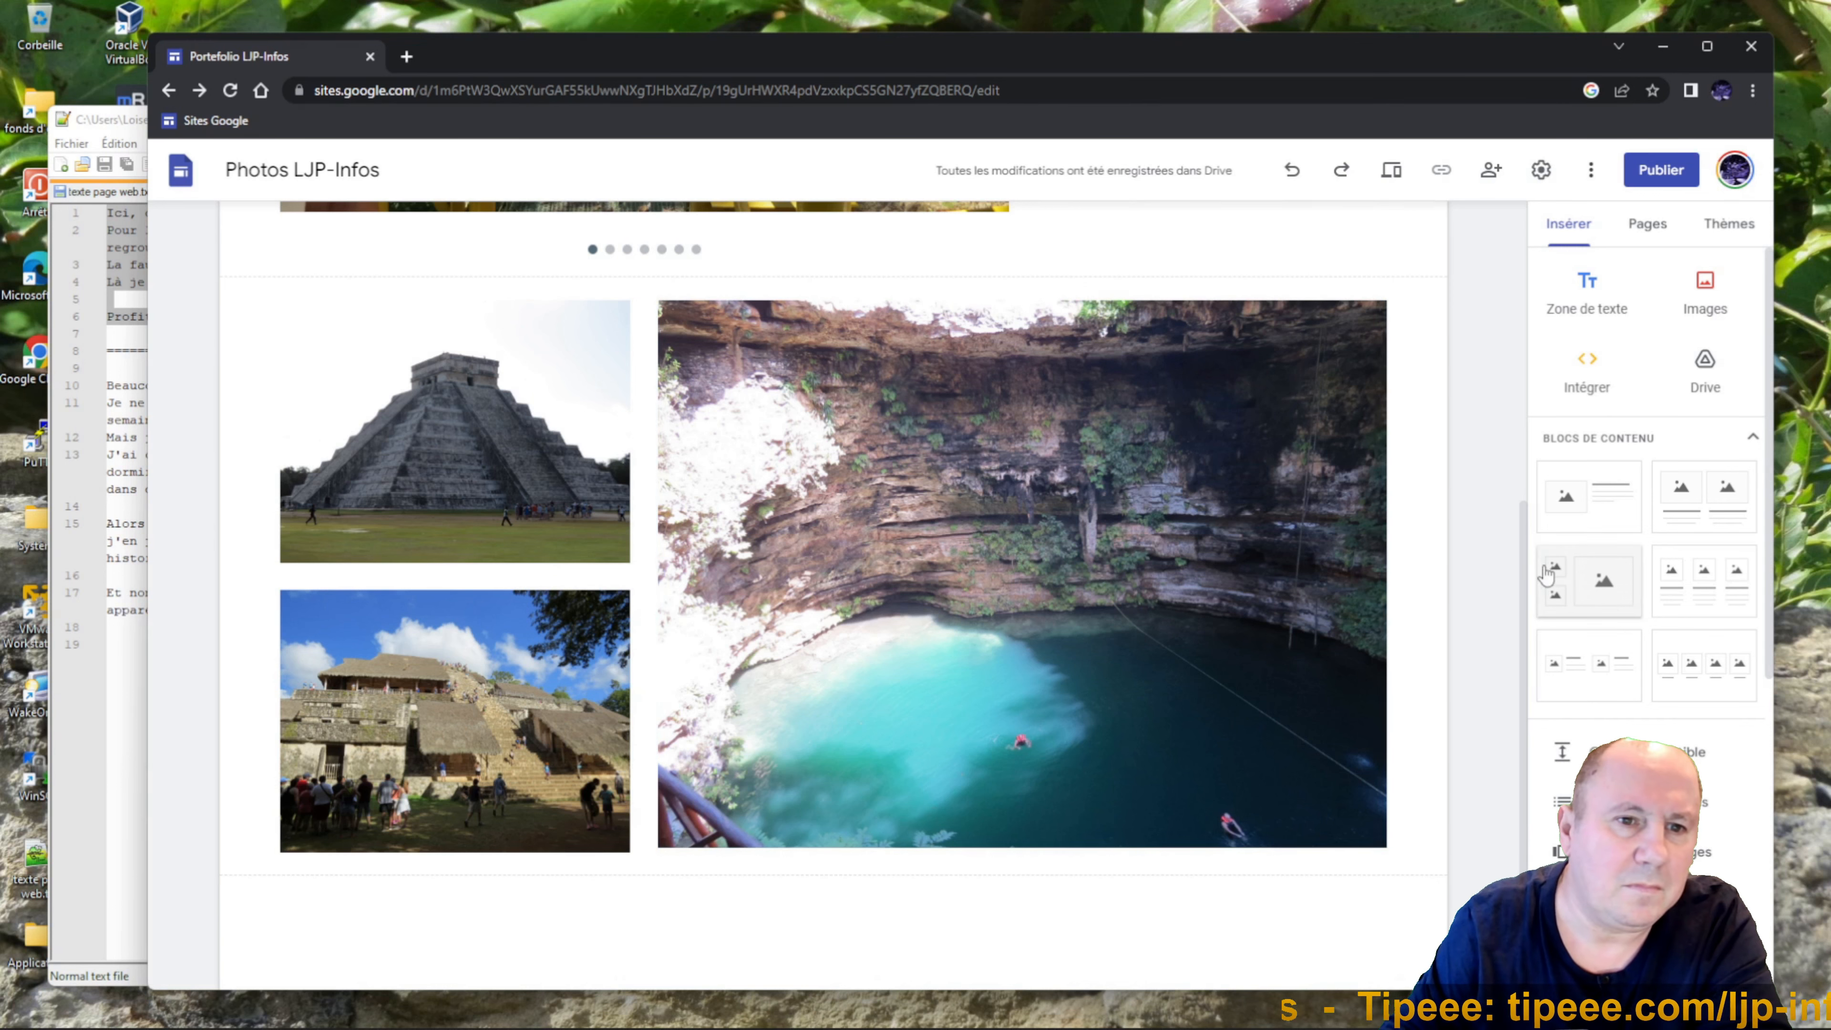
Add another three-image section with the fisherman photo 019.JPG in its top-left slot.
click(1612, 590)
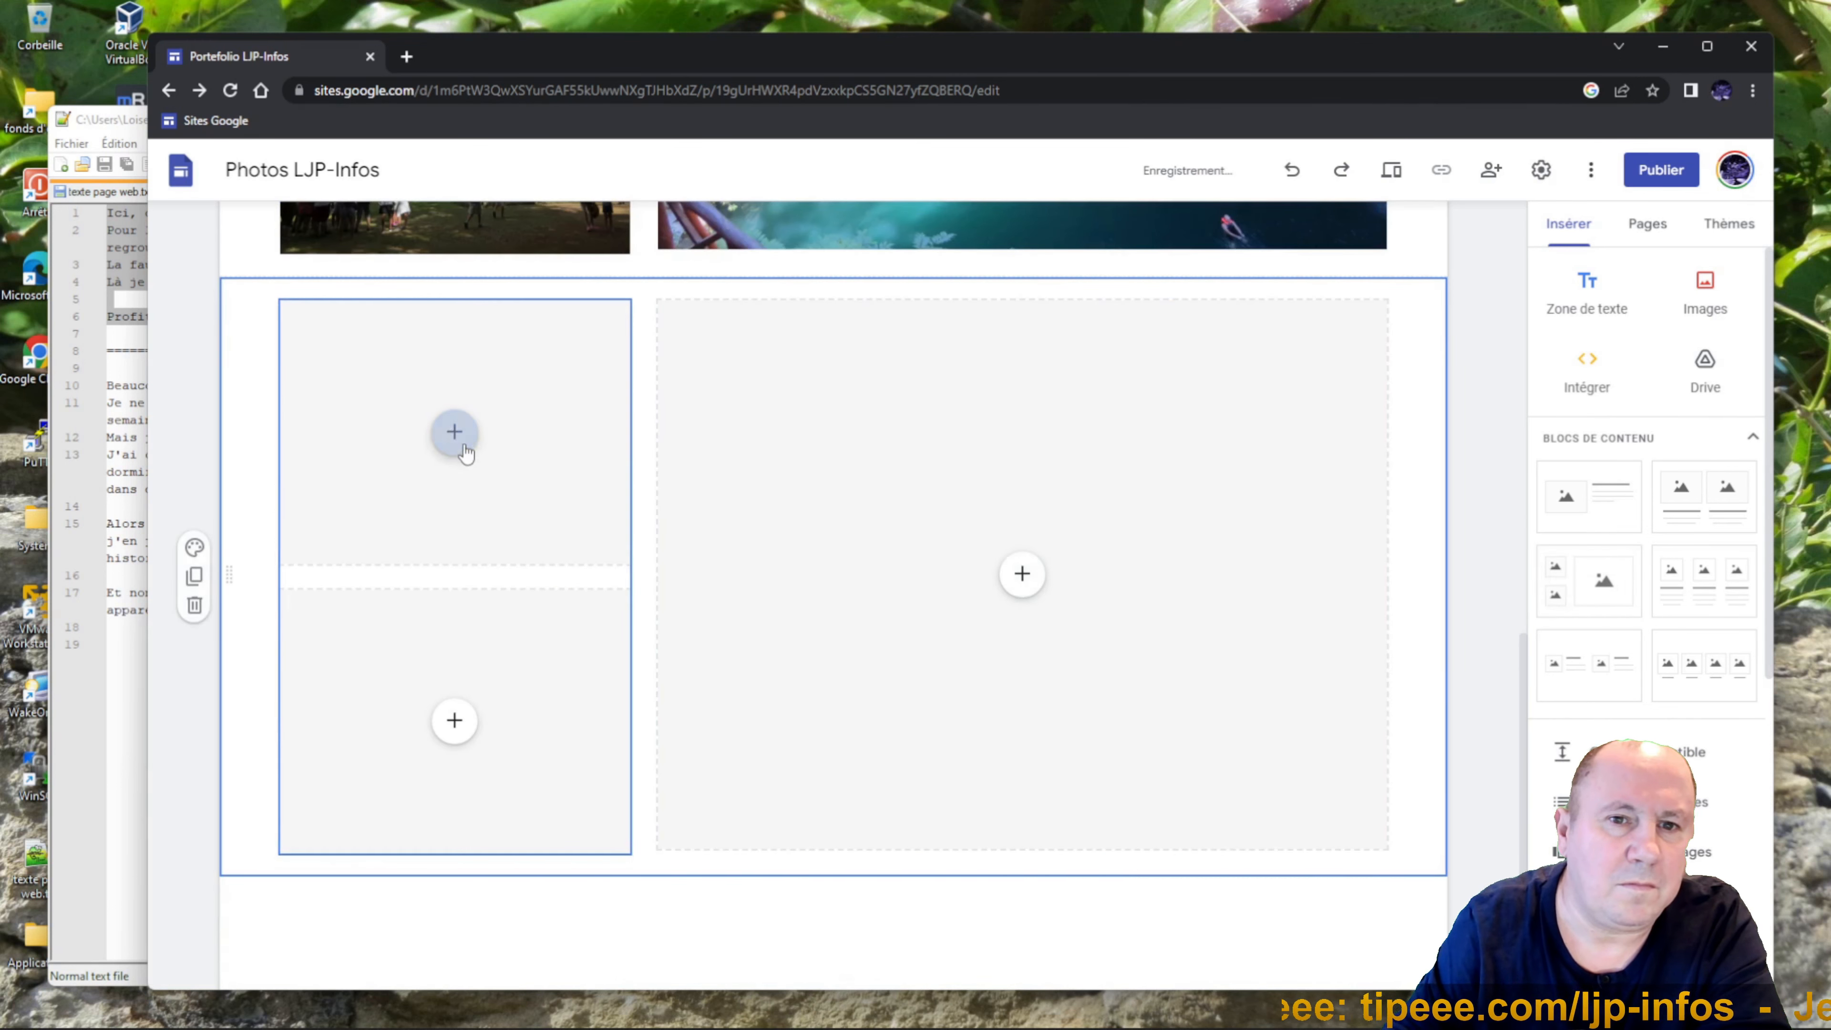
click(454, 431)
click(548, 492)
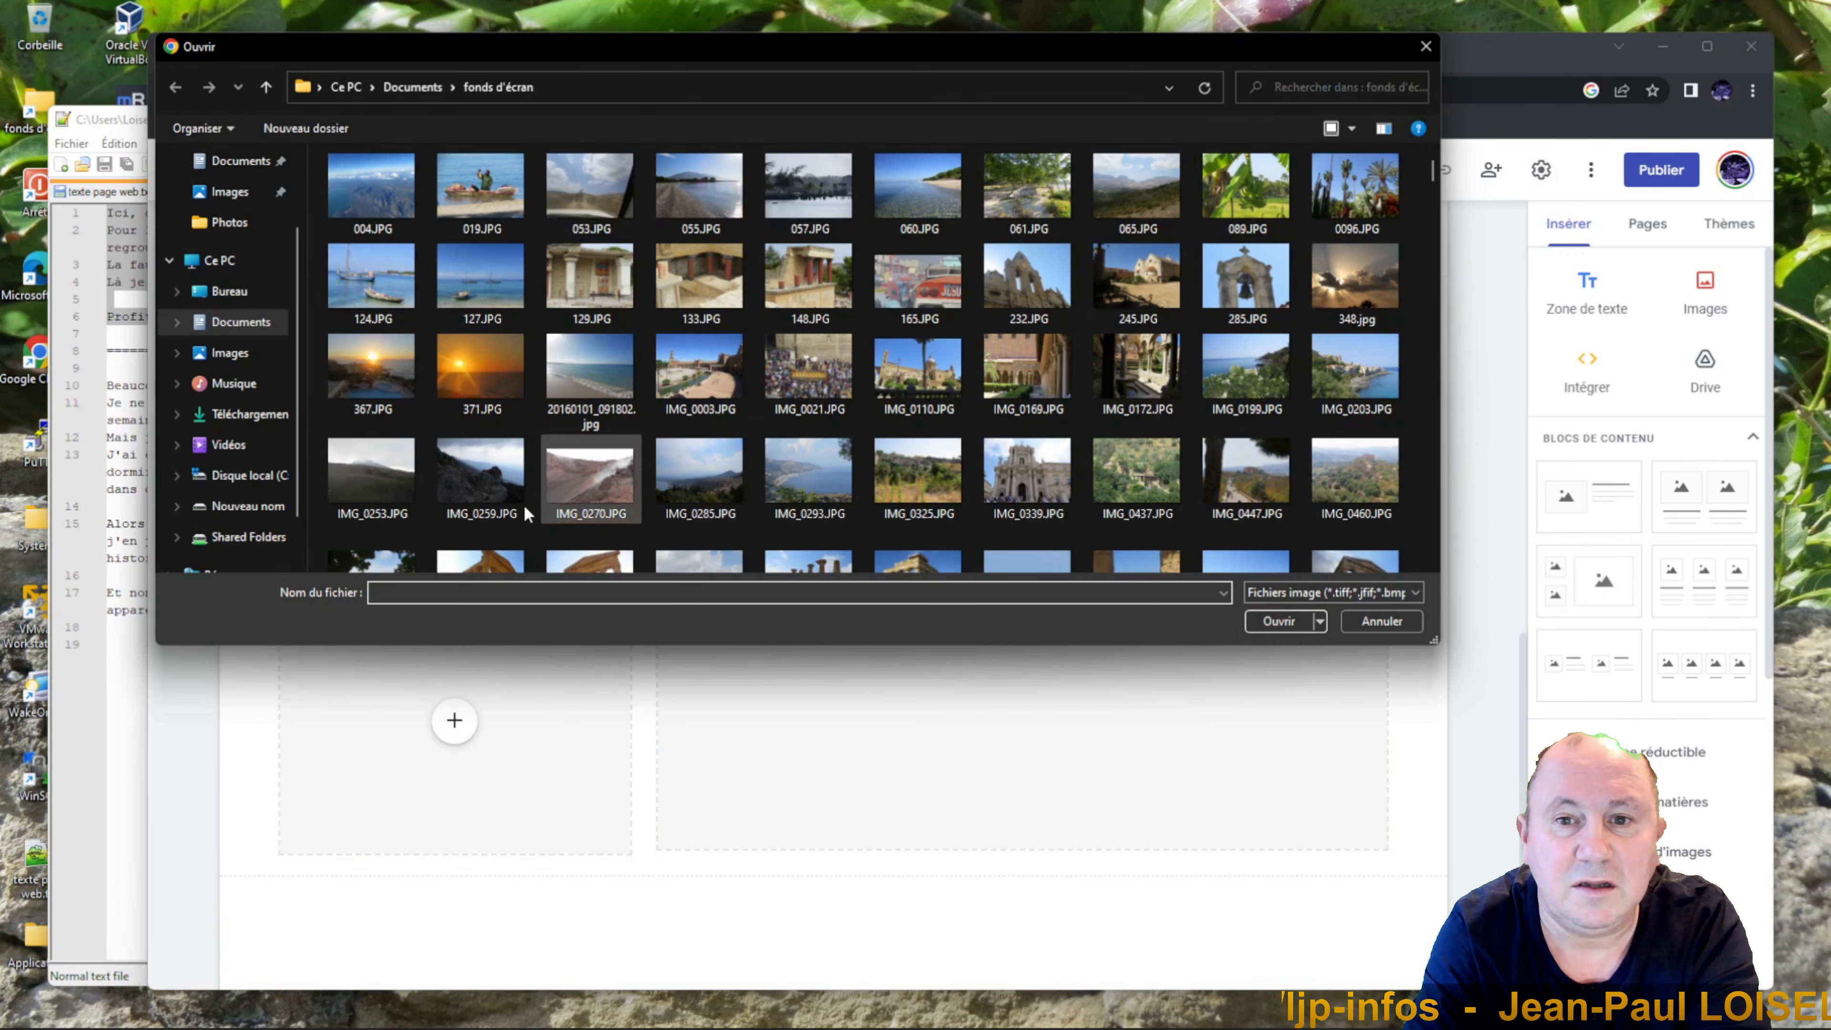
click(481, 189)
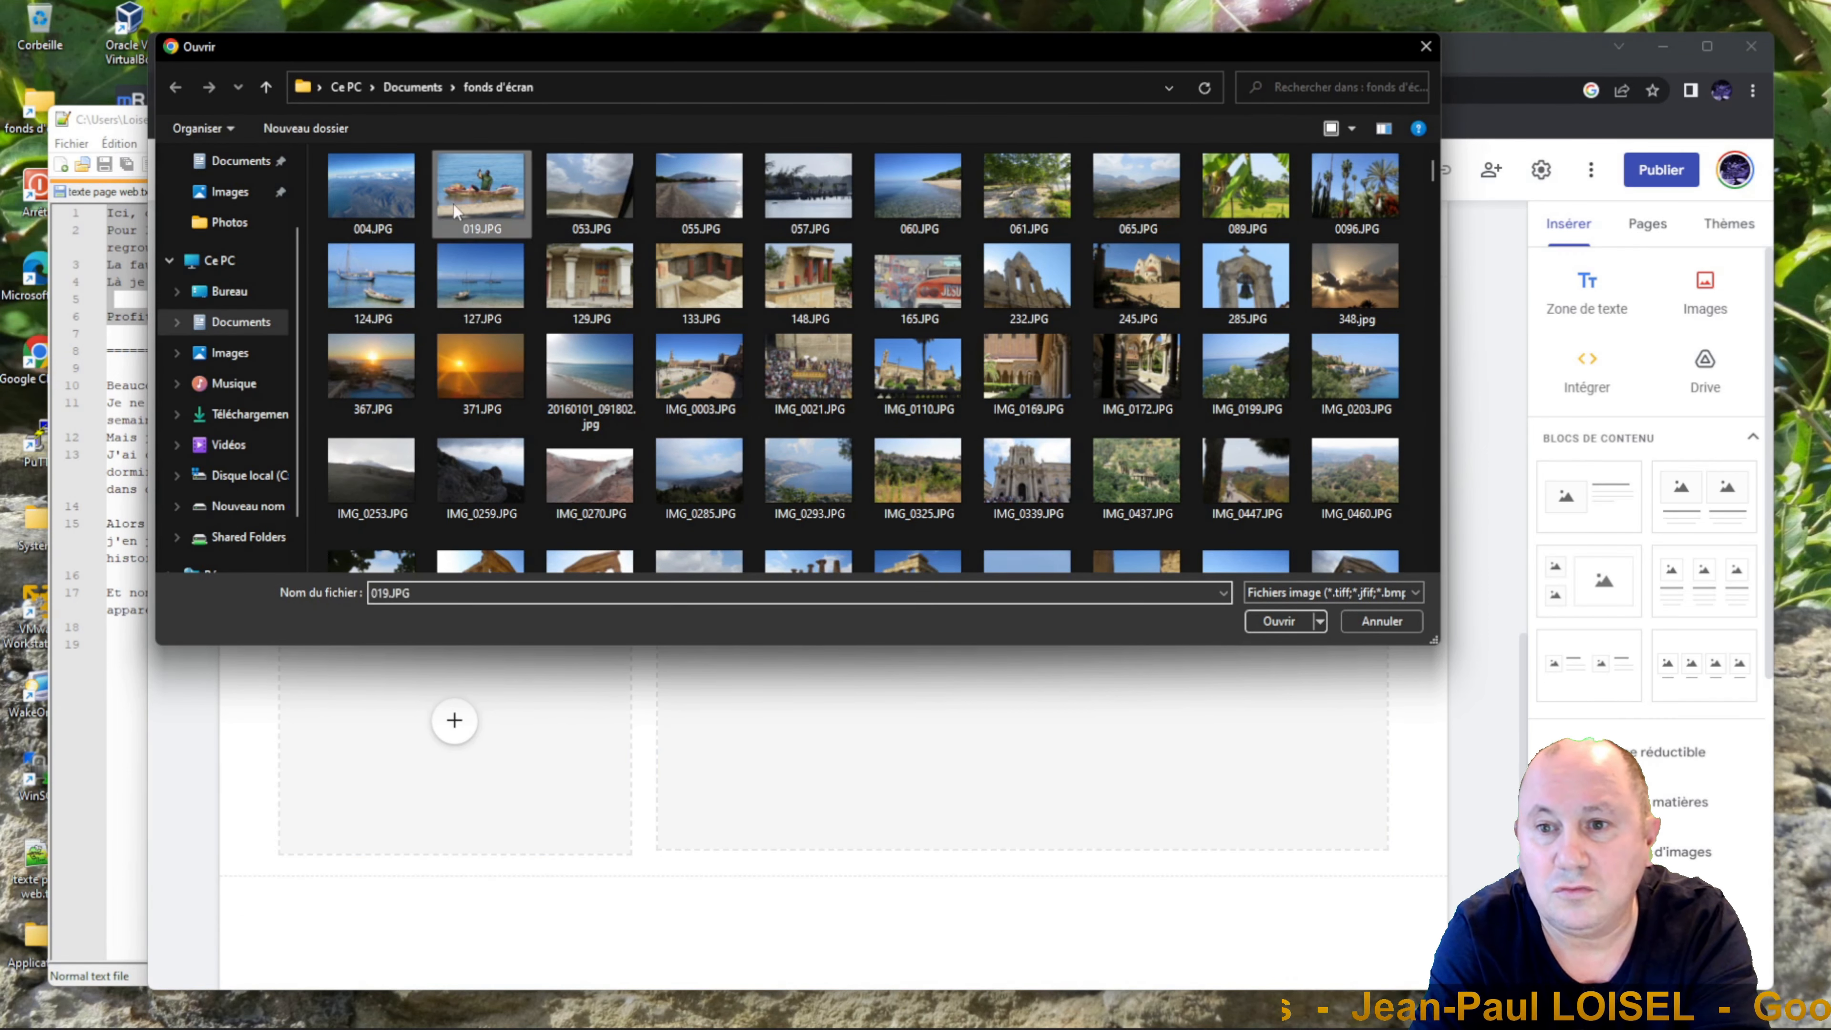
click(1279, 621)
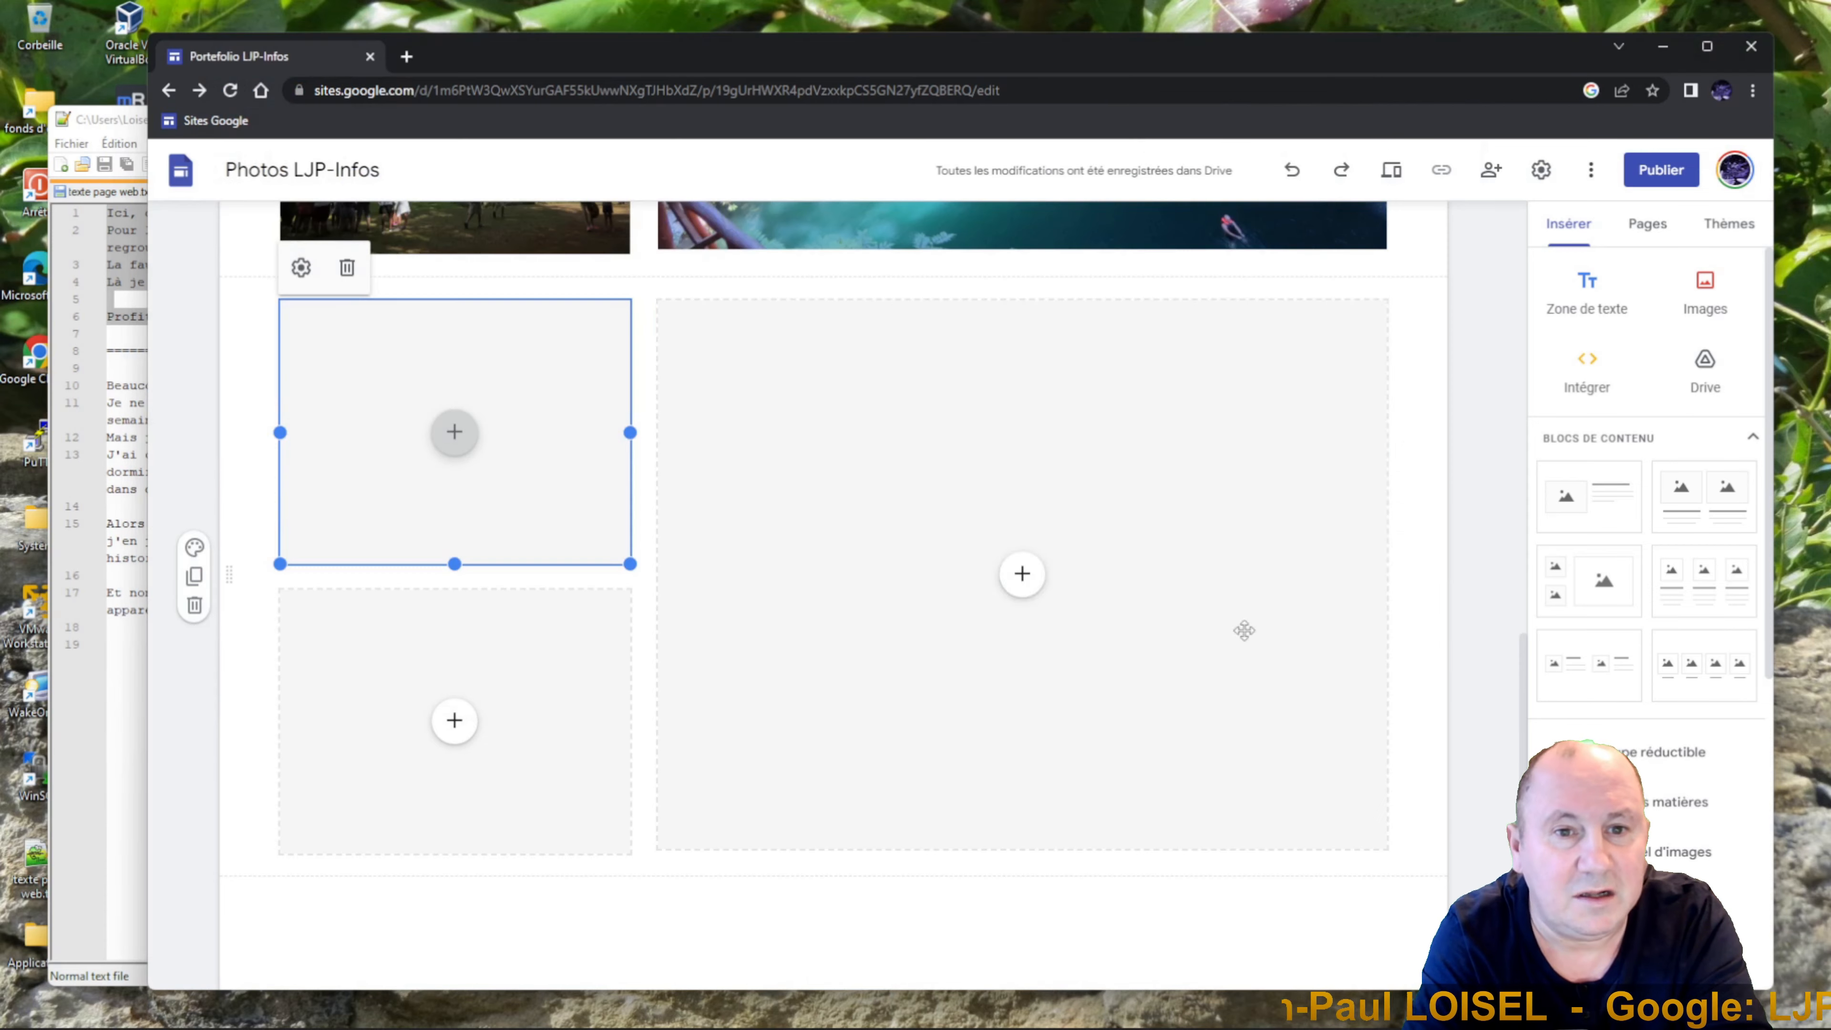
Upload the street-market photo 165.JPG into the lower slot.
click(454, 720)
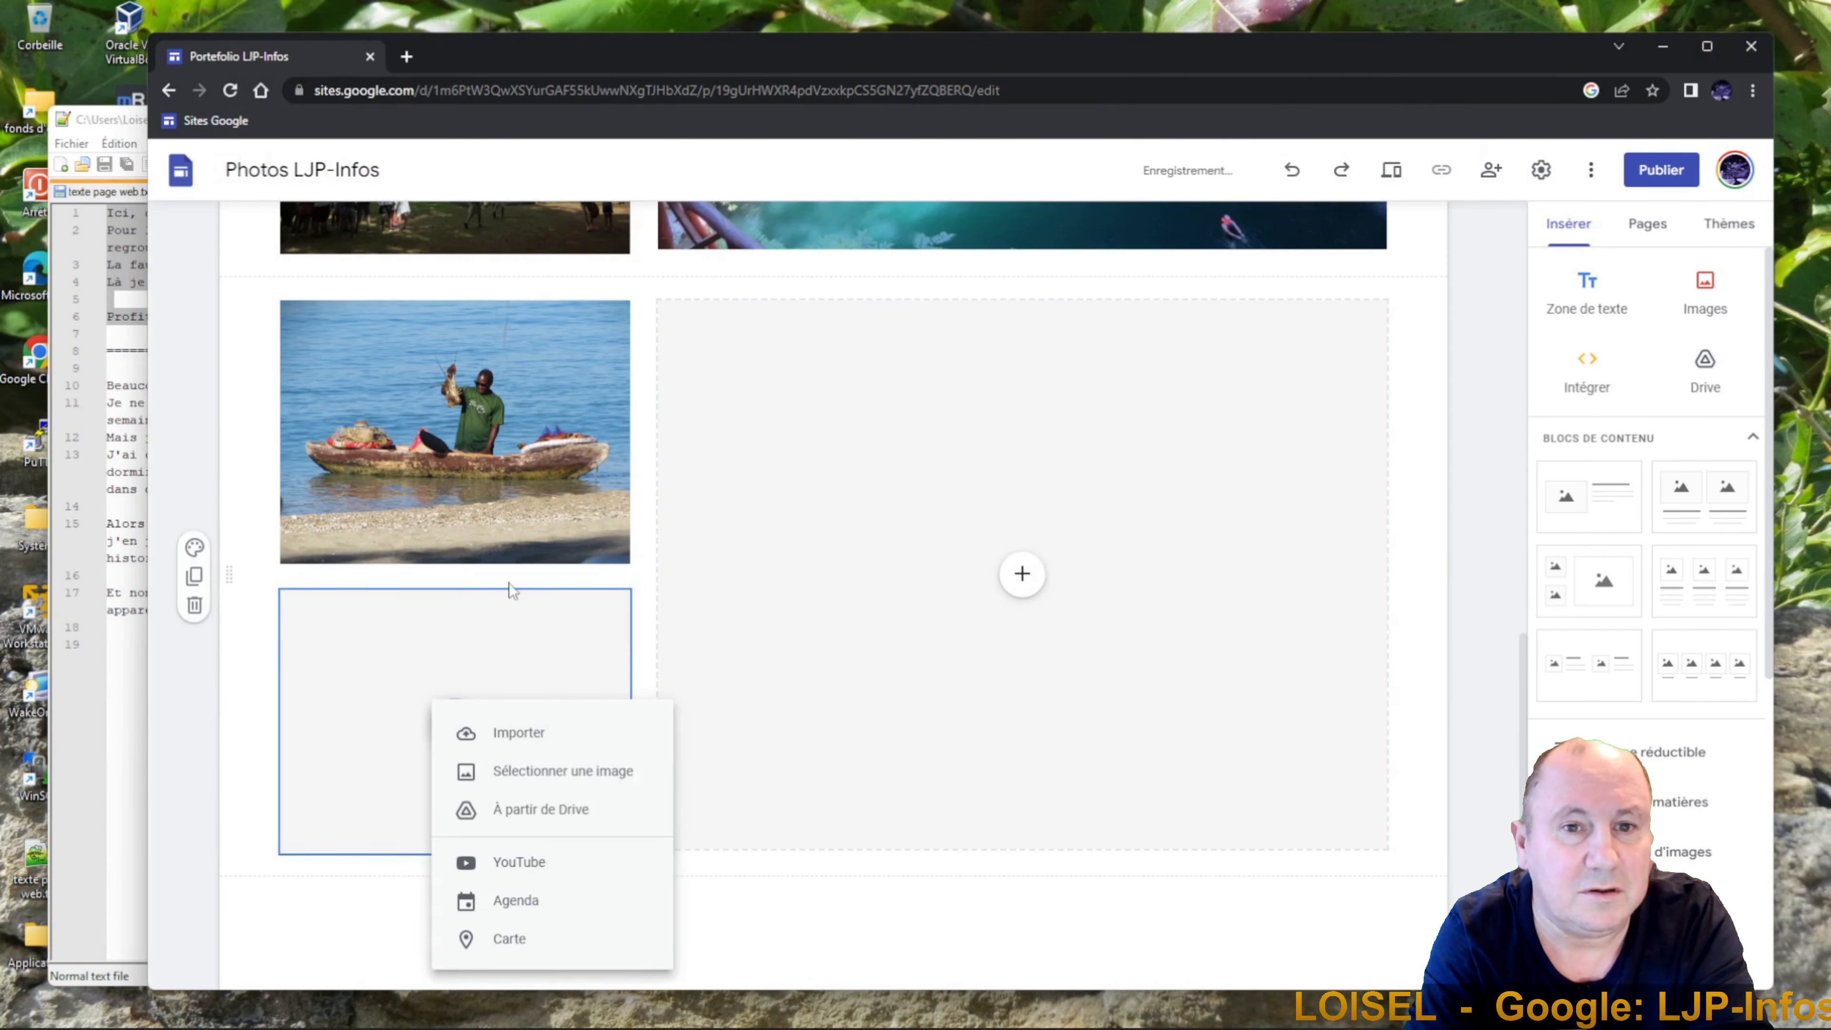
click(533, 732)
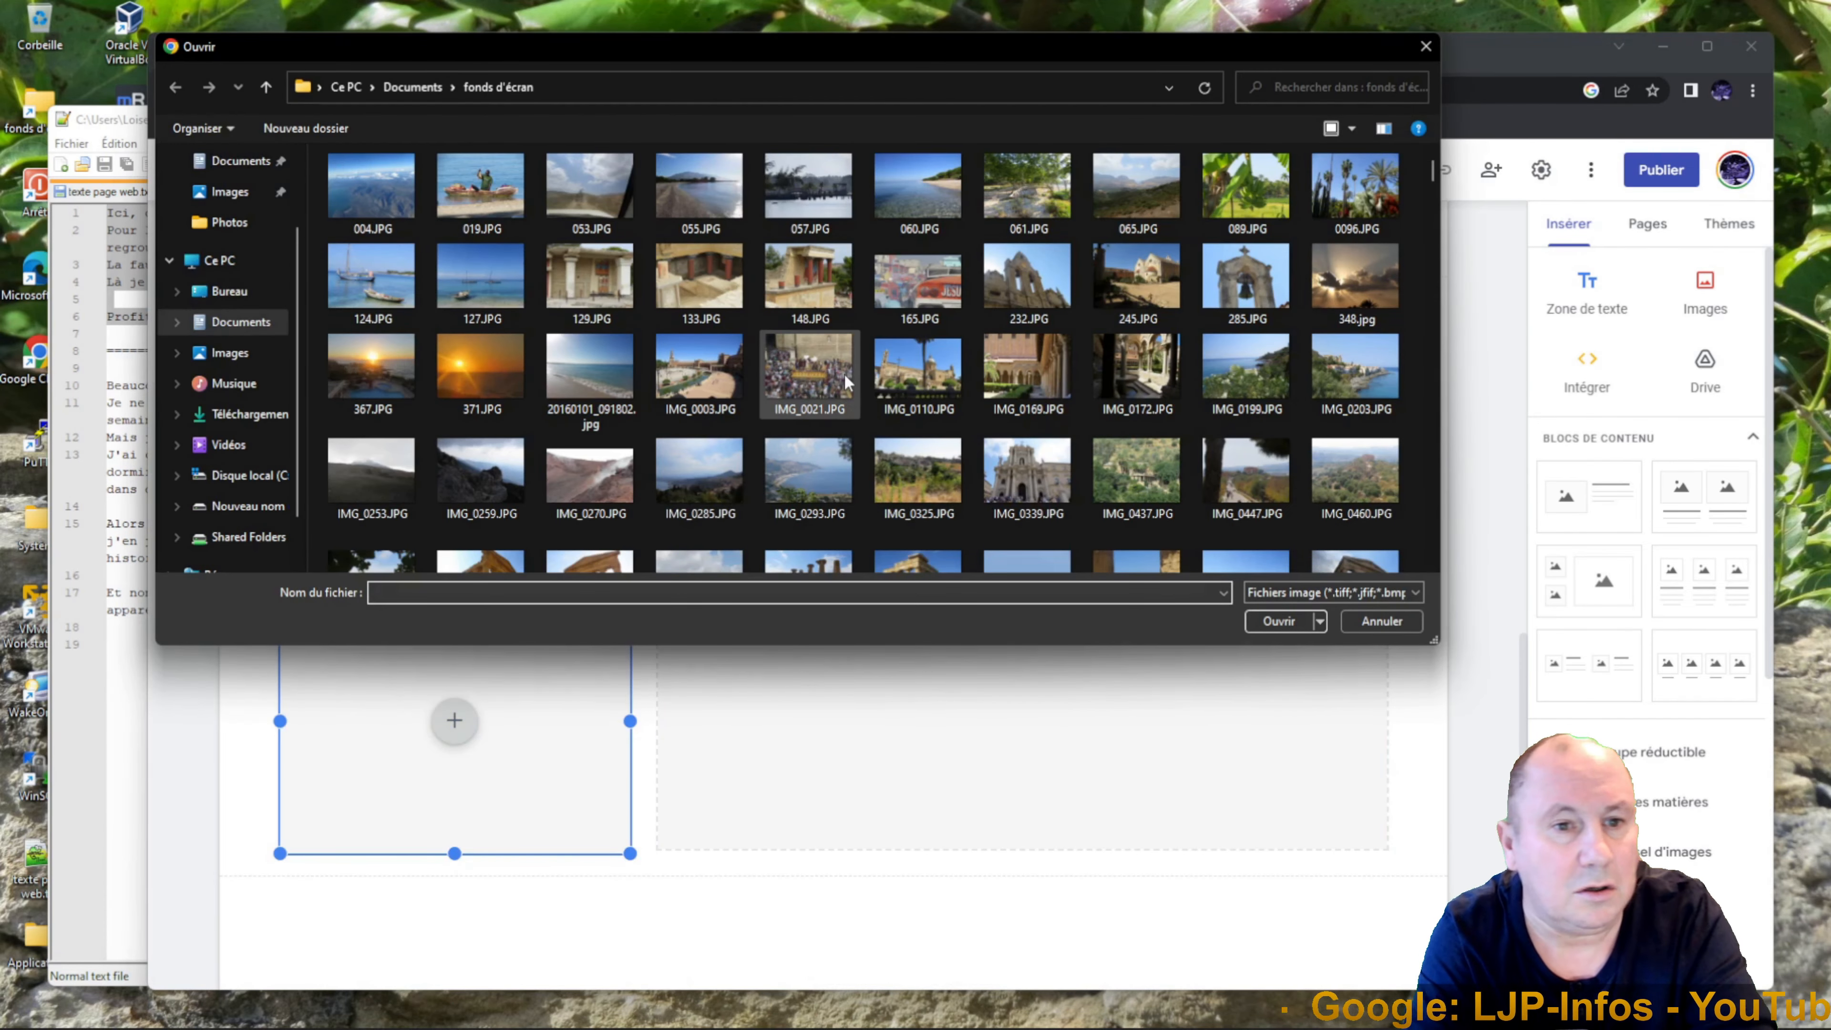
click(918, 277)
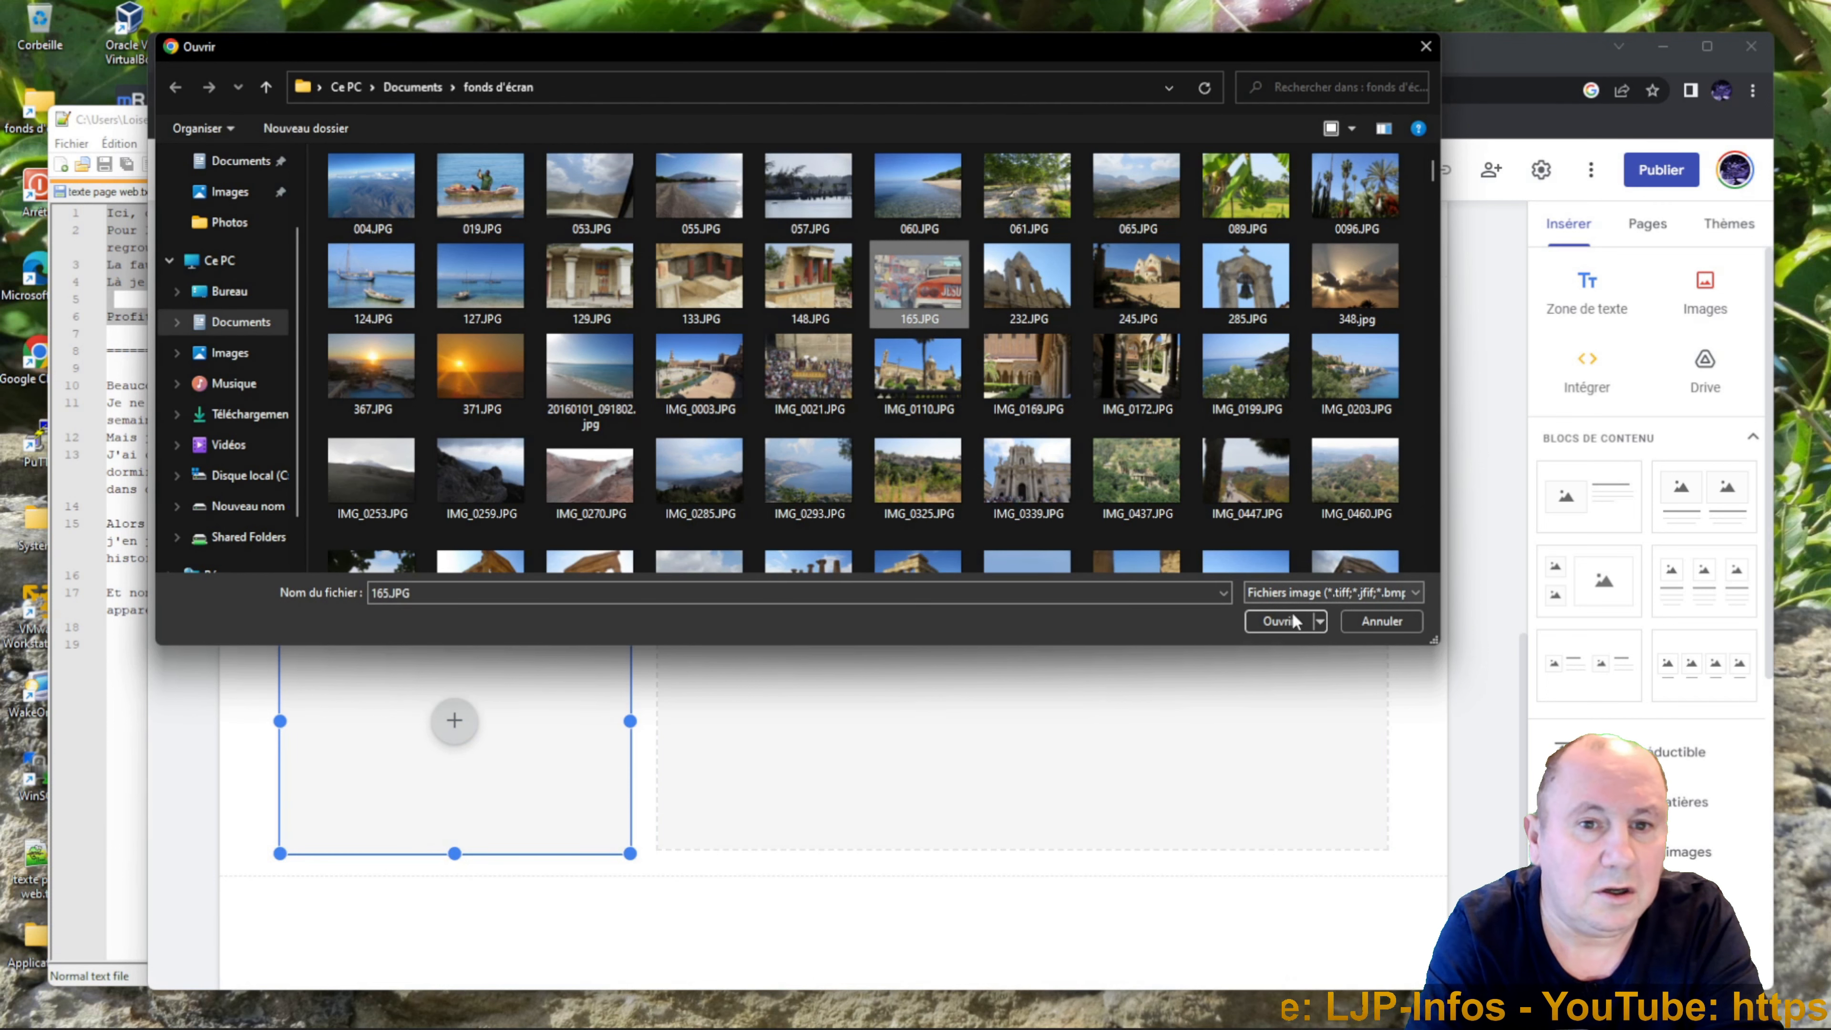
click(1276, 620)
Put the sailboat photo 124.JPG in the large slot and move the two small photos to its right.
click(1023, 574)
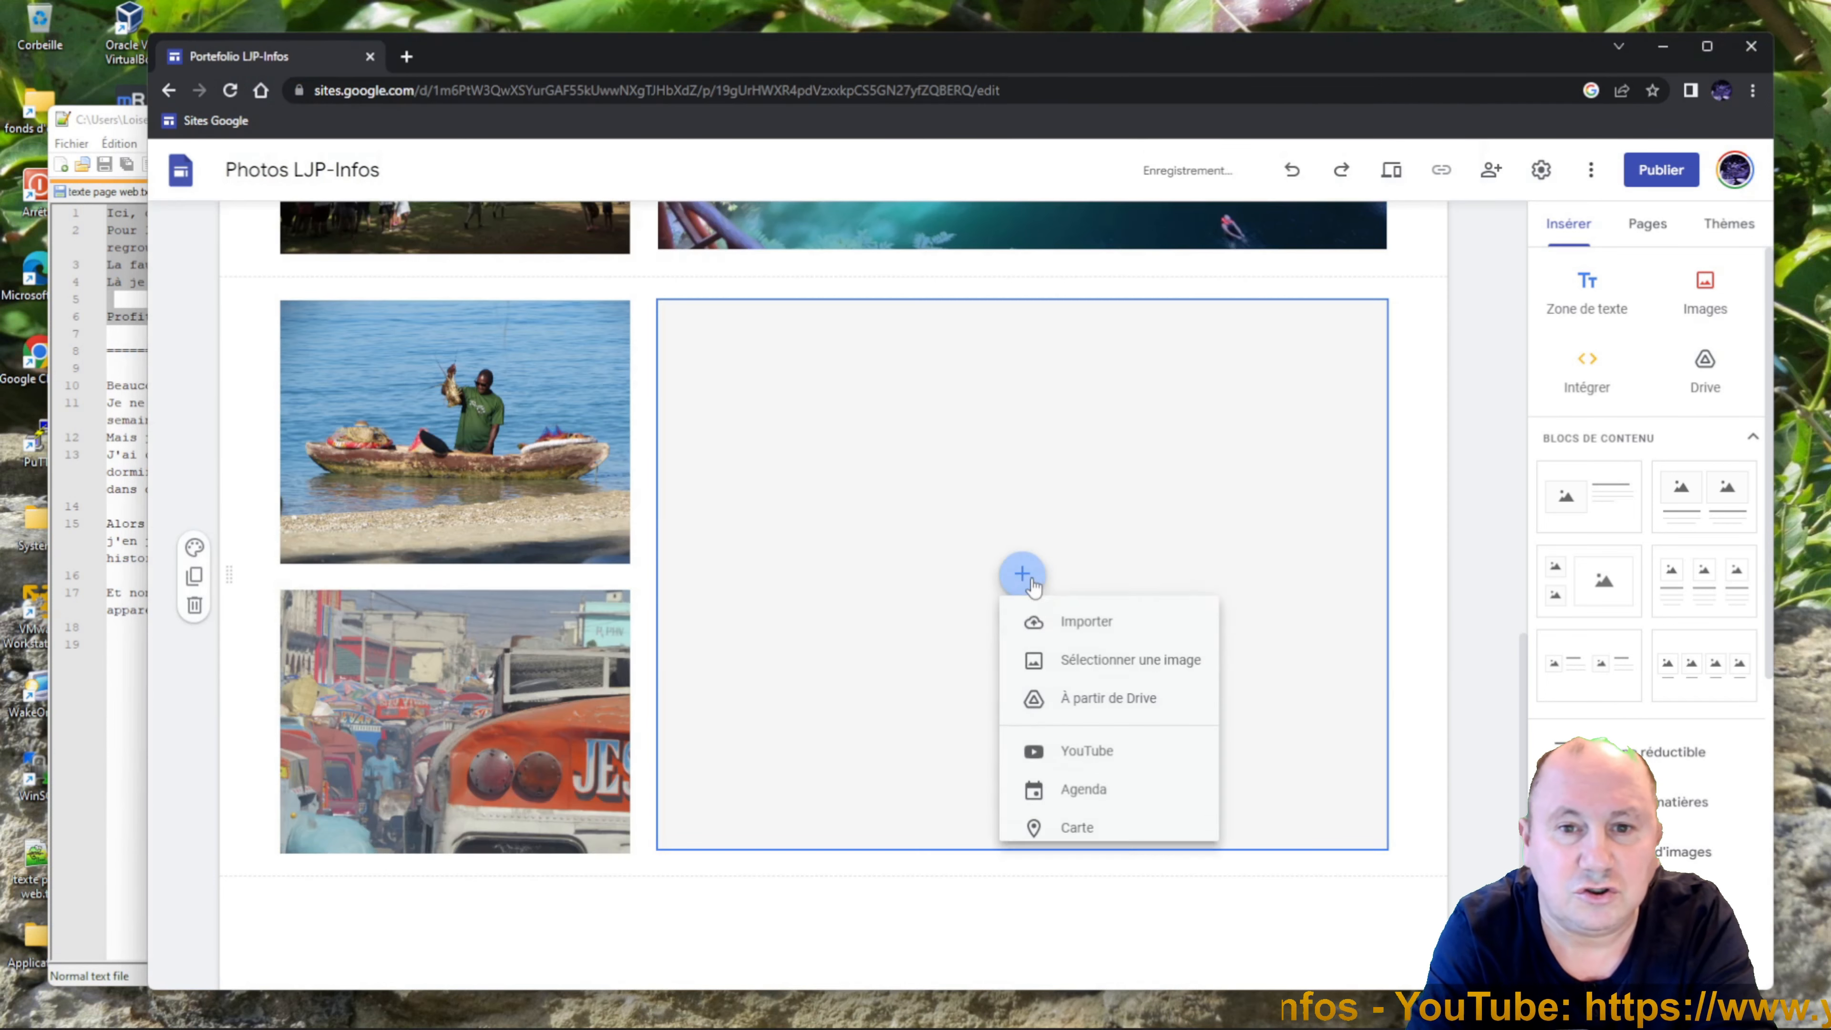
click(1083, 652)
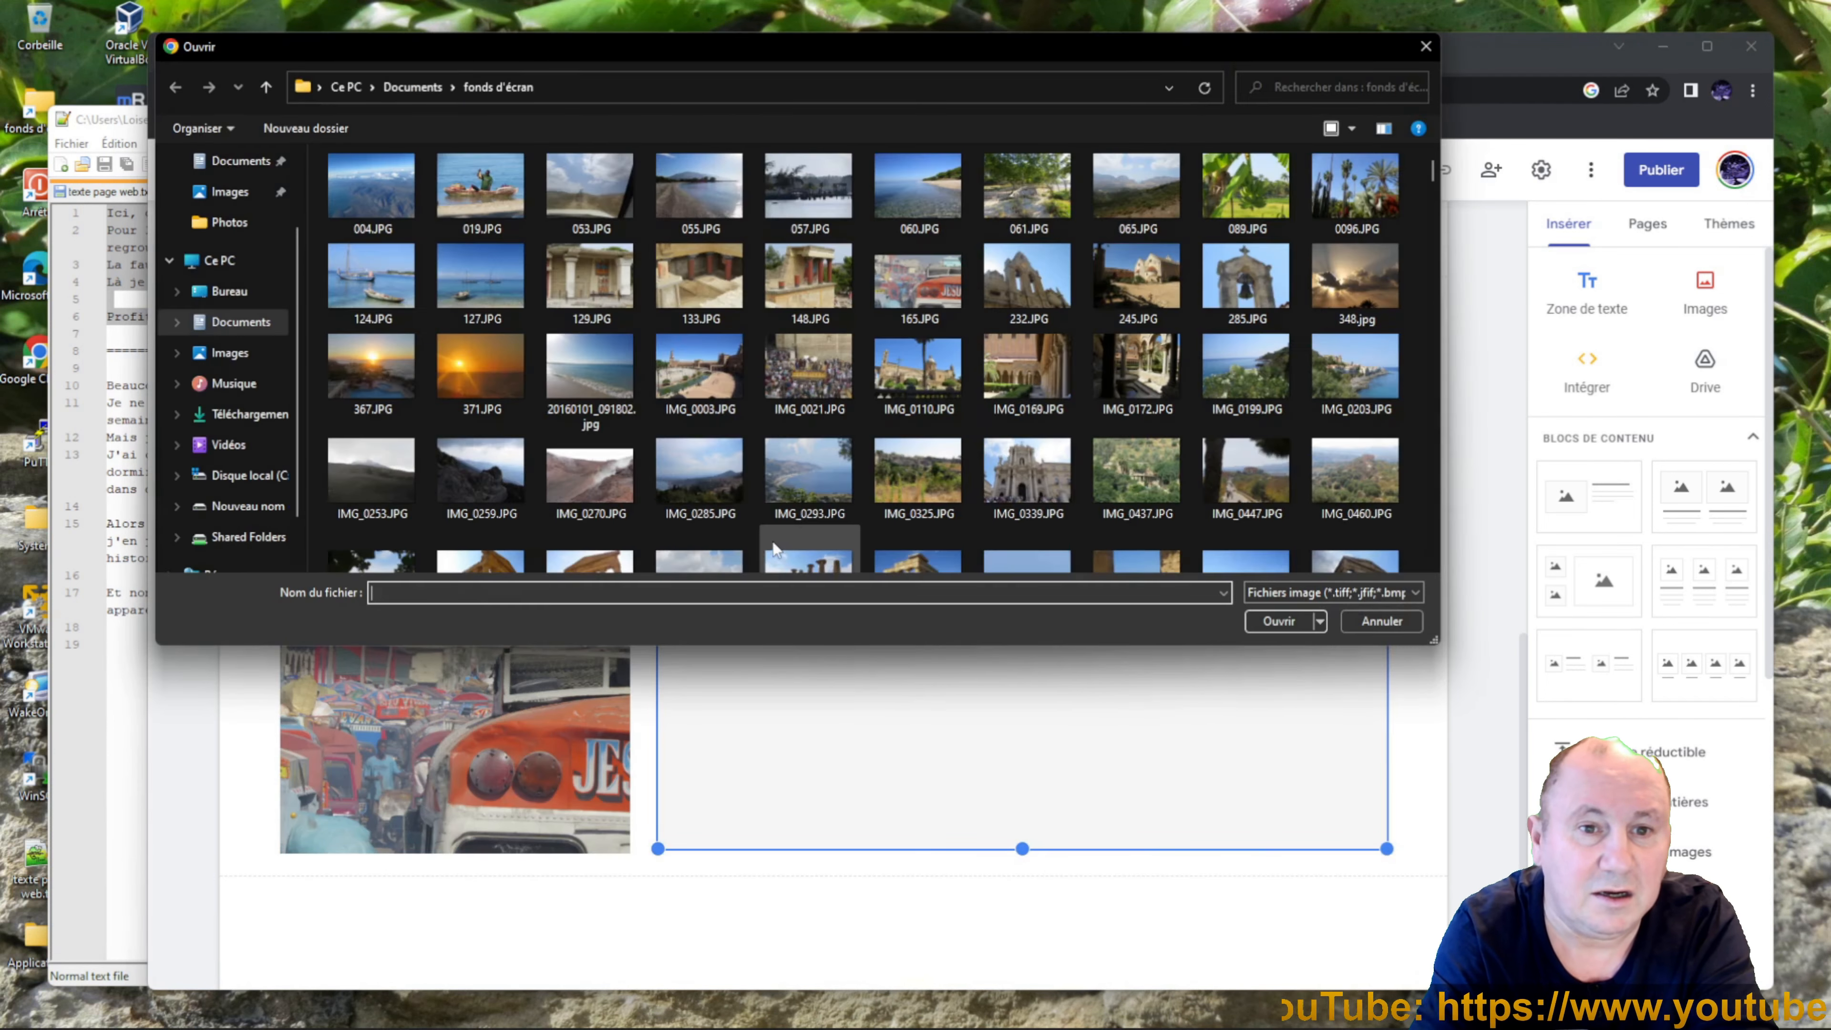
click(371, 282)
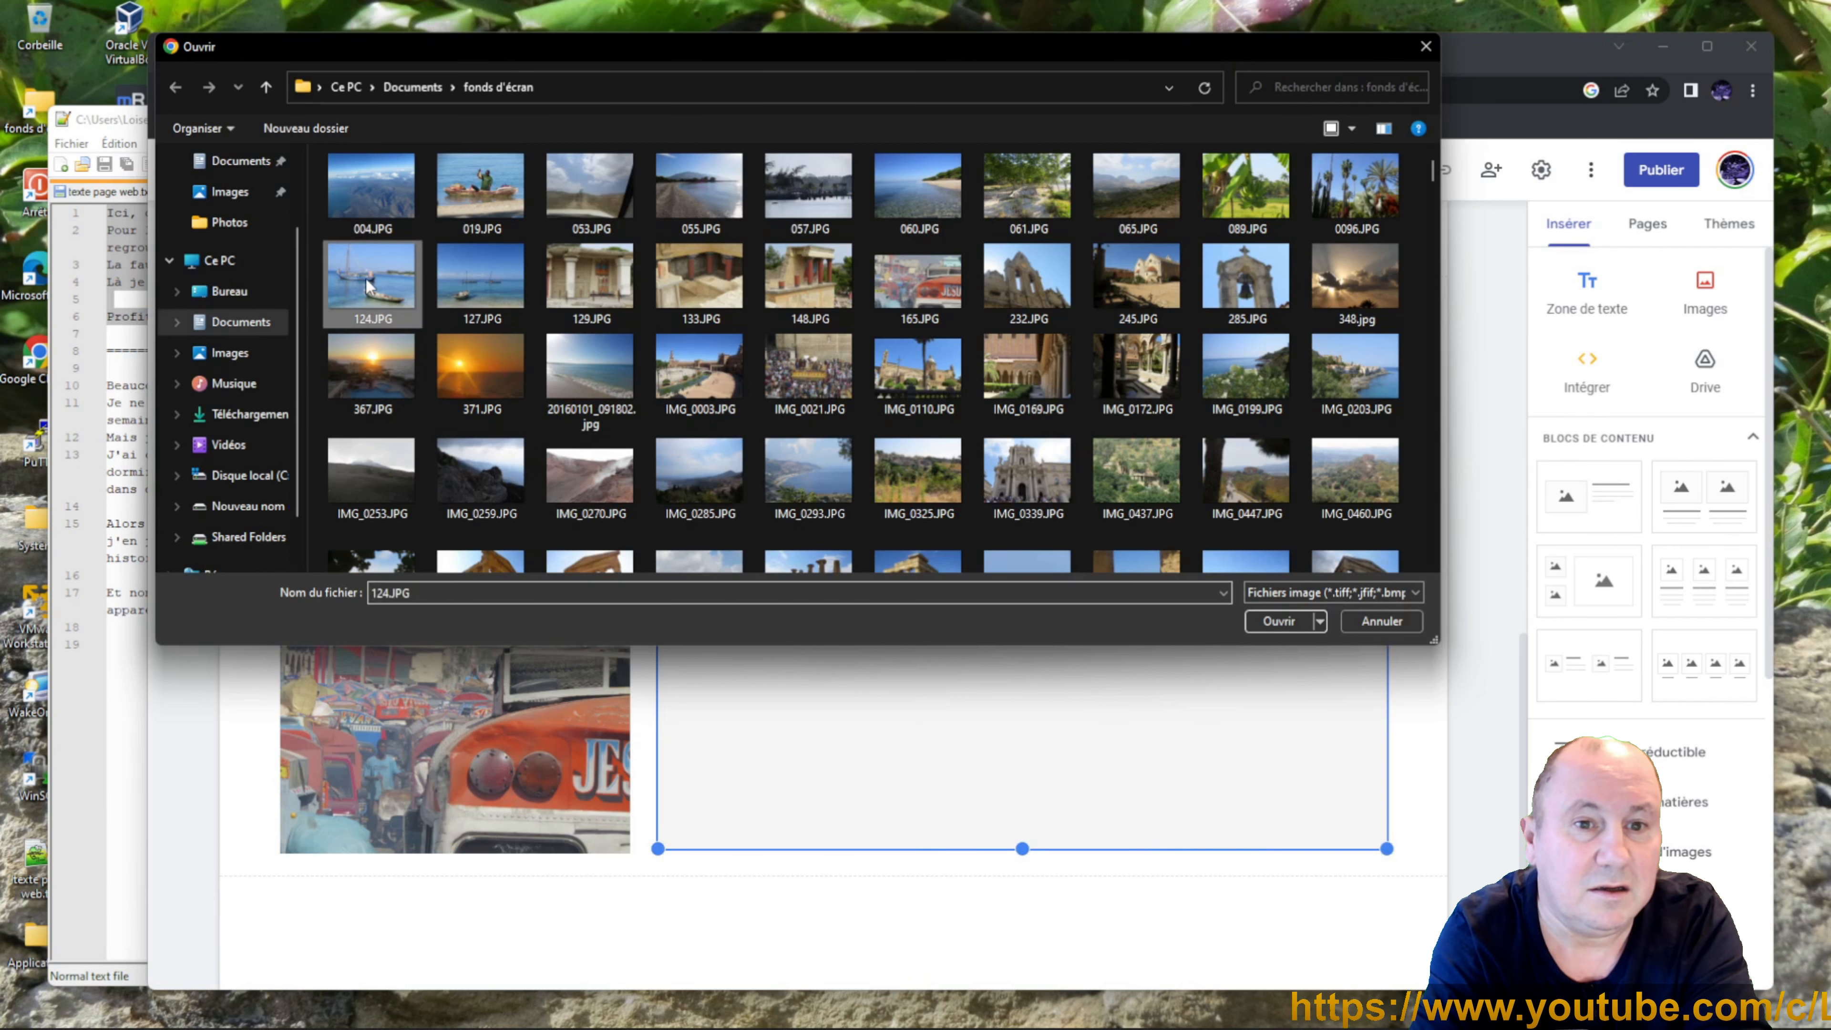
click(1268, 622)
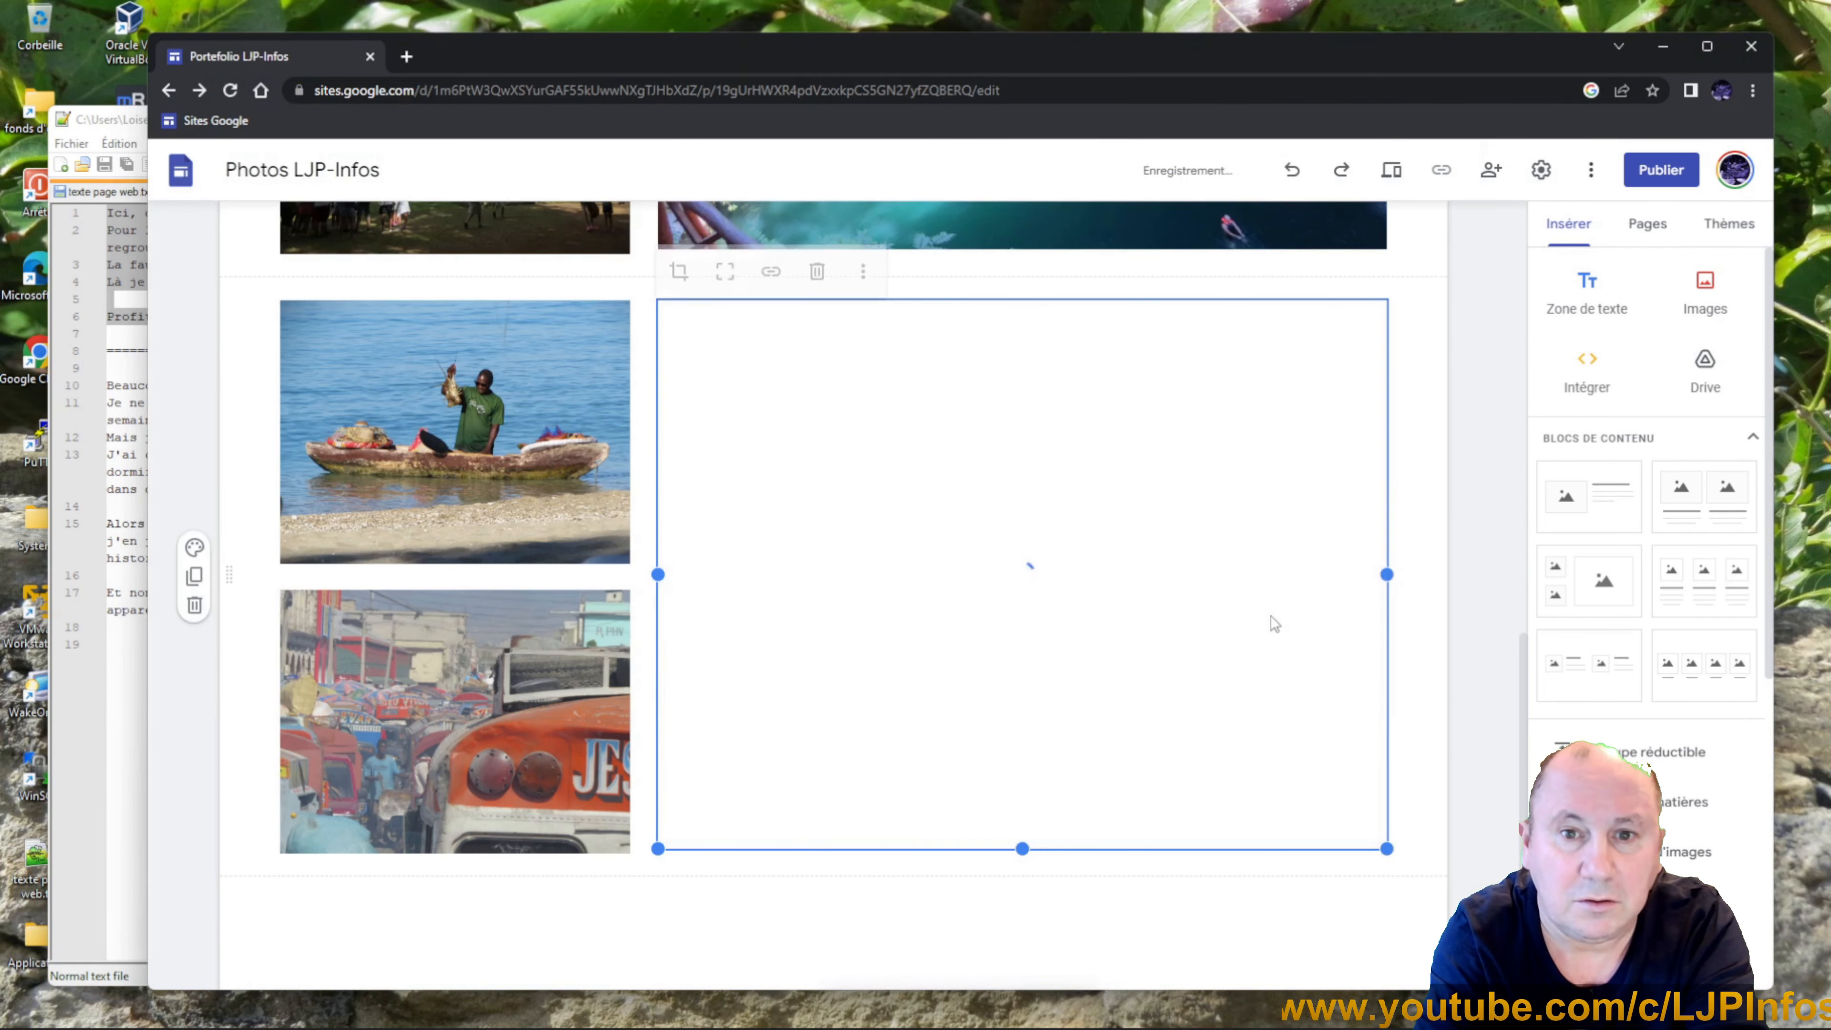
click(1181, 923)
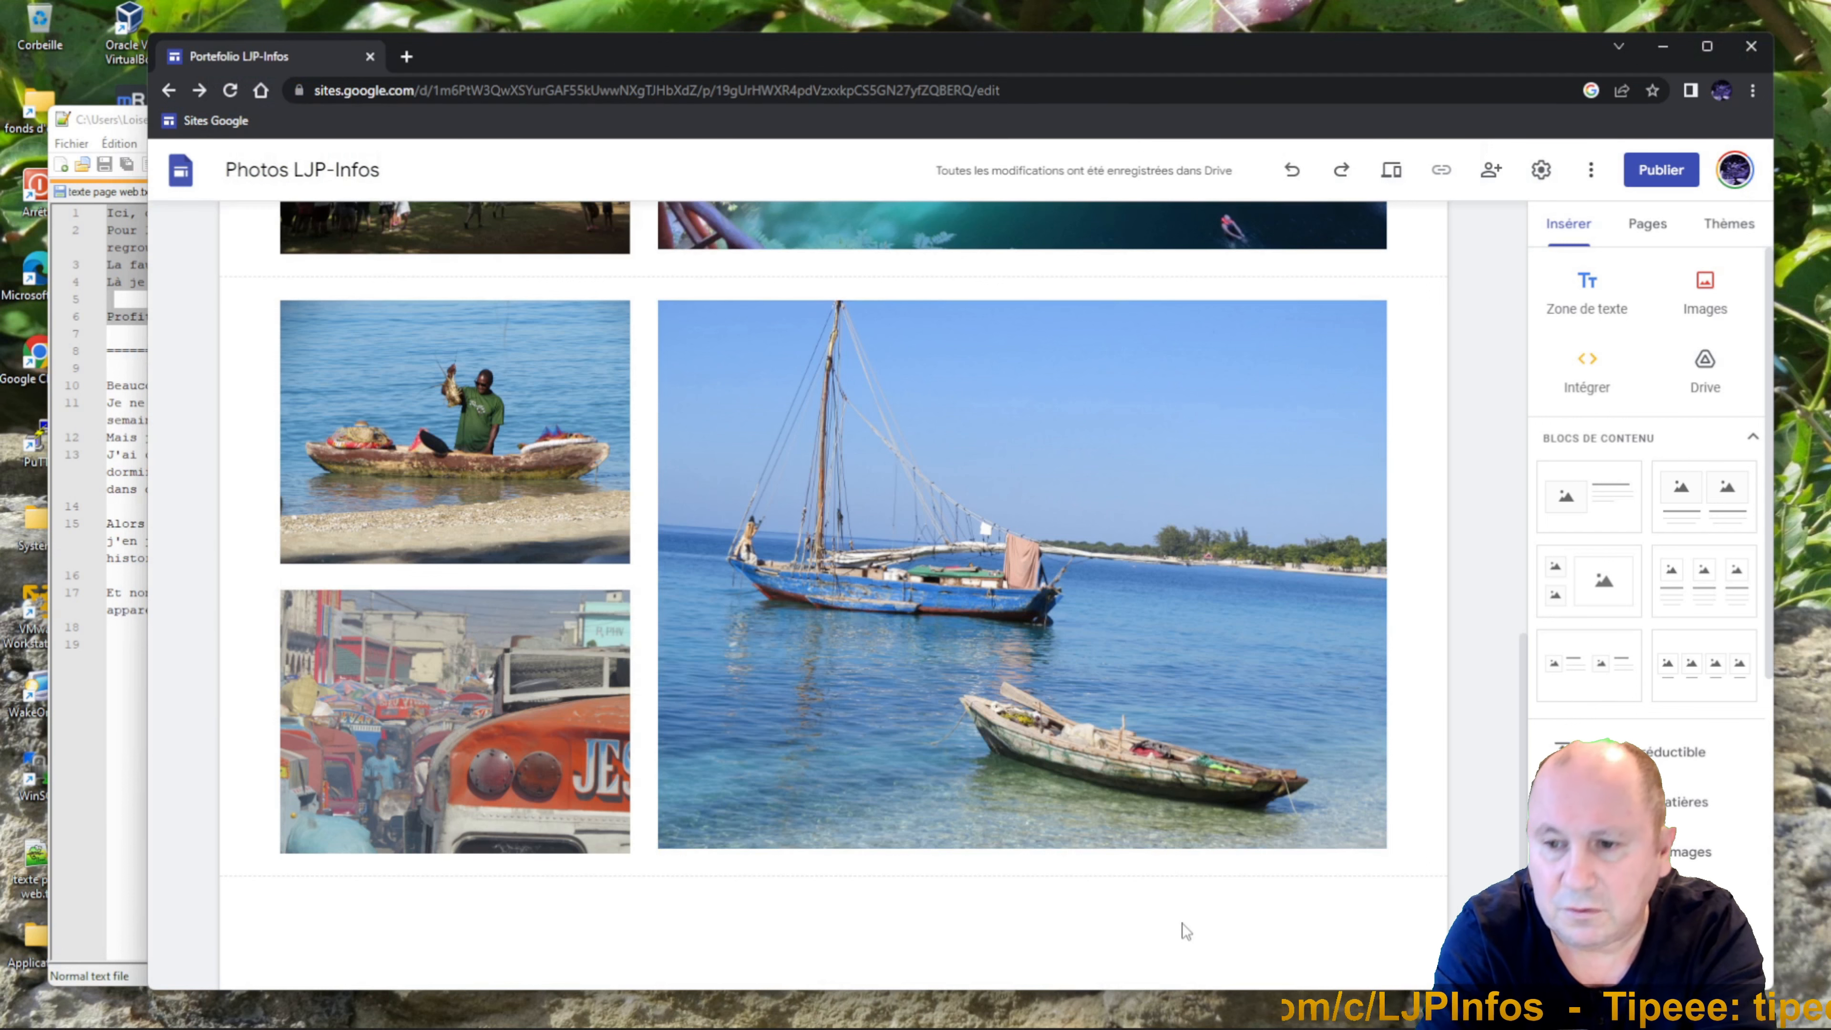
drag(455, 433, 1373, 569)
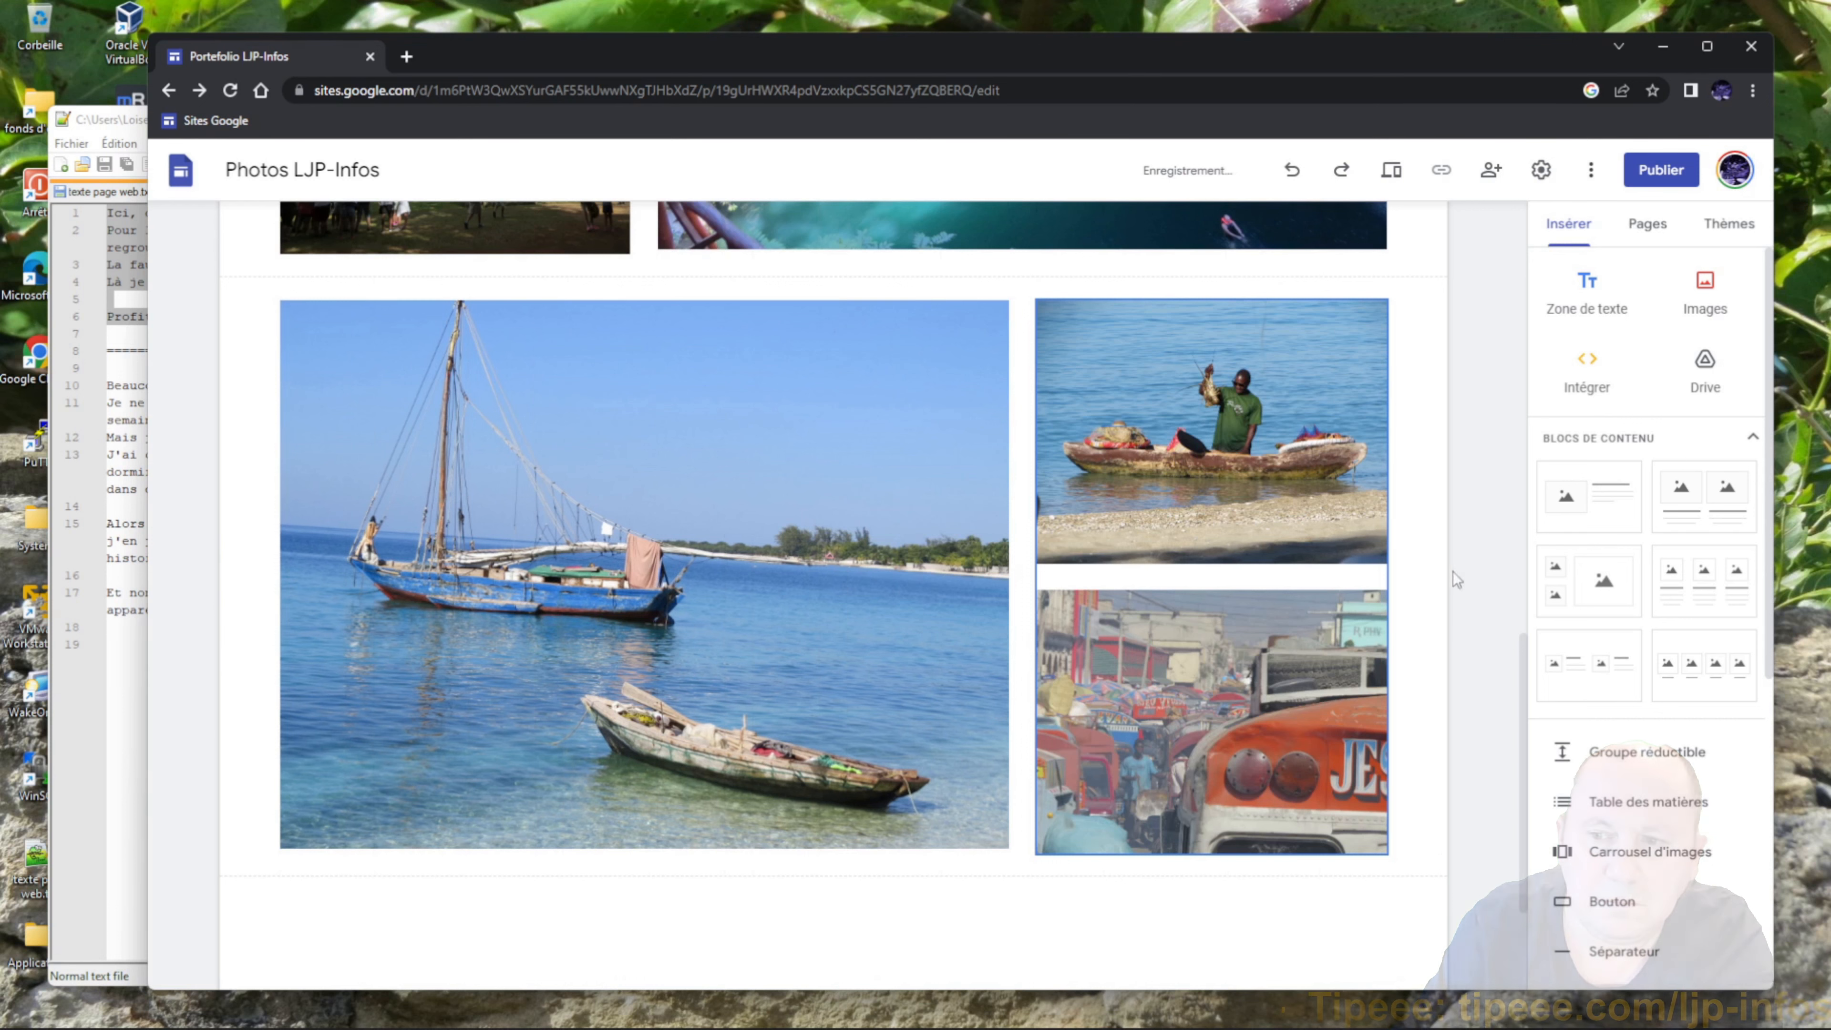
drag(1527, 678, 1583, 250)
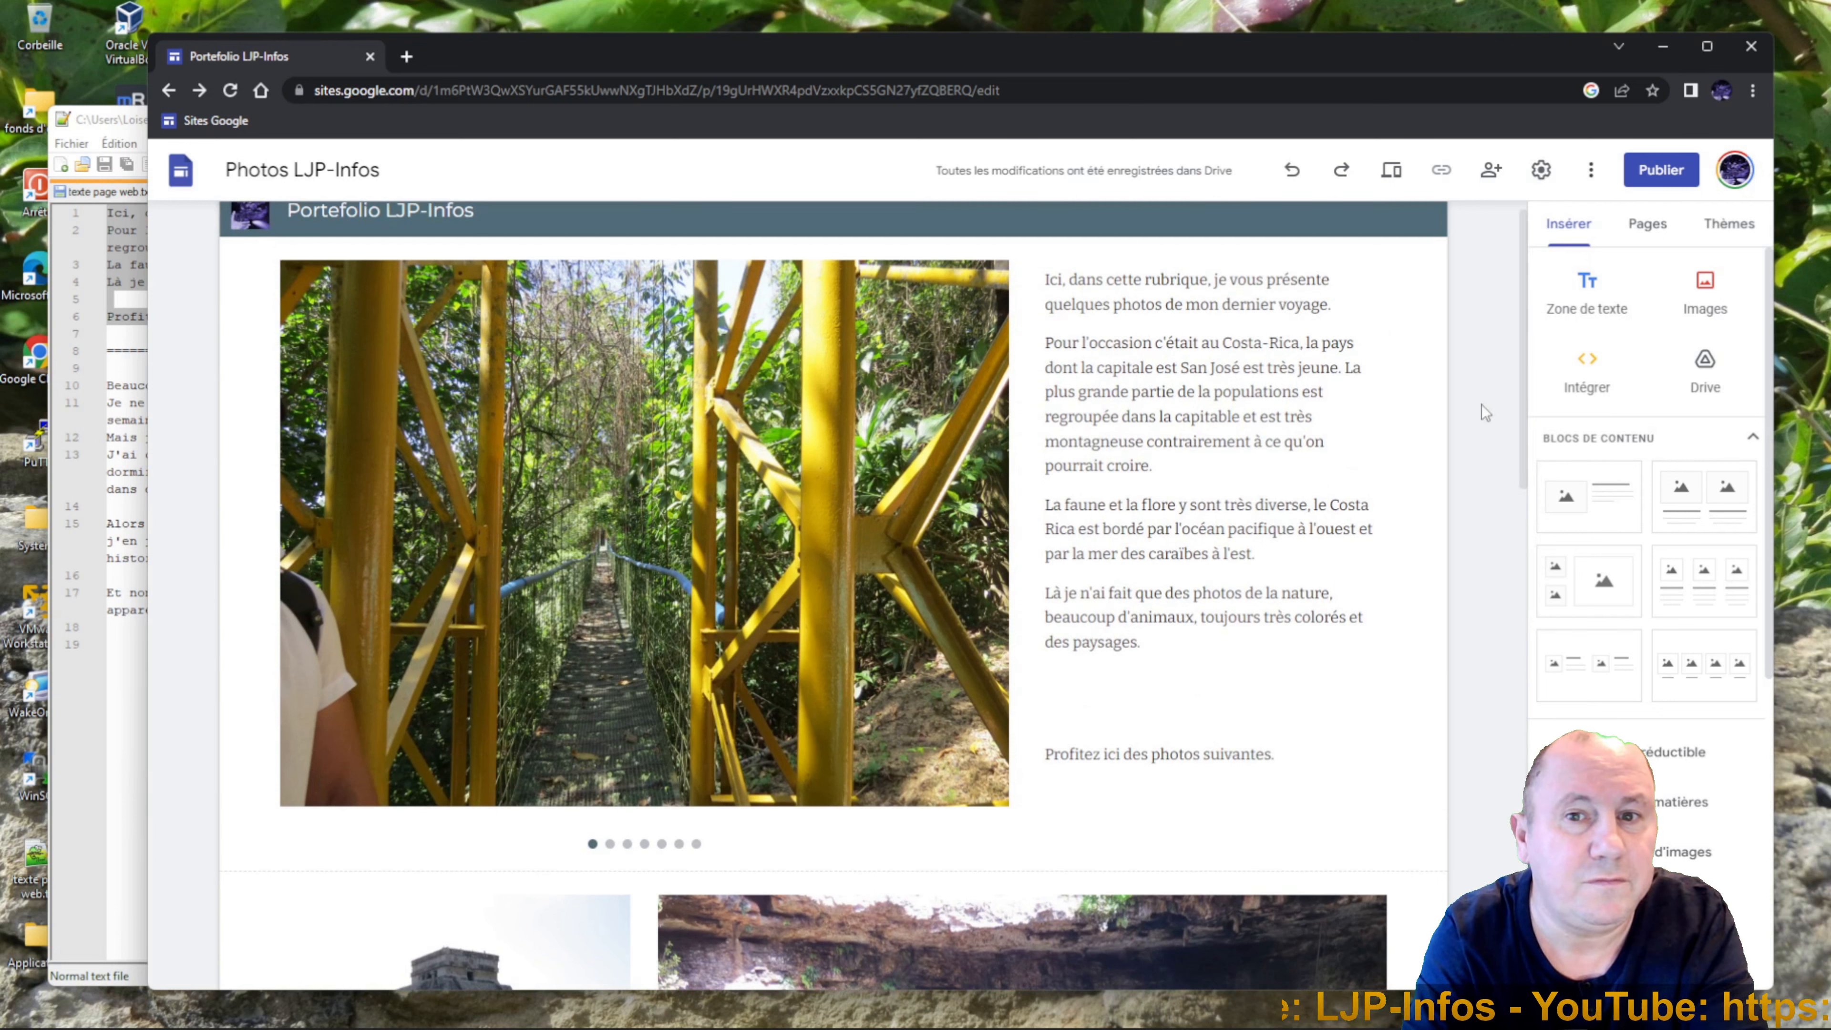
Create a new page named 'Biographie' from the Pages panel.
click(1666, 249)
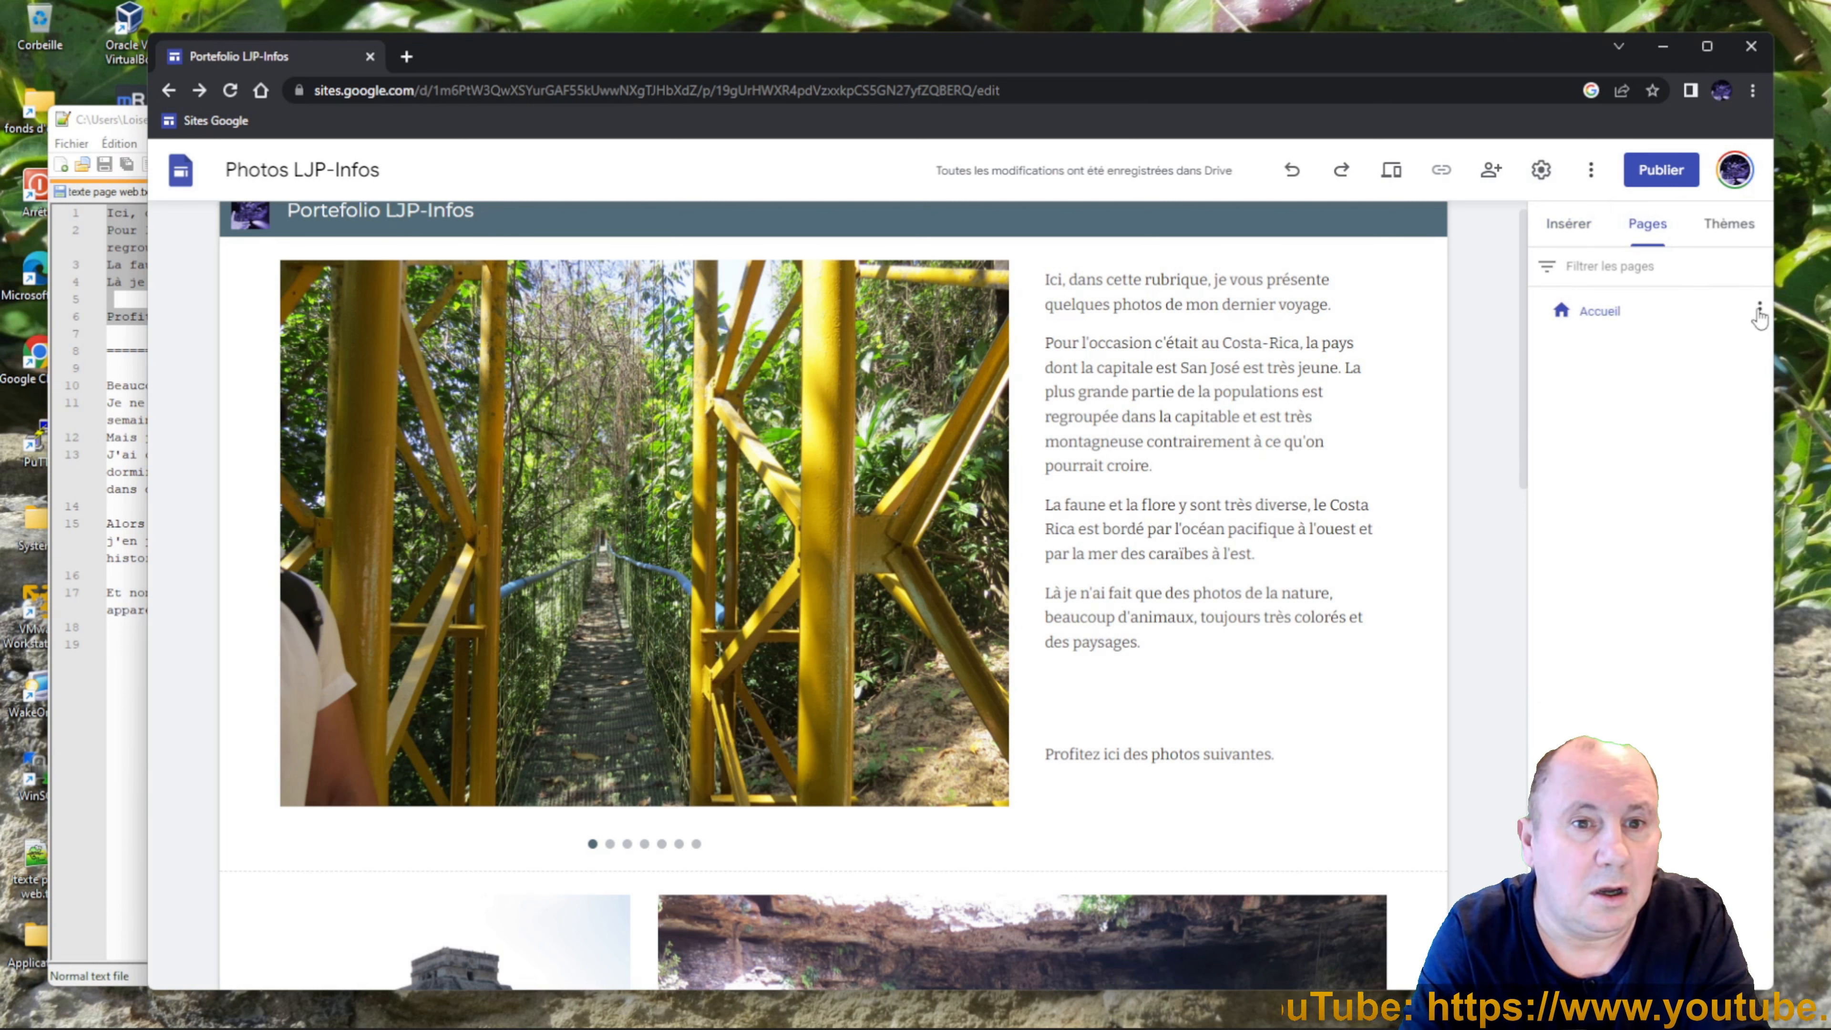
click(1760, 310)
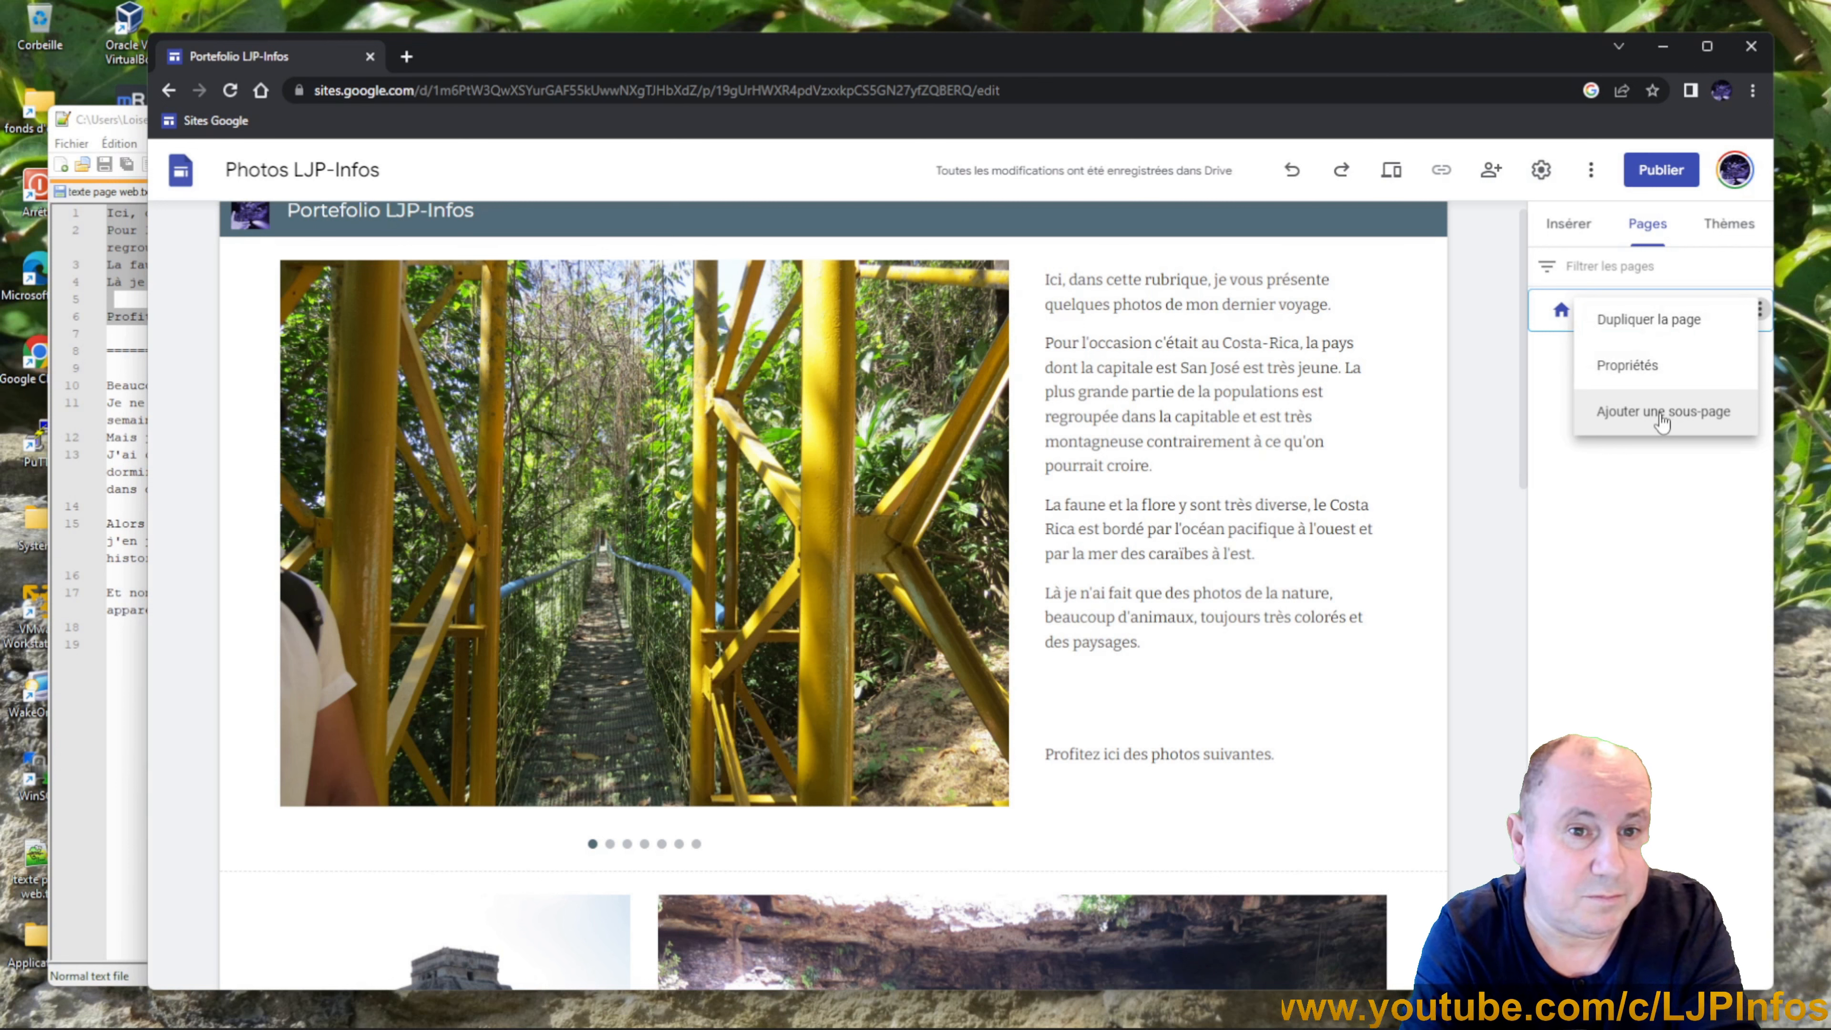
click(1619, 521)
right_click(1619, 520)
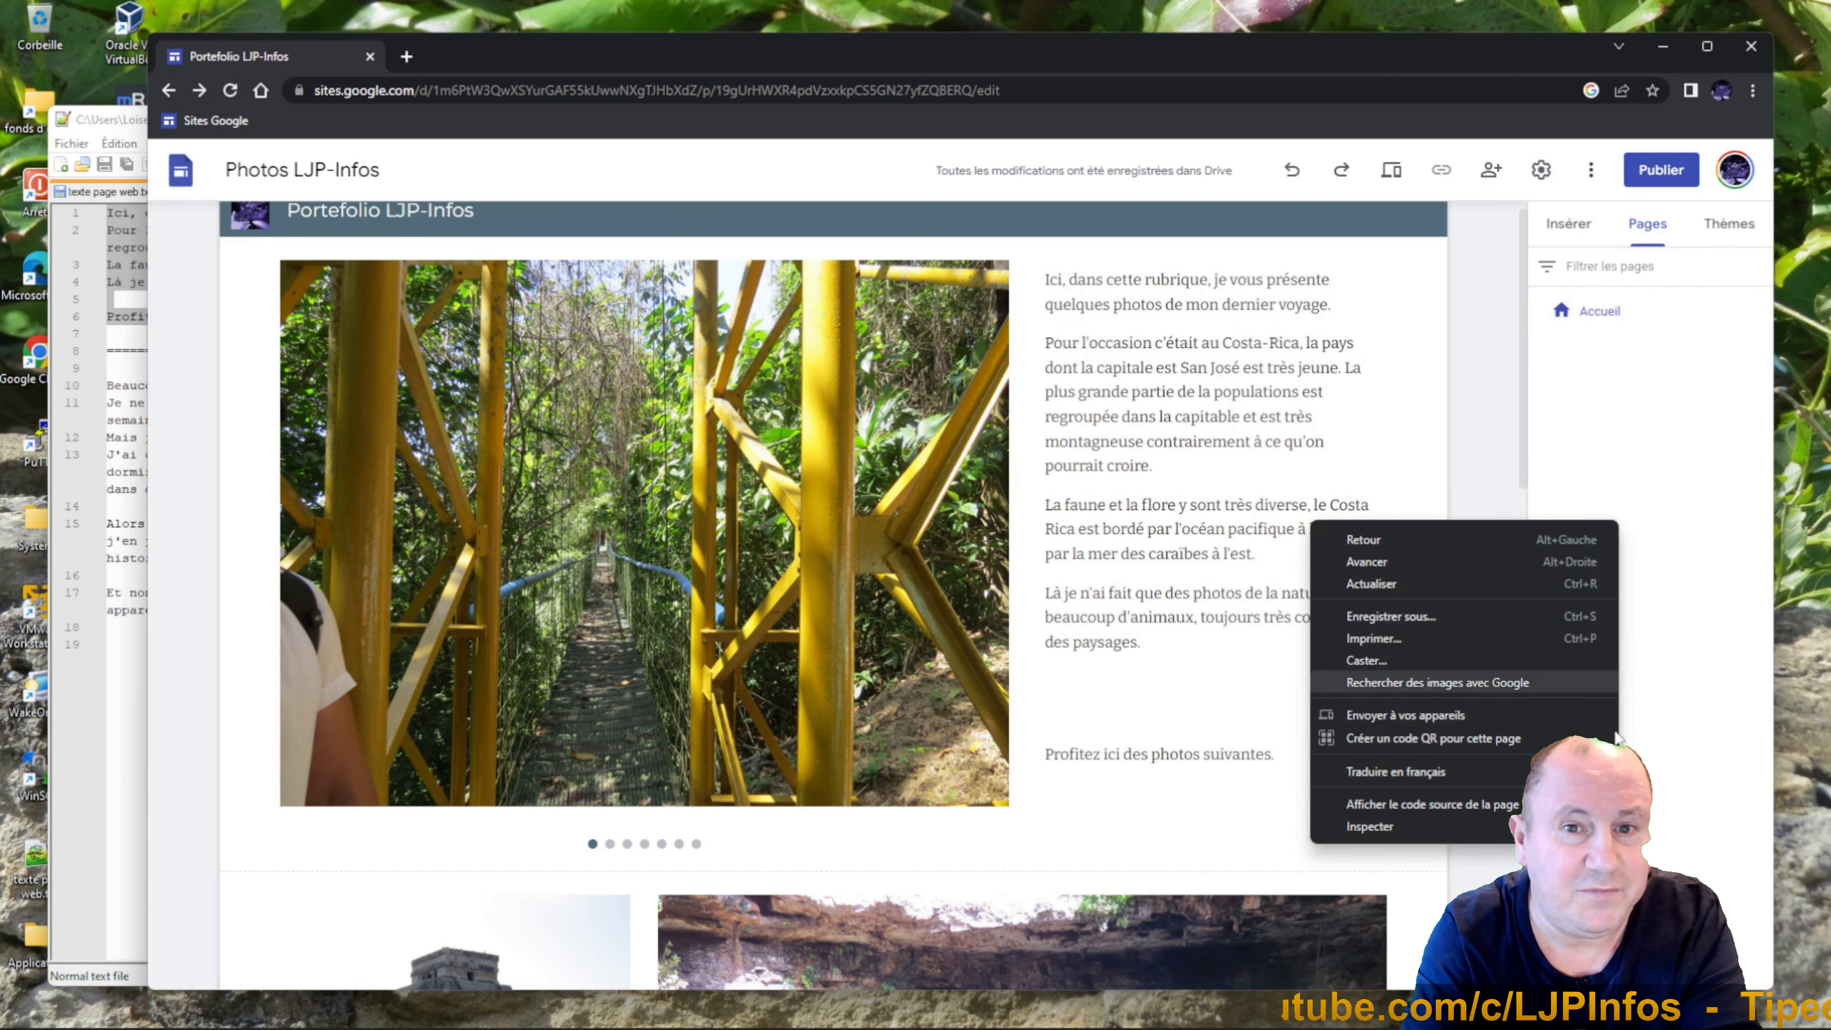
click(1650, 937)
mouse_move(1650, 938)
click(1652, 786)
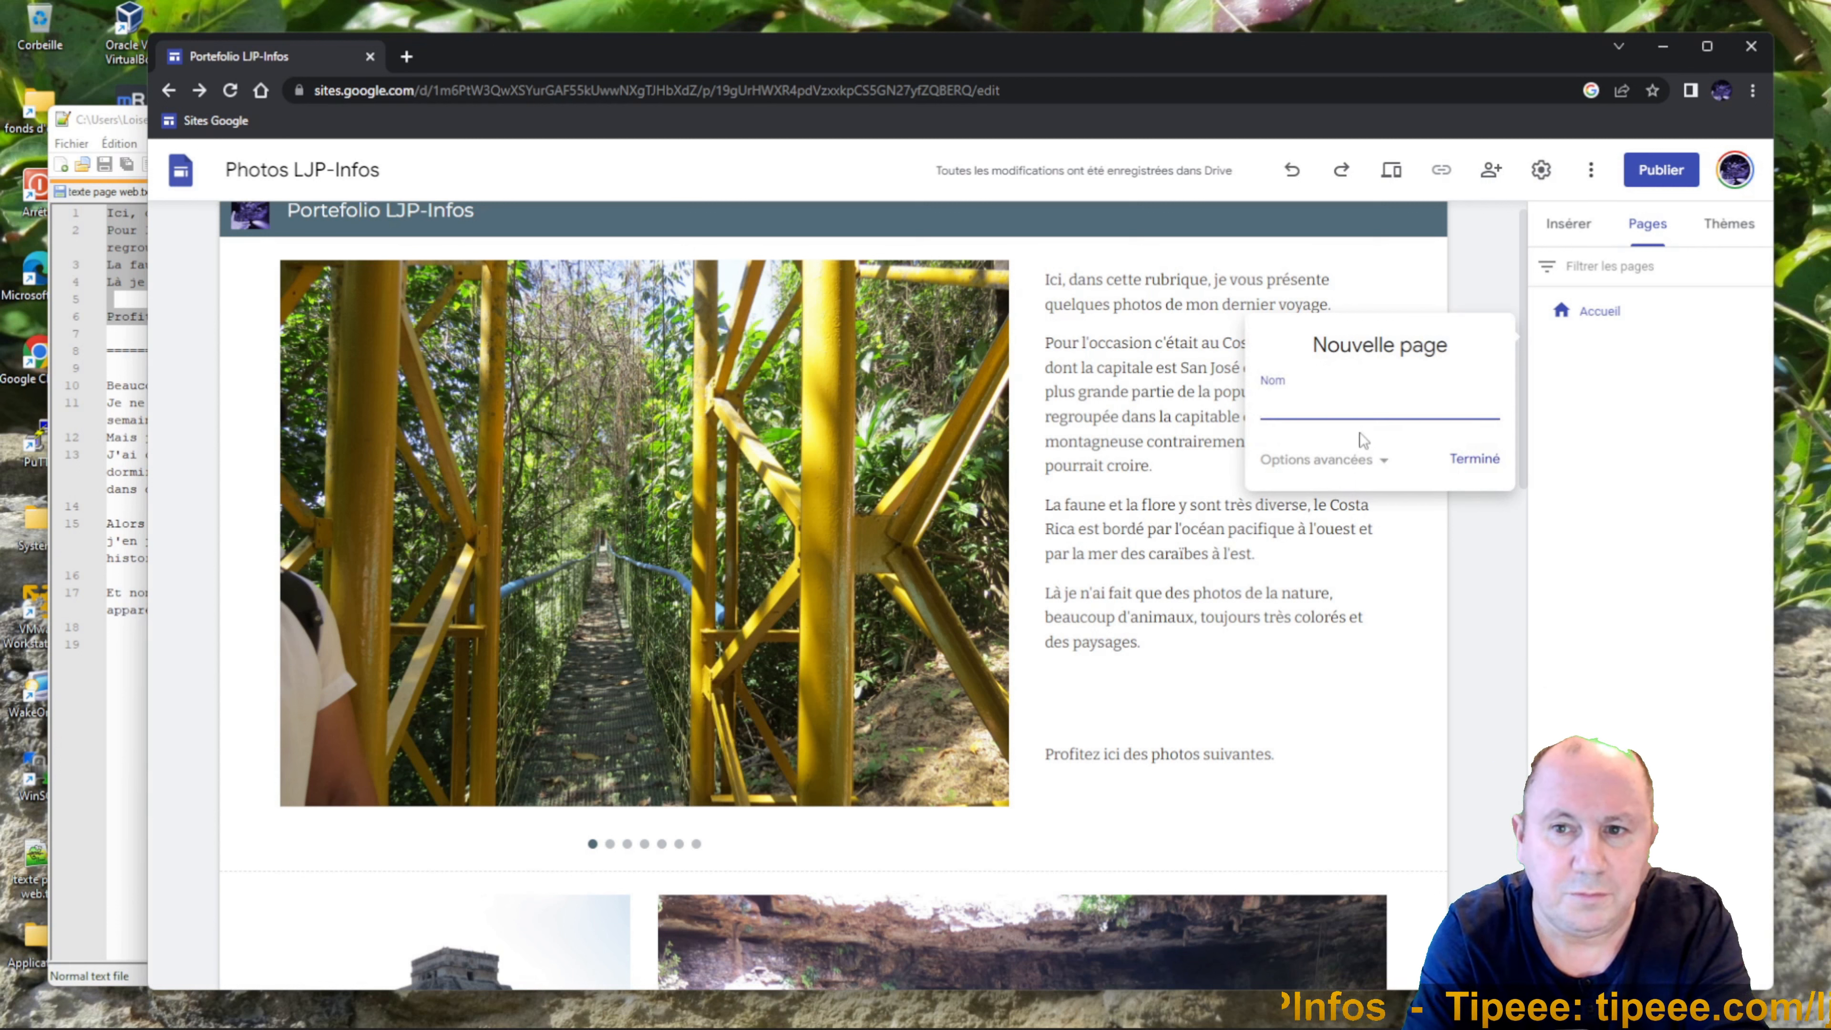
text(Biographie)
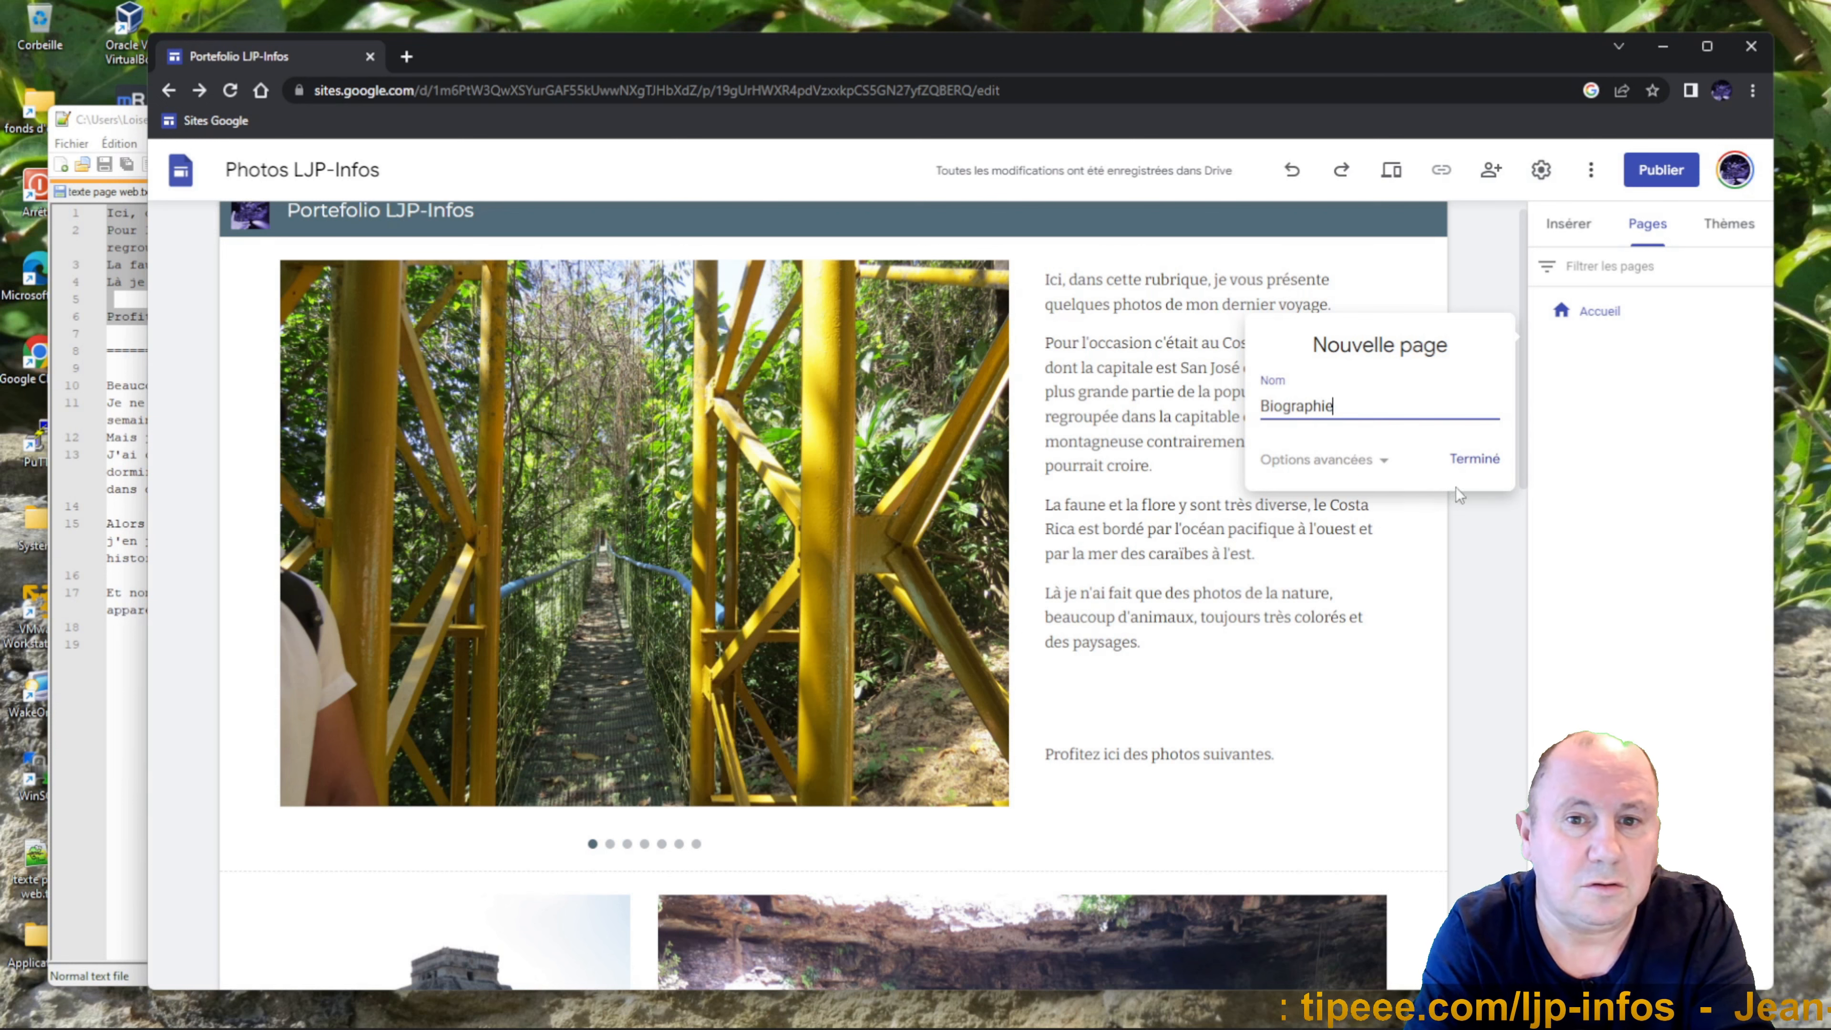
click(1470, 461)
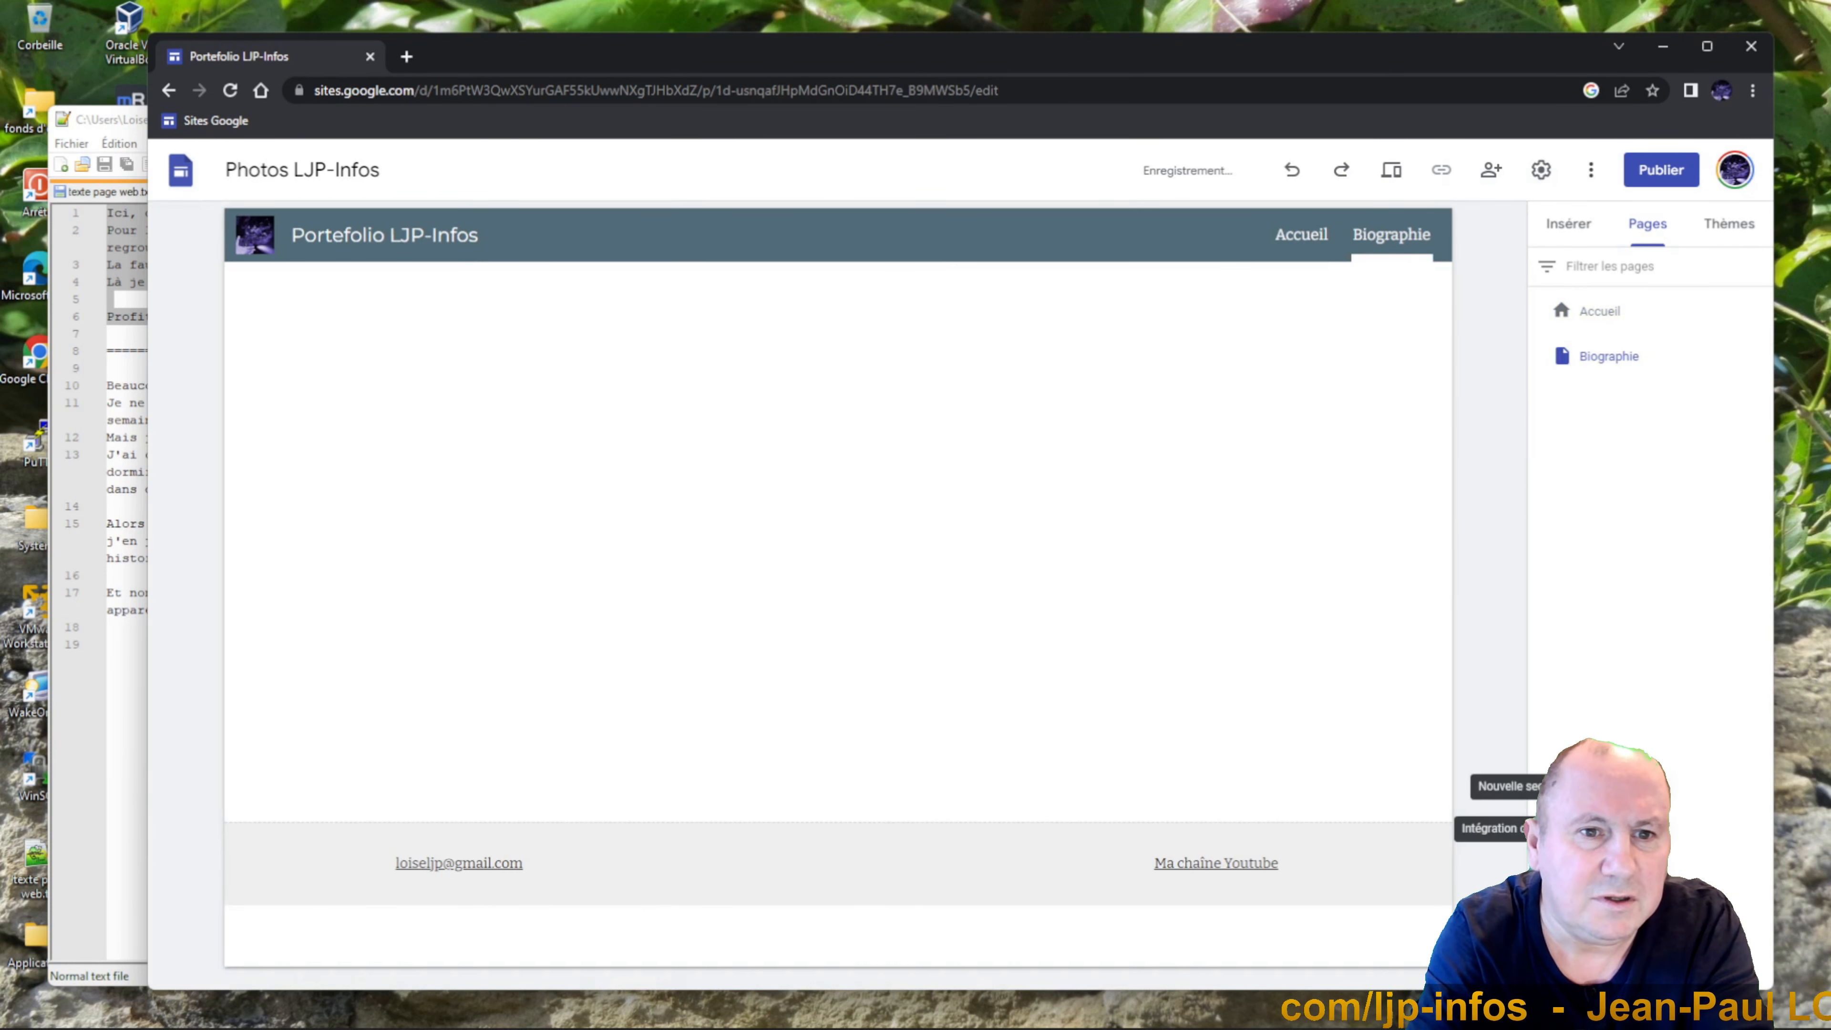
Add a new 'Mes photos' page as a sub-page of Accueil, check the Accueil dropdown, then reopen Accueil.
click(1650, 930)
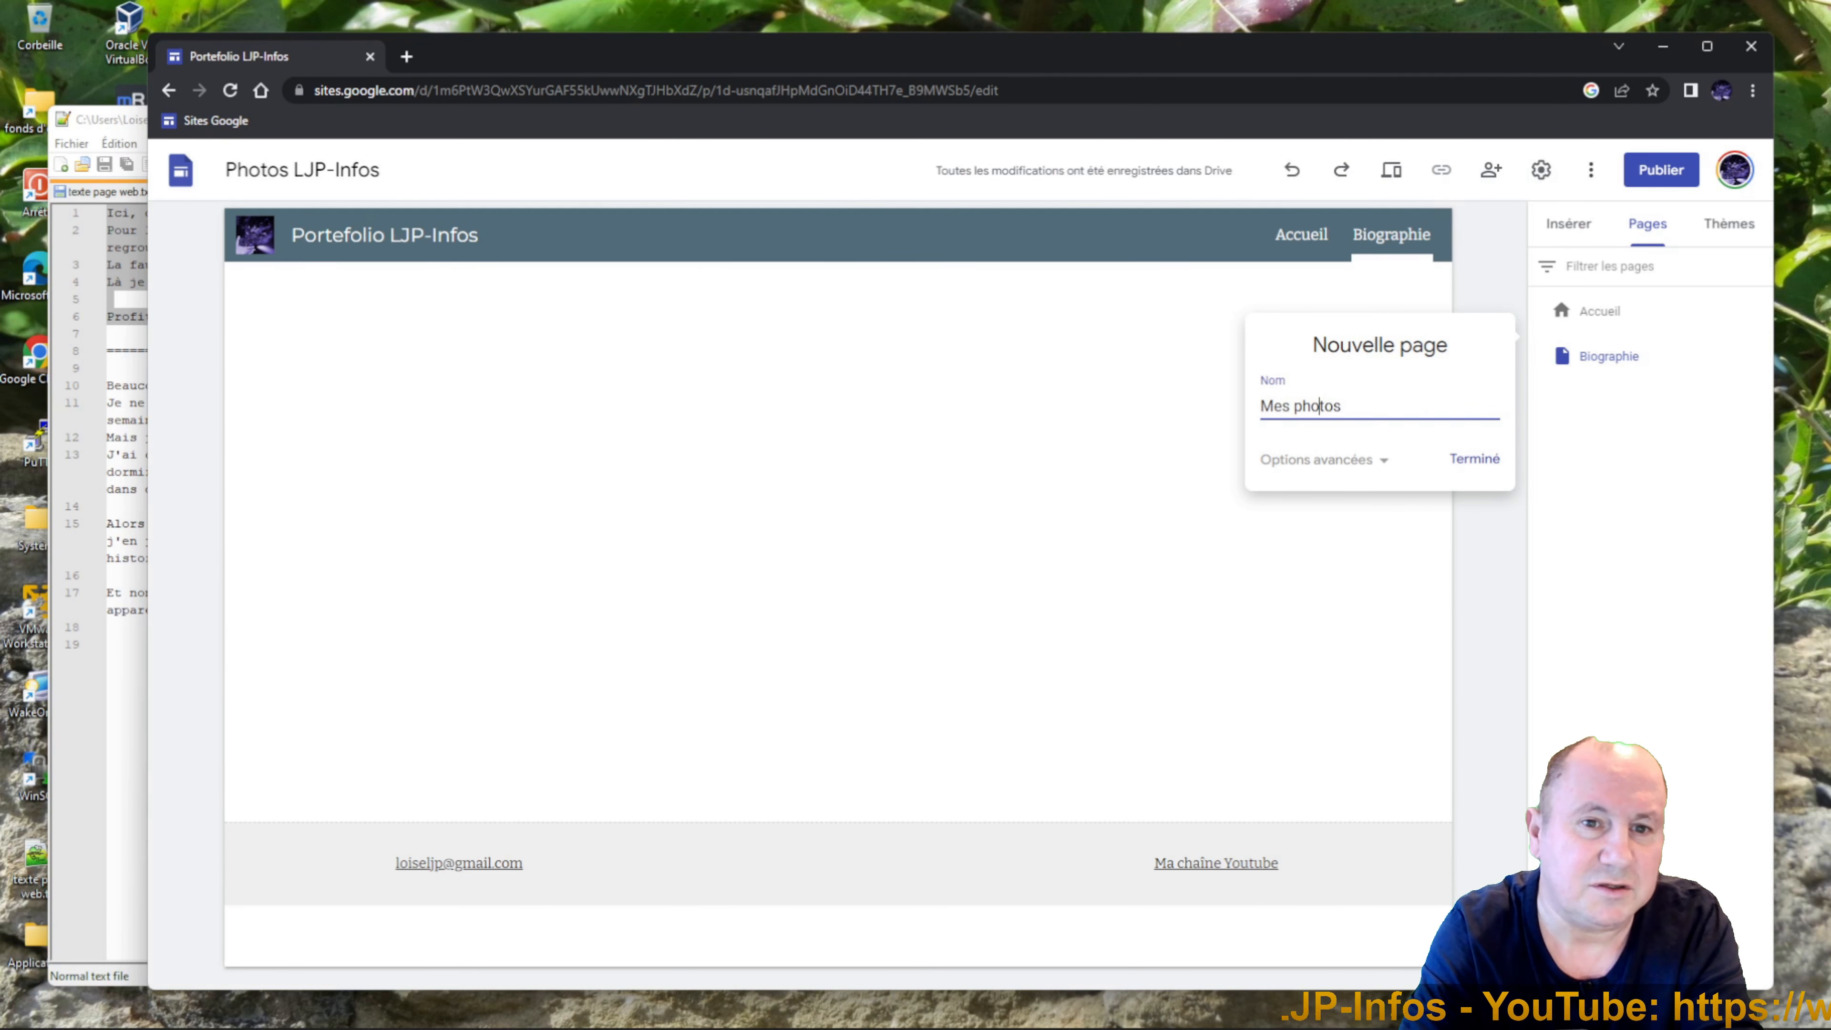
click(1506, 464)
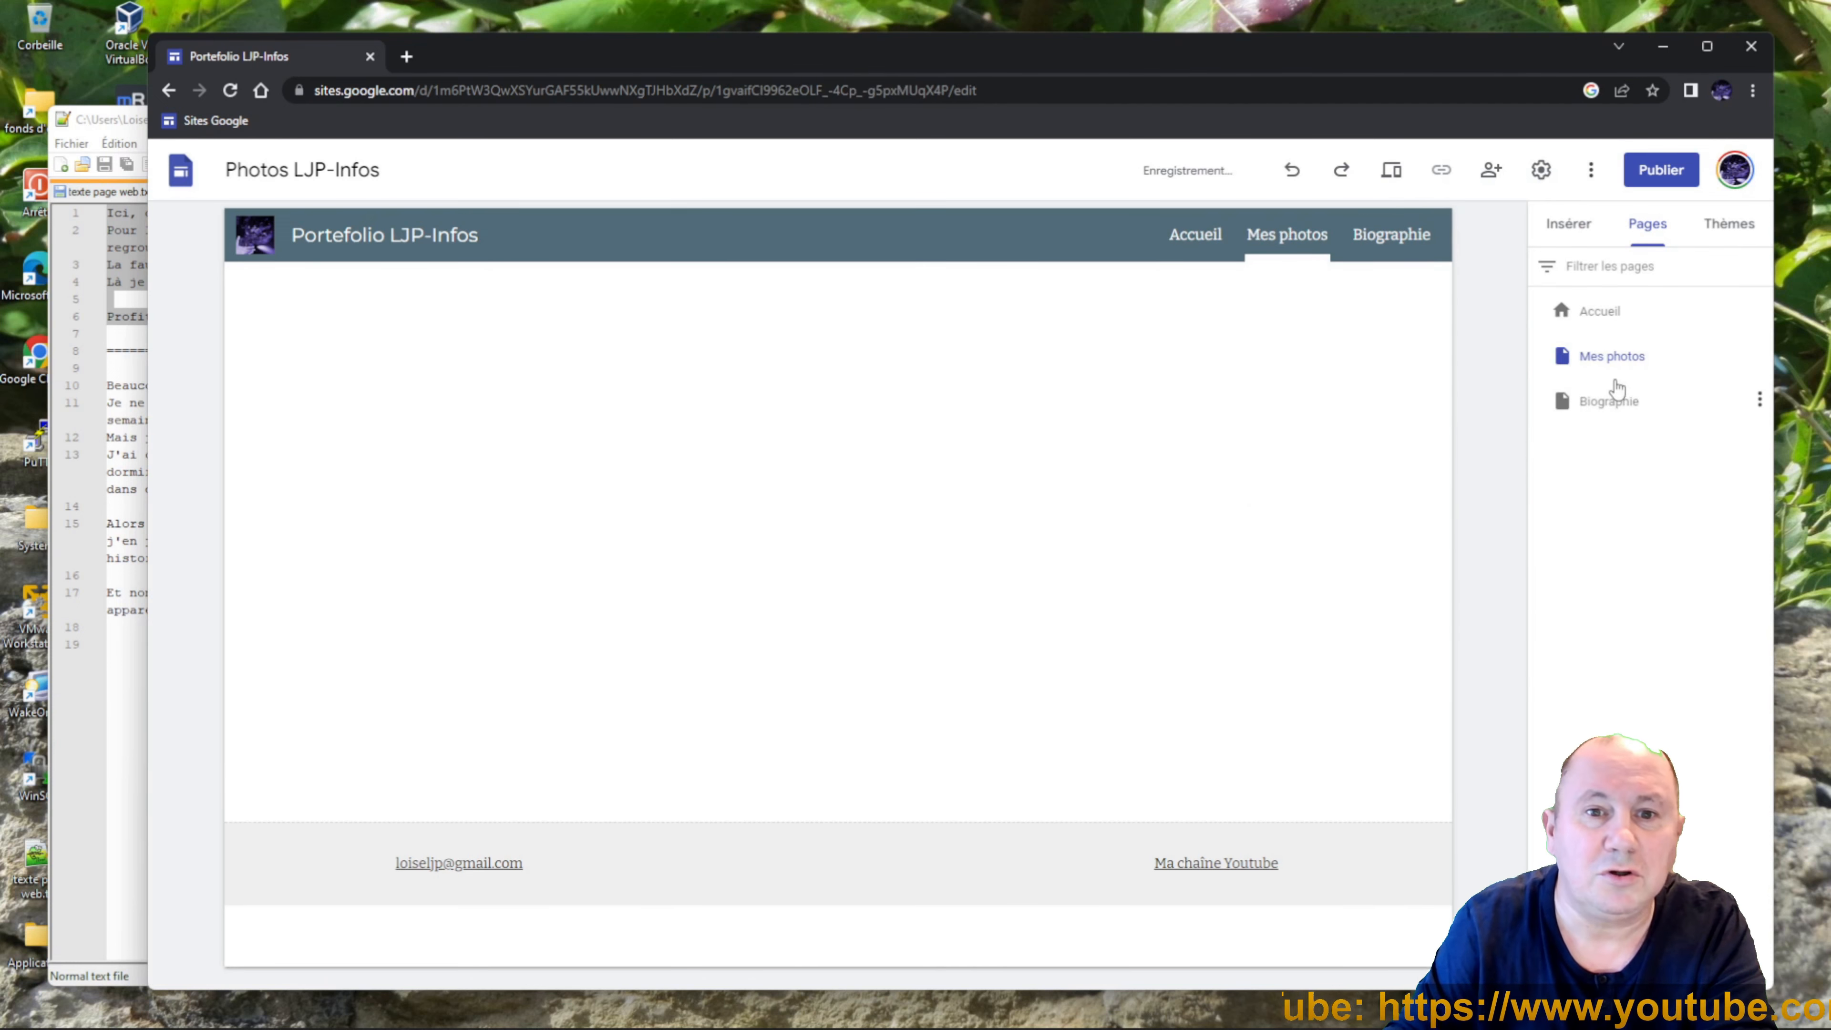
drag(1612, 367, 1678, 319)
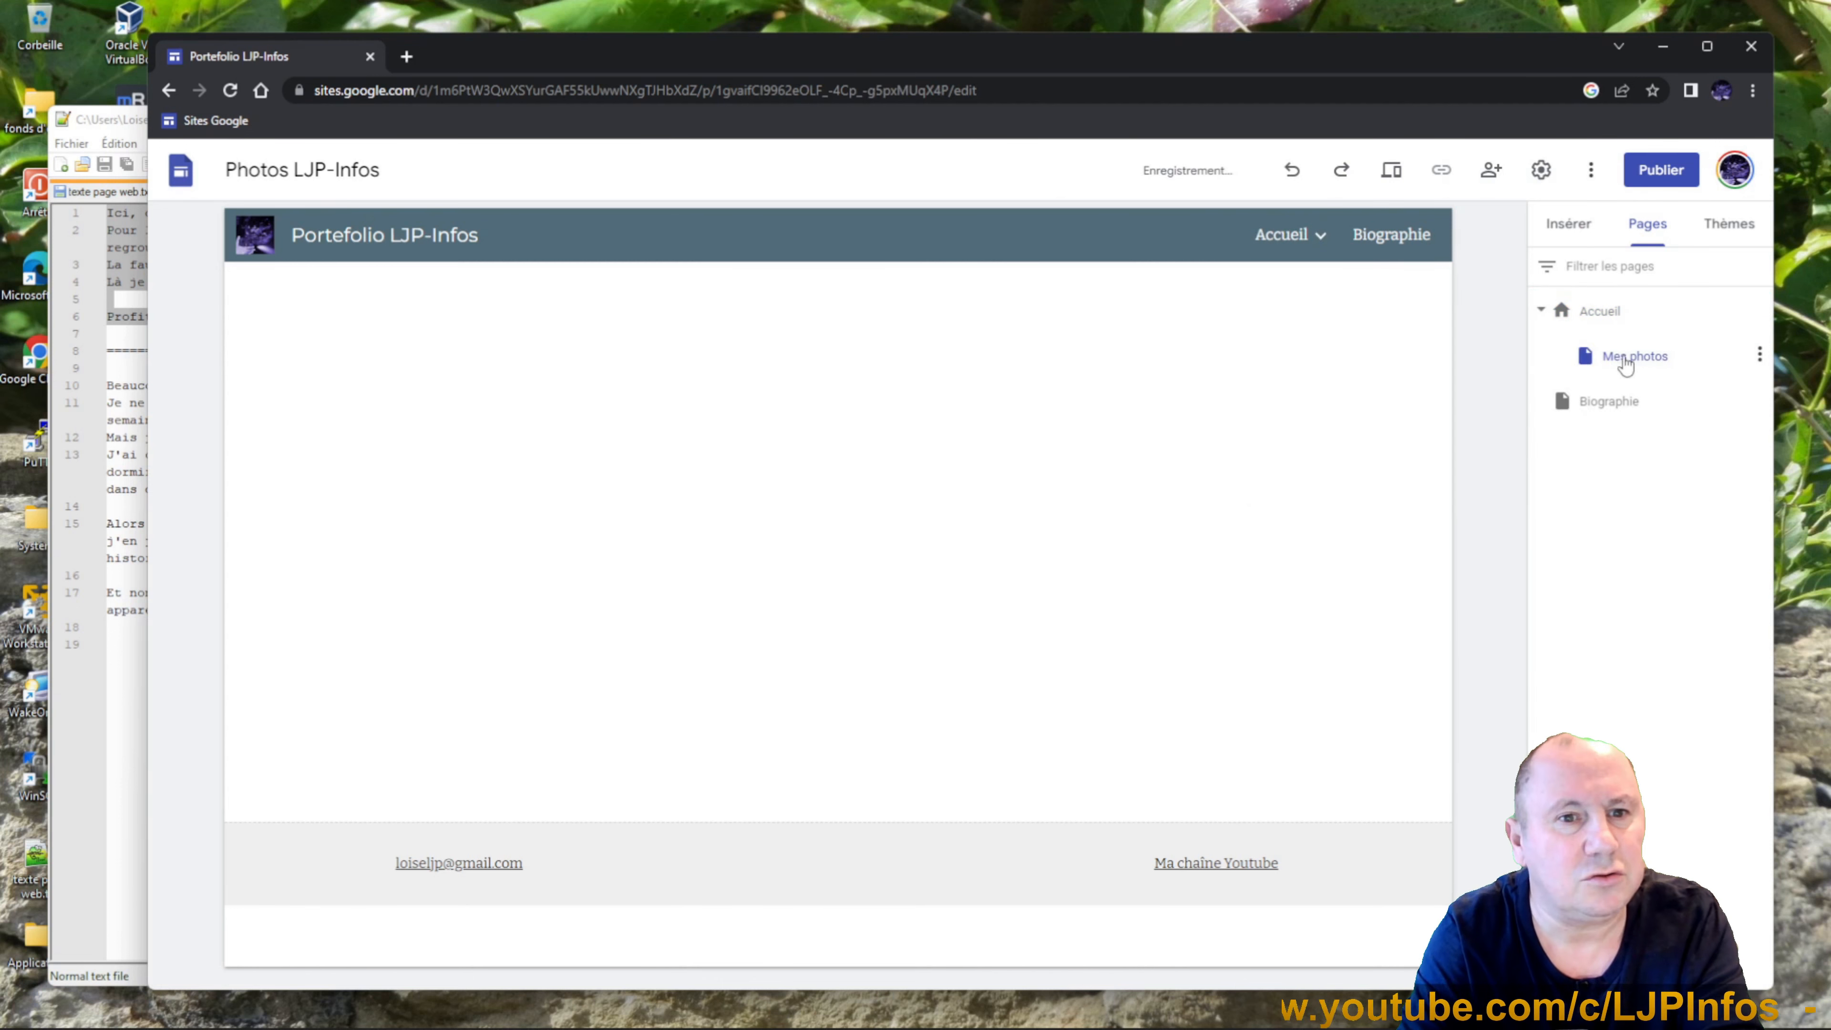
click(1322, 238)
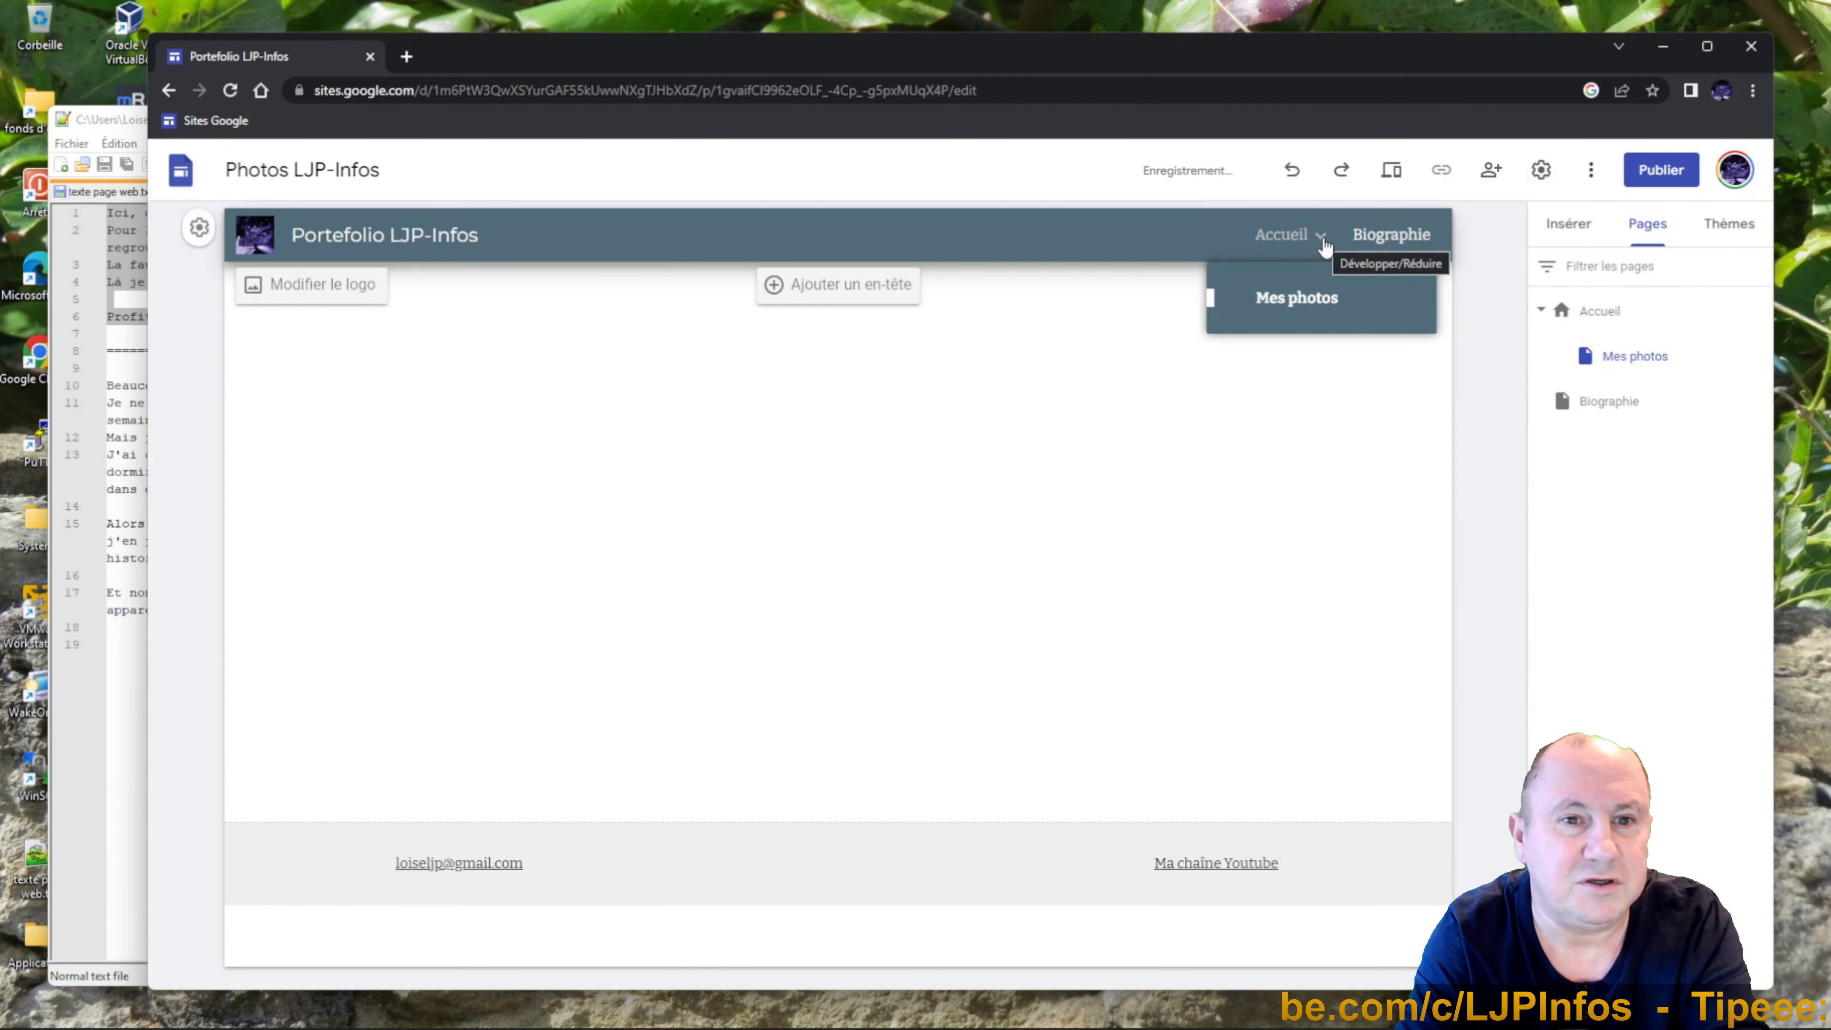
click(1322, 239)
click(1323, 240)
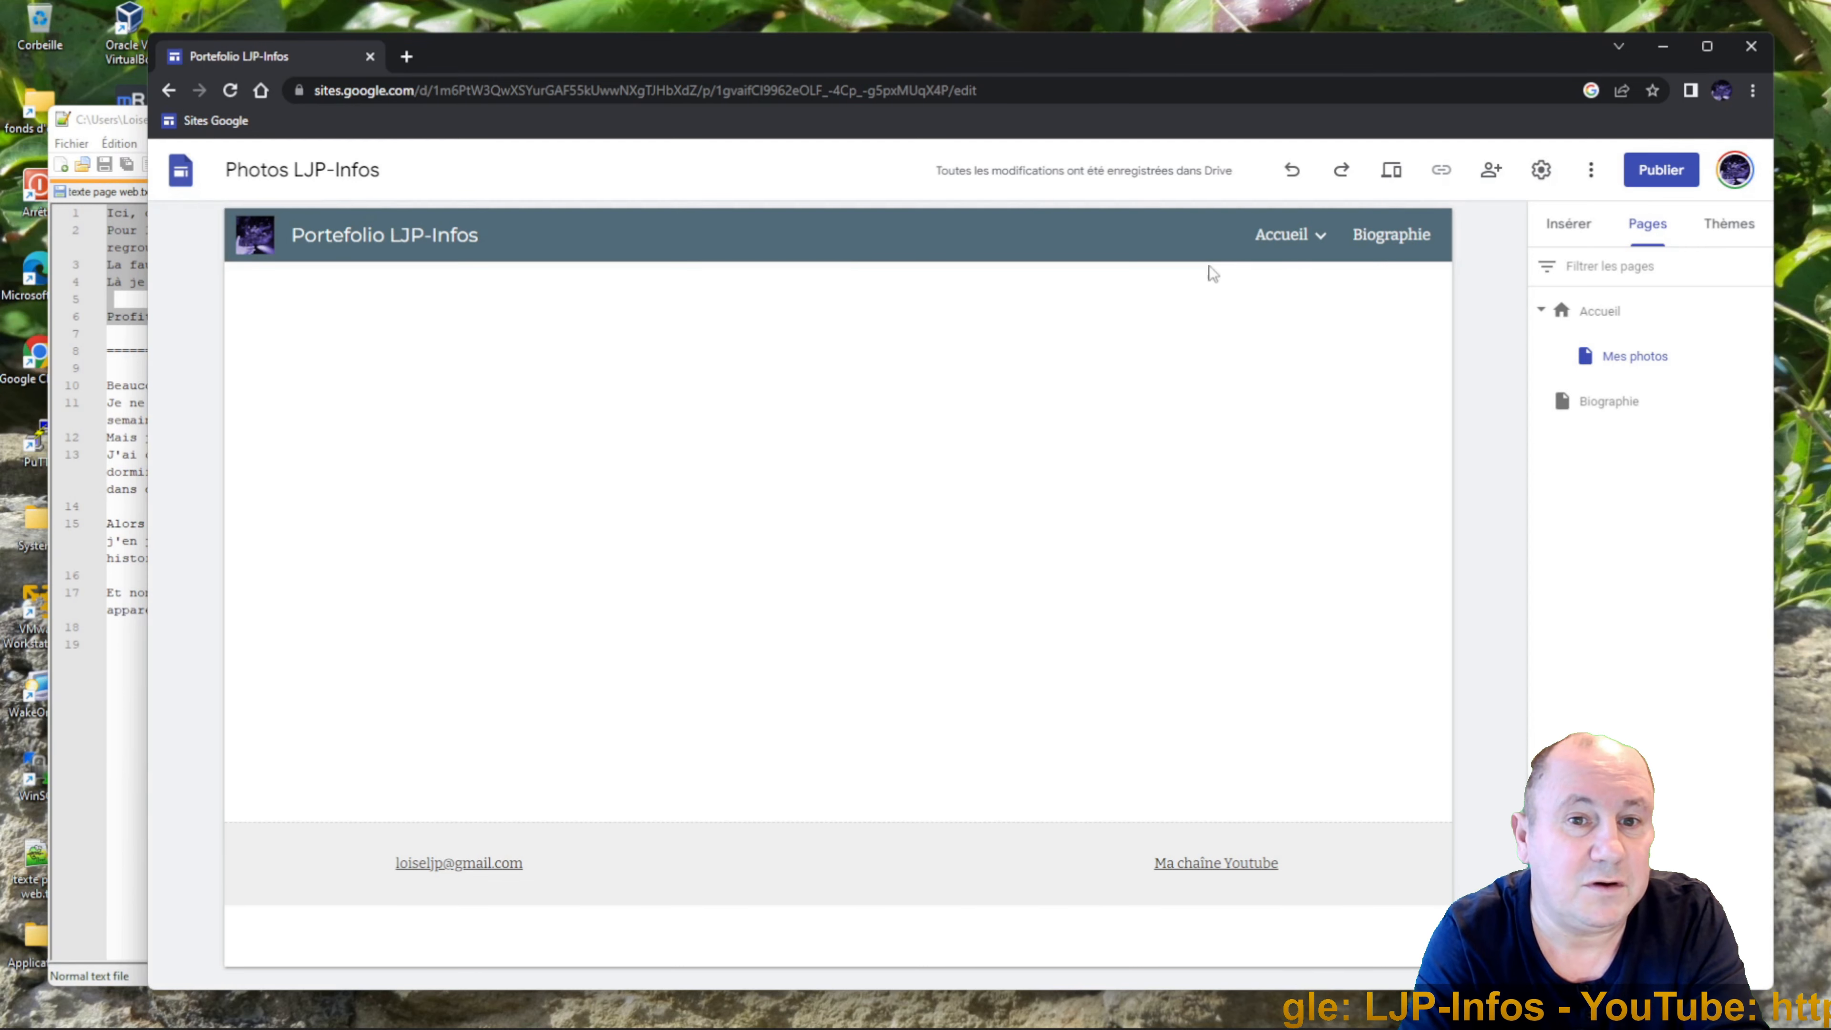
click(1273, 237)
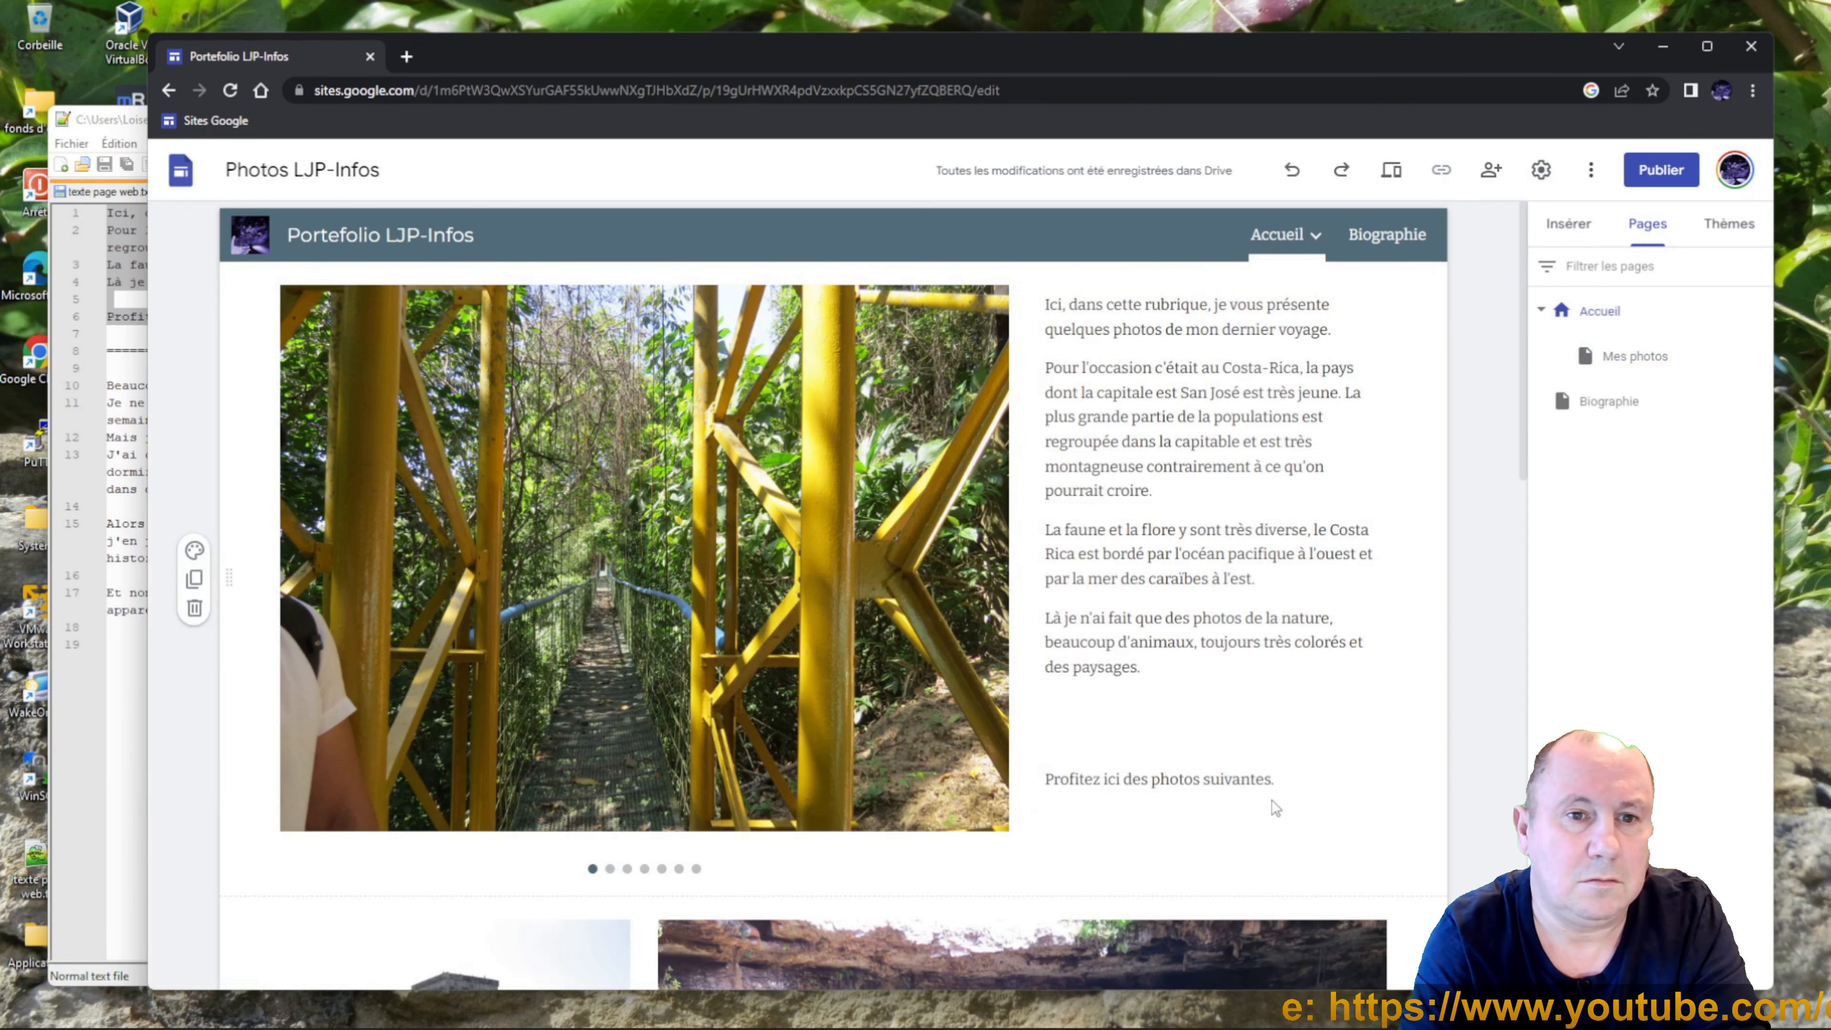
Link the sentence 'Profitez ici des photos suivantes.' to the Mes photos page and follow that link.
click(1276, 780)
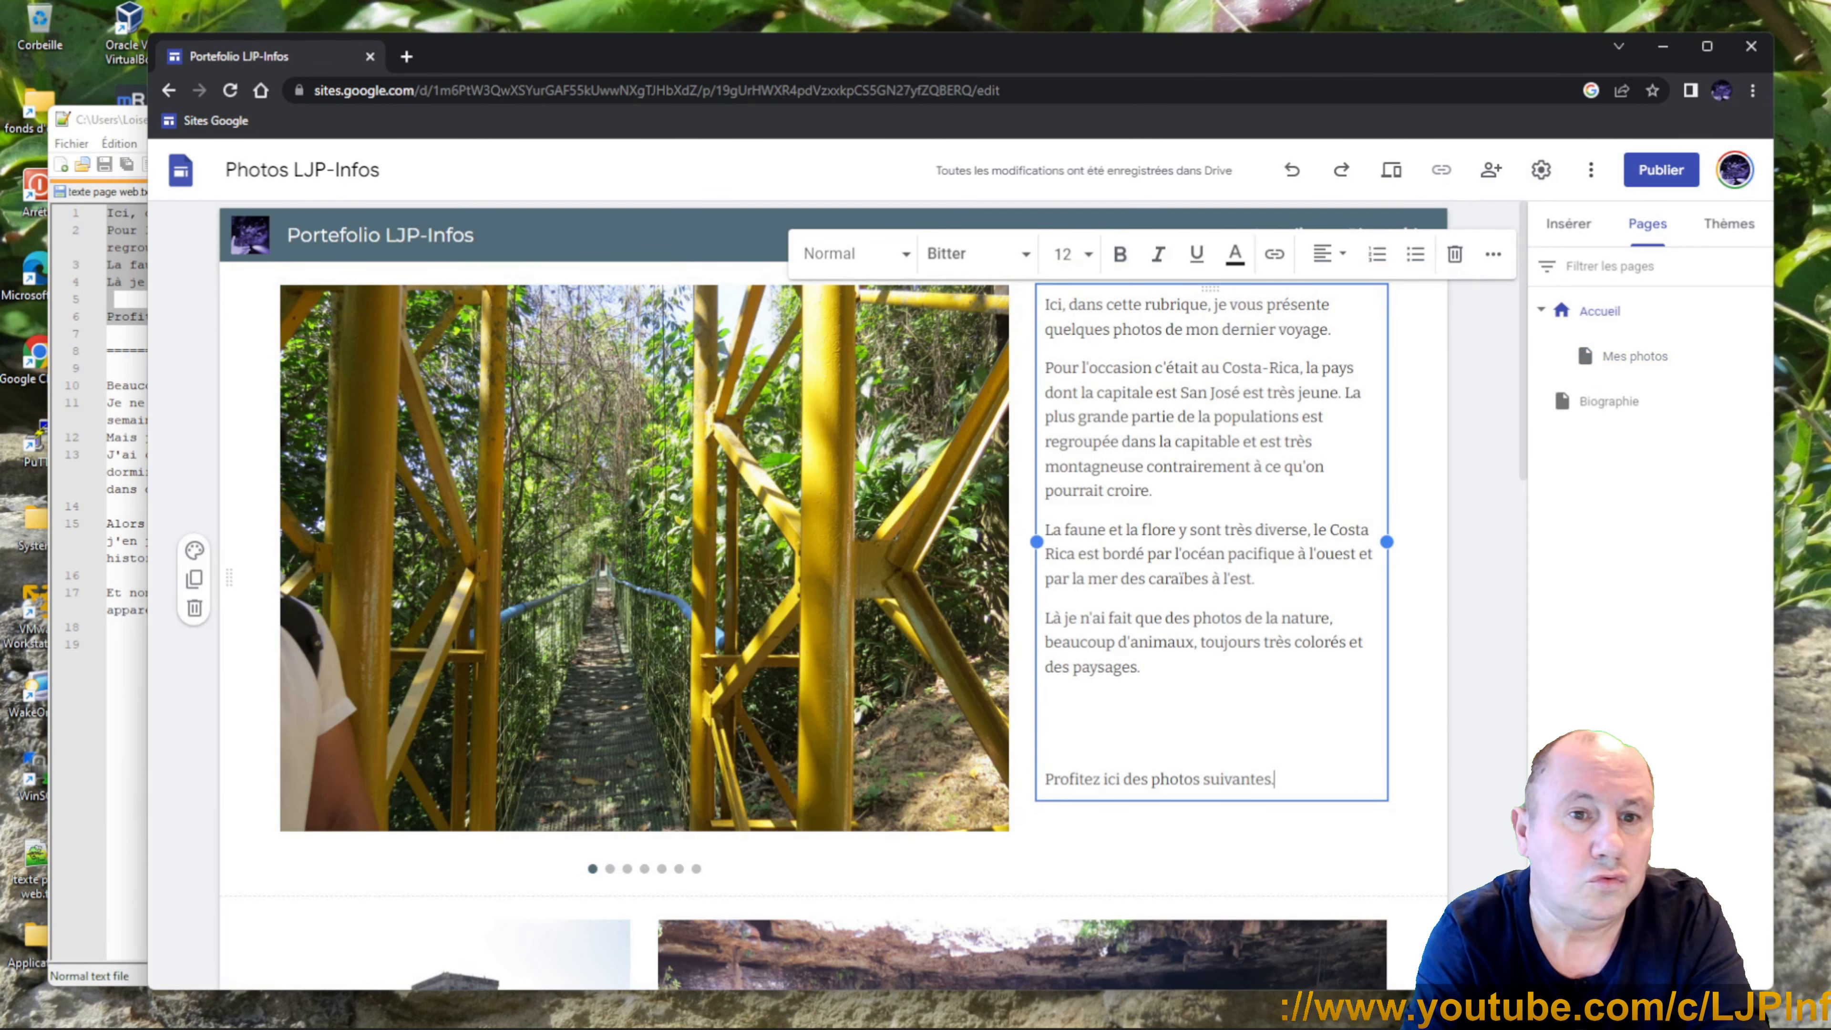
drag(1239, 779, 1044, 779)
click(1028, 799)
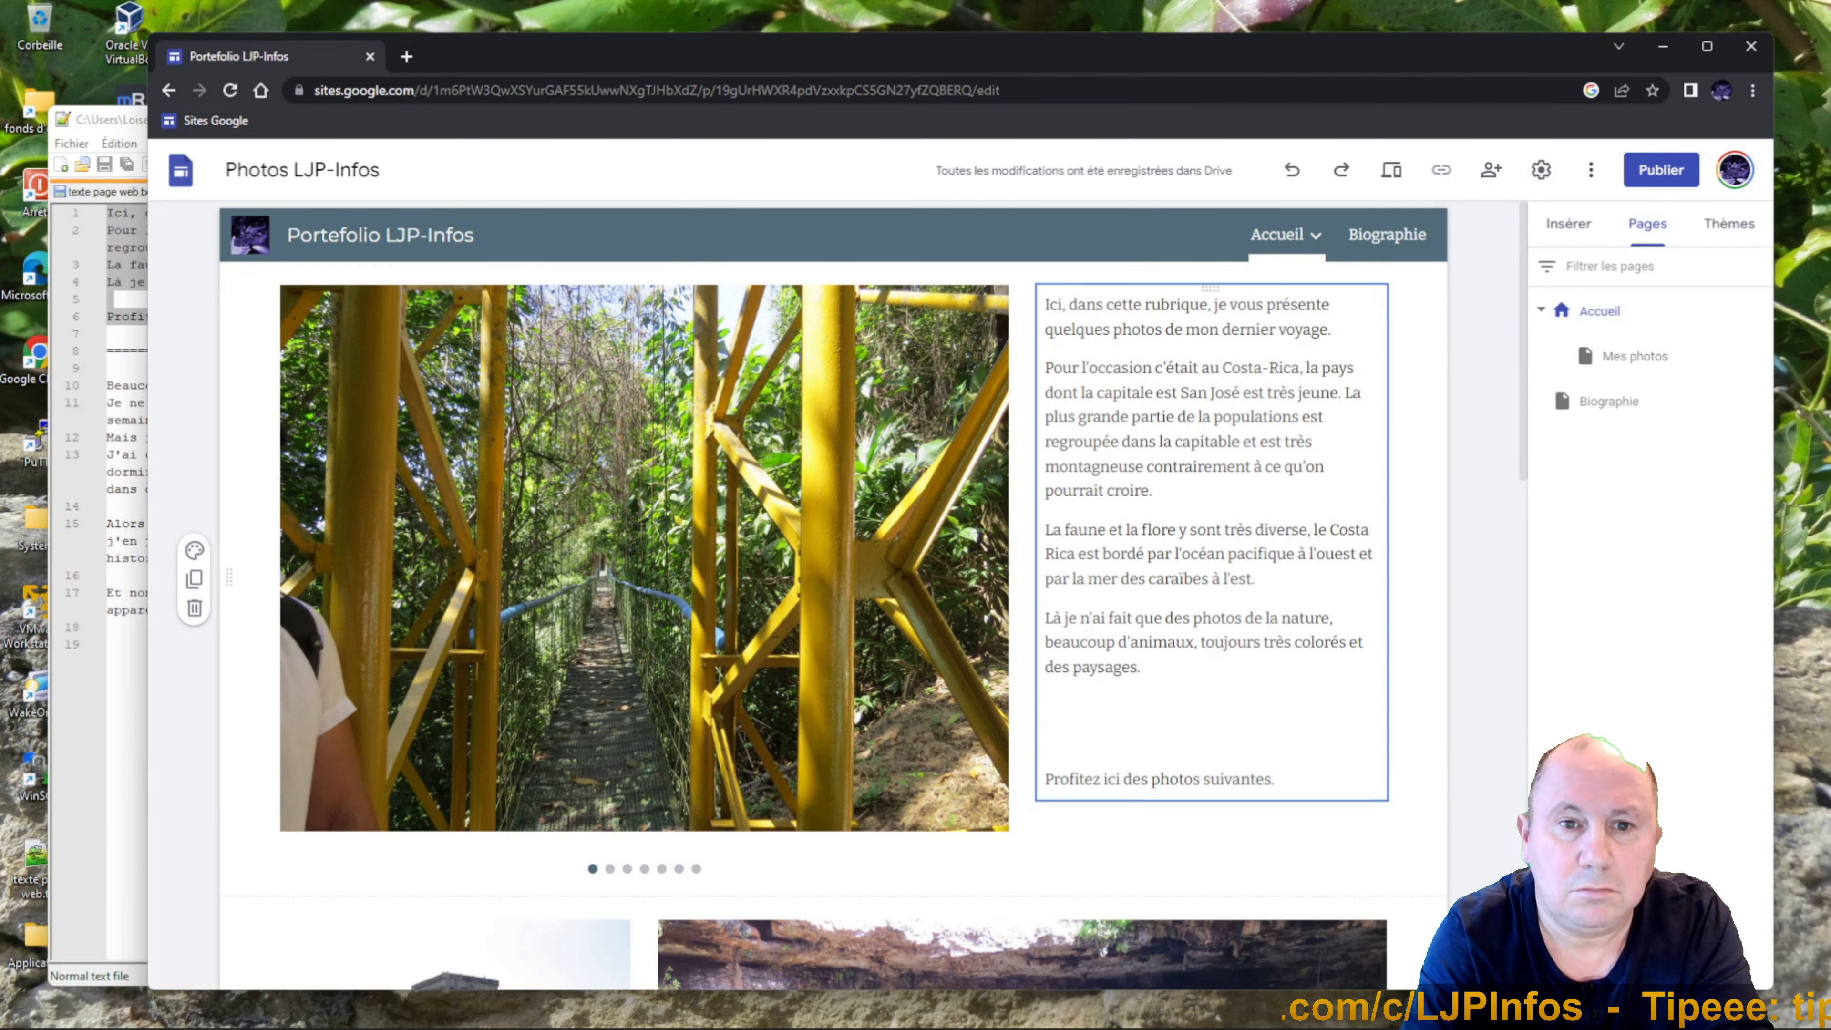
drag(1274, 780, 1085, 779)
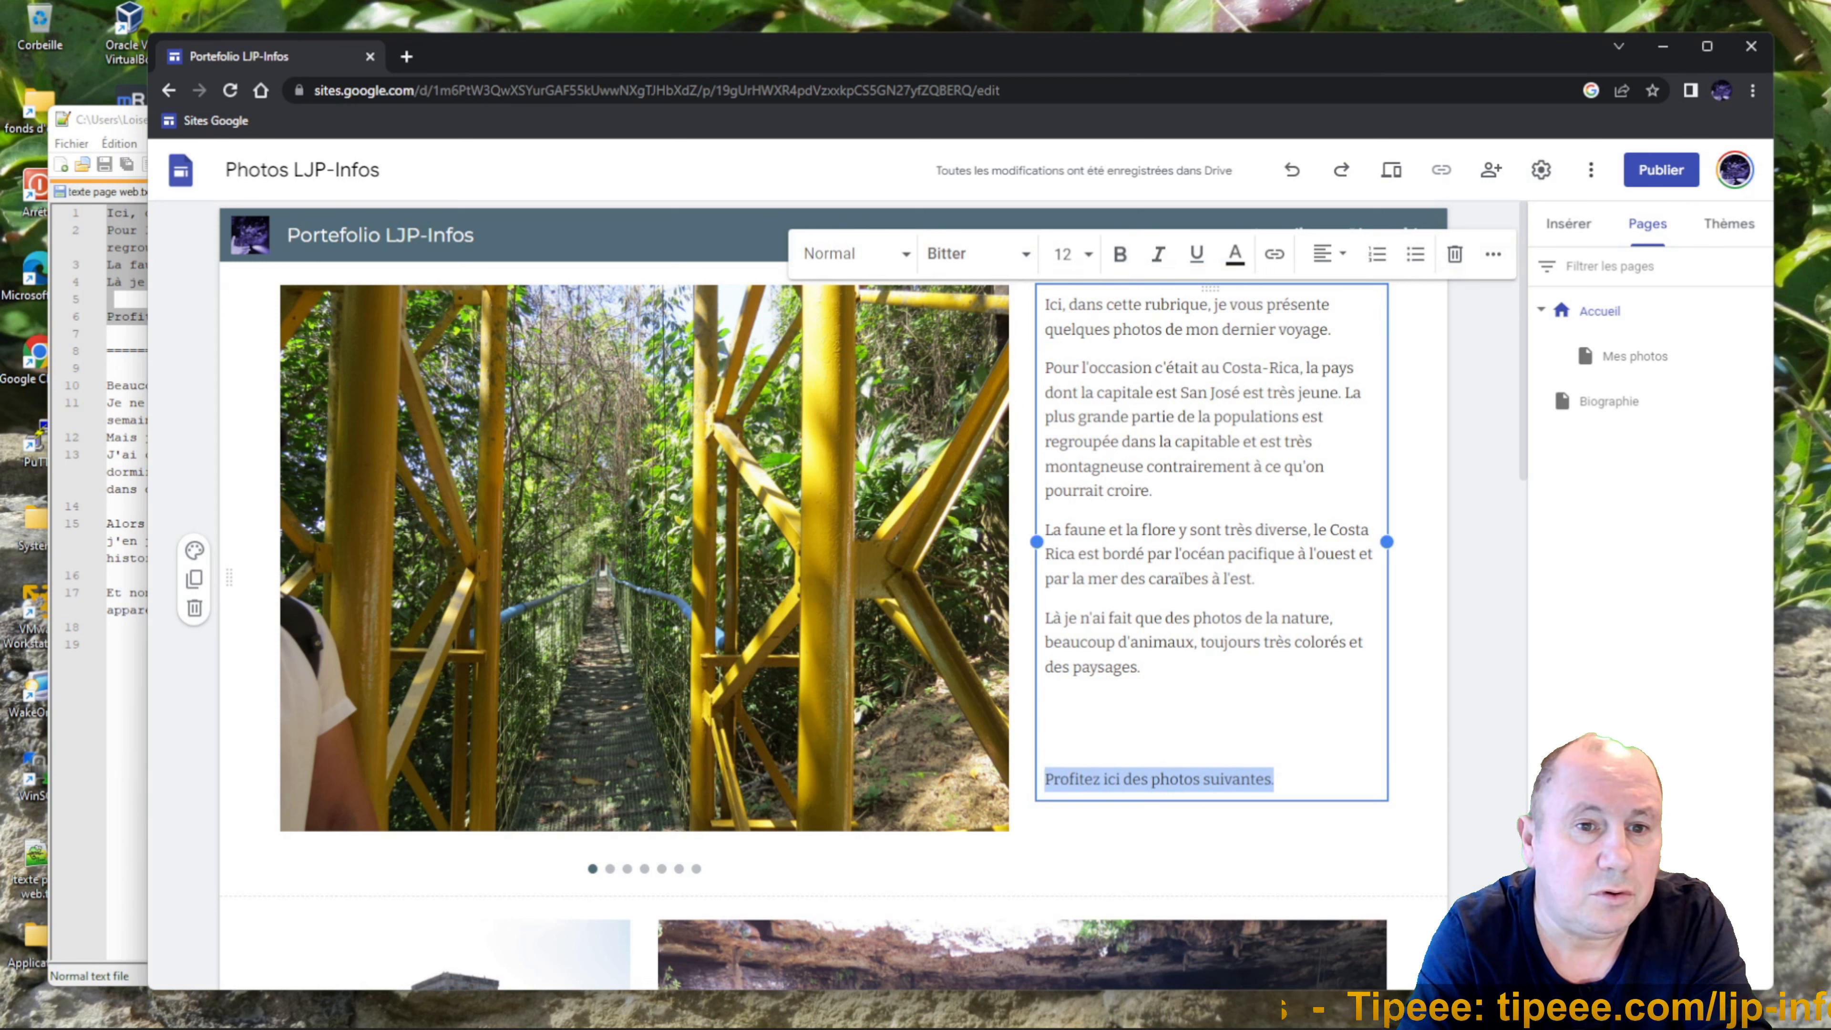
click(1274, 255)
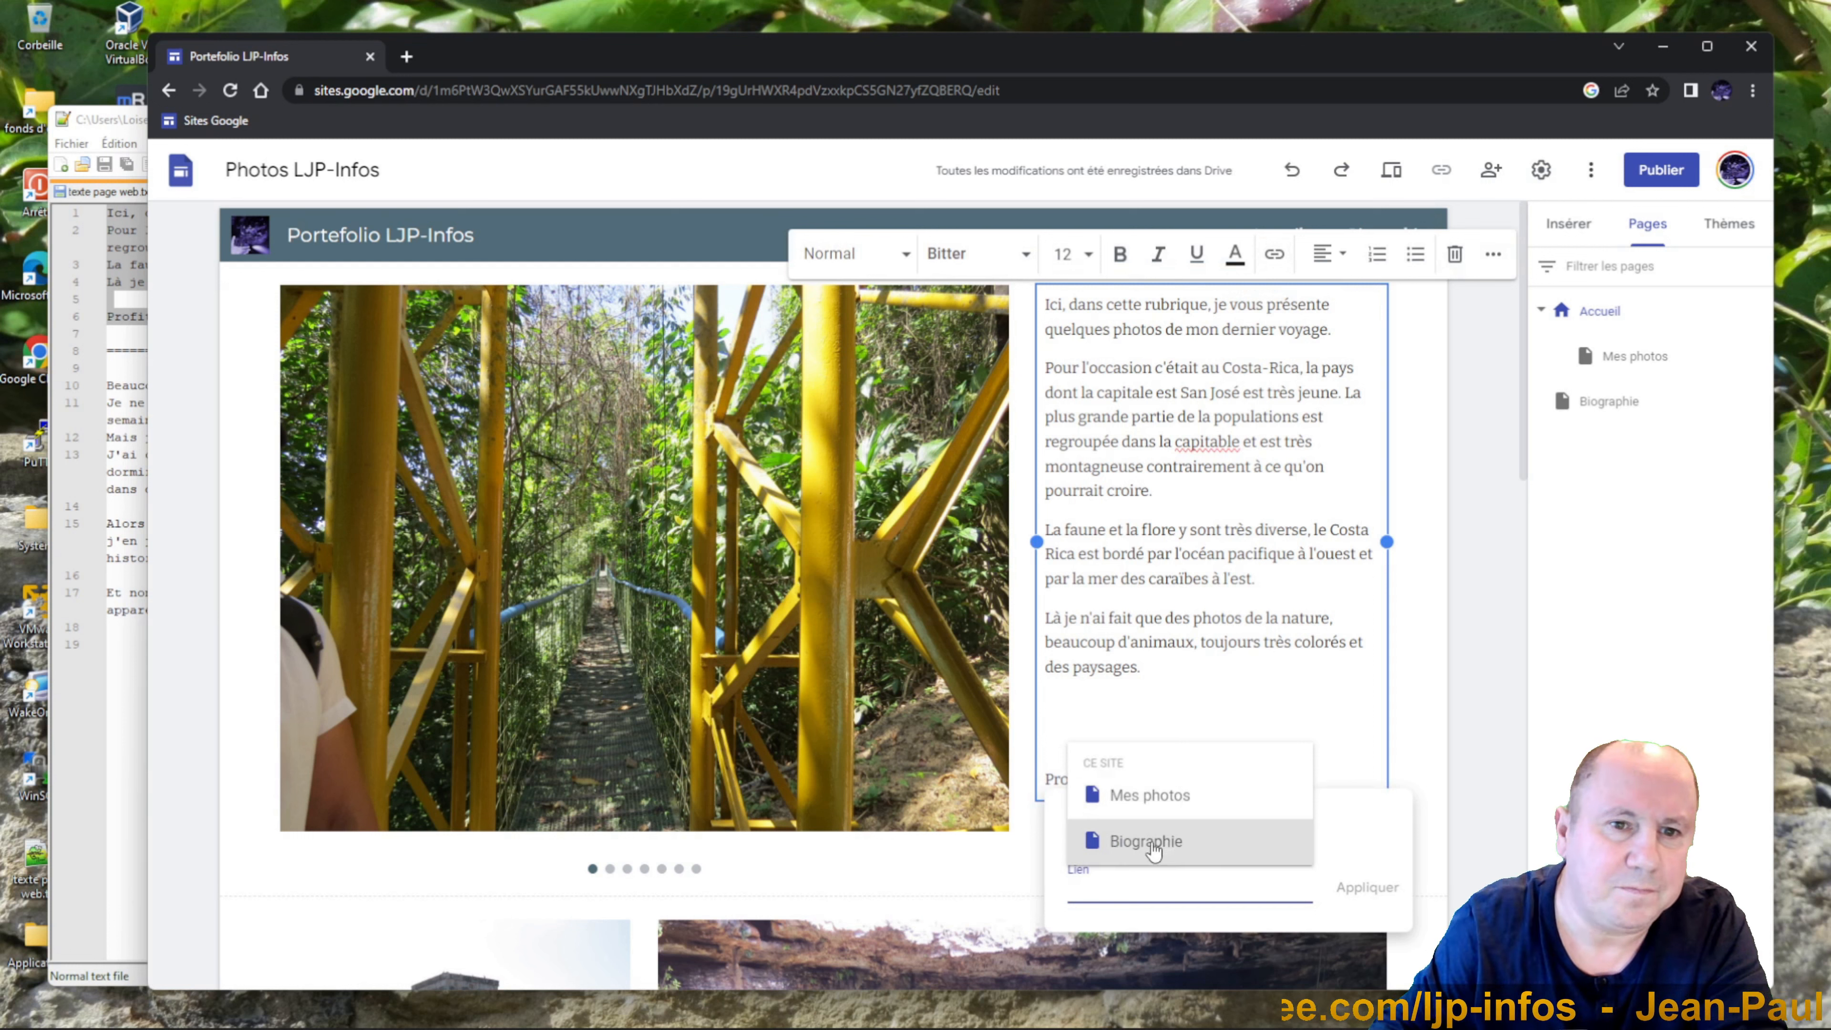
click(1160, 807)
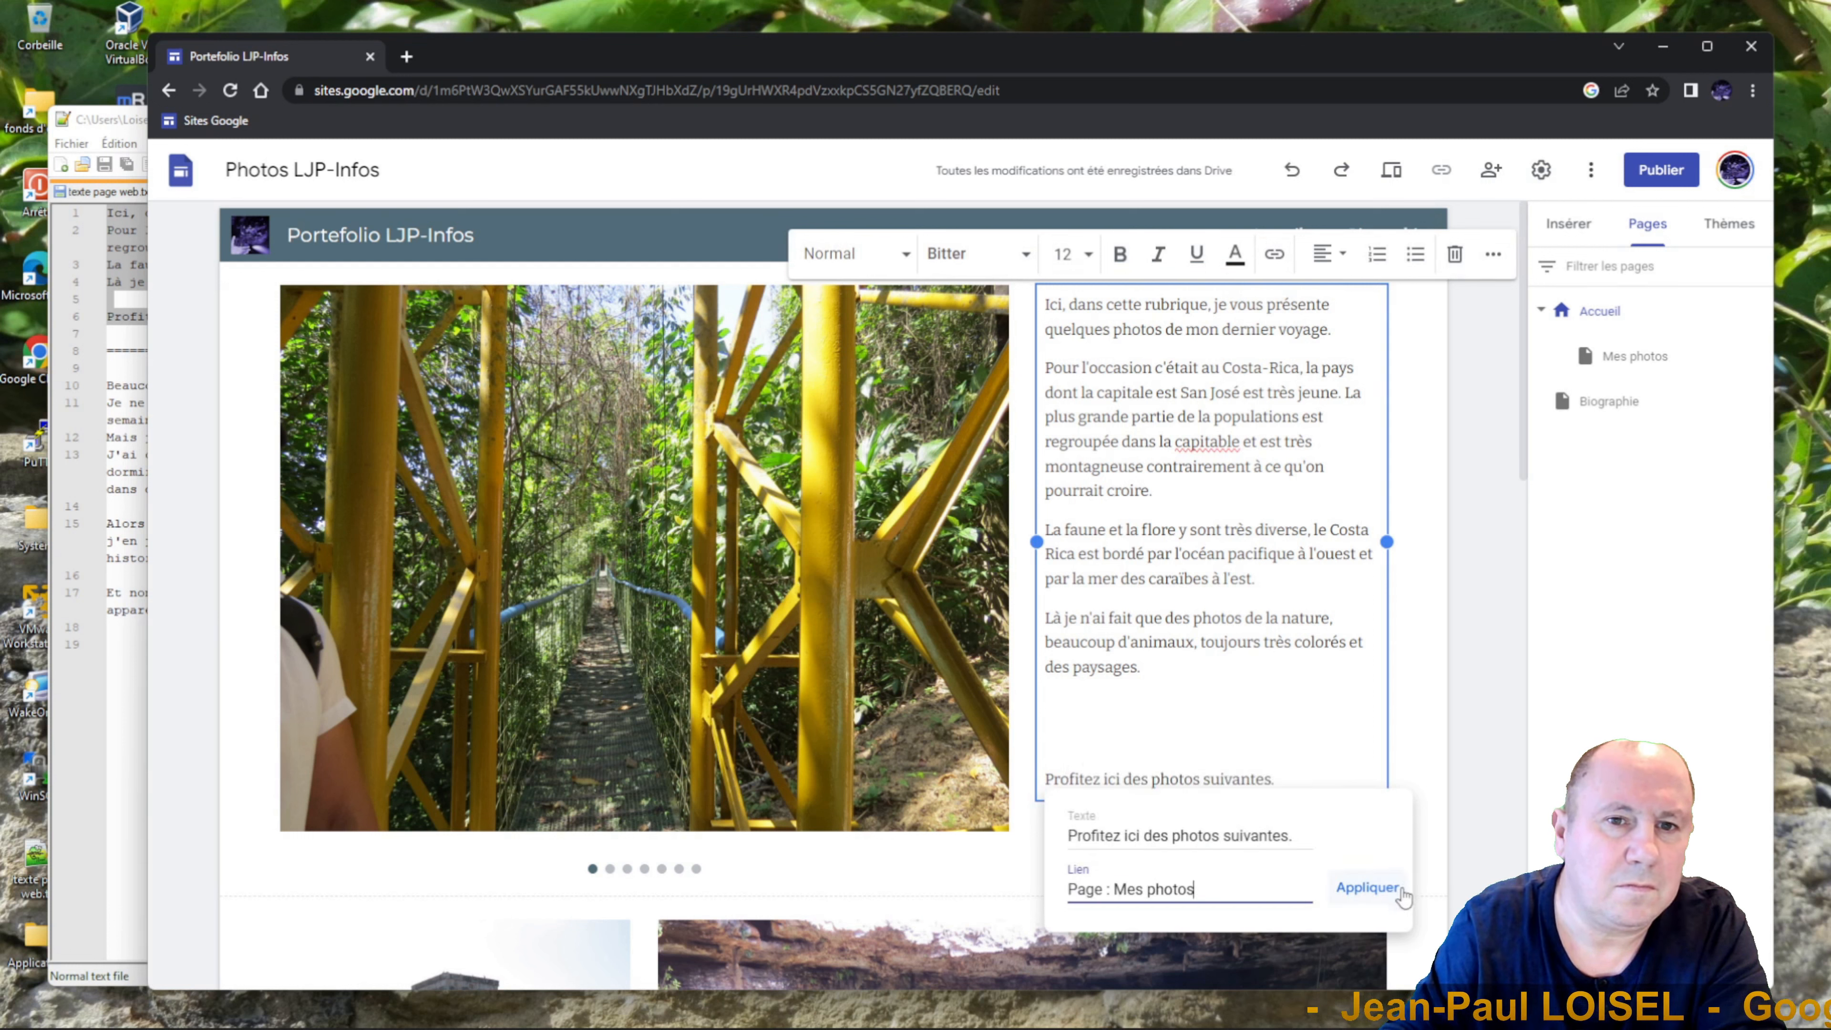
click(1381, 893)
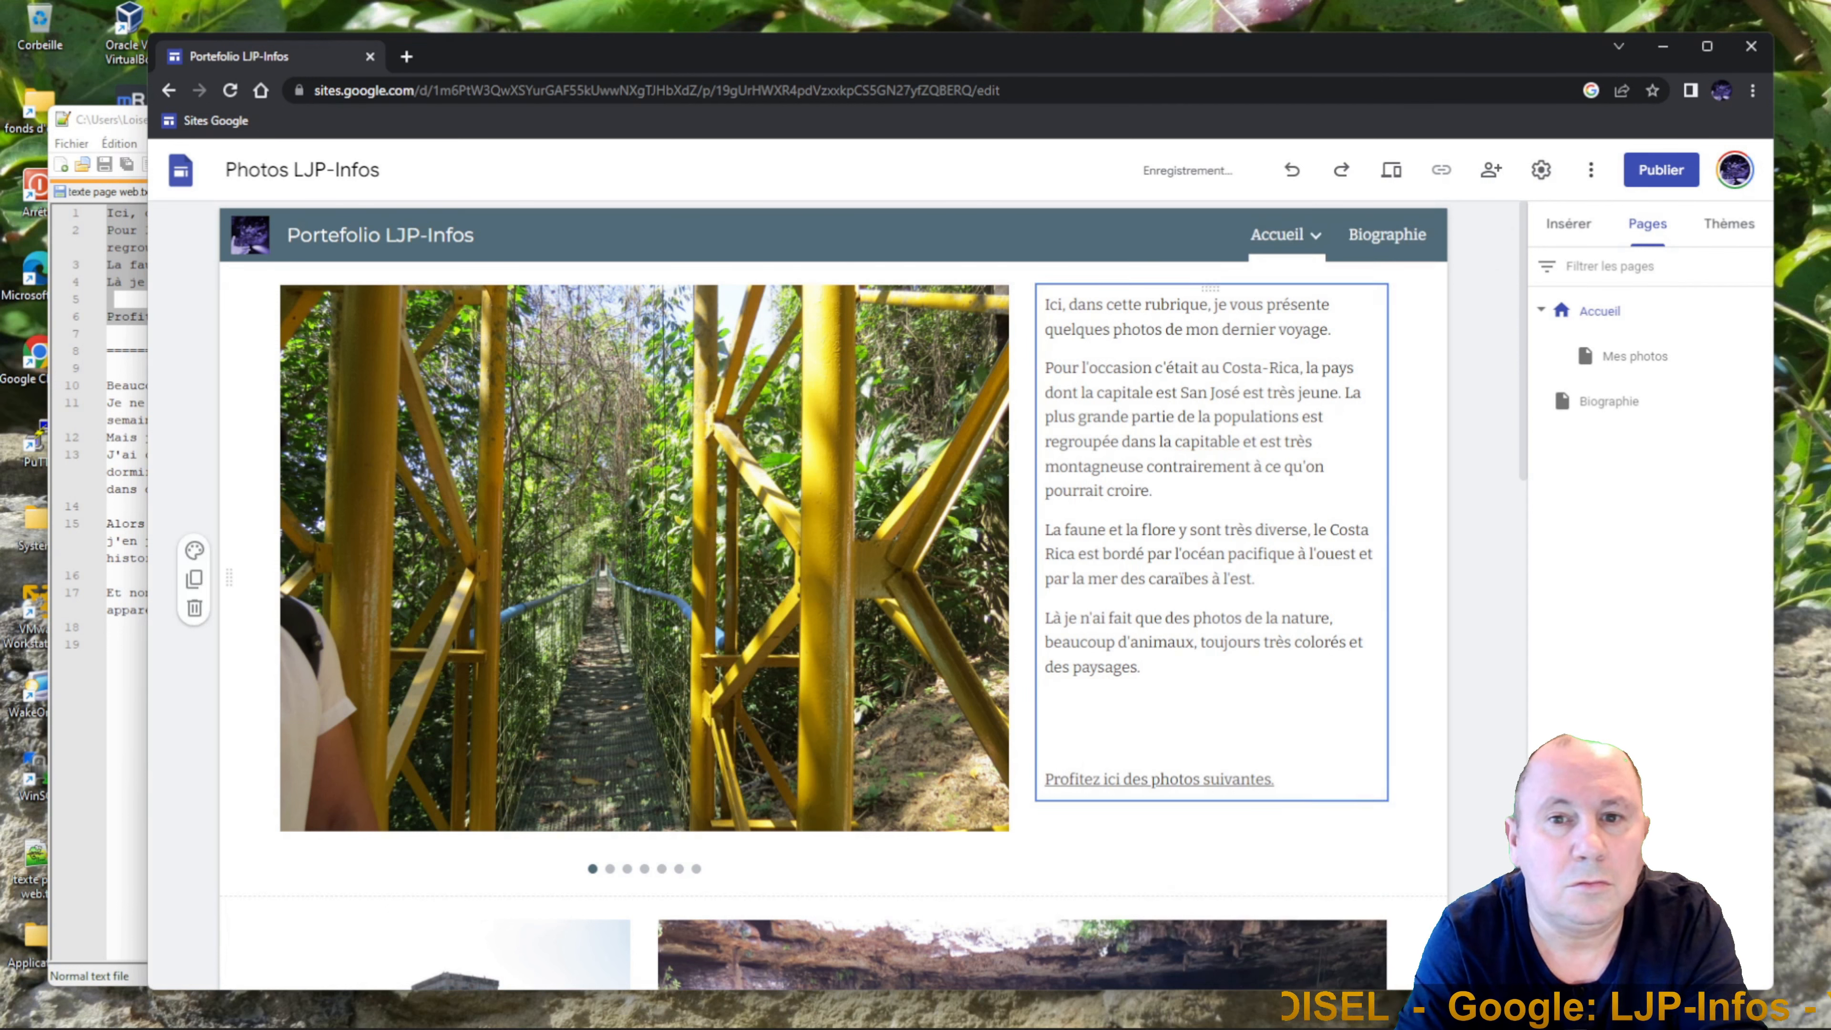
click(1233, 779)
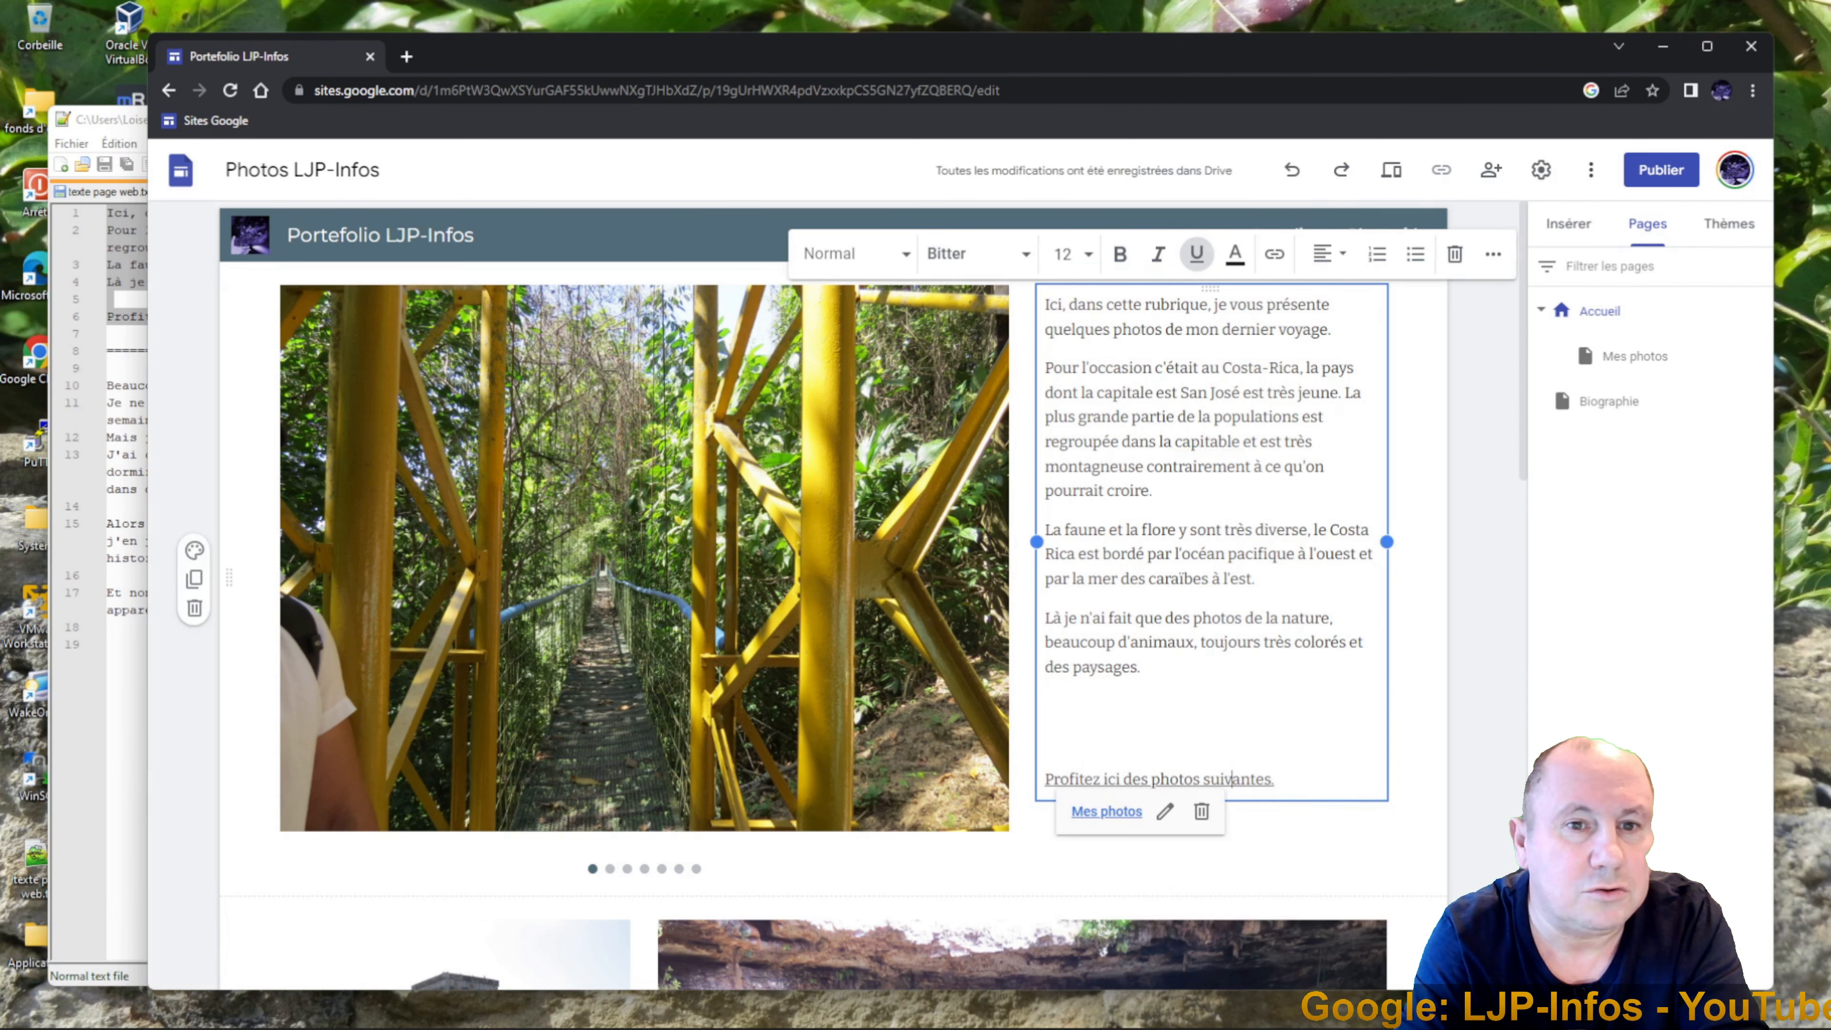
click(1105, 813)
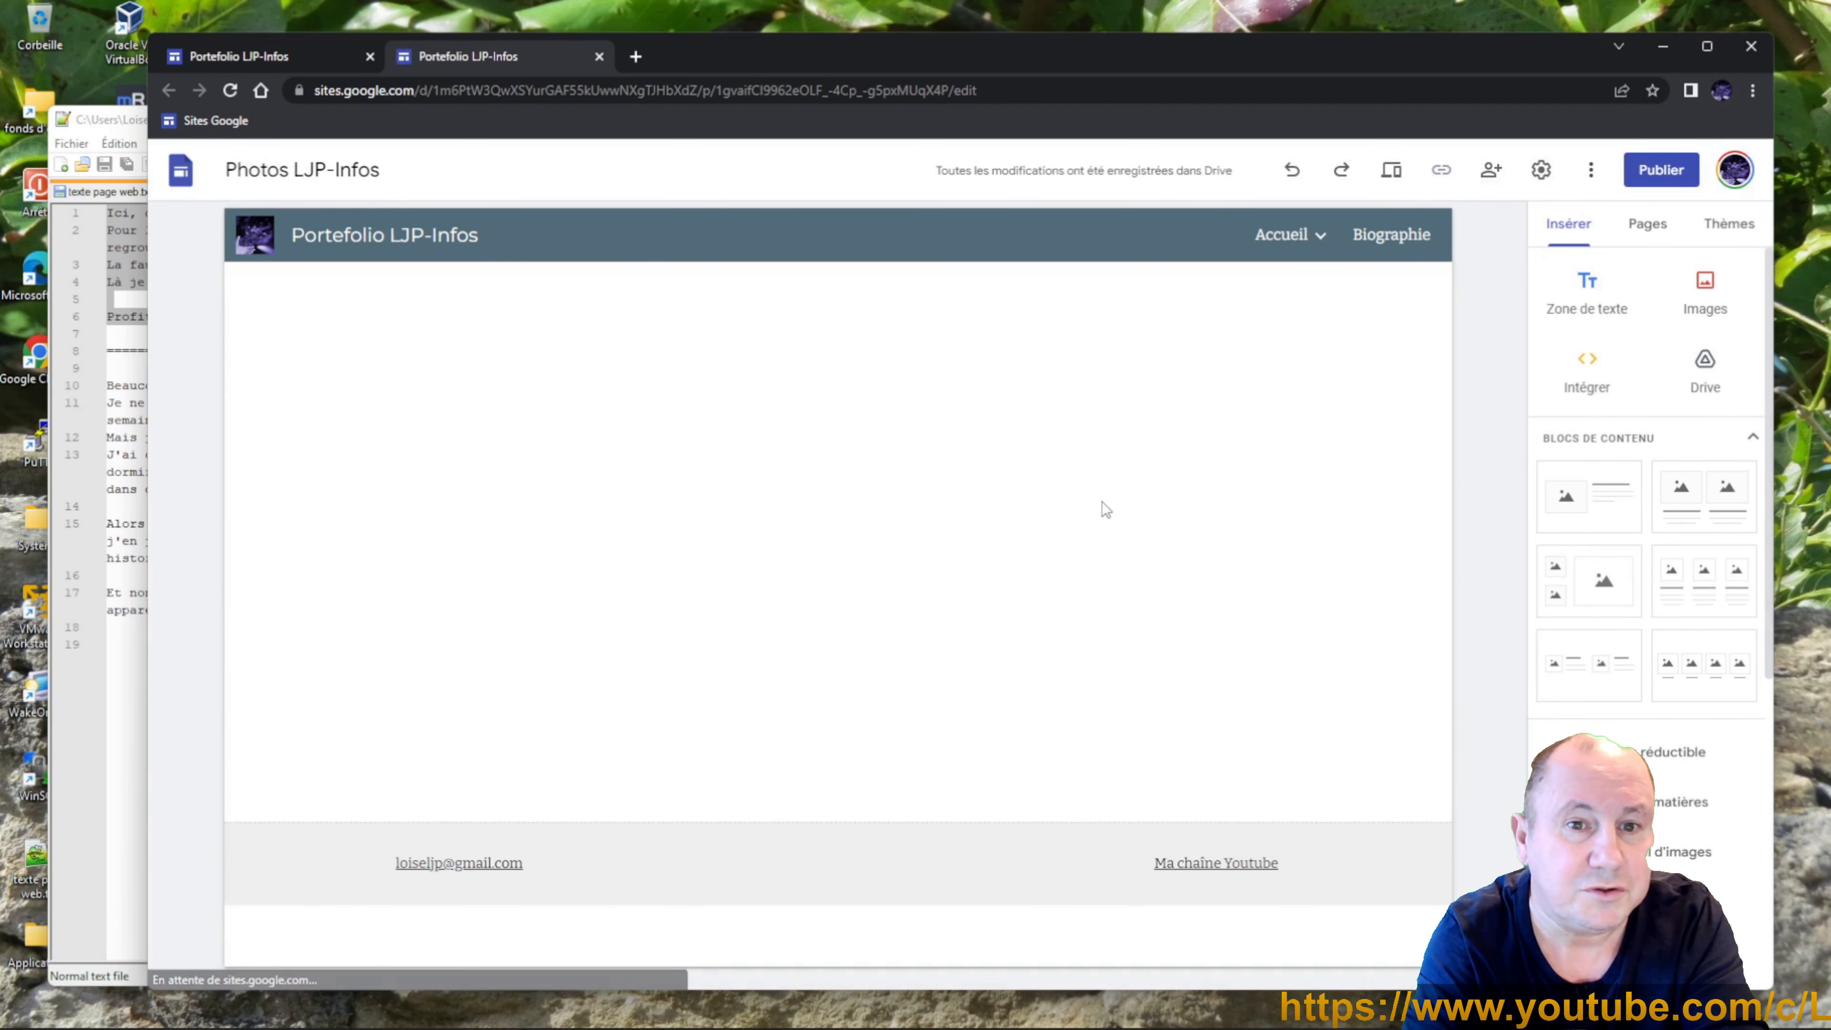
Insert a two-small-one-large image block and upload the beach photo IMG_0619.JPG from Bureau > Photos.
click(1574, 590)
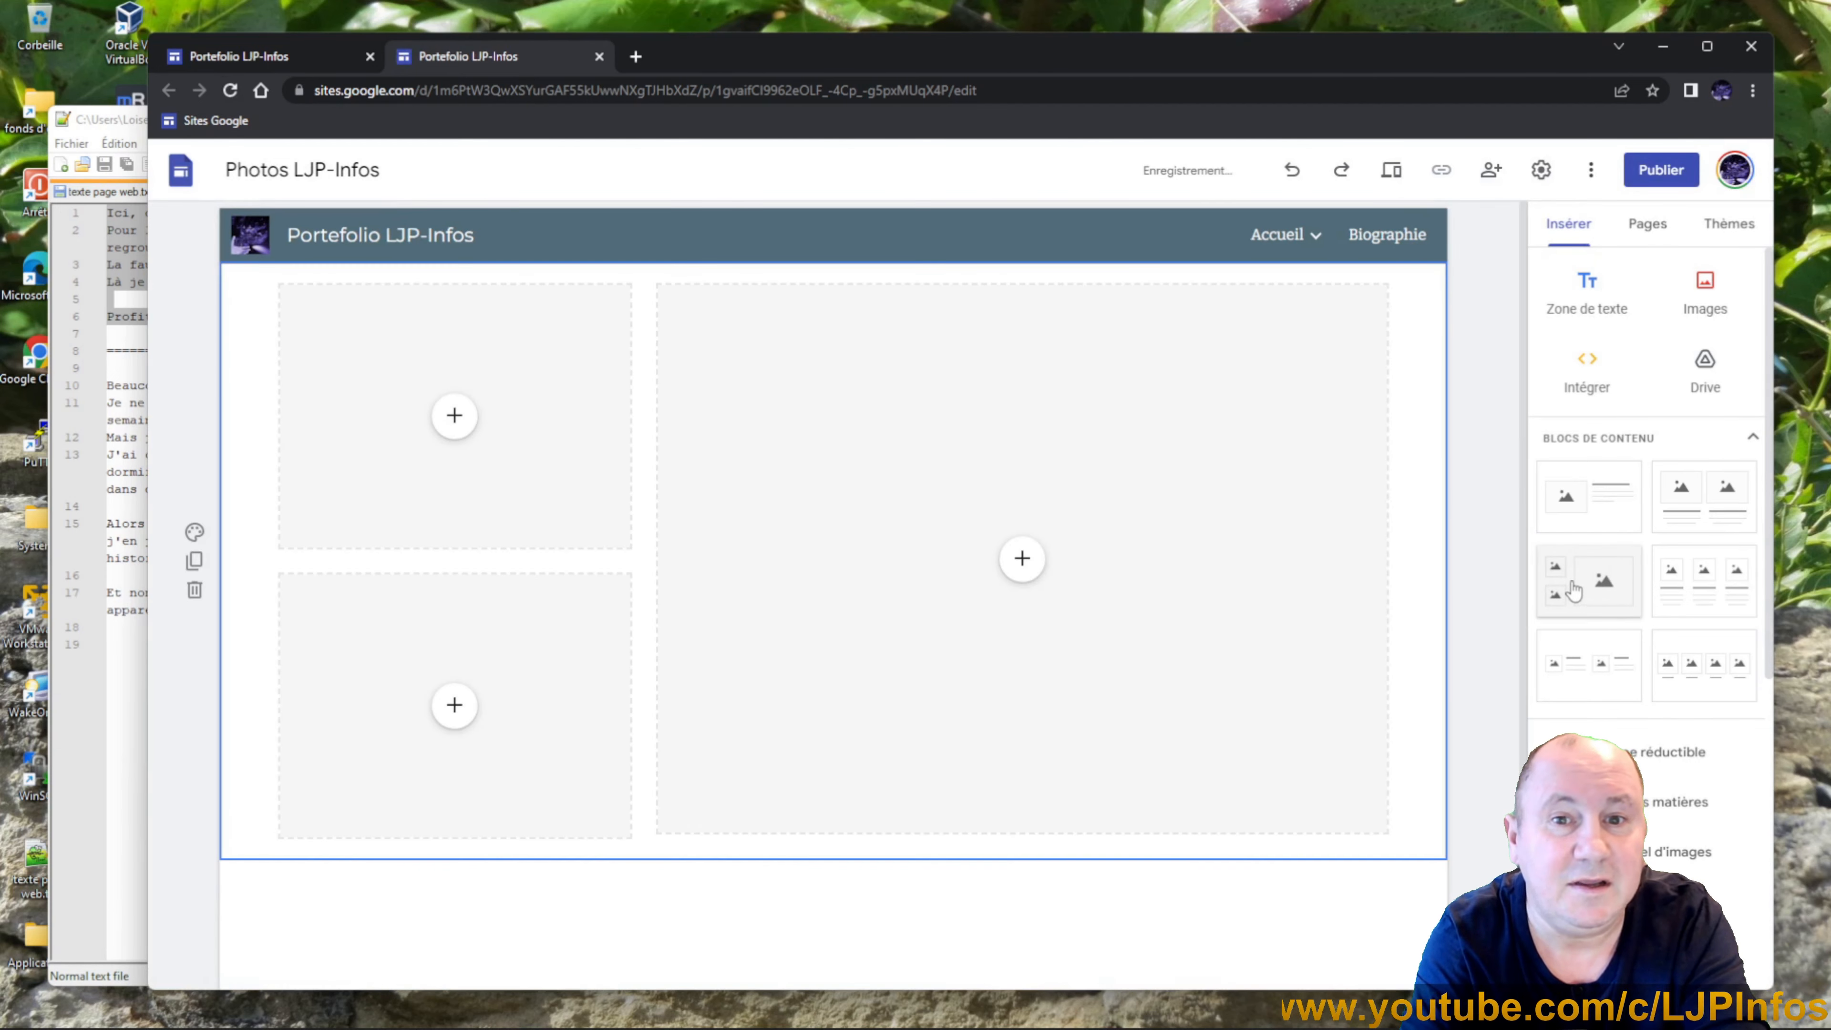
click(452, 417)
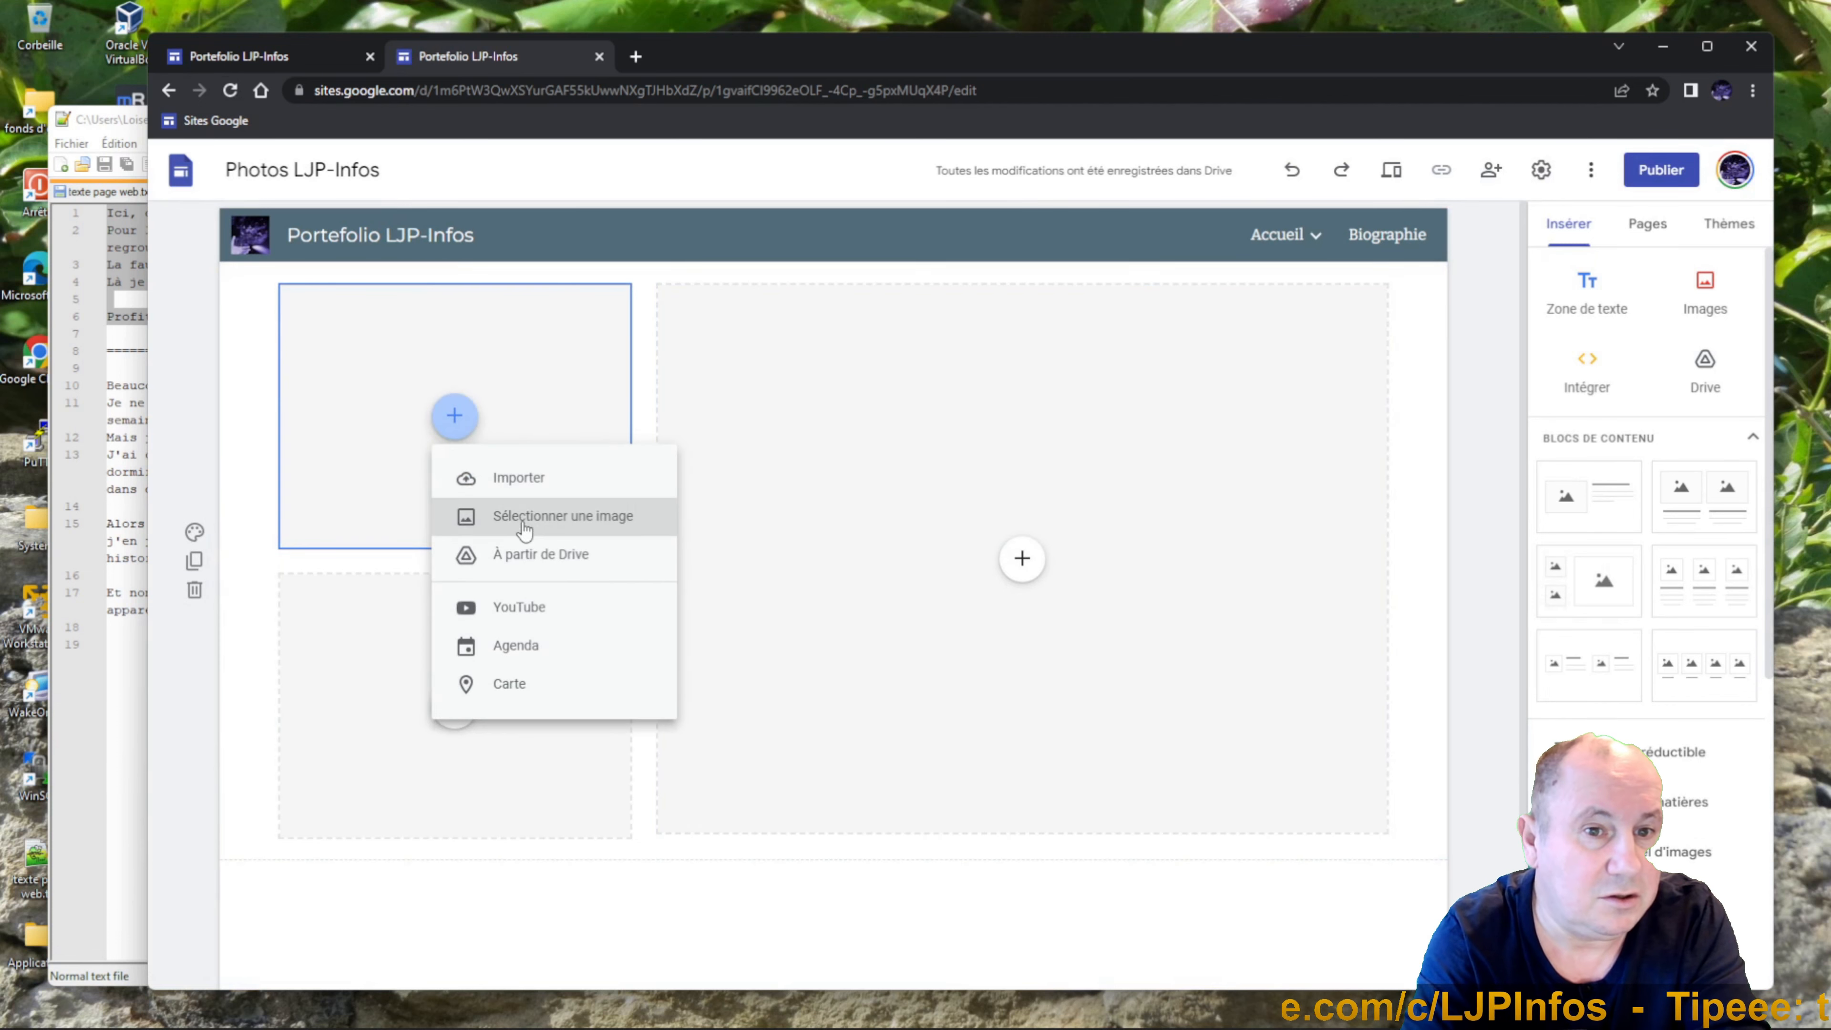
click(520, 477)
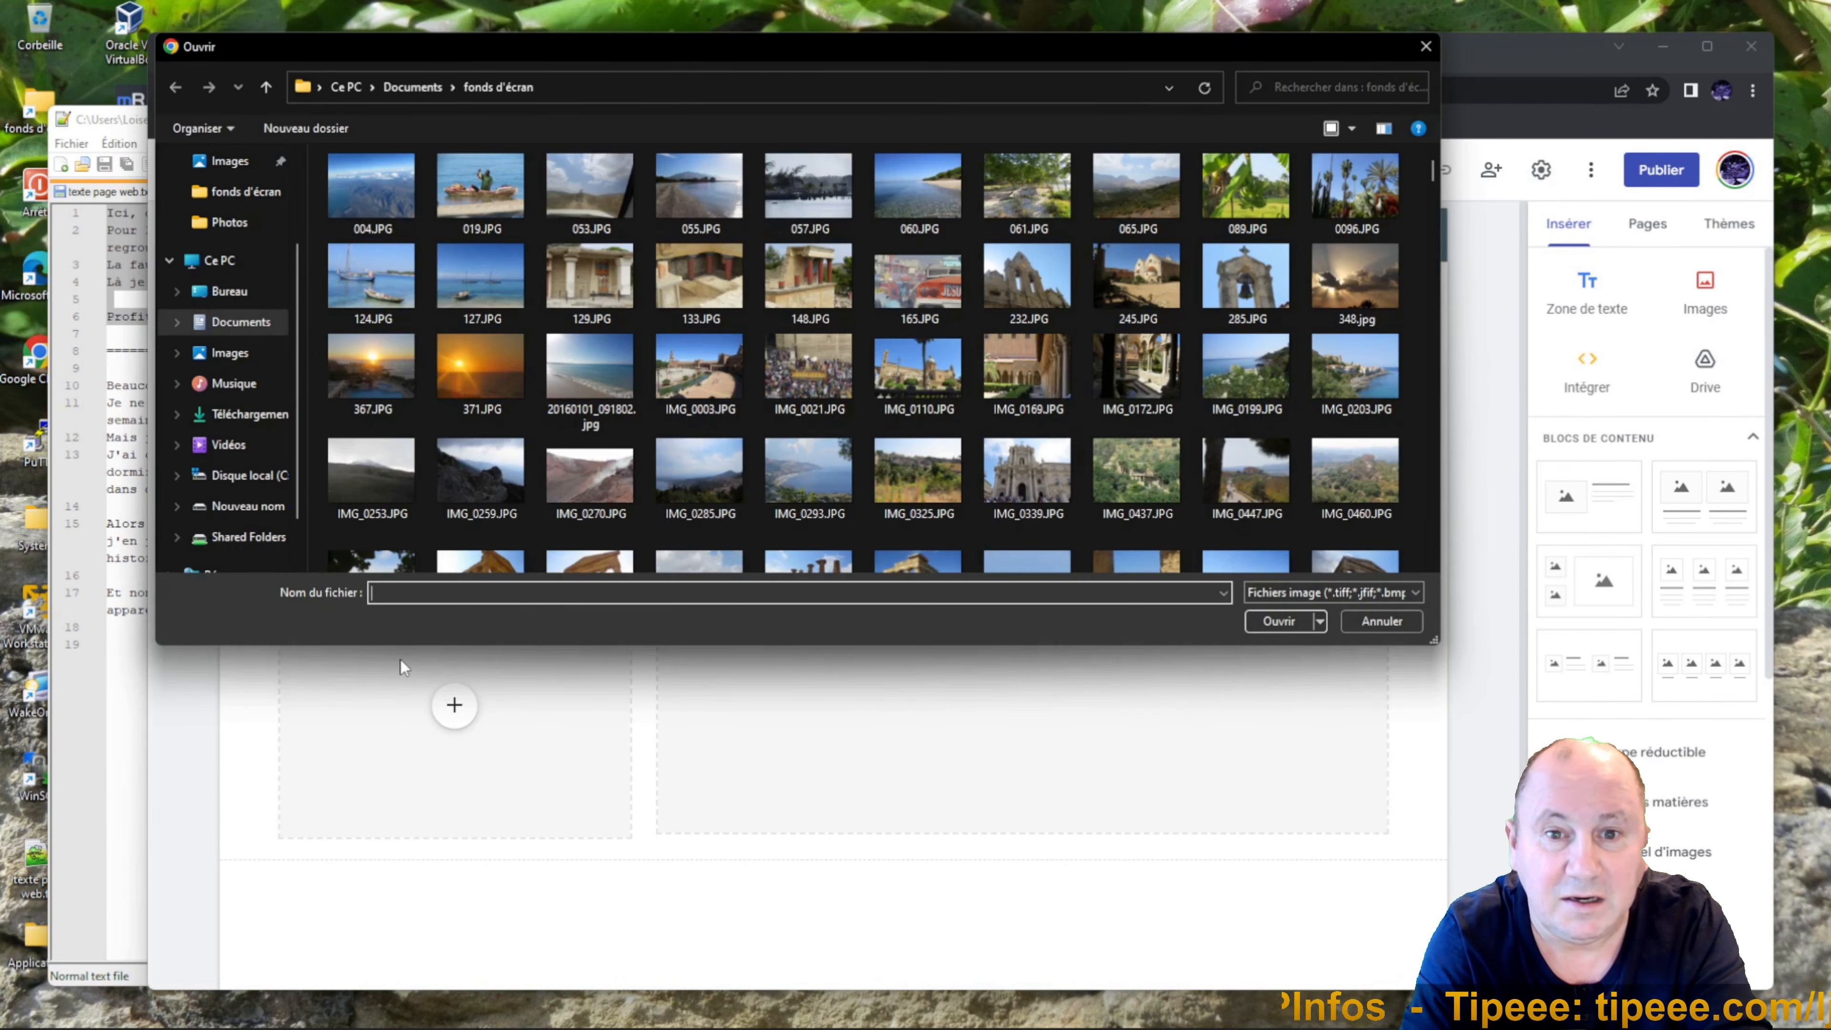
click(418, 93)
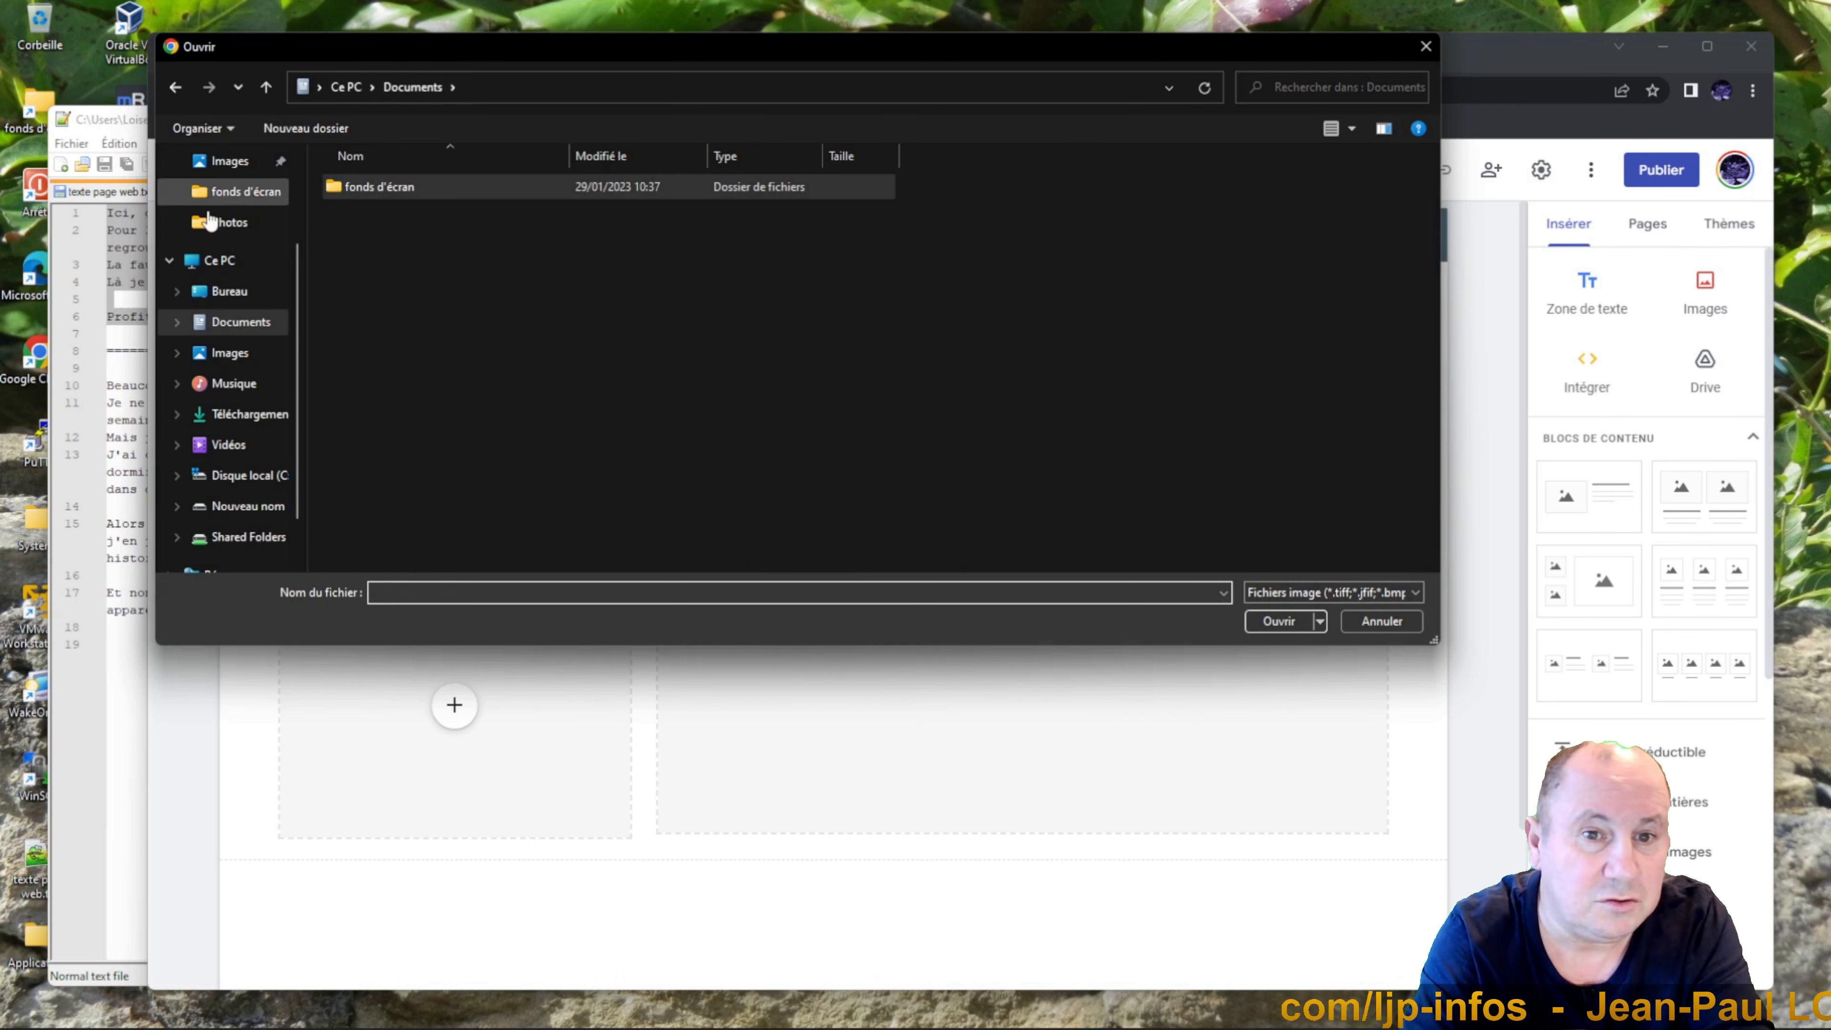
click(232, 291)
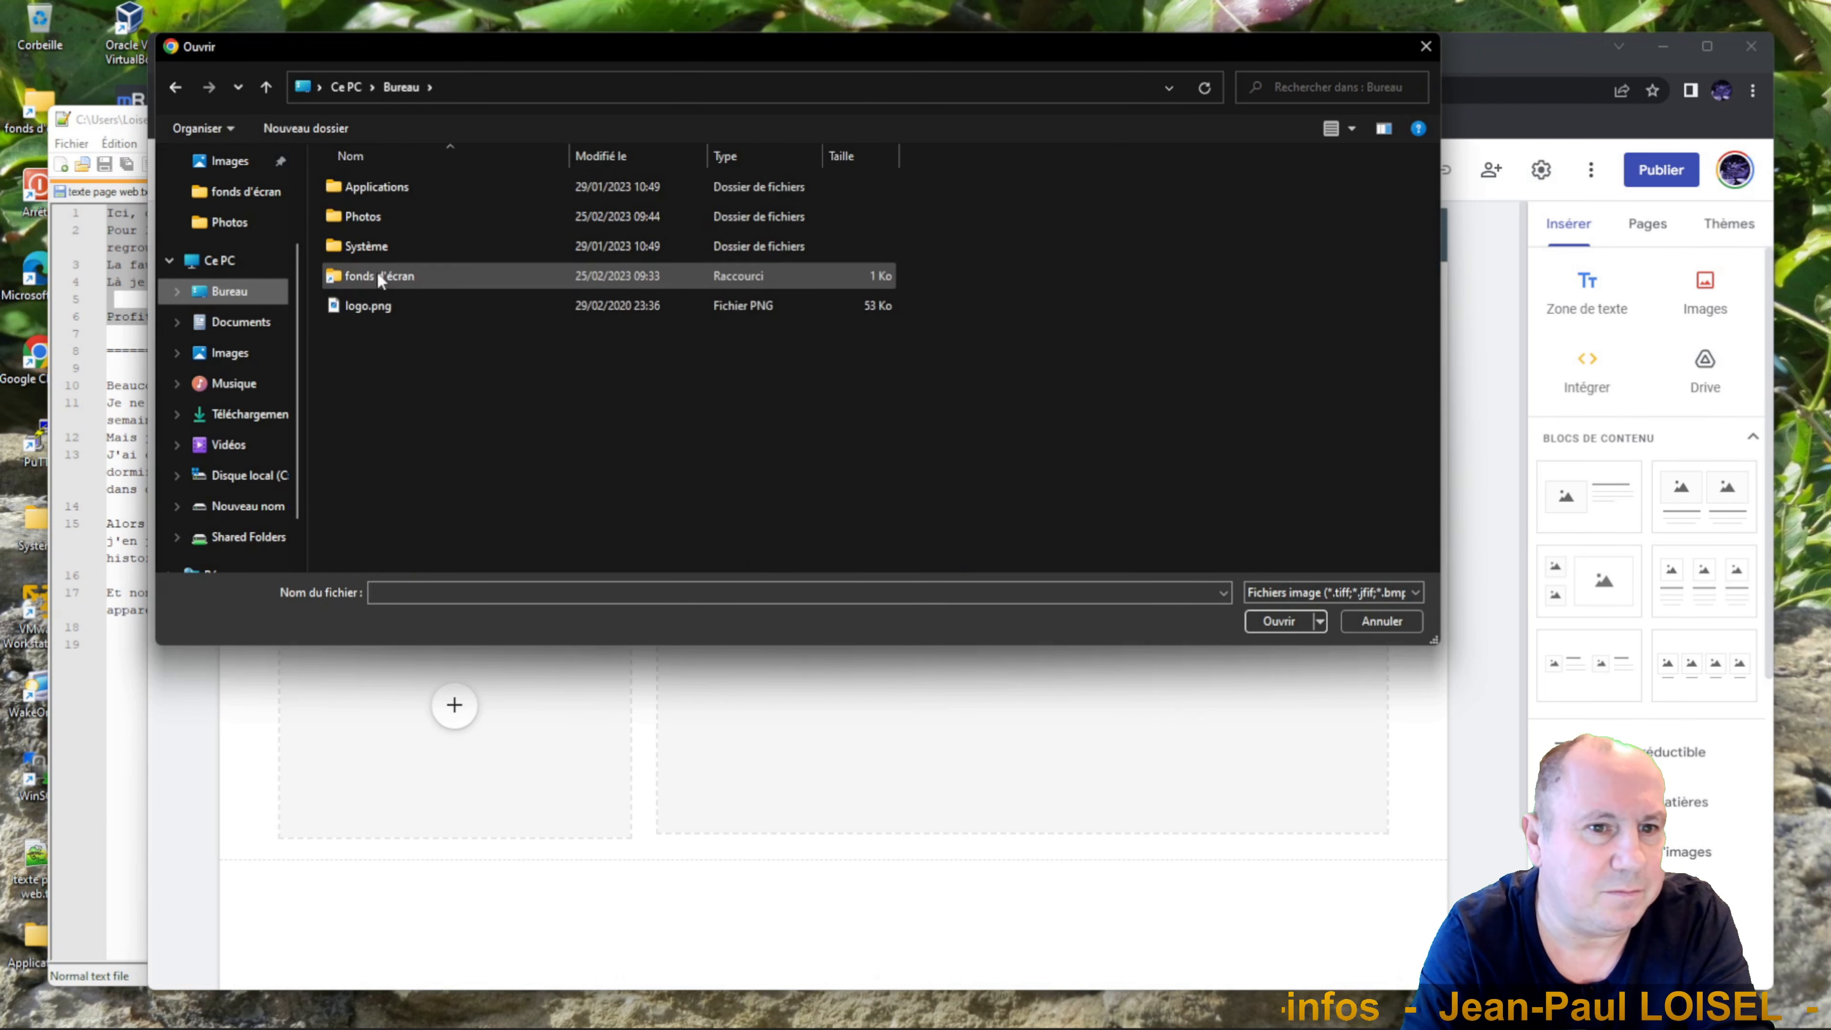
click(365, 215)
double_click(364, 215)
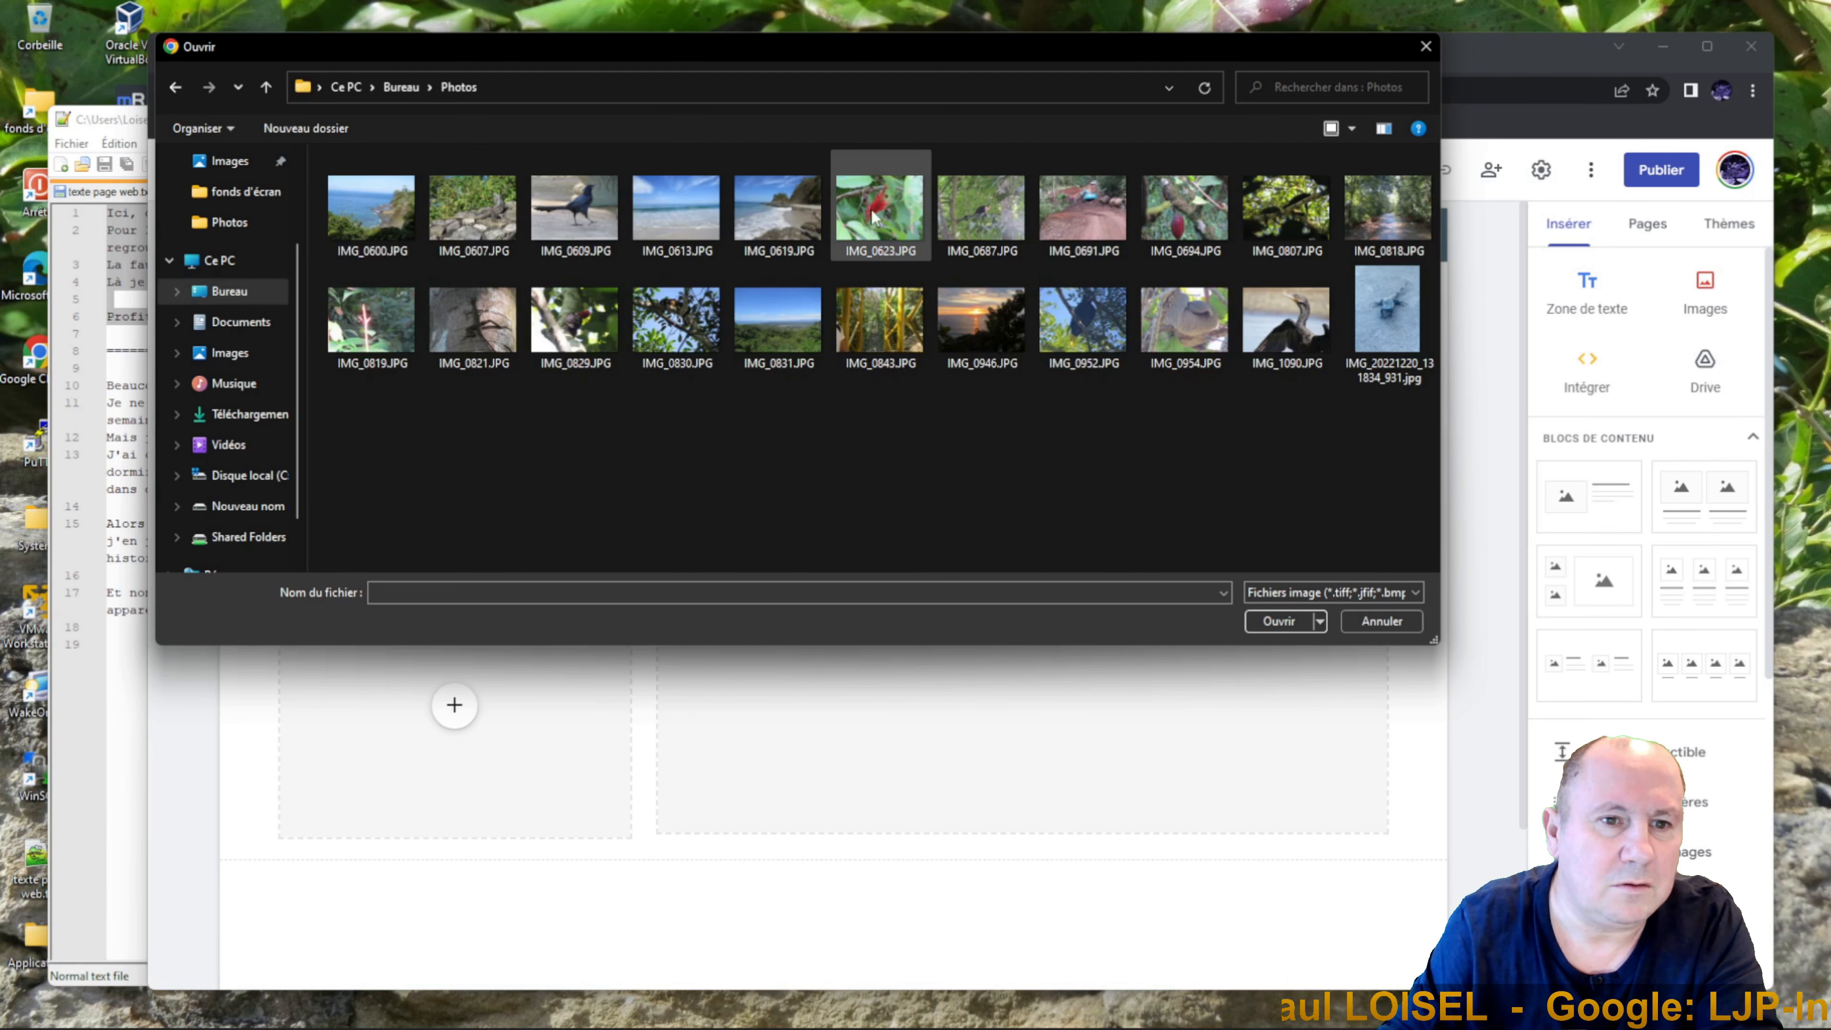
double_click(792, 211)
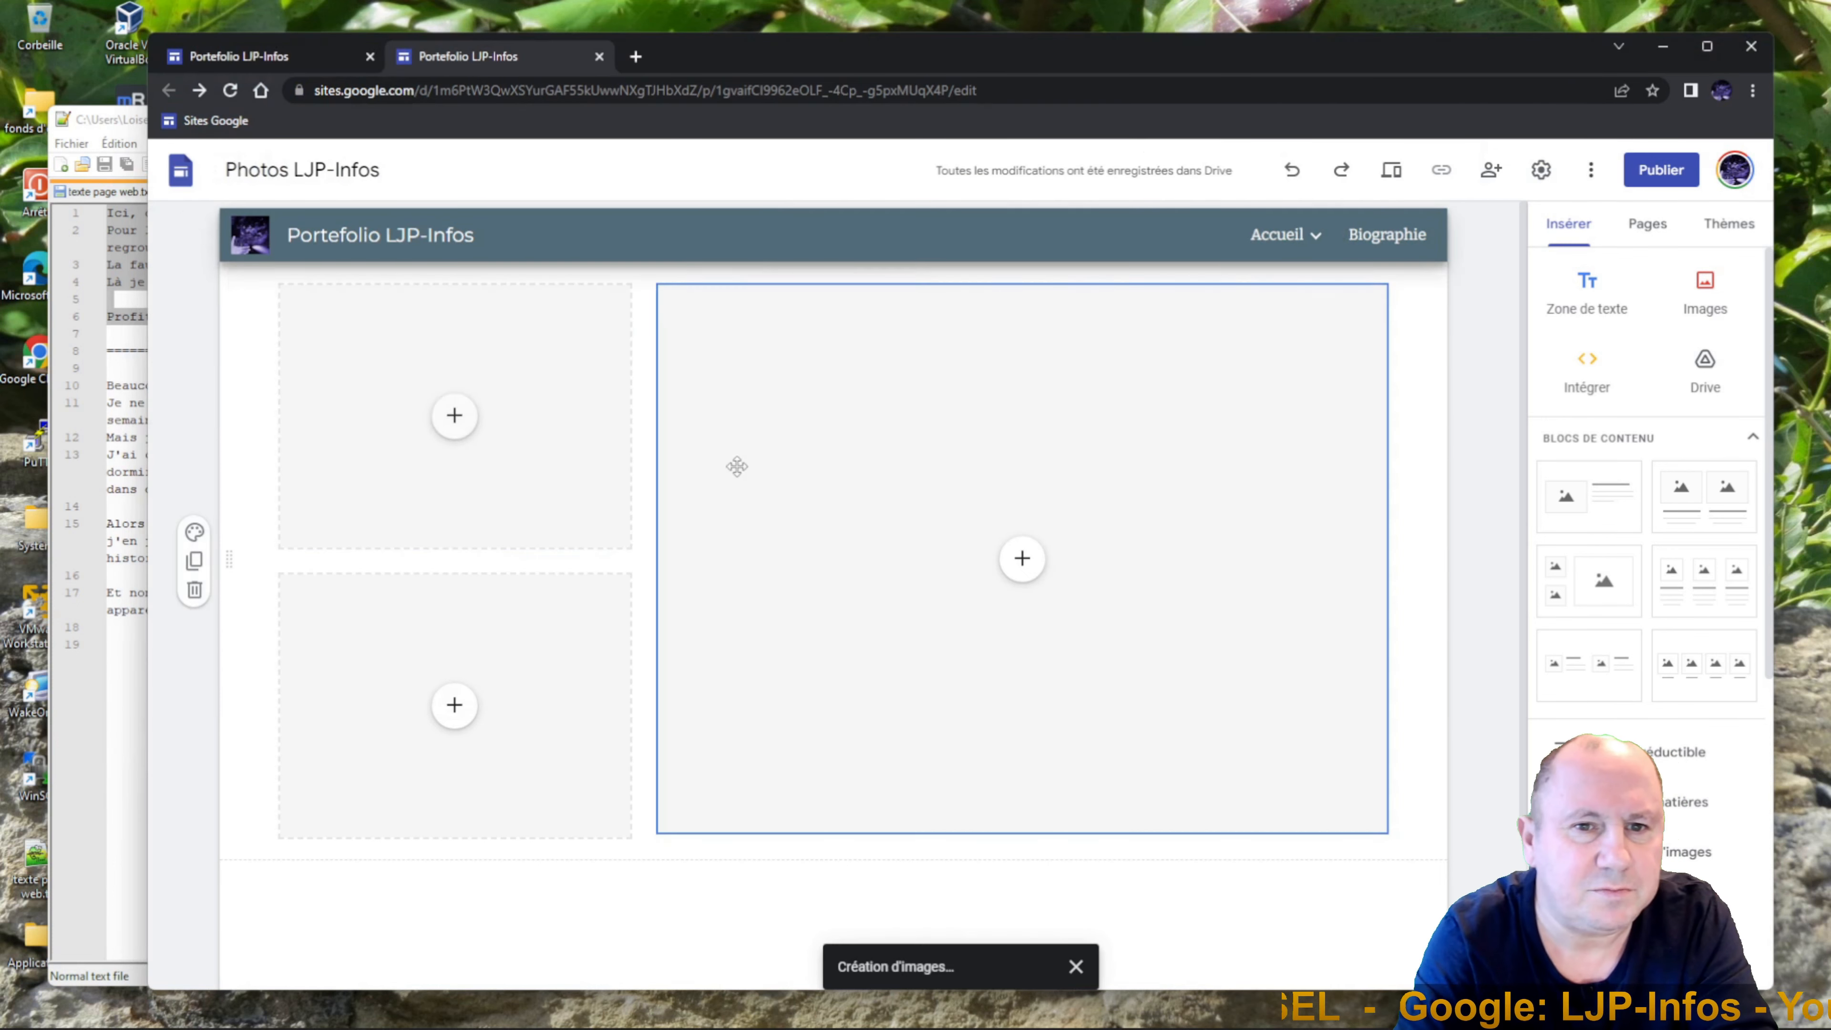
Upload the bird photo IMG_0952.JPG into the lower small slot.
click(452, 732)
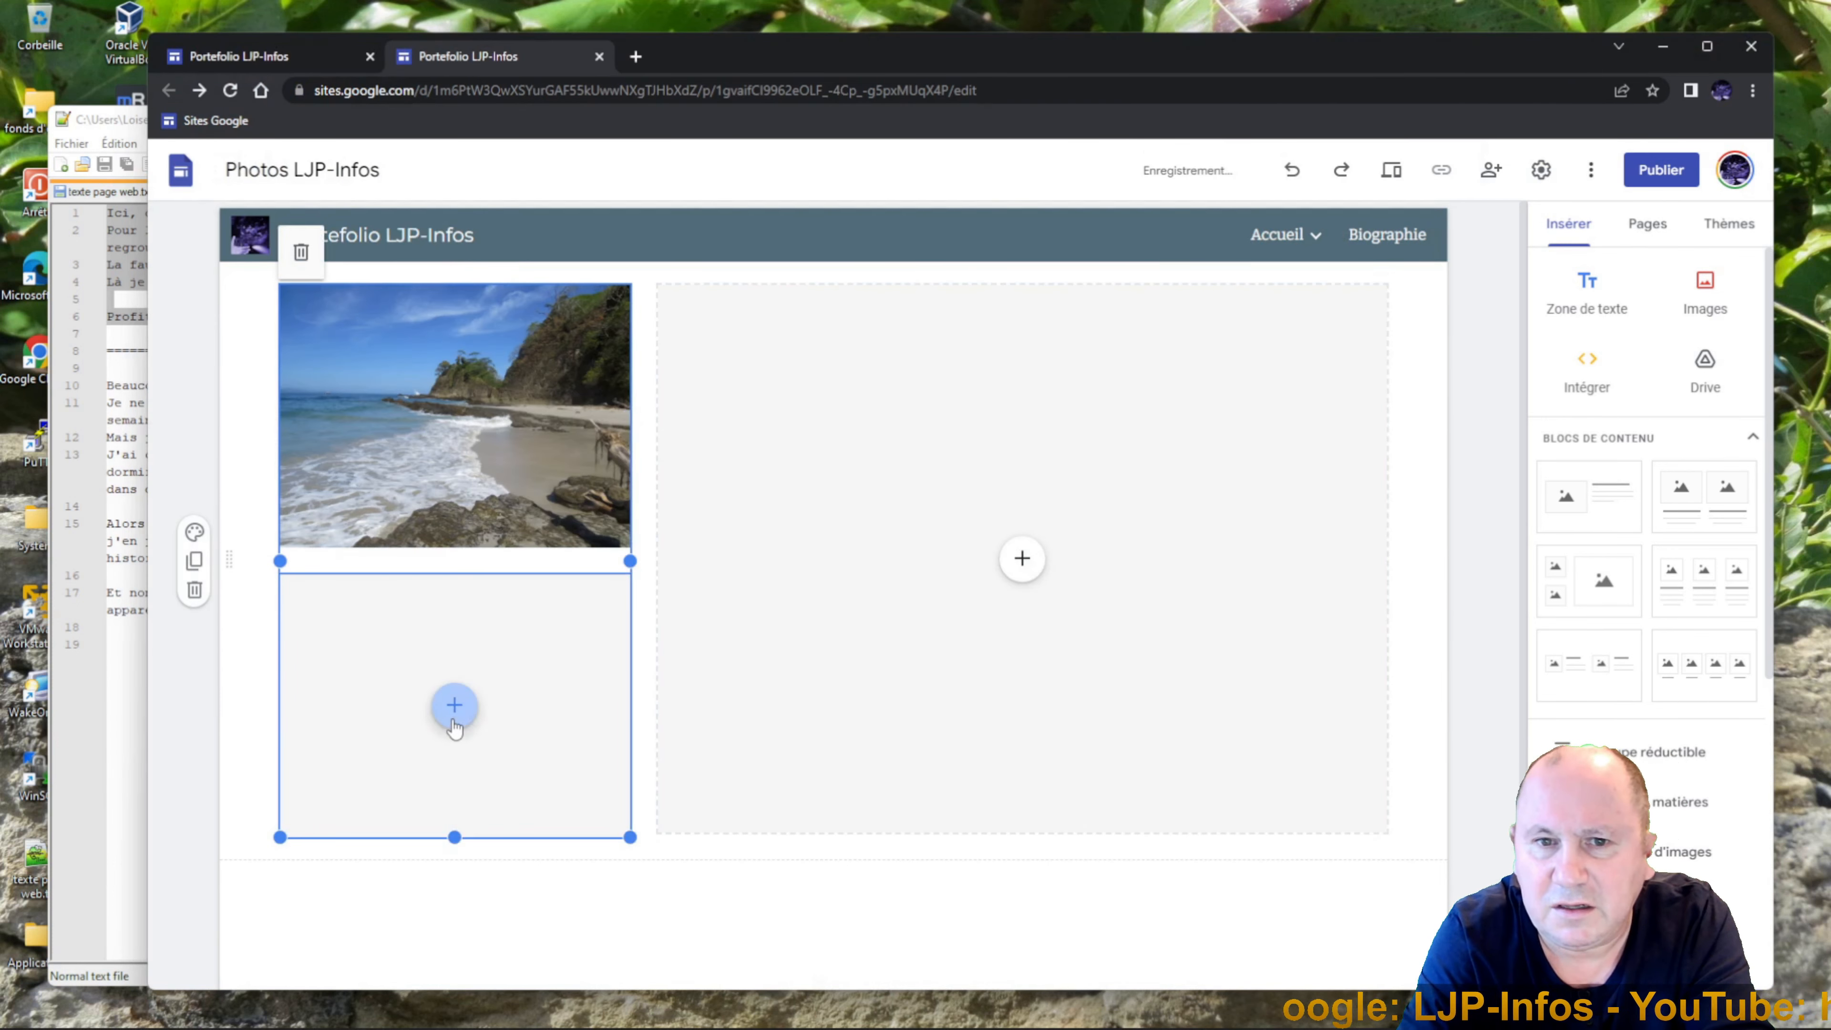
click(455, 705)
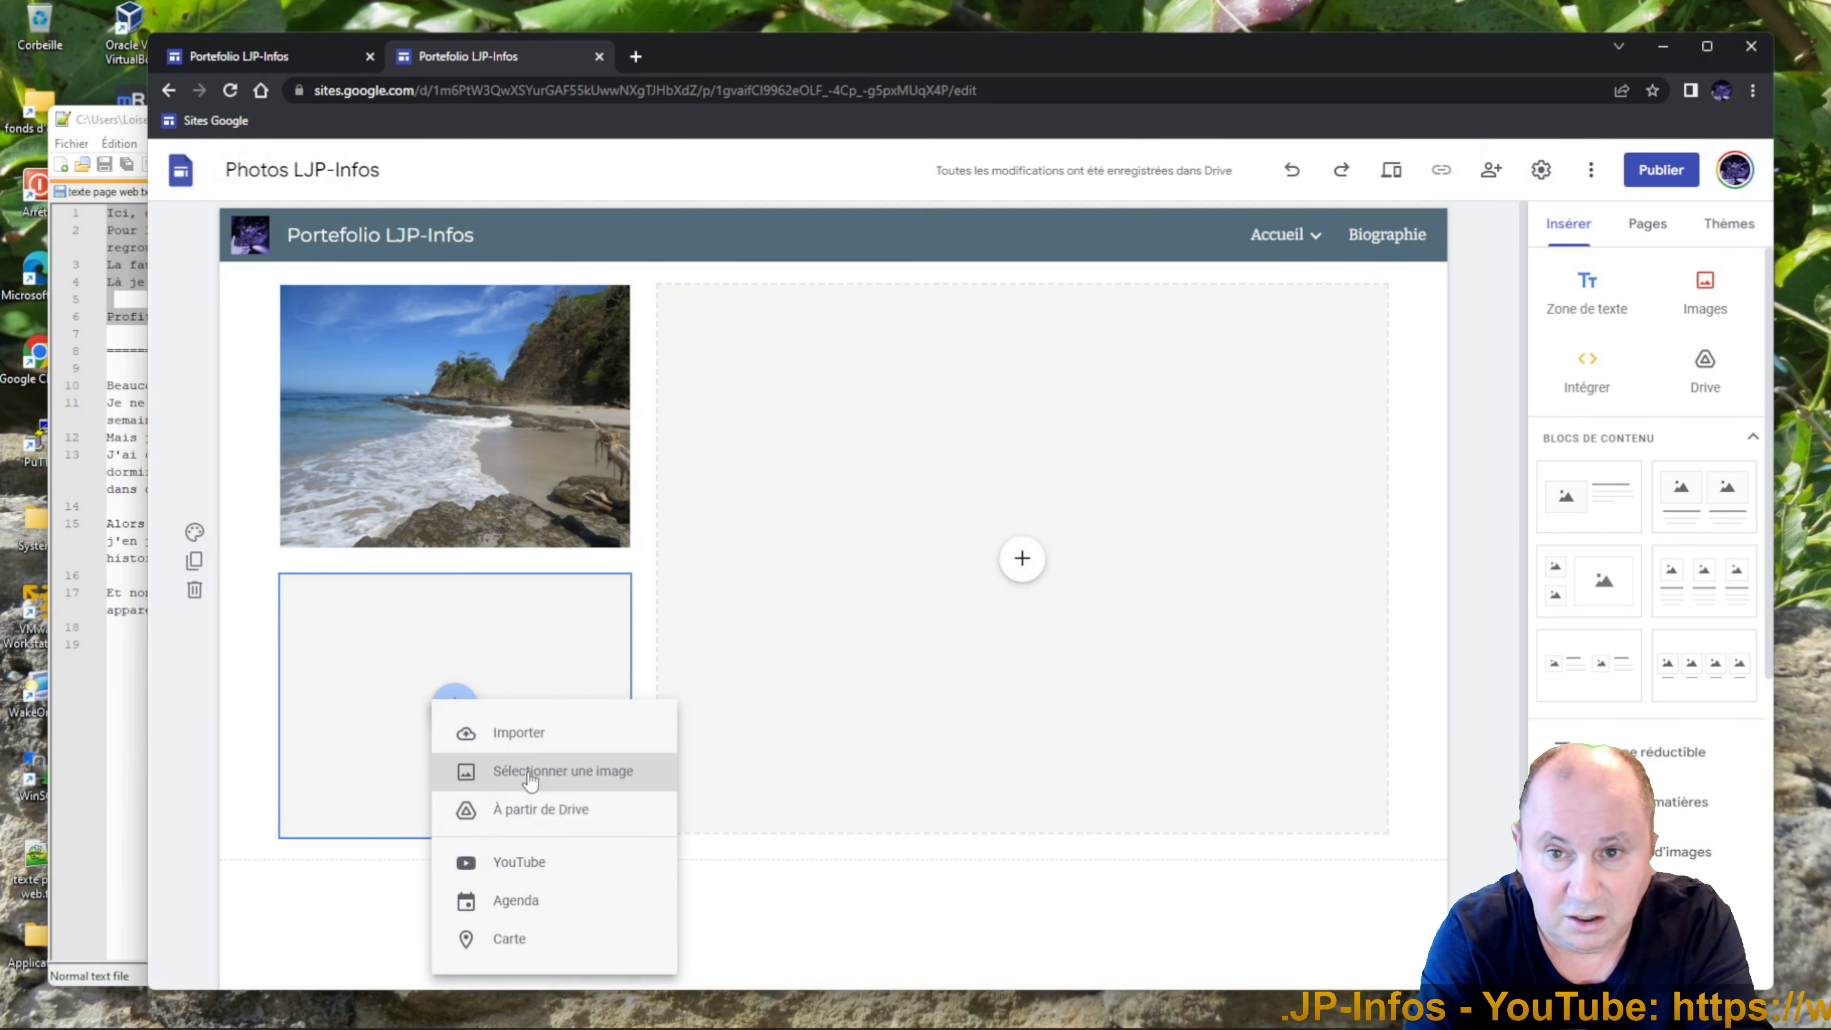
click(520, 733)
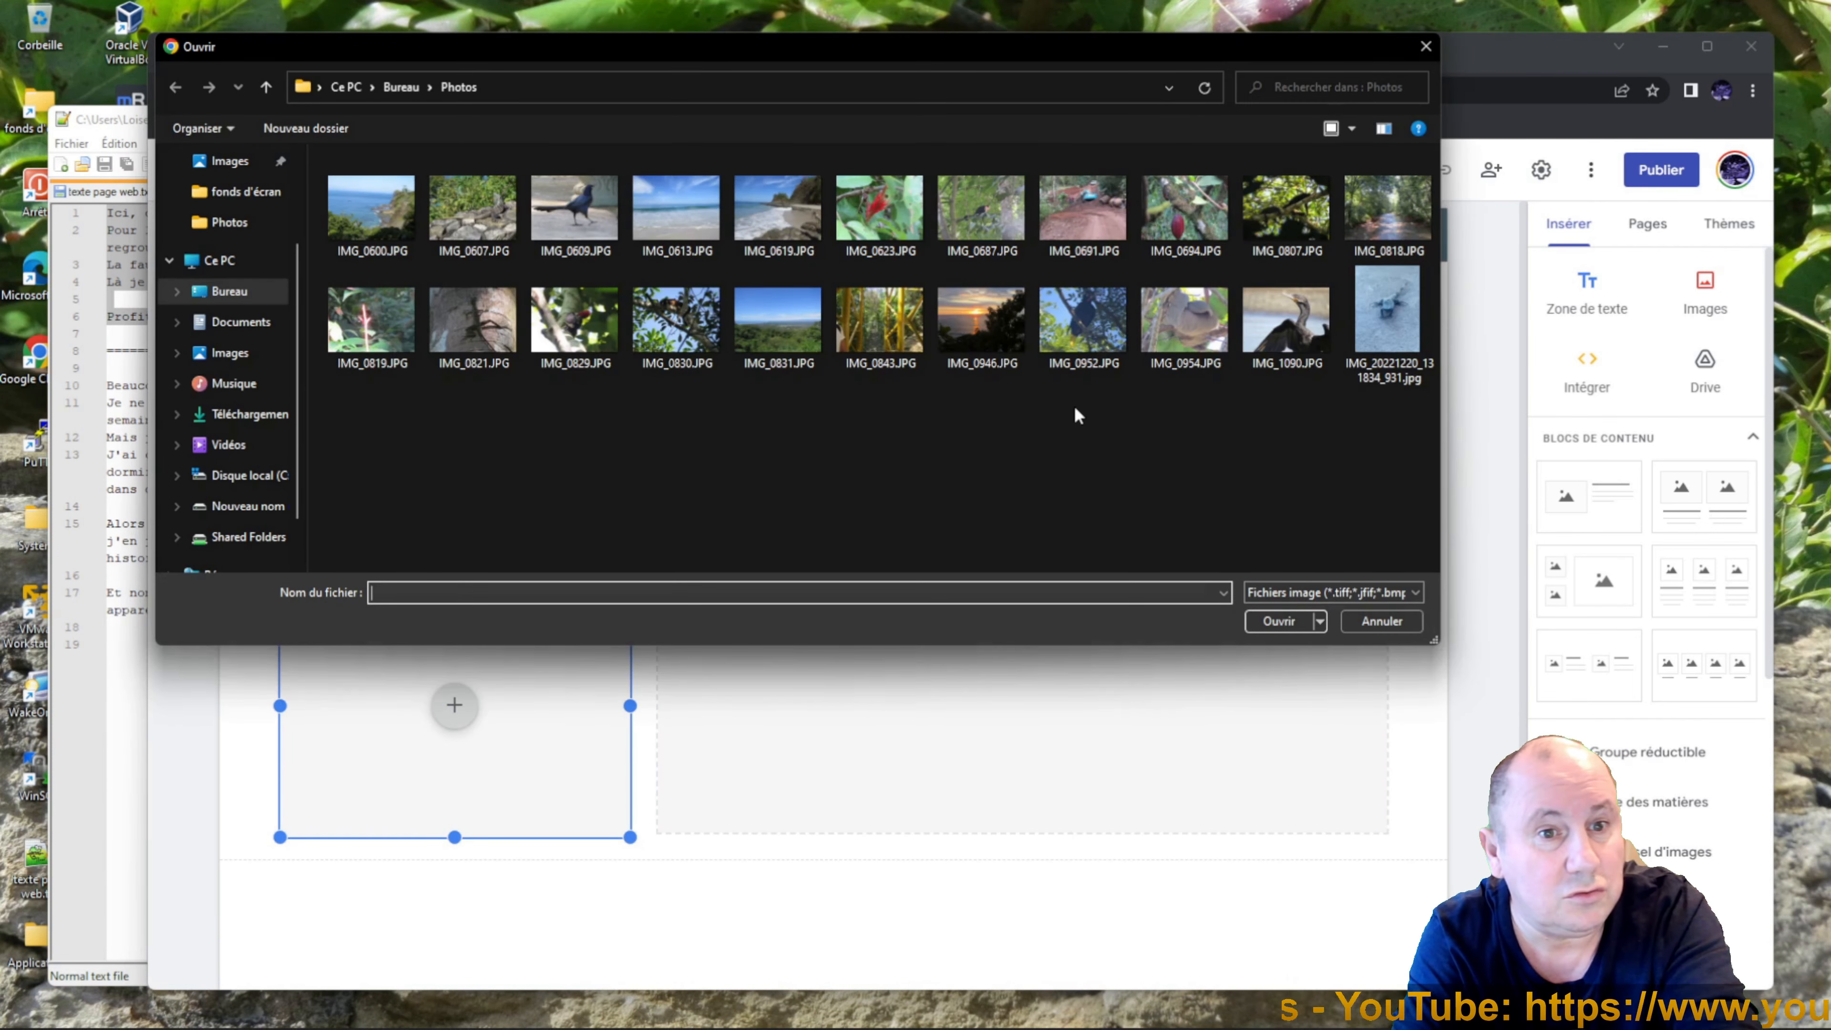
click(1093, 349)
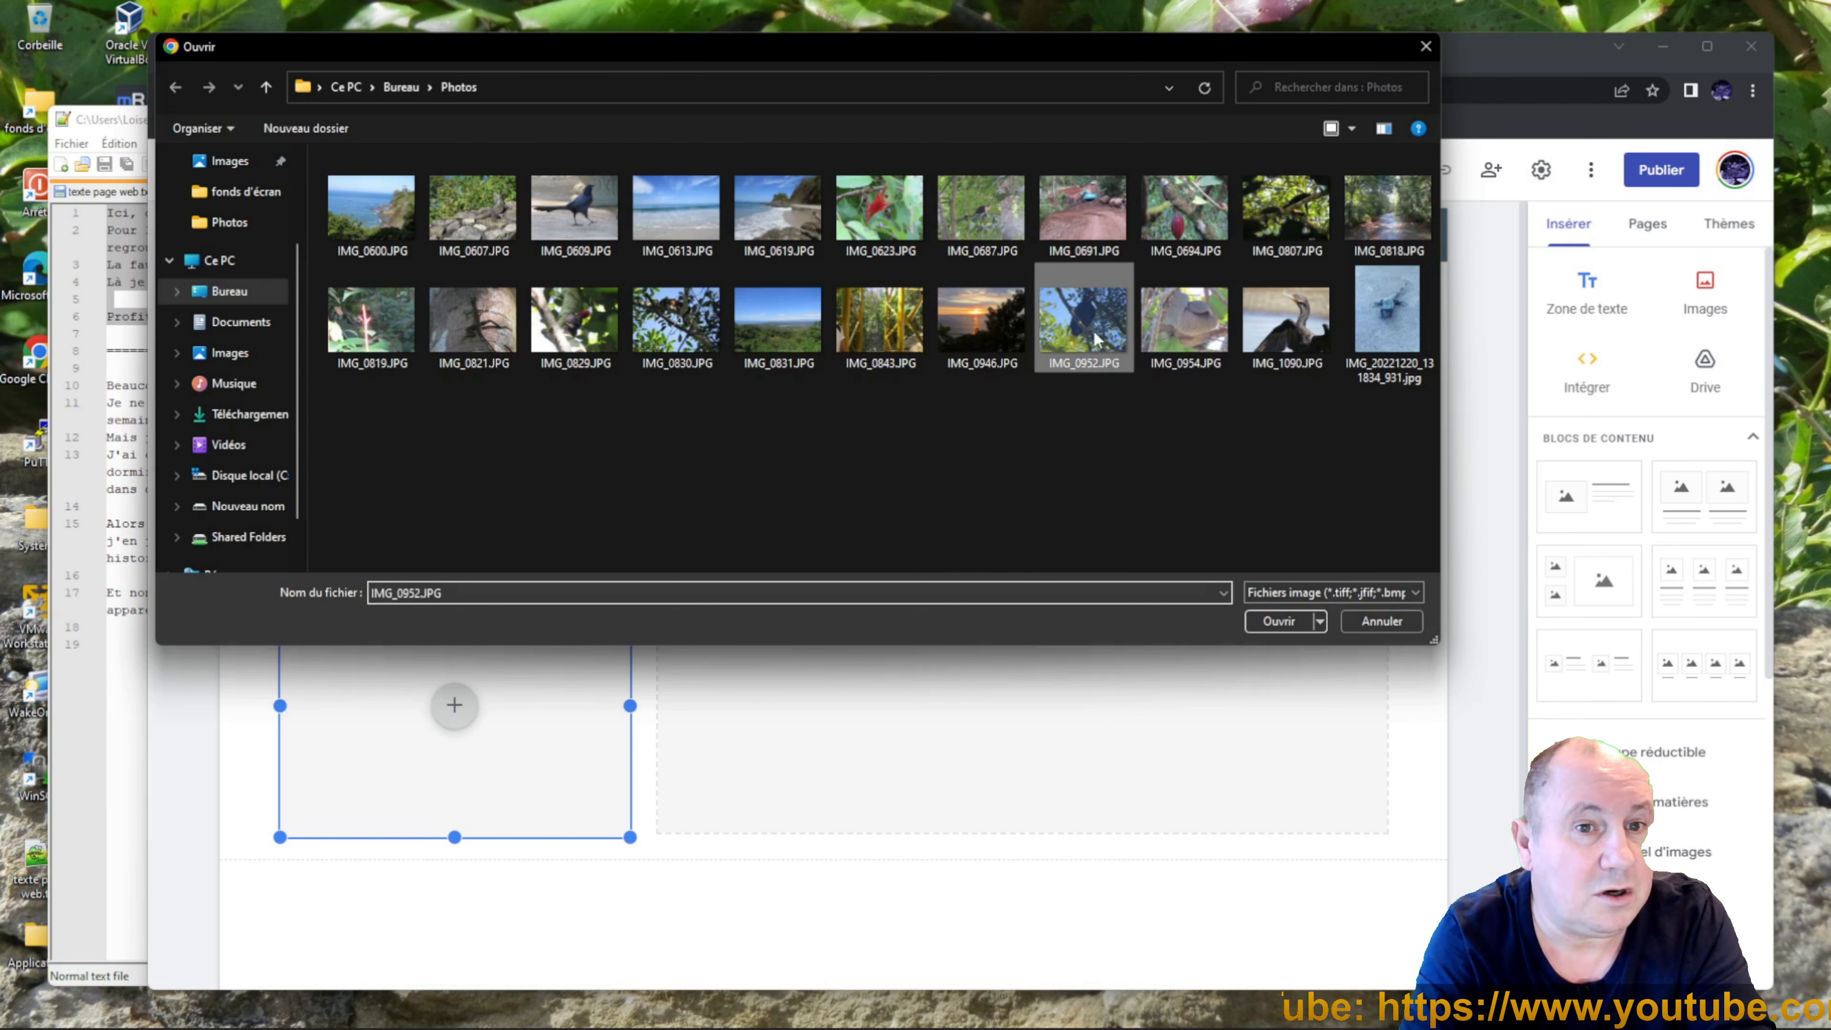
click(1270, 613)
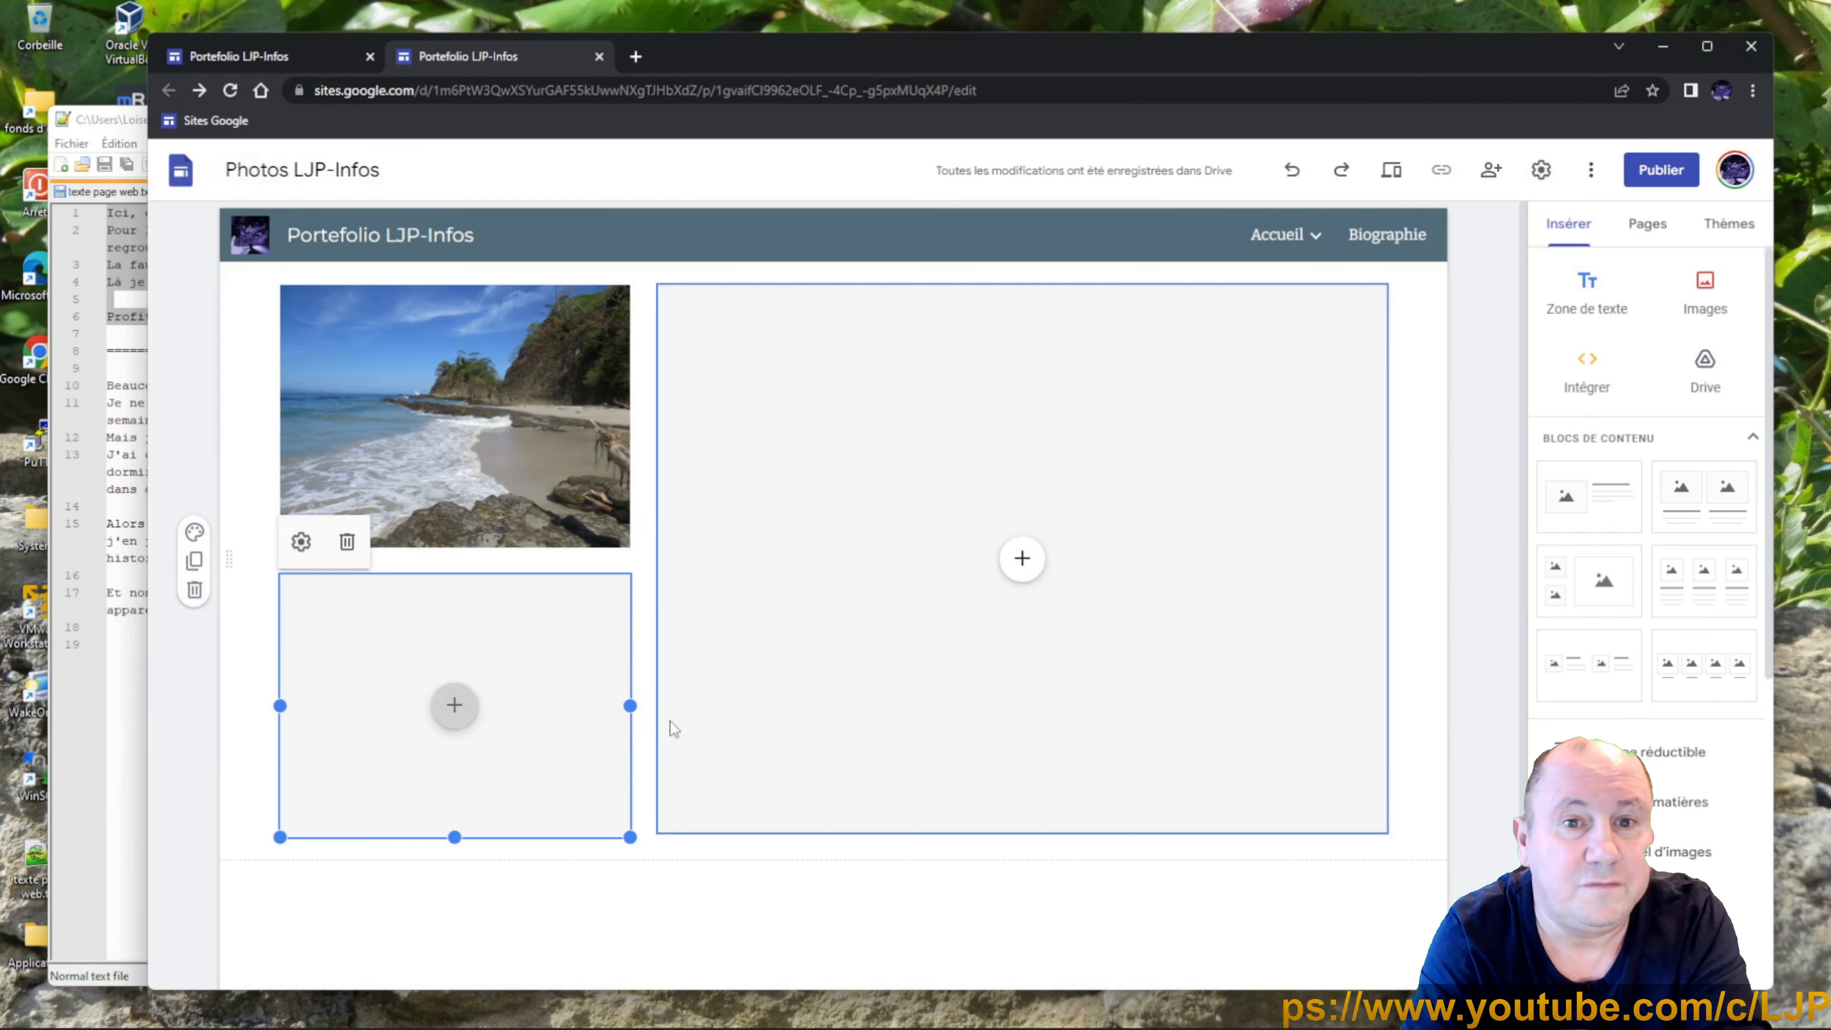
Upload the sloth photo IMG_0954.JPG into the large right slot.
click(1021, 563)
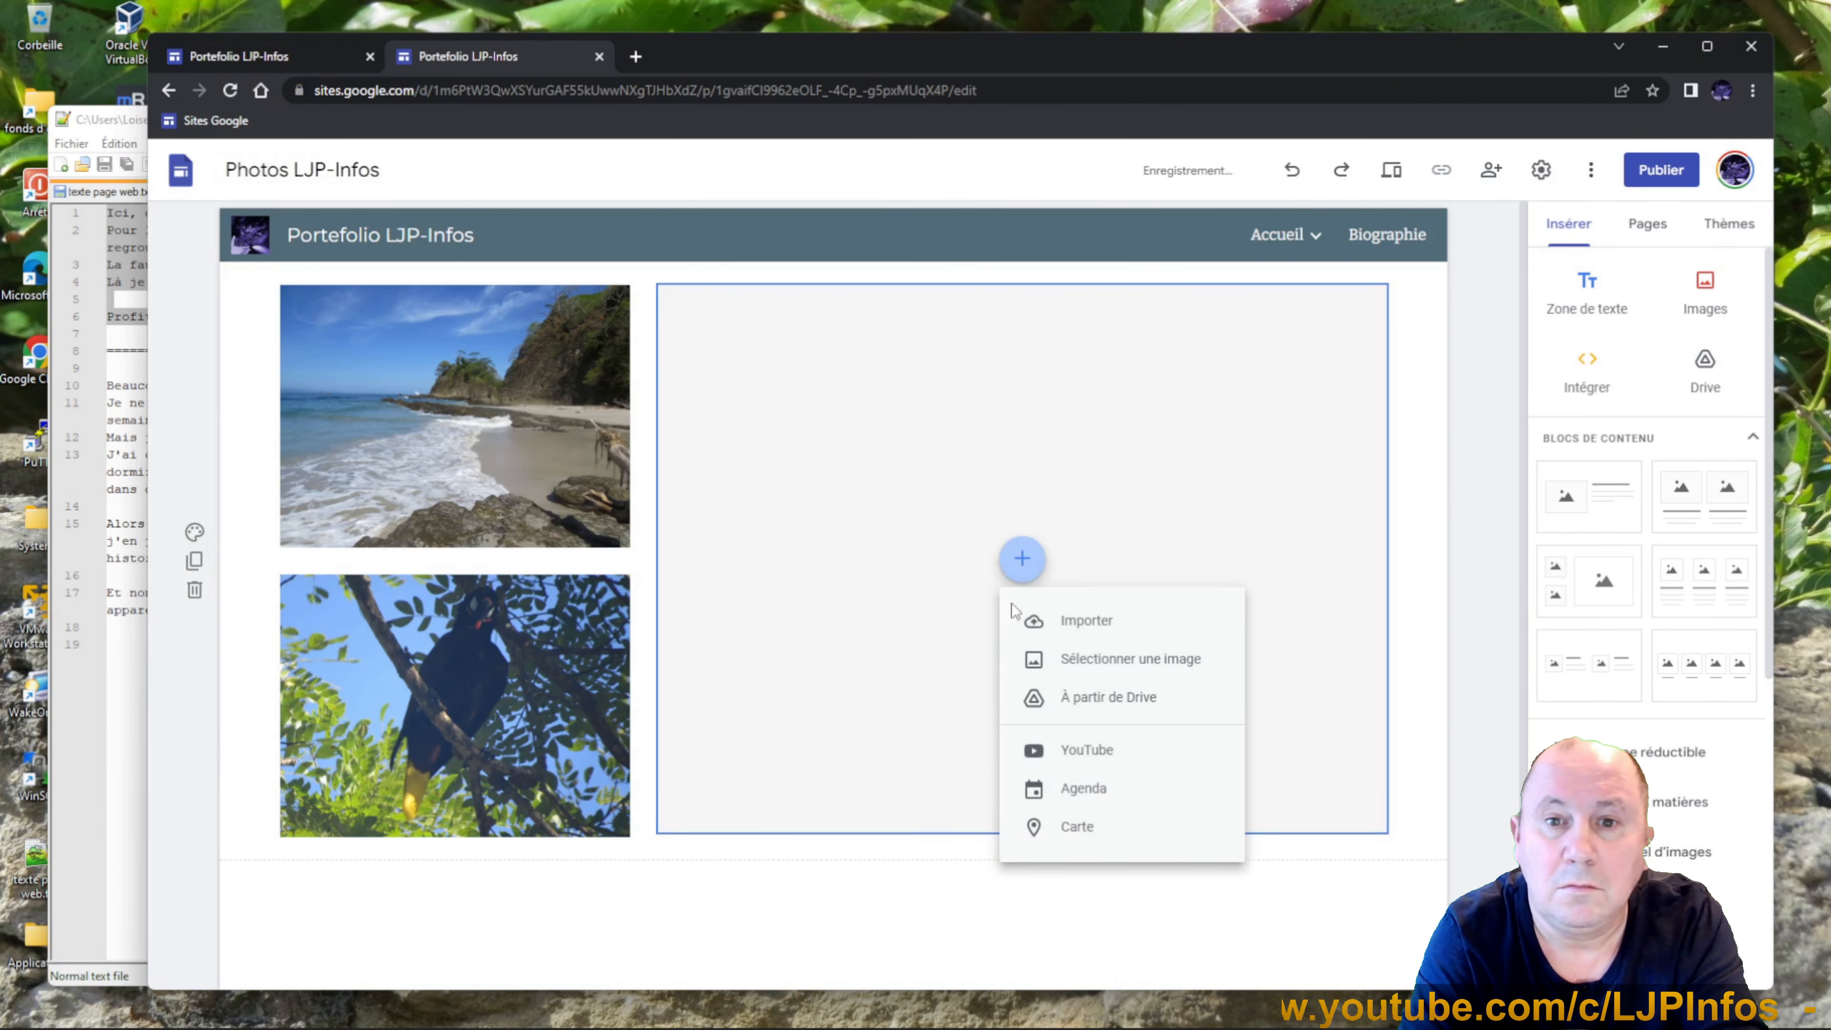
click(1085, 620)
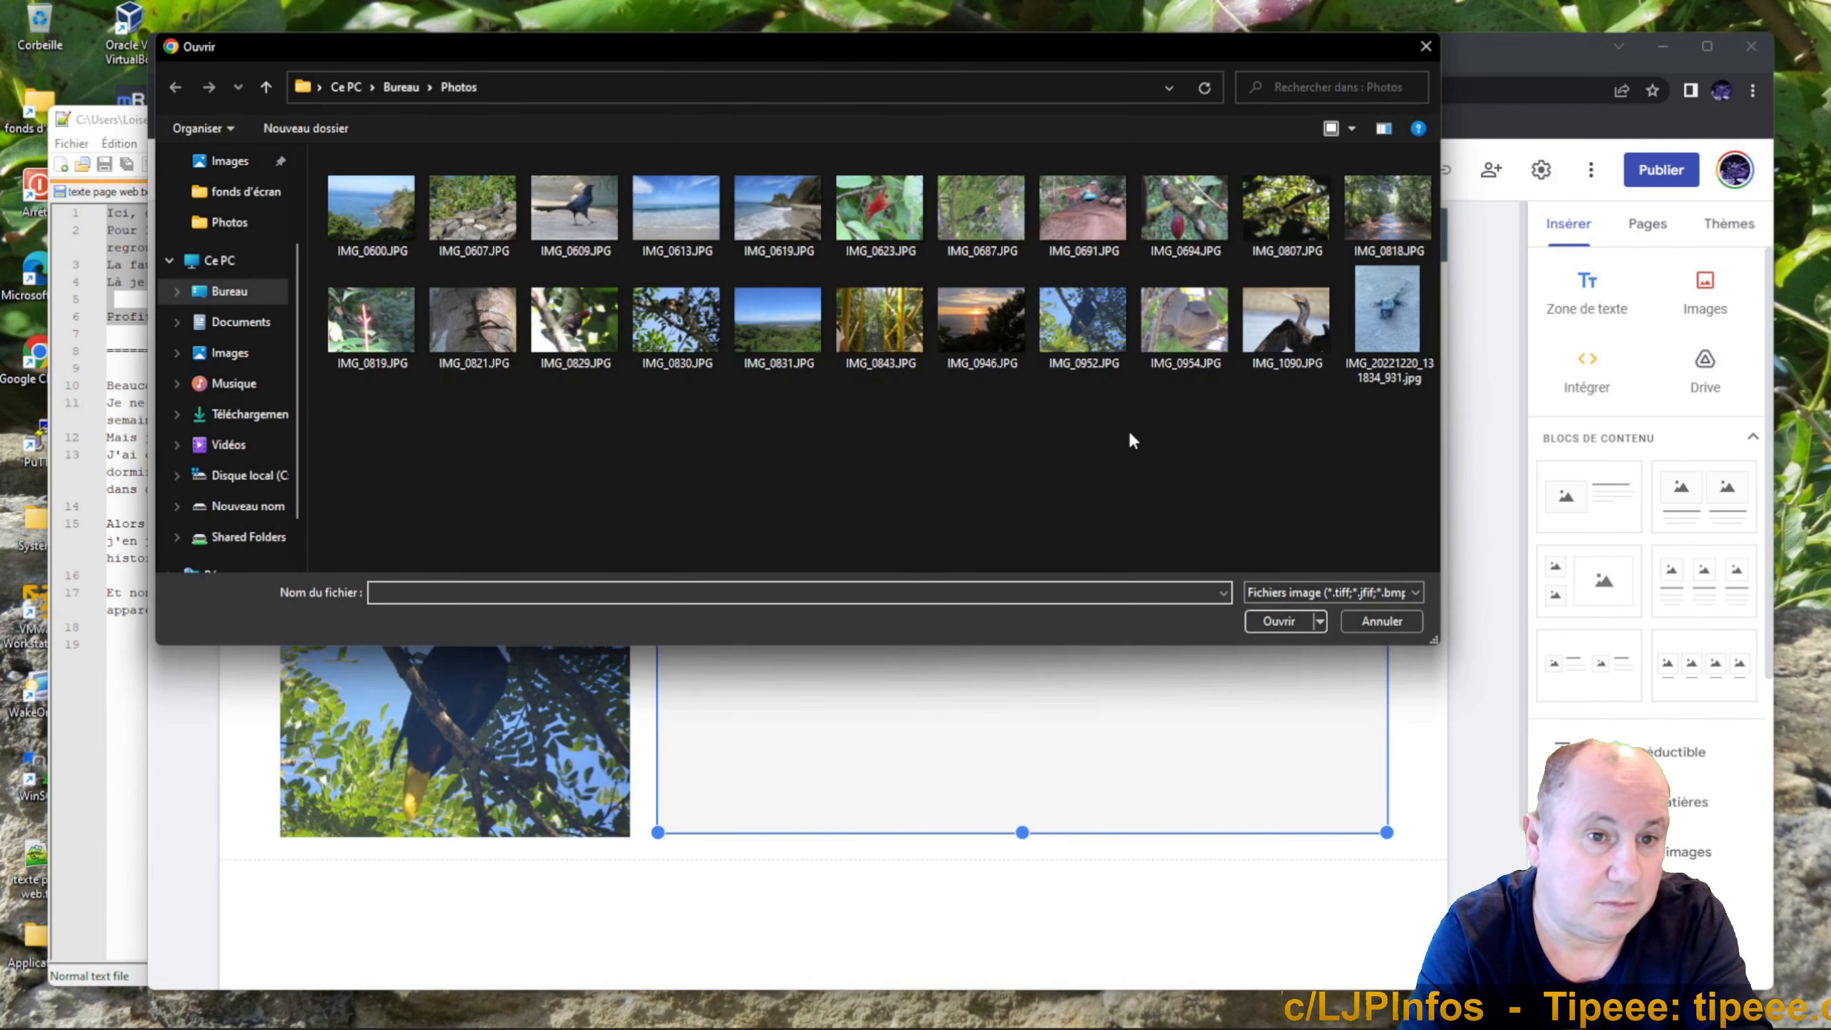
click(1164, 329)
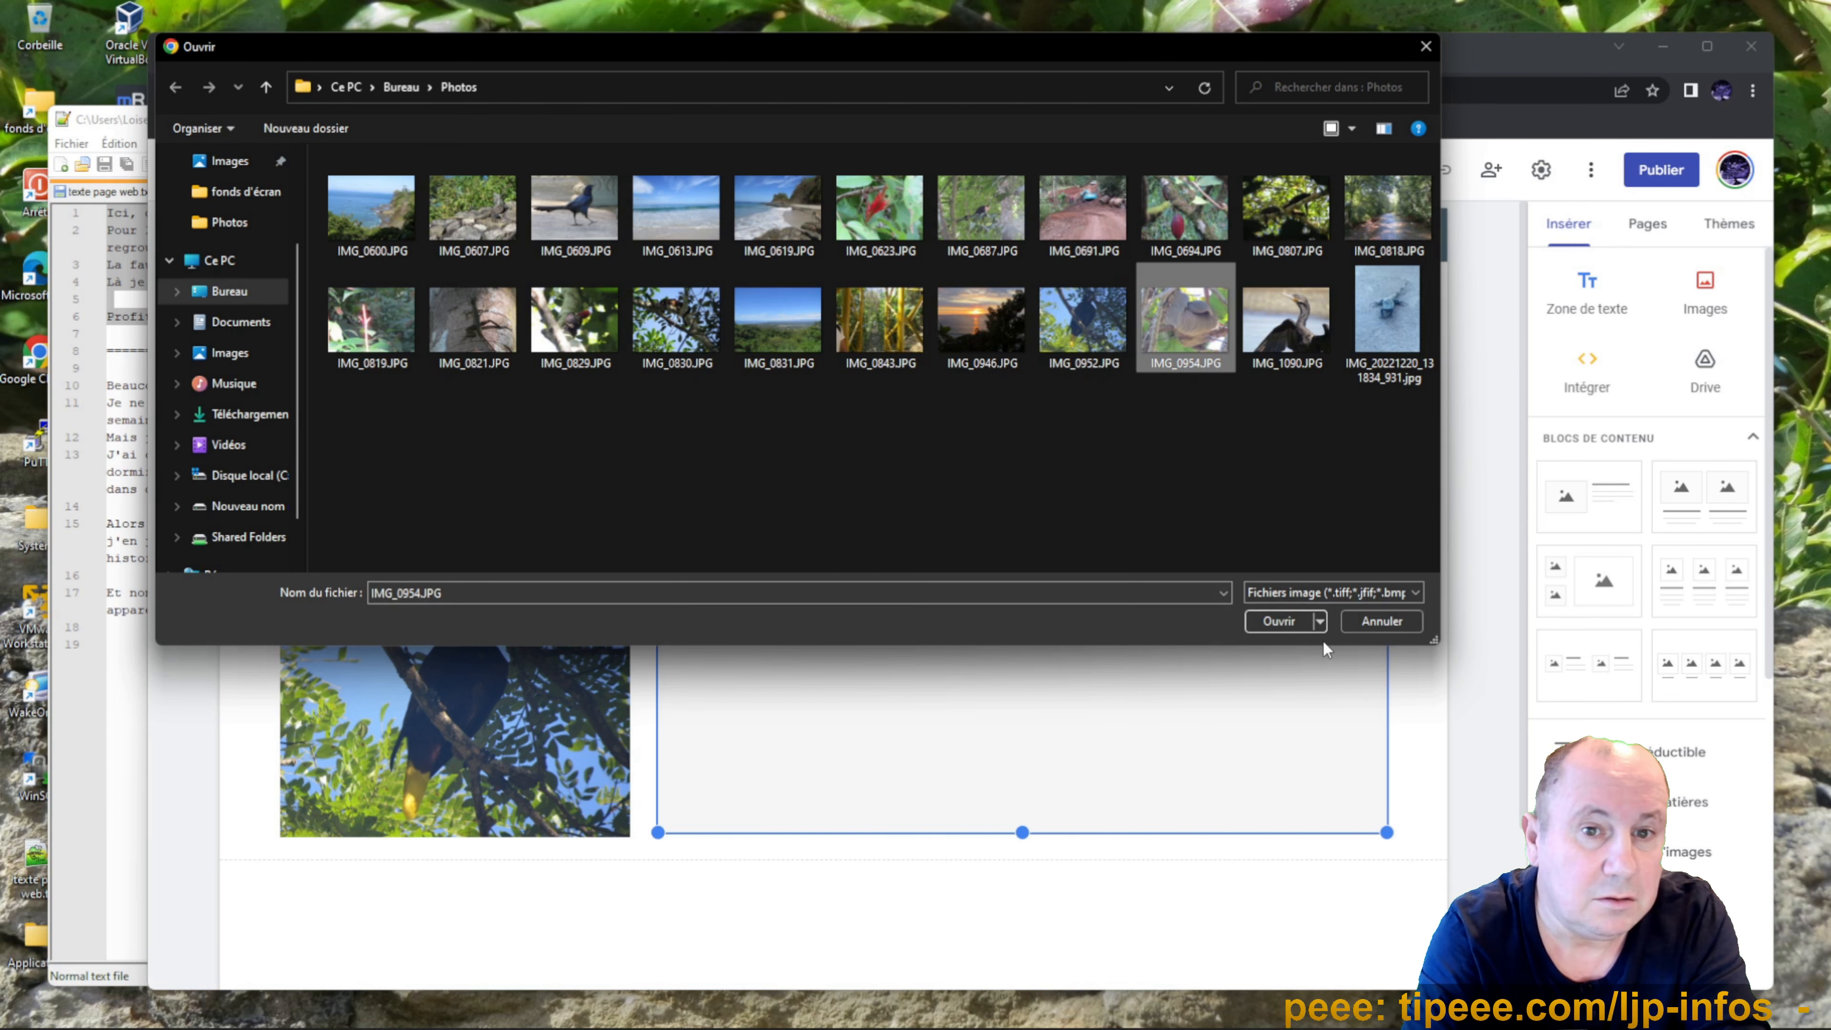
click(1277, 621)
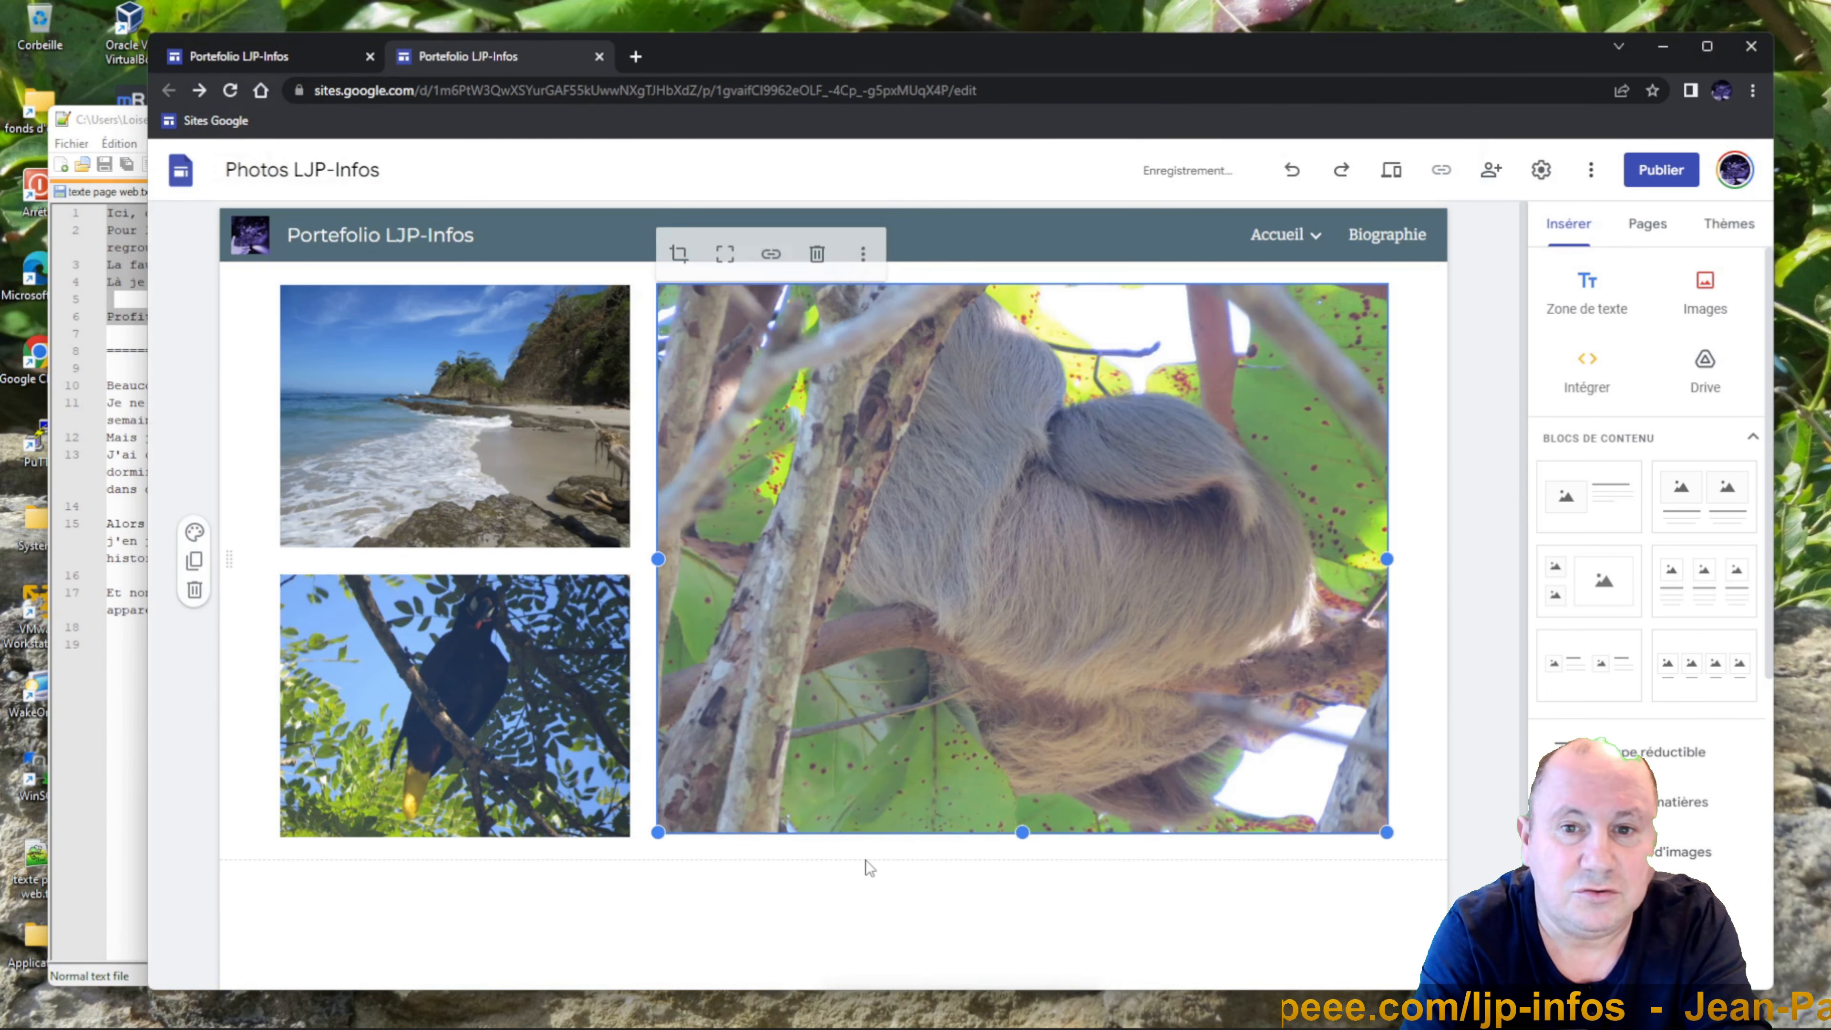
click(834, 890)
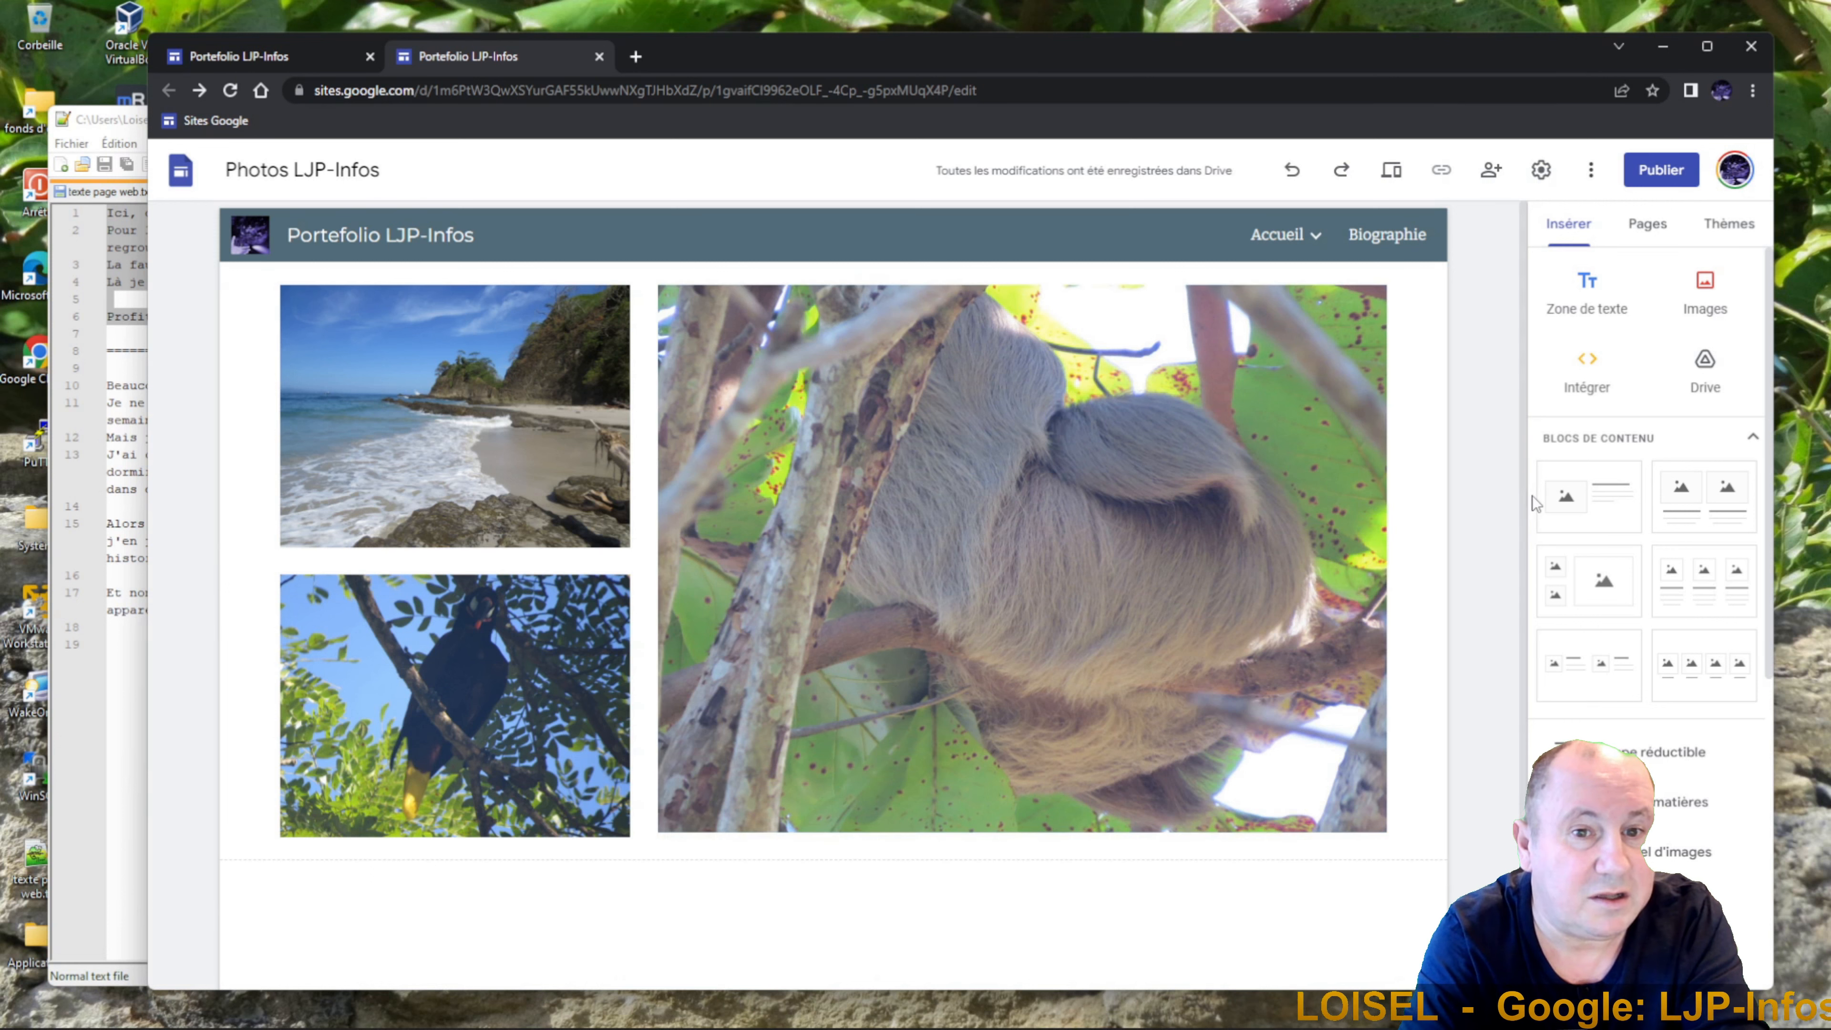
click(1651, 229)
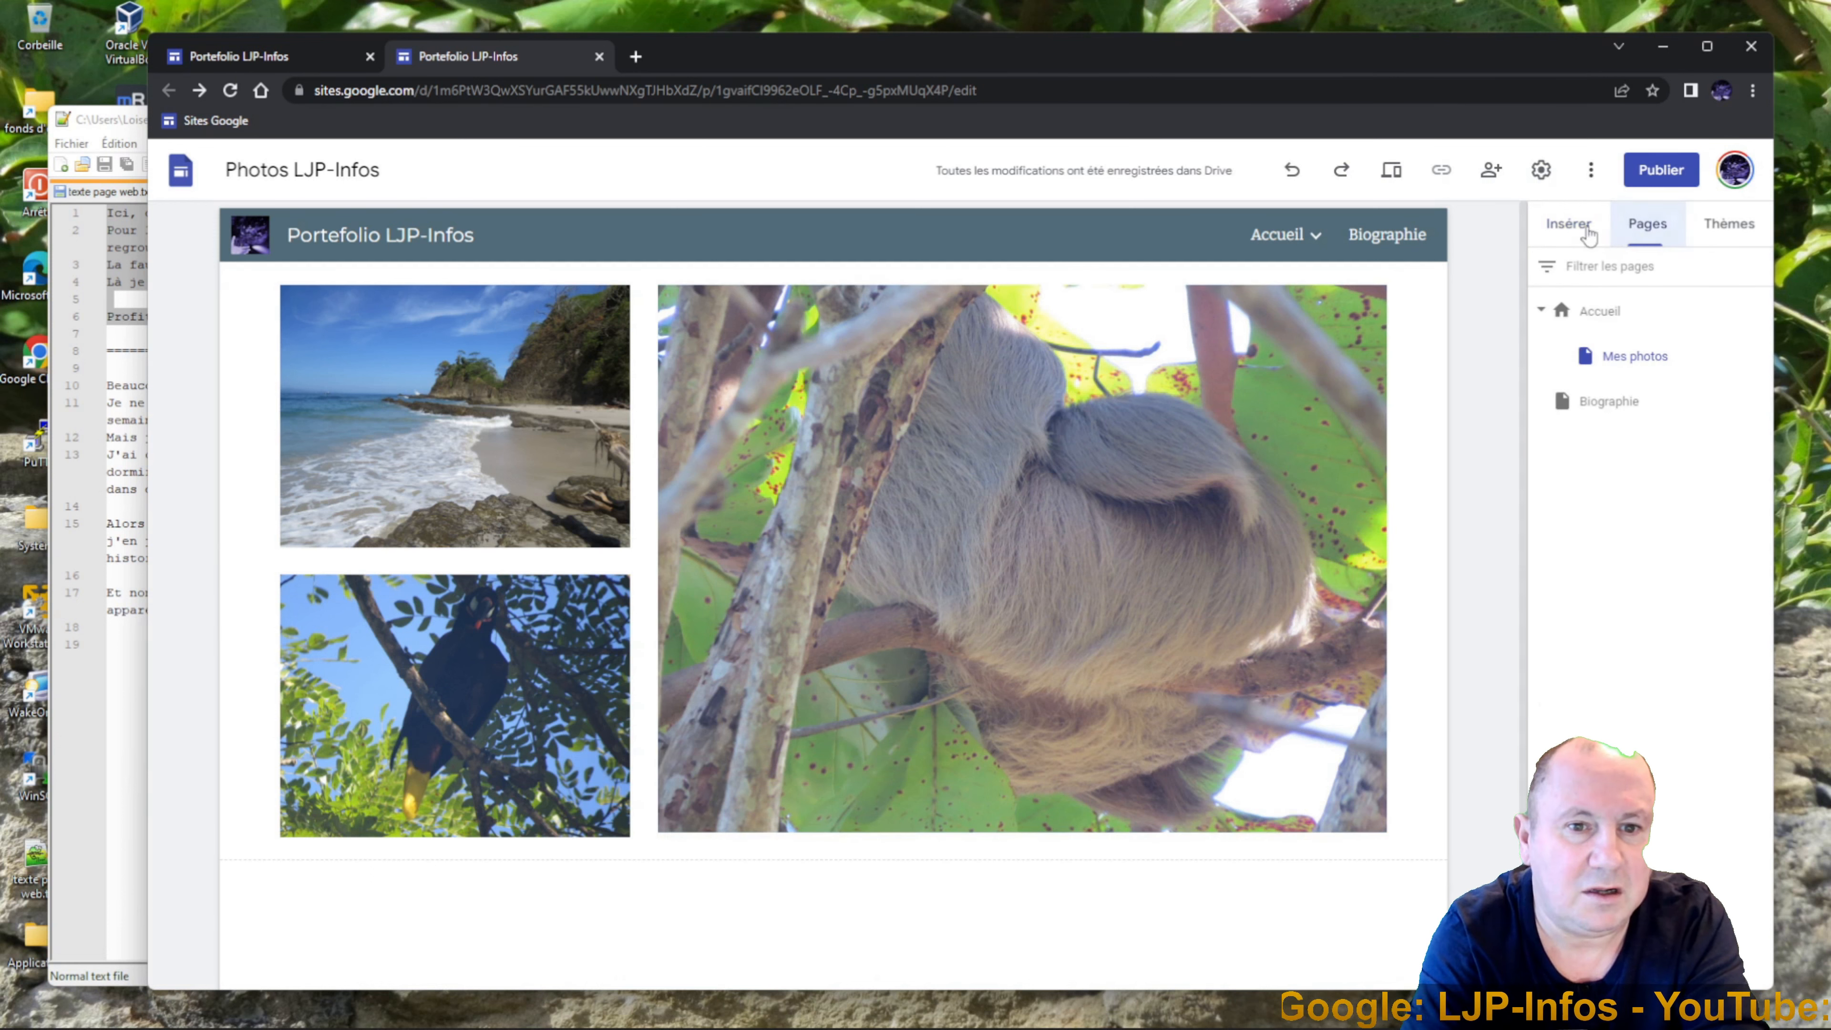
On the Biographie page, insert a text box and paste the biography paragraphs copied from Notepad++.
click(1387, 242)
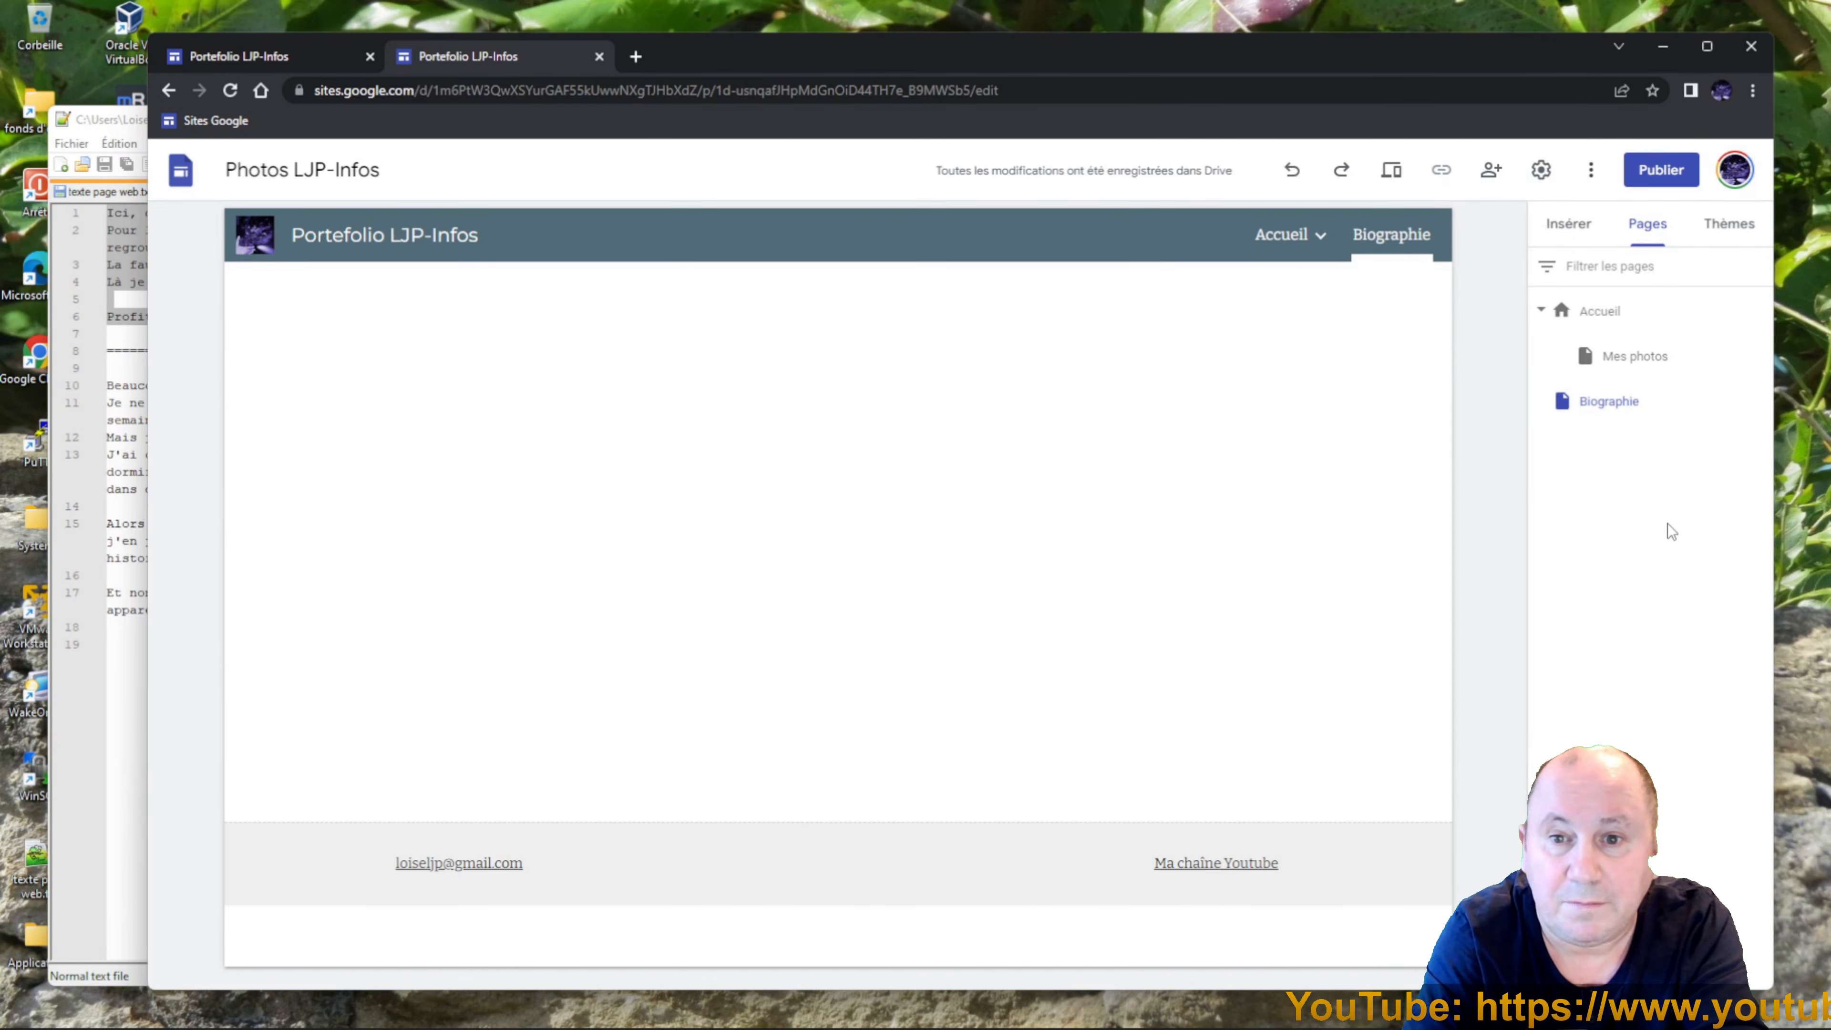
click(1569, 229)
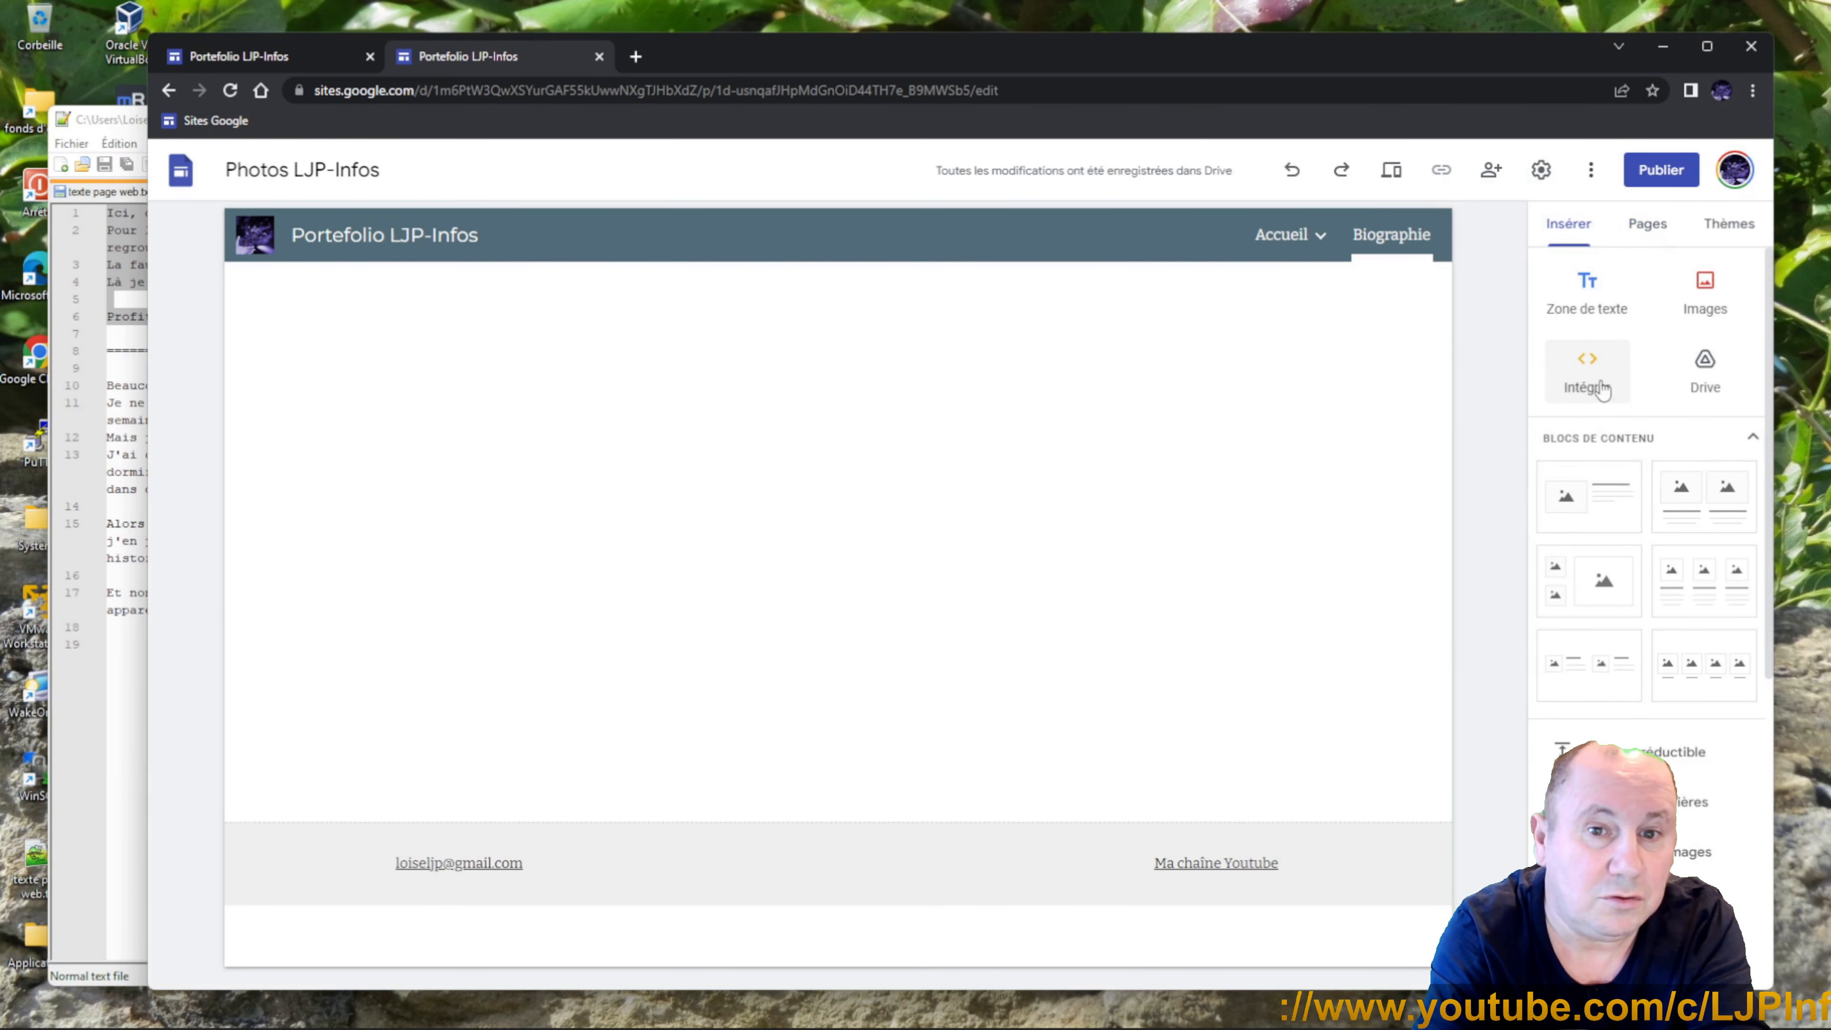
click(1590, 317)
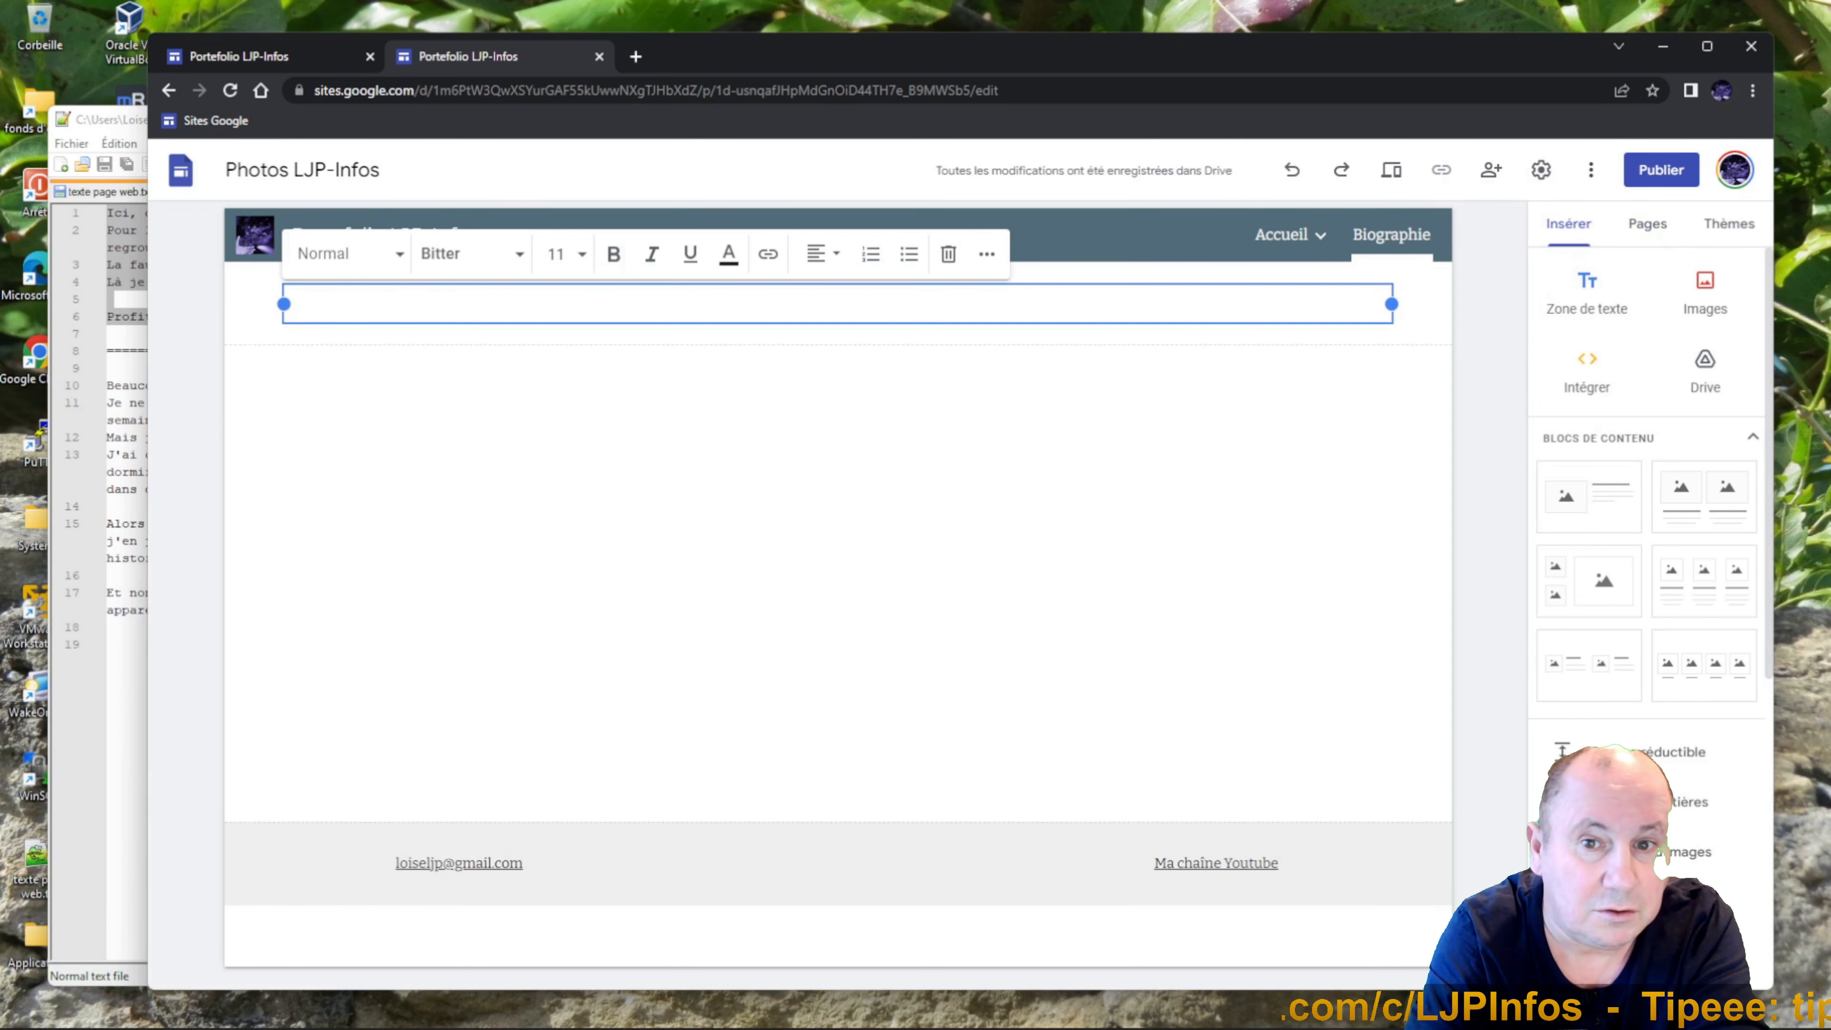
drag(107, 386, 108, 644)
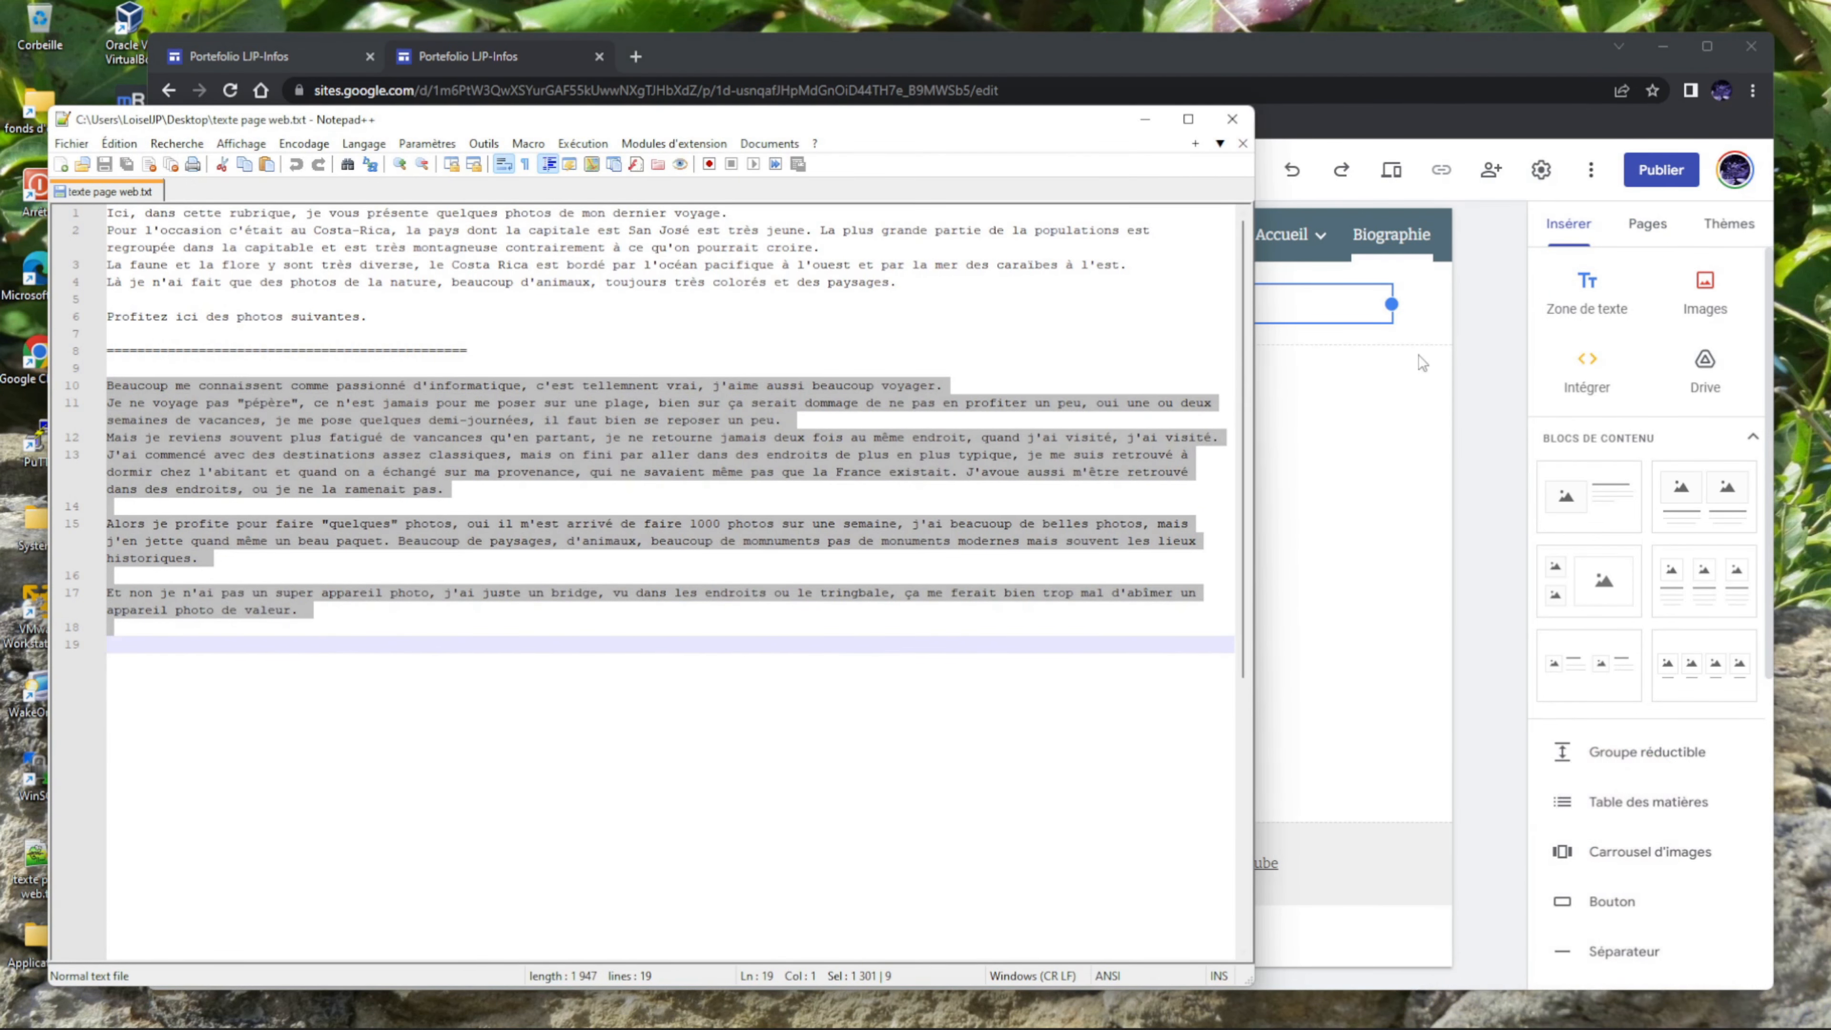
key(ctrl+c)
key(alt+Tab)
key(ctrl+v)
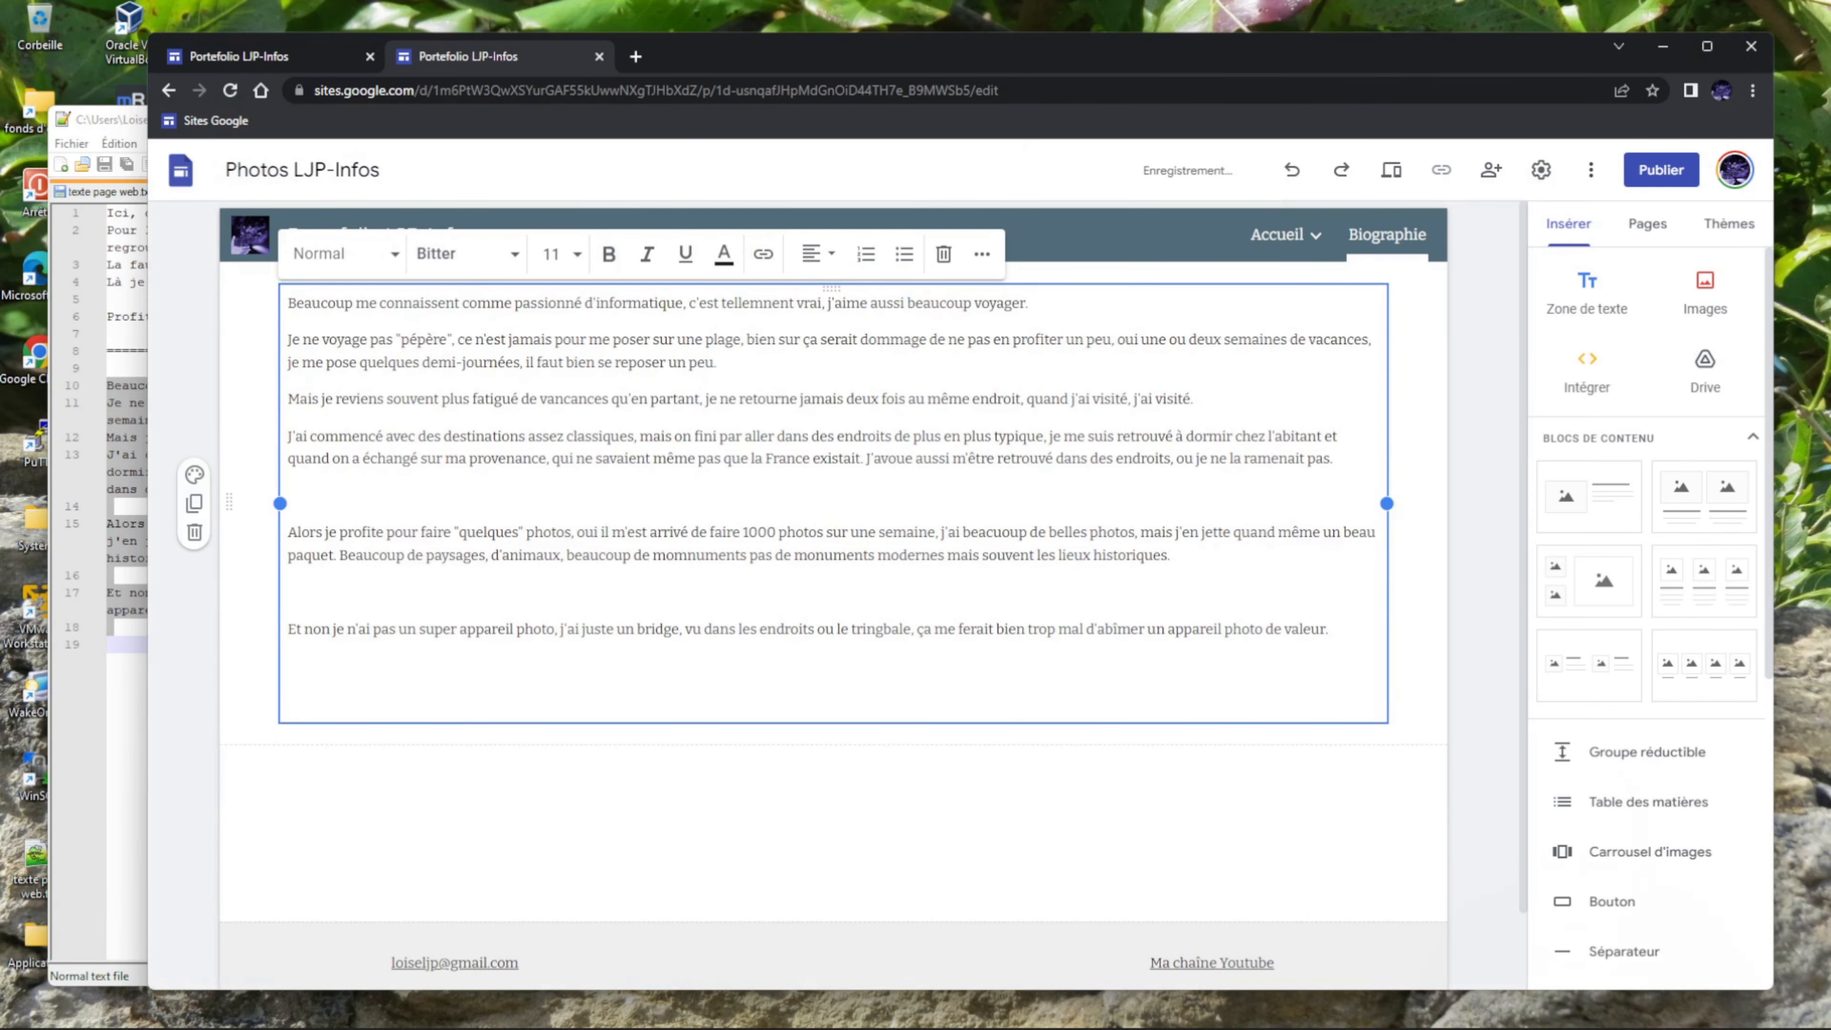
Narrow the biography text box by dragging its left edge inward.
drag(281, 502, 638, 519)
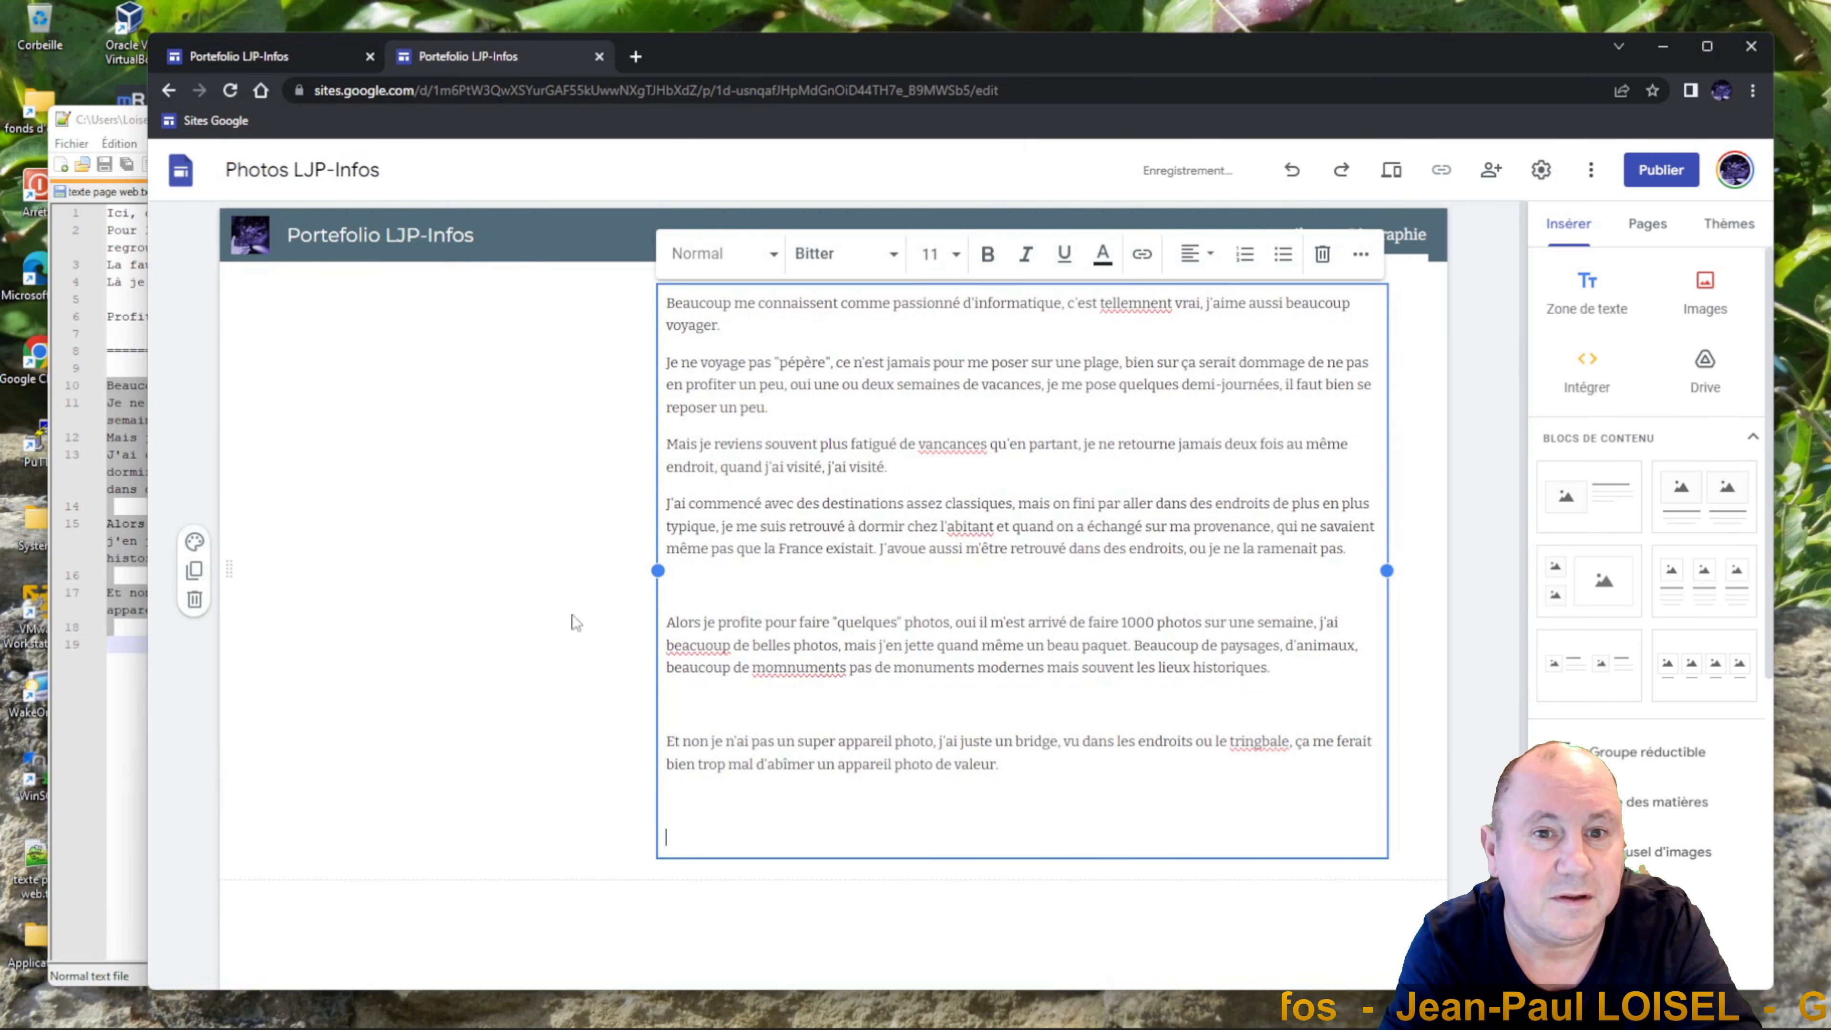
click(498, 661)
click(686, 526)
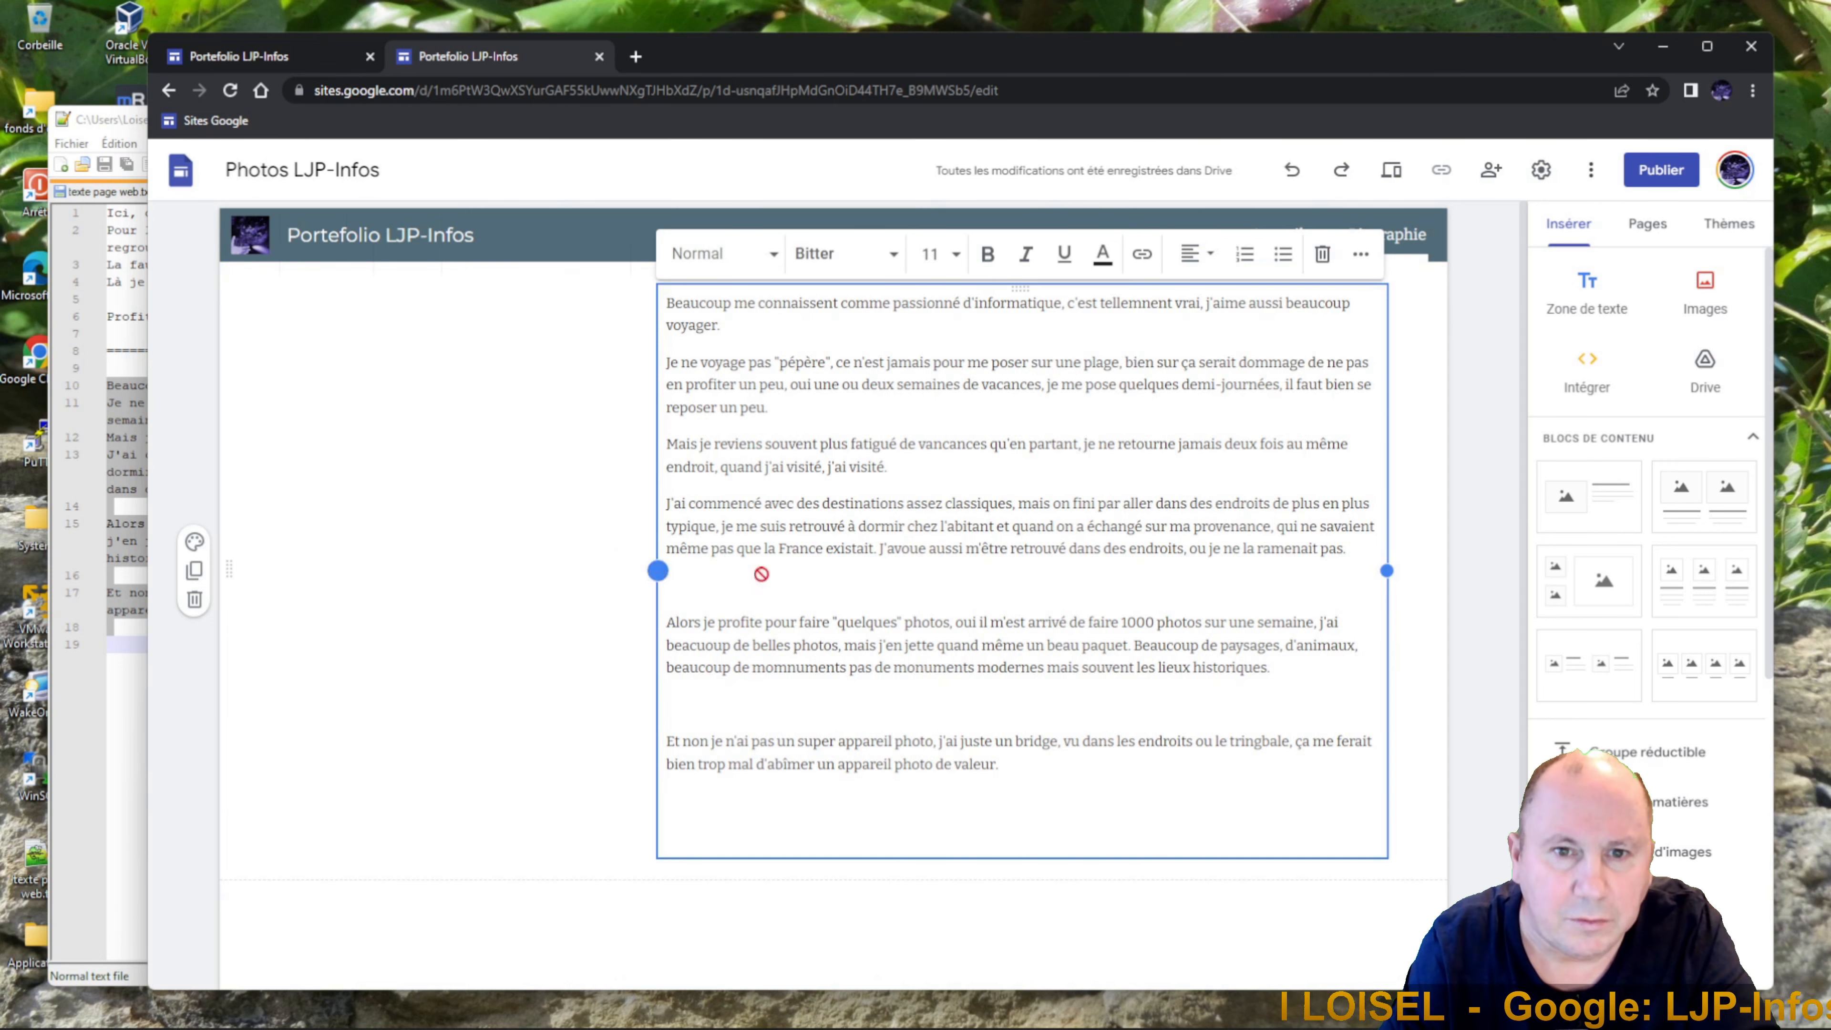
drag(761, 574, 553, 633)
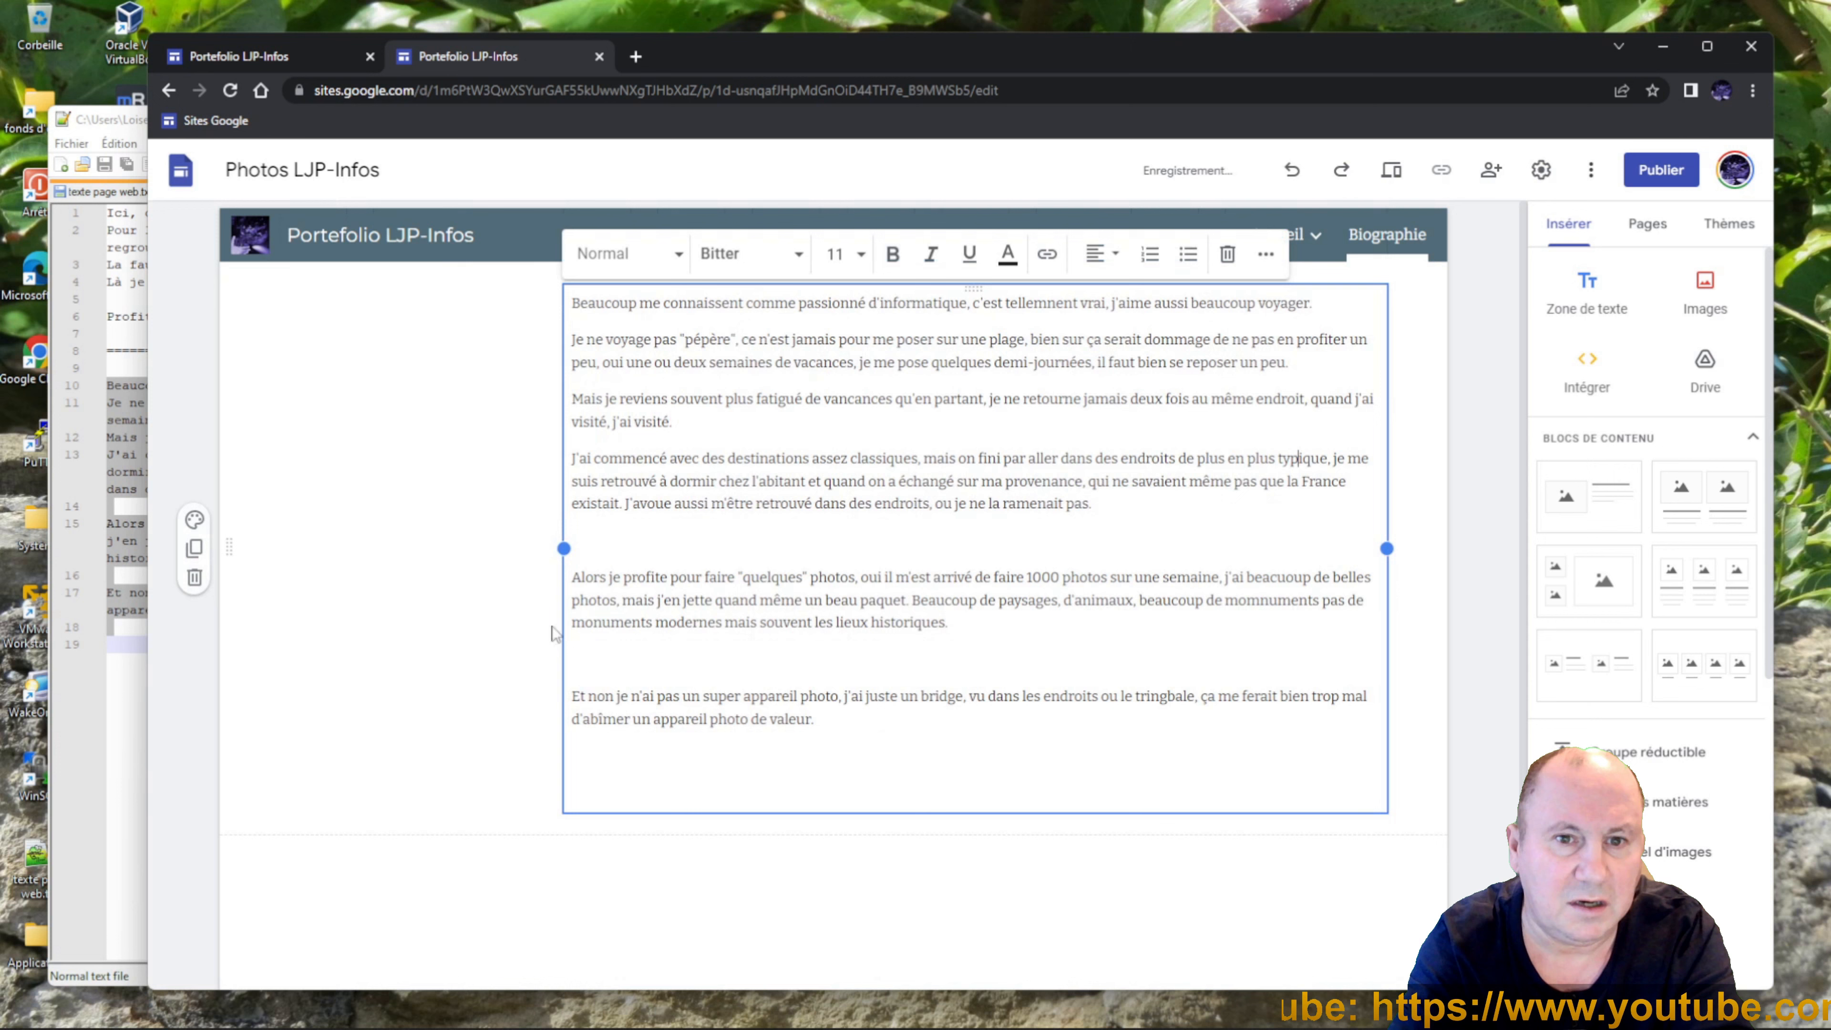
click(340, 542)
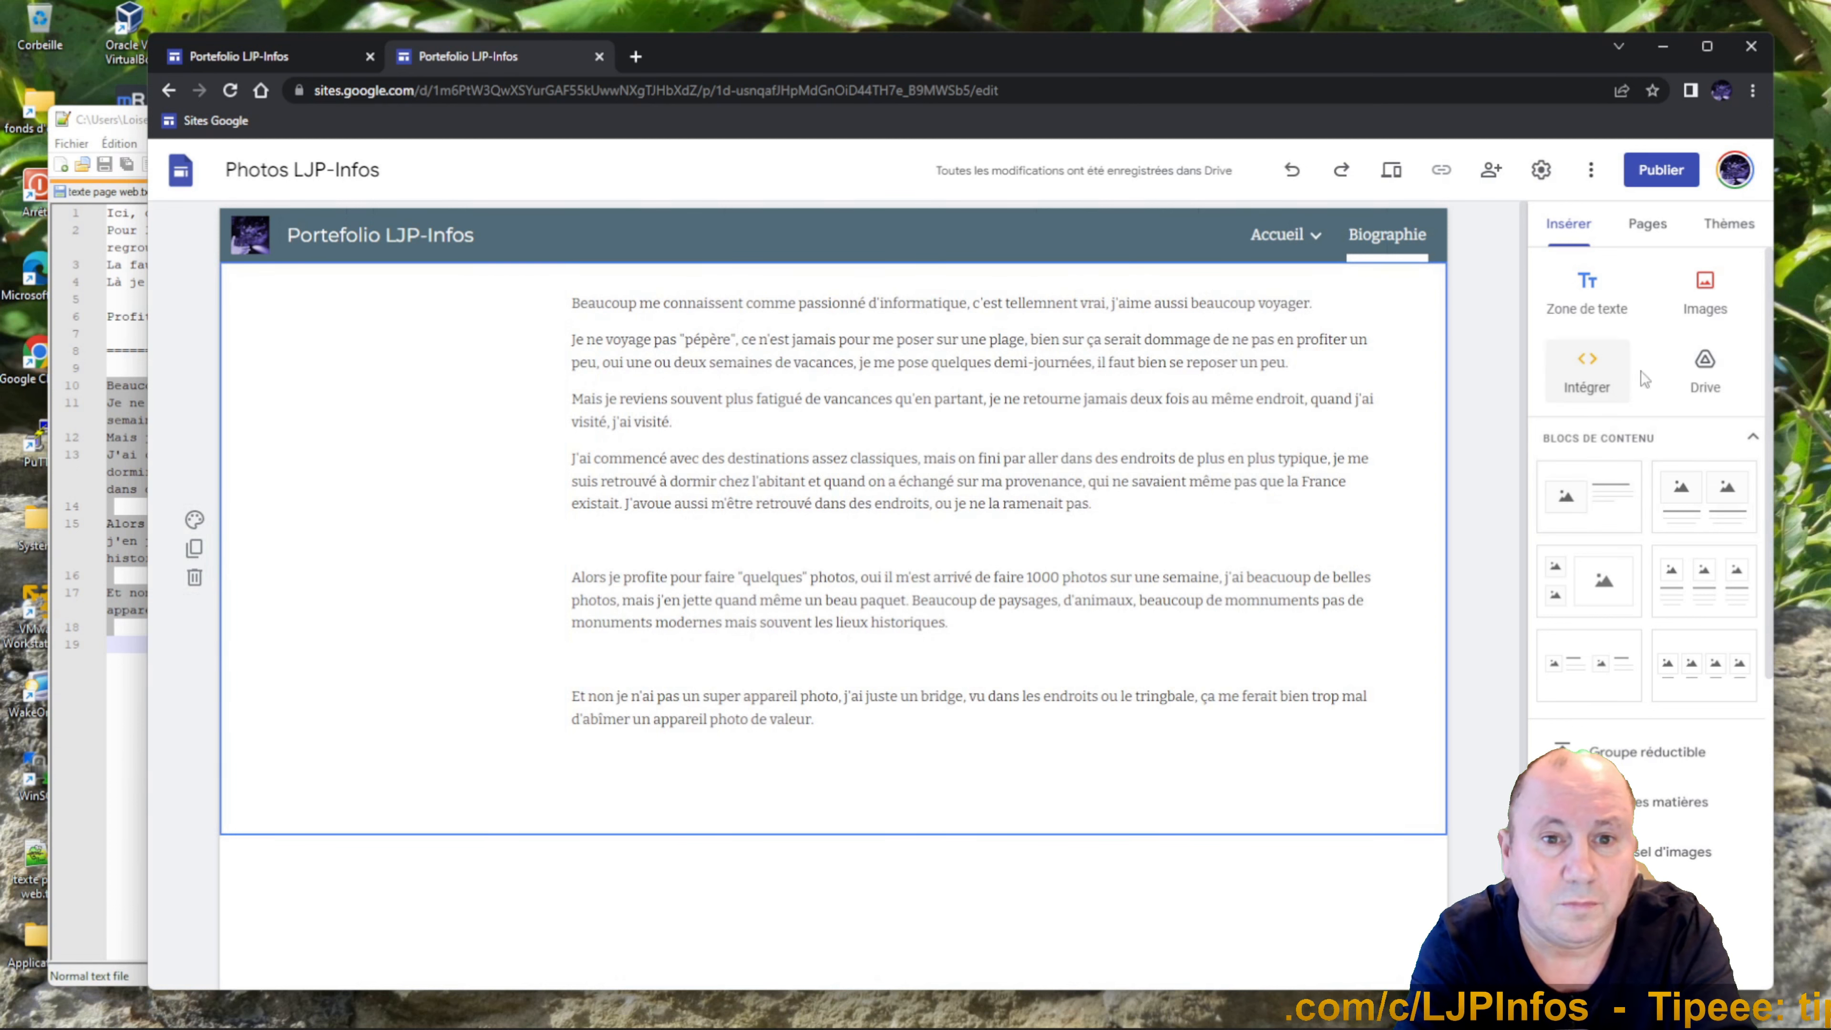
Upload Photo LJP - (2637).JPG from fonds d'écran and place it left of the biography text.
click(1712, 296)
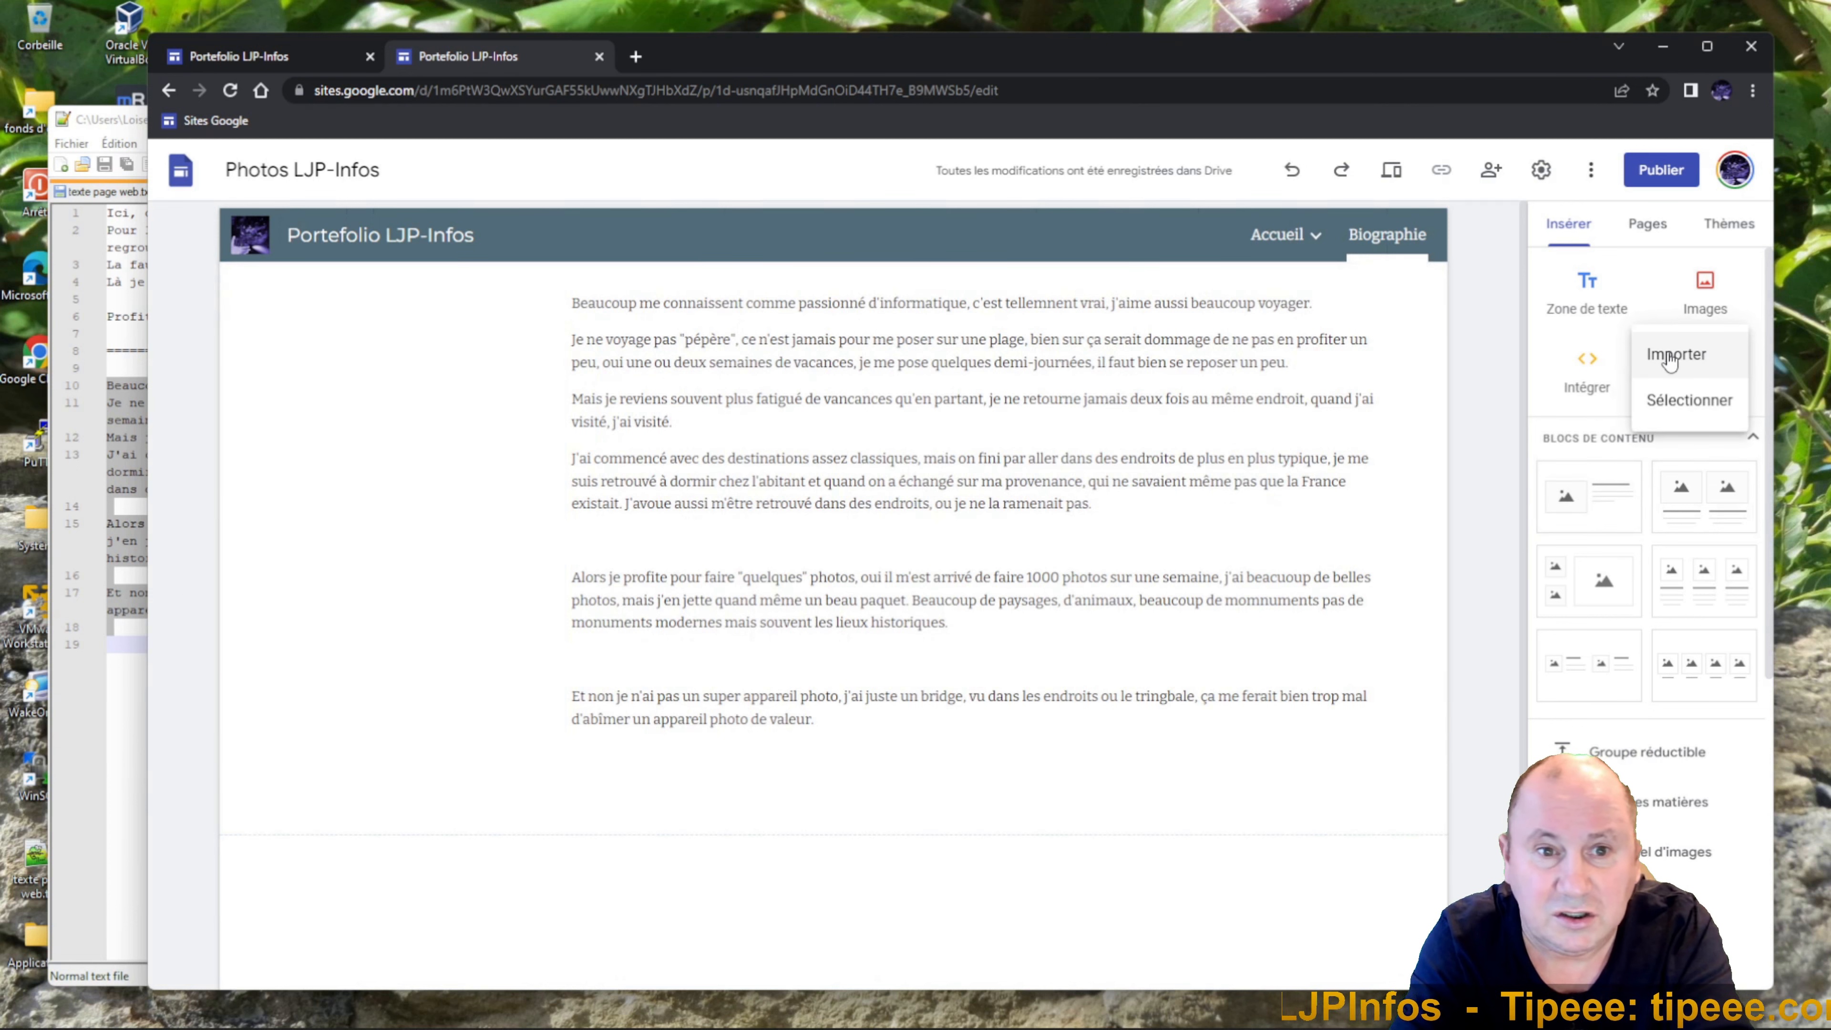
click(1670, 354)
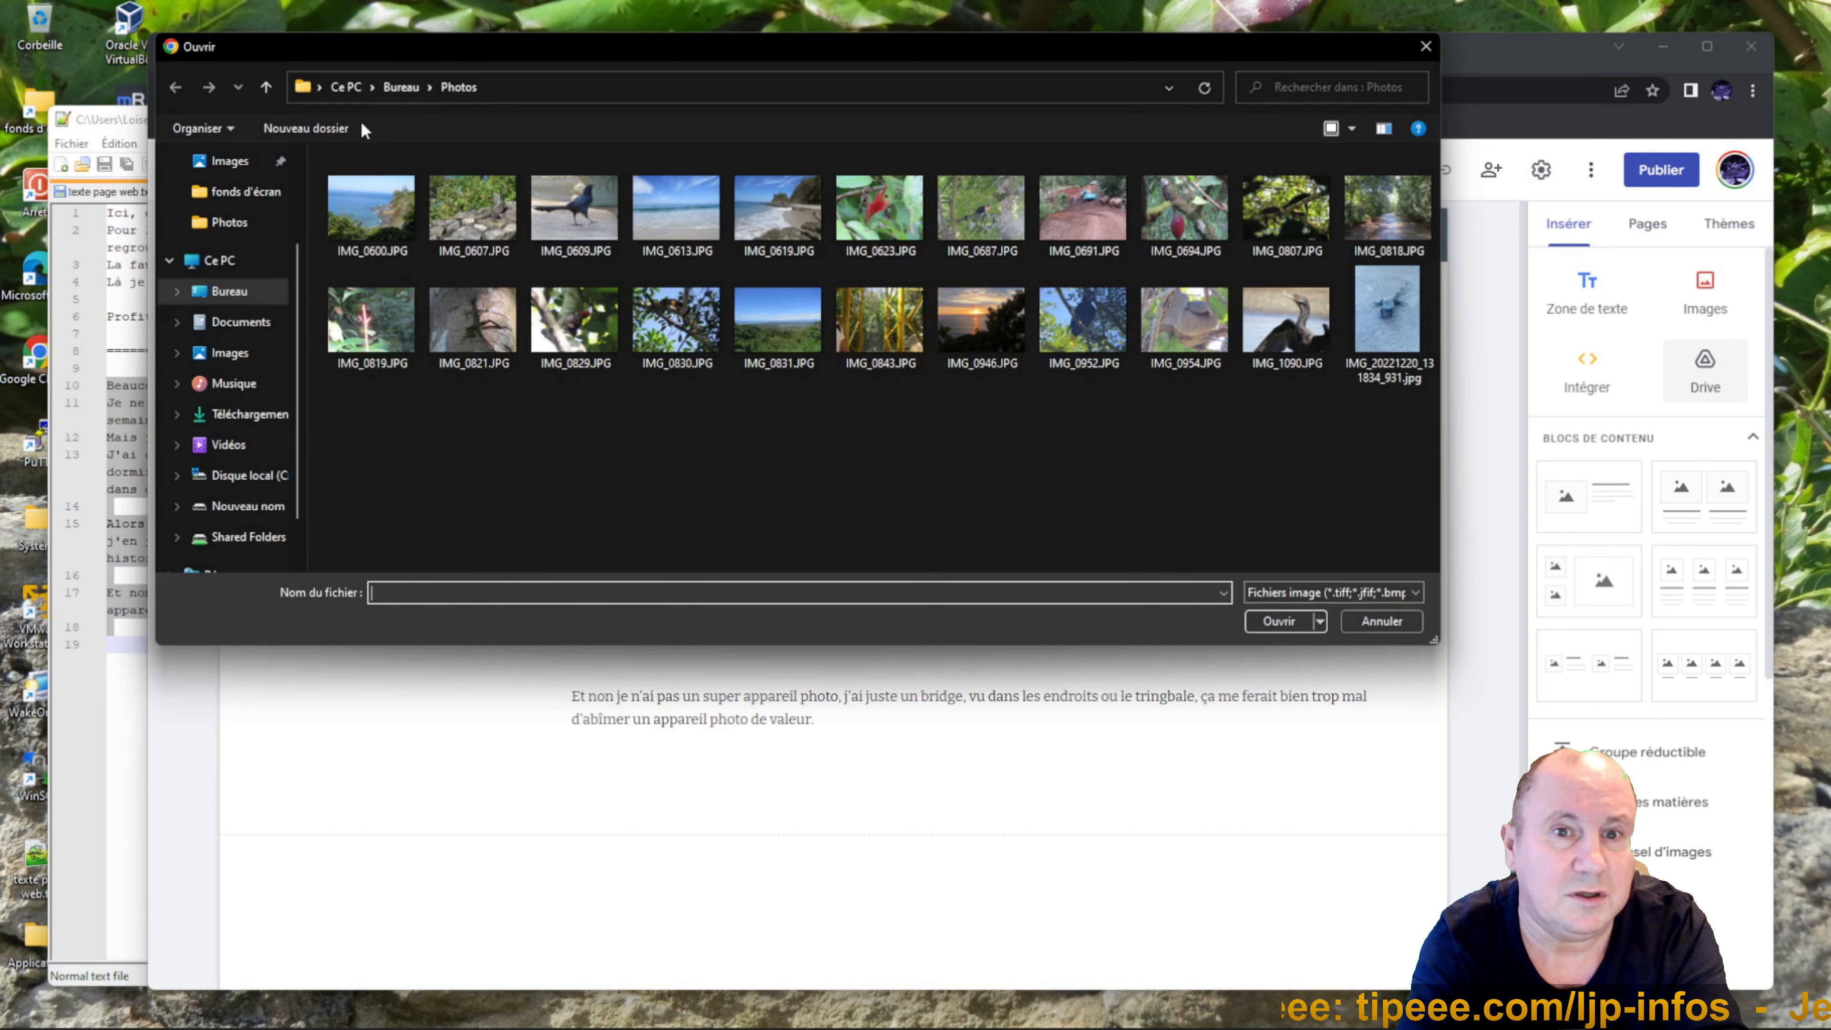
click(269, 194)
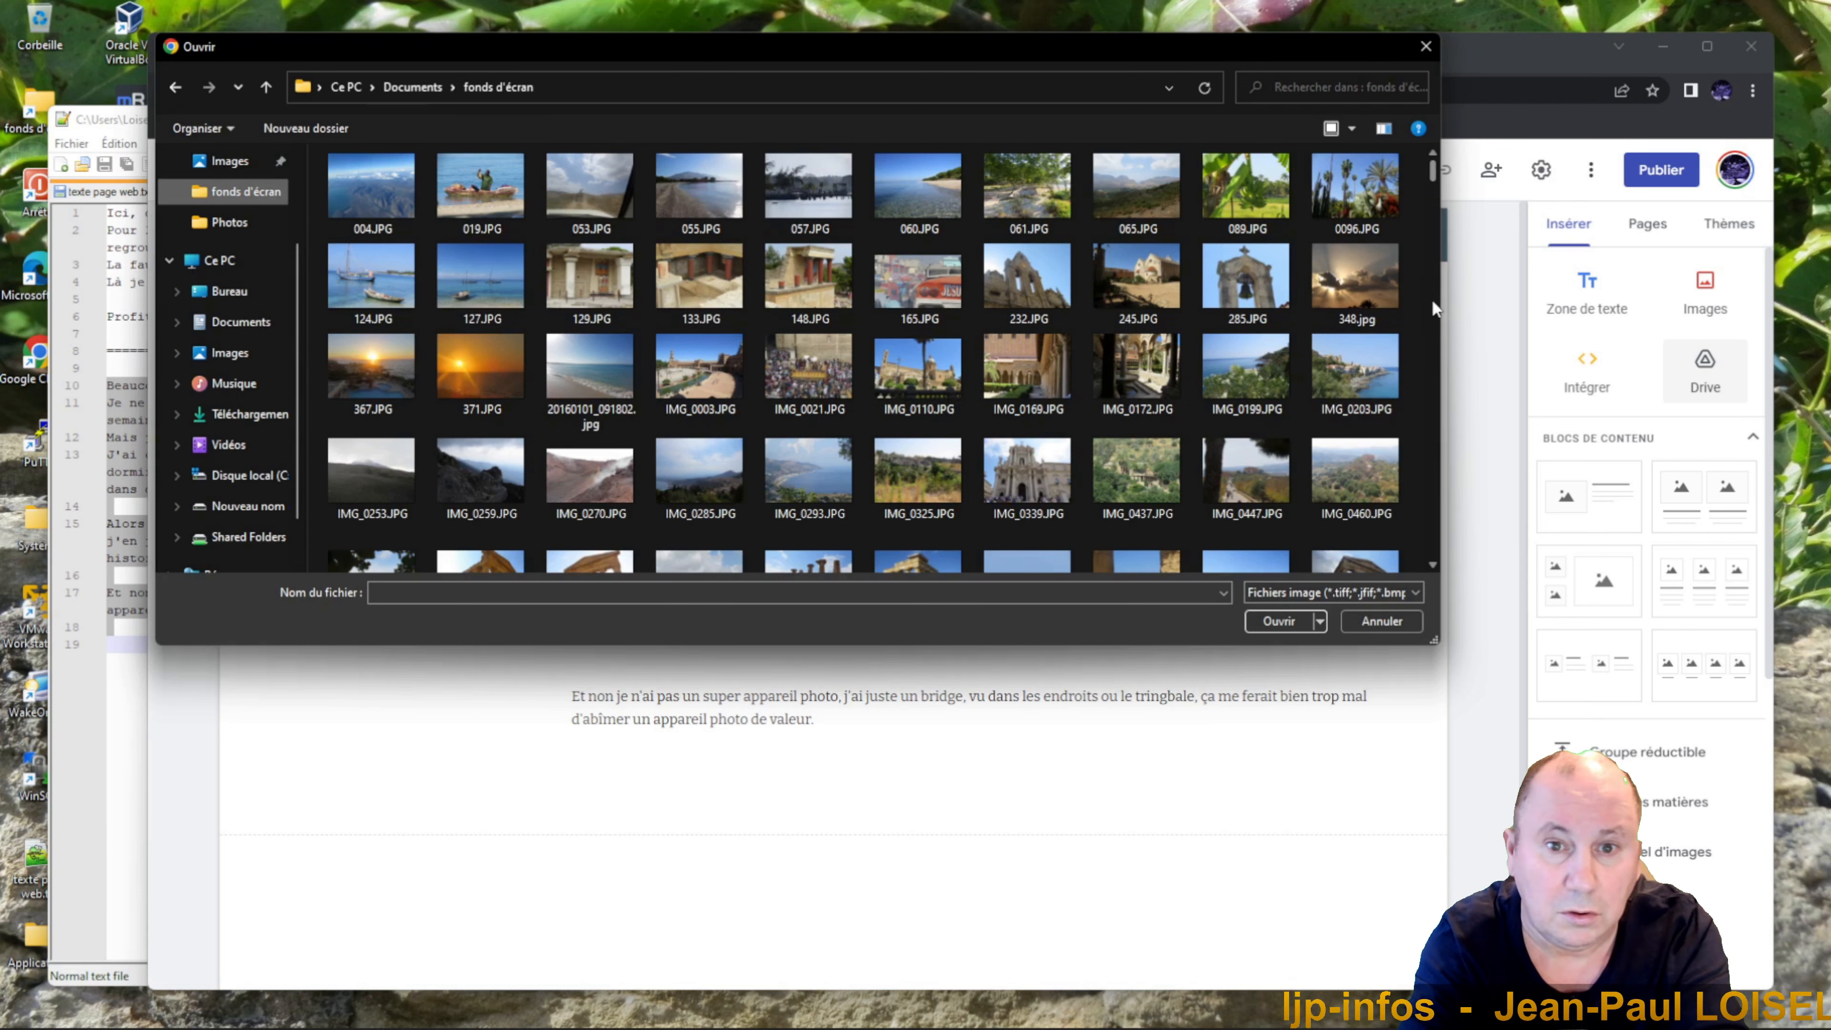
drag(1437, 180, 1399, 517)
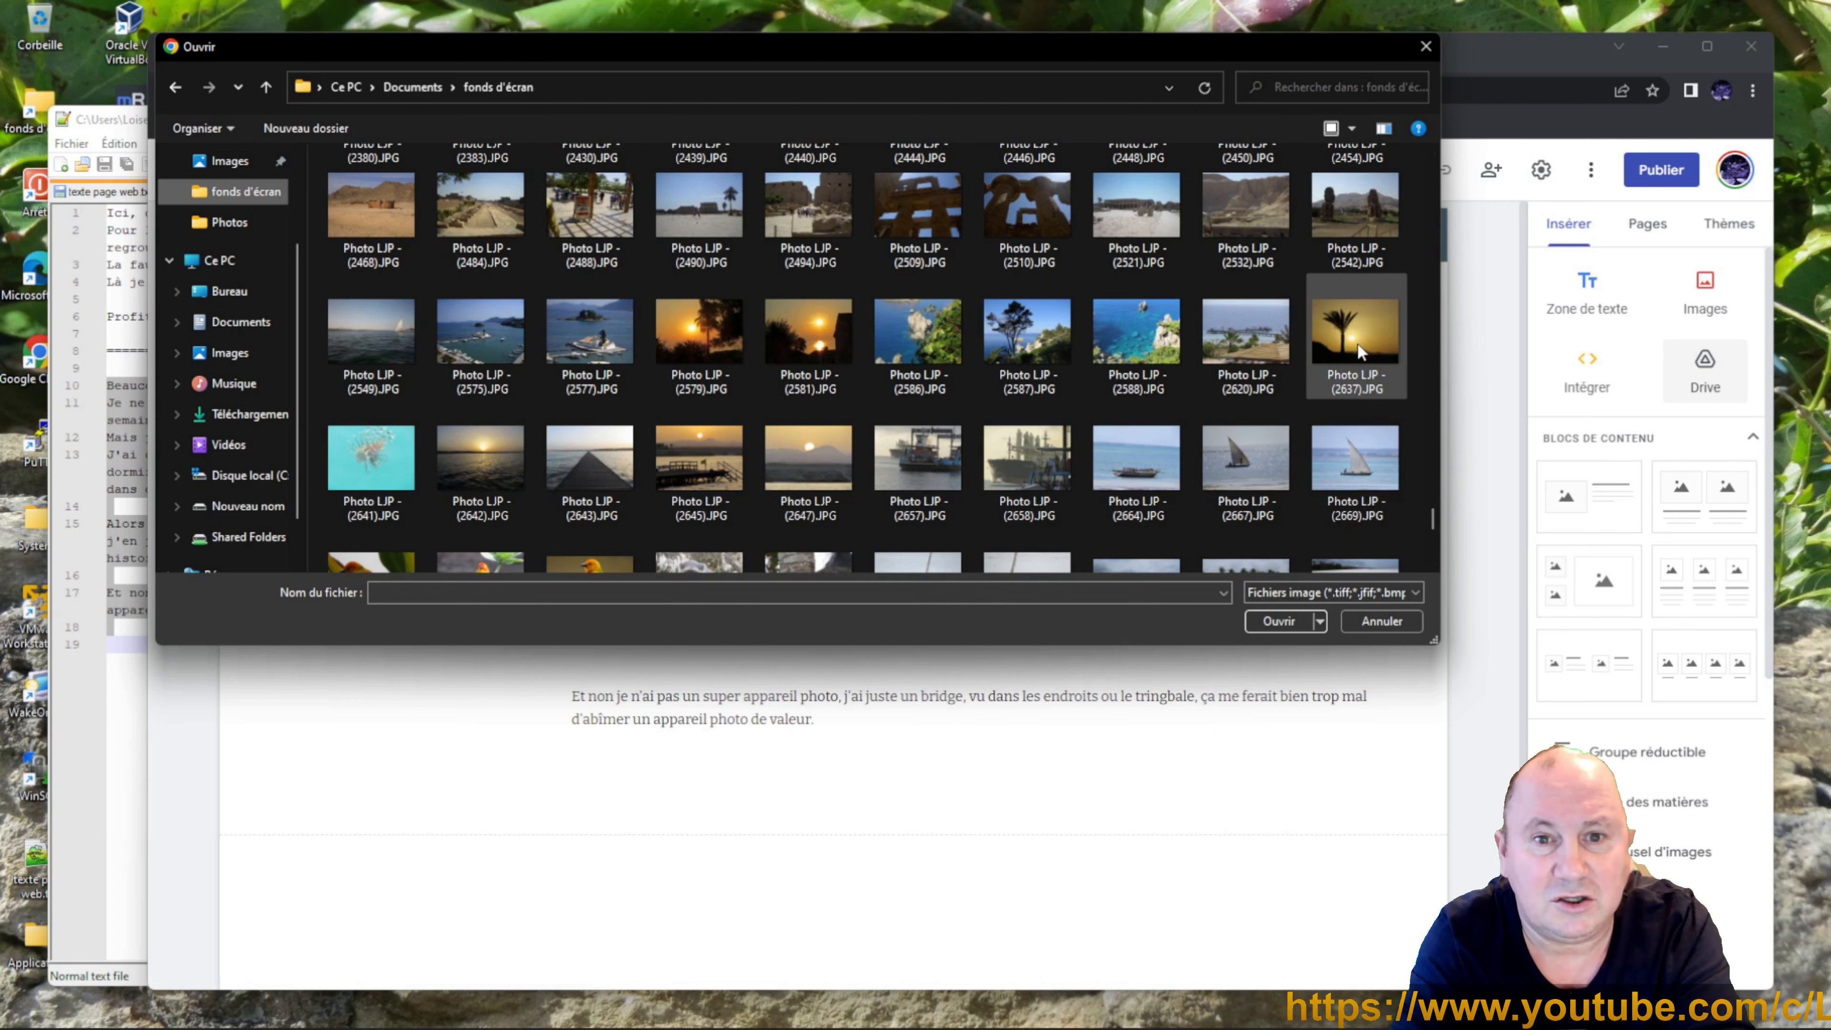
click(1357, 342)
click(1275, 621)
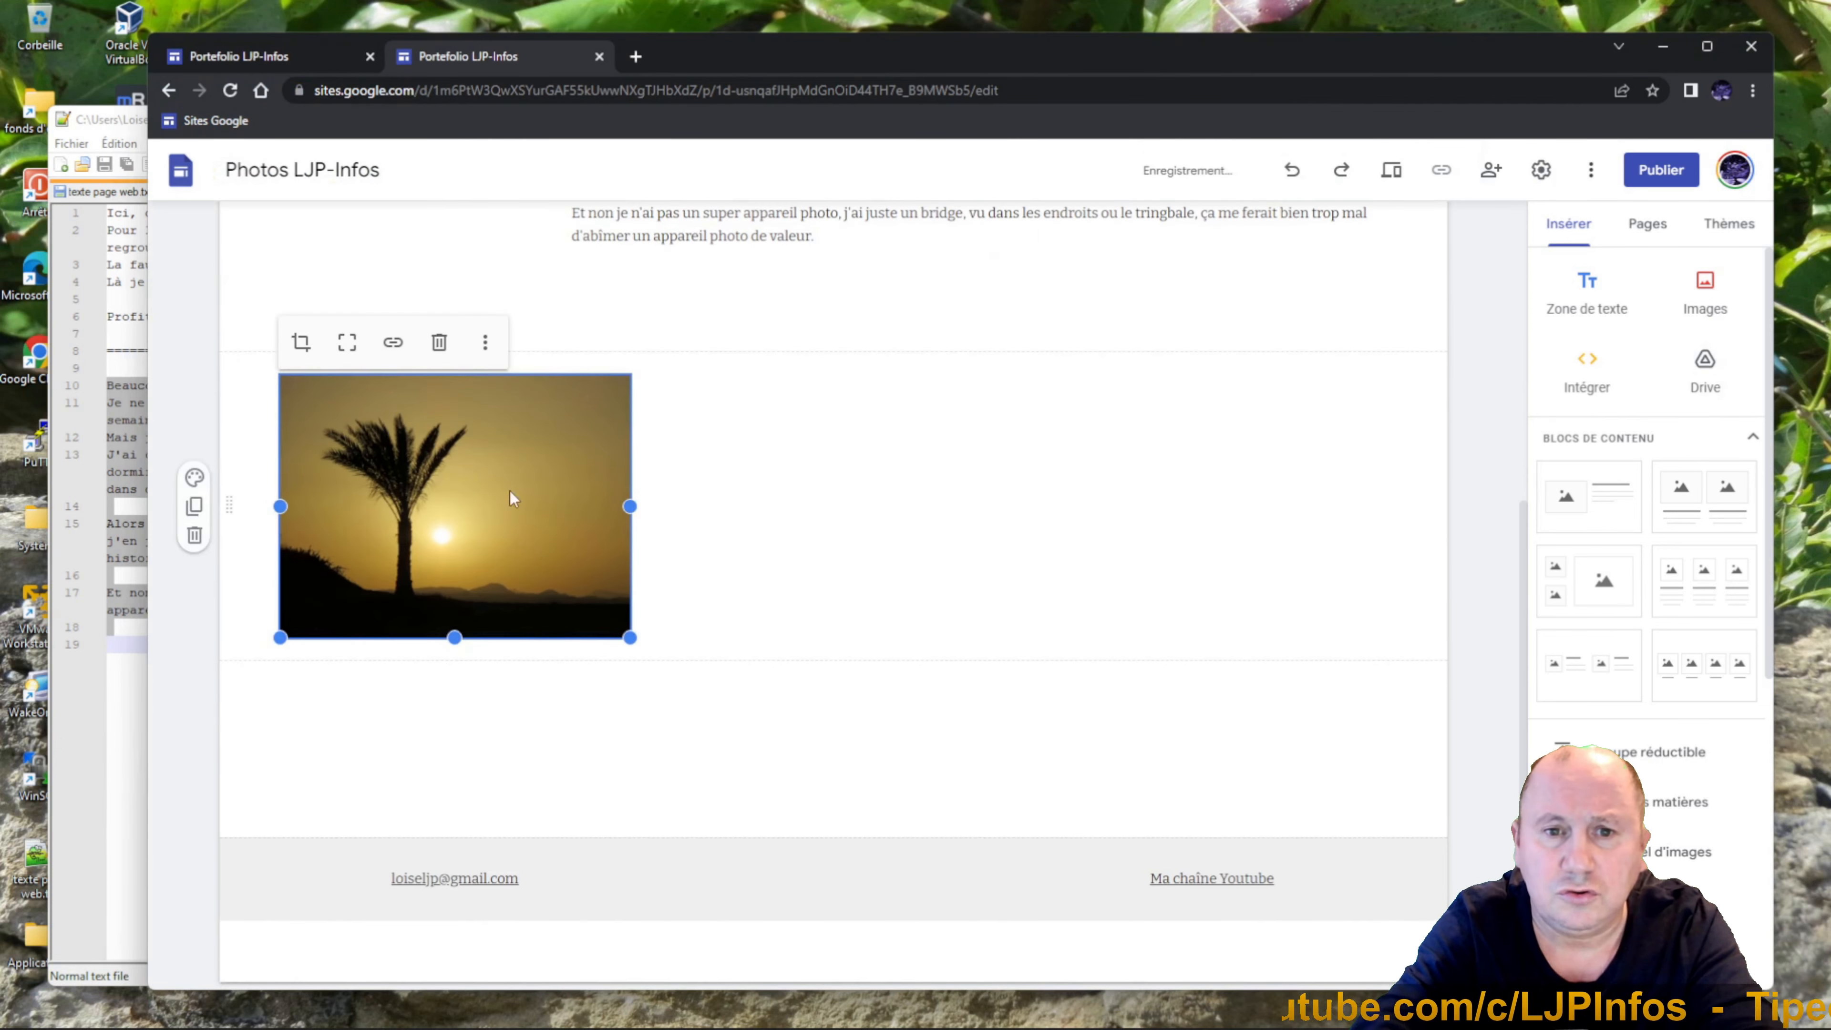
drag(509, 492, 308, 452)
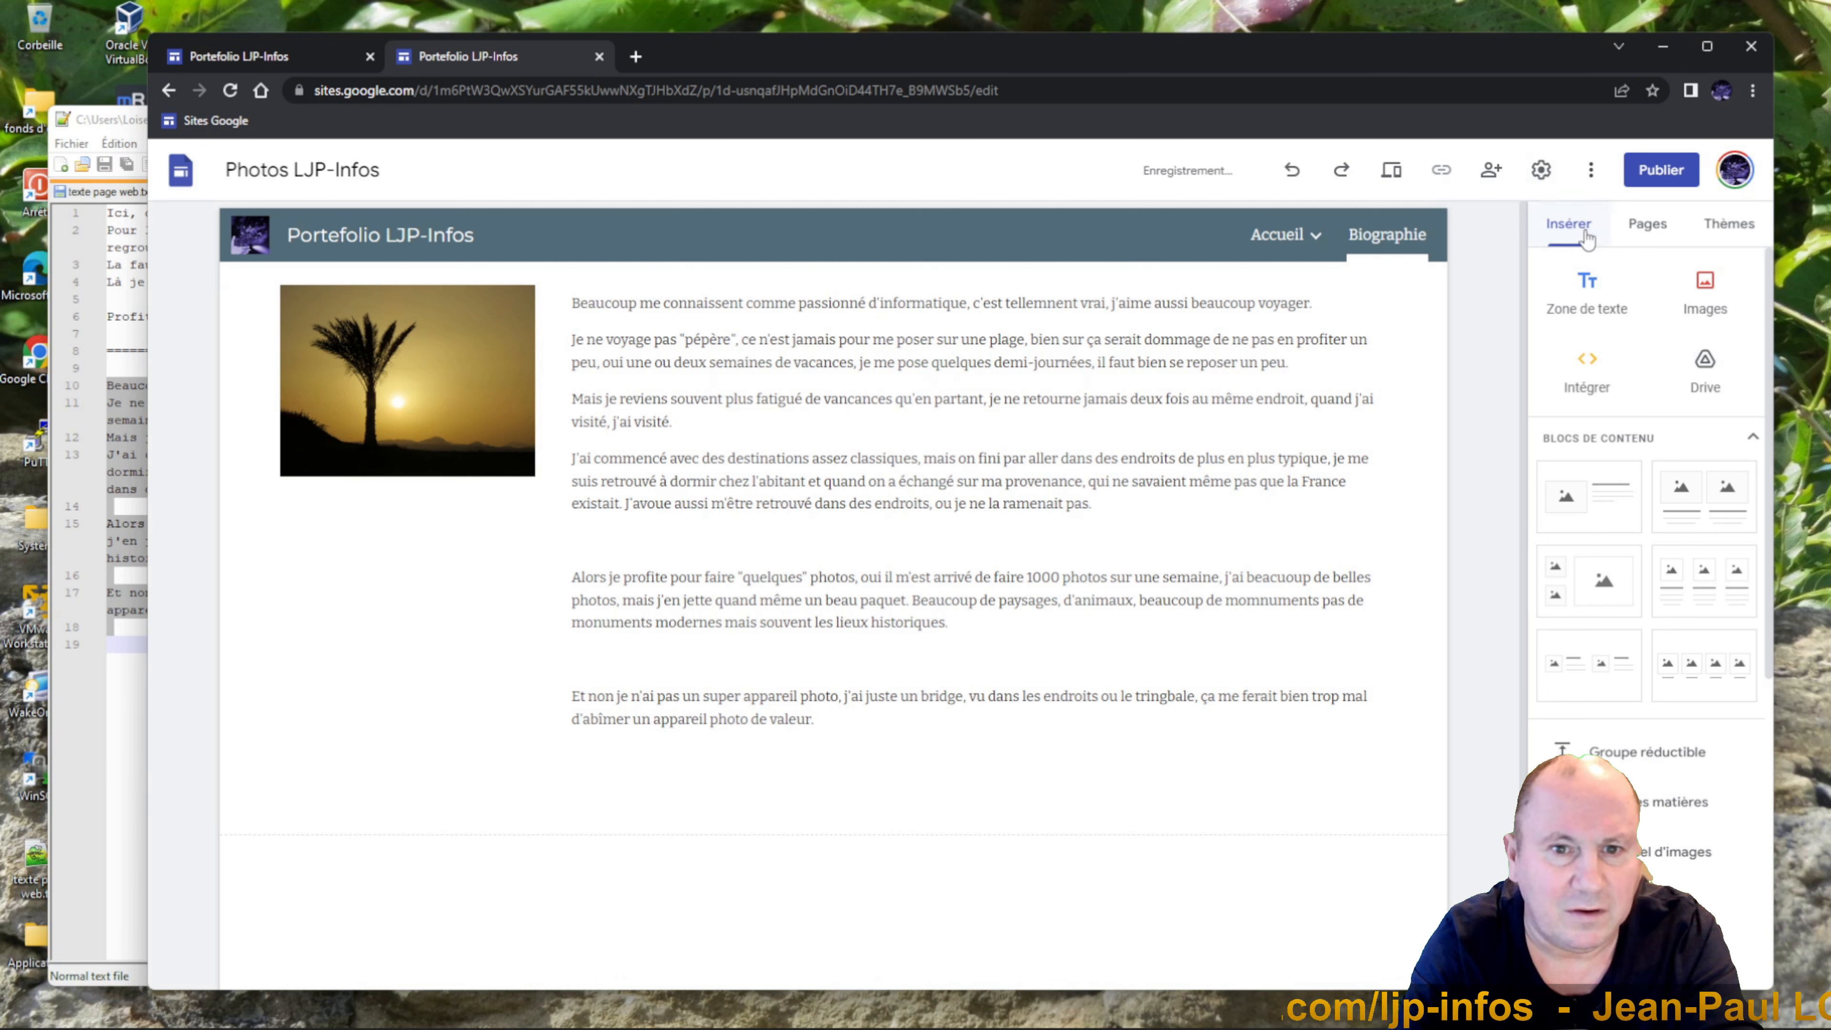
Switch to the Accueil page and select its photo carousel section.
click(1302, 242)
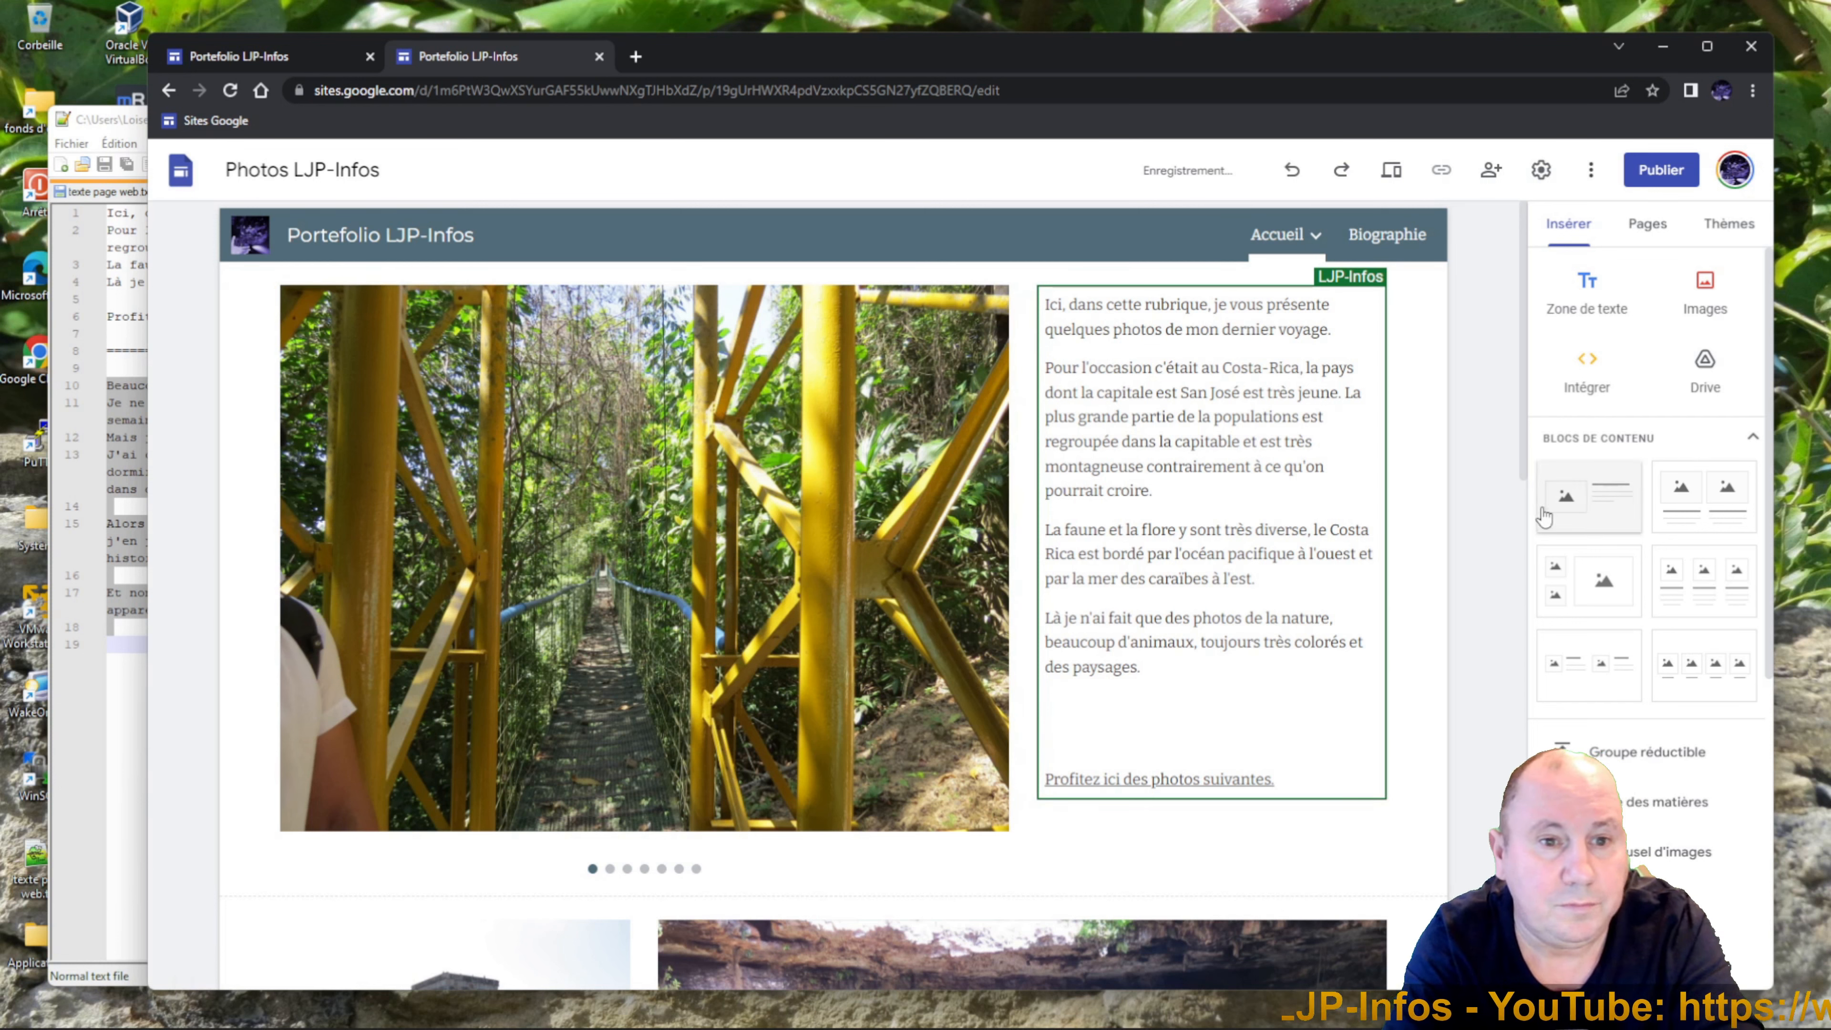
mouse_move(1526, 456)
mouse_down()
mouse_move(1468, 779)
mouse_move(1508, 431)
mouse_up()
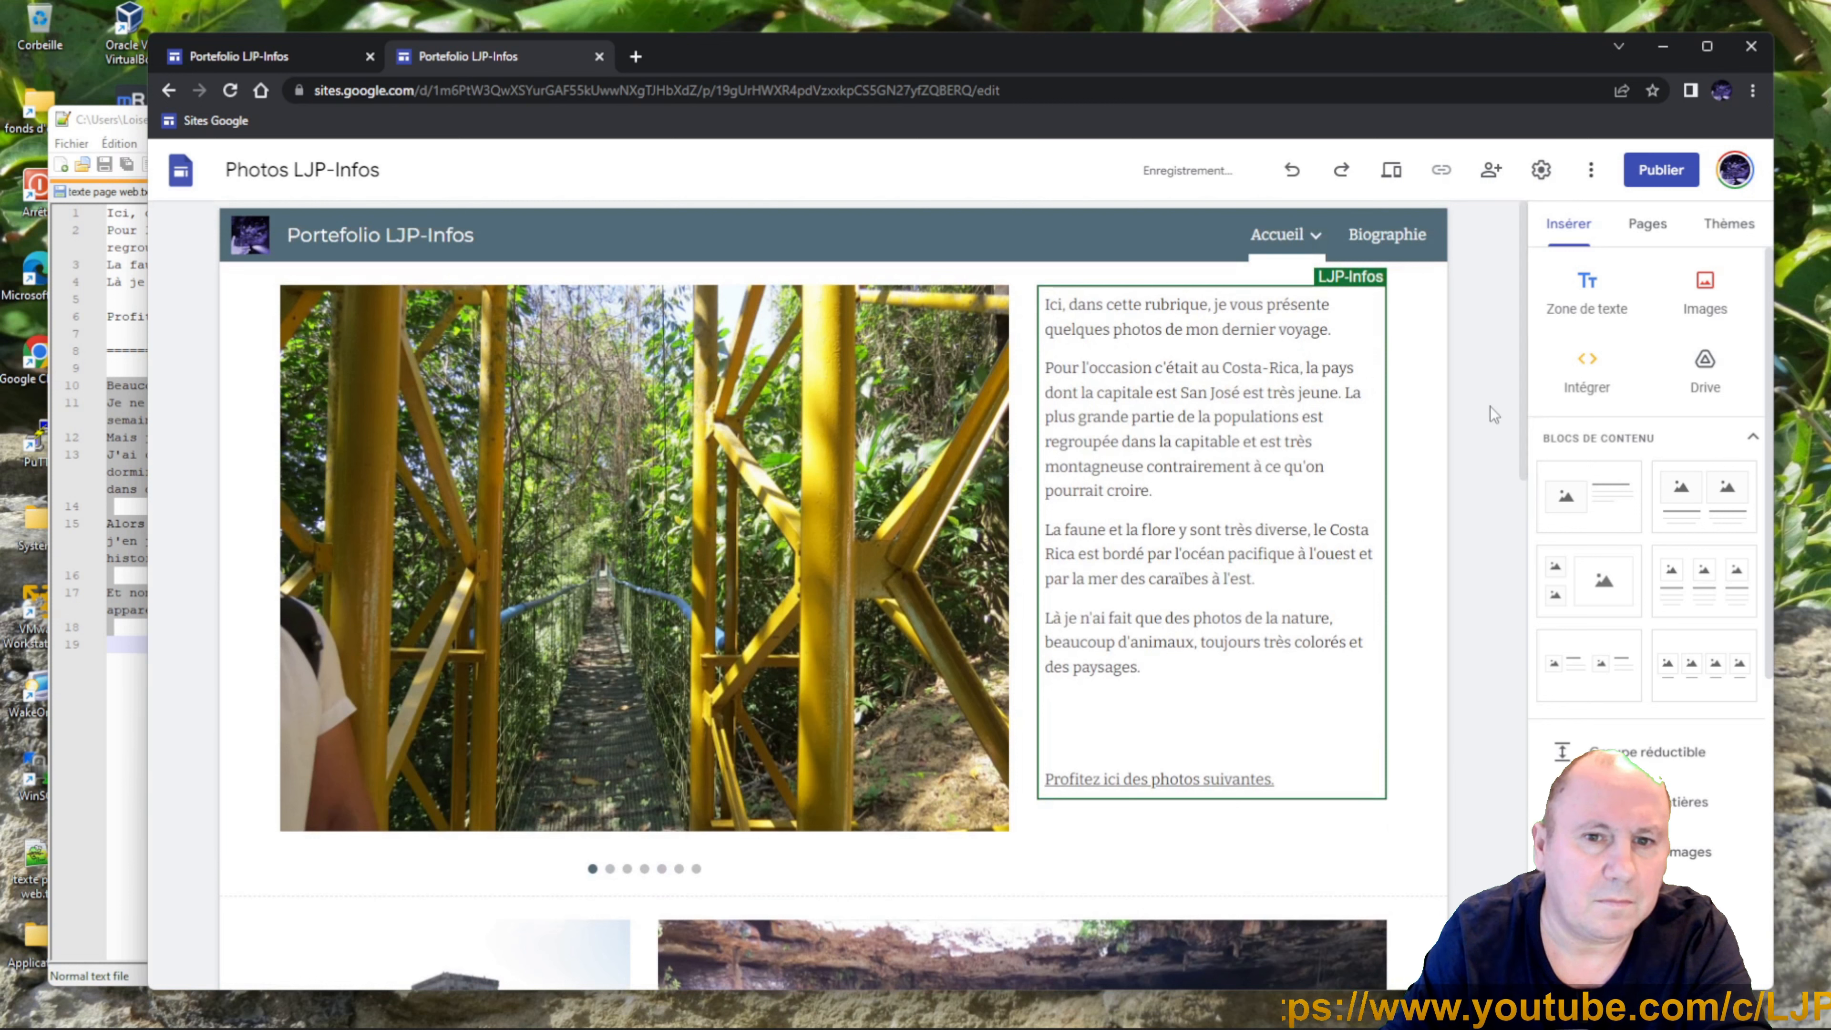
click(1441, 448)
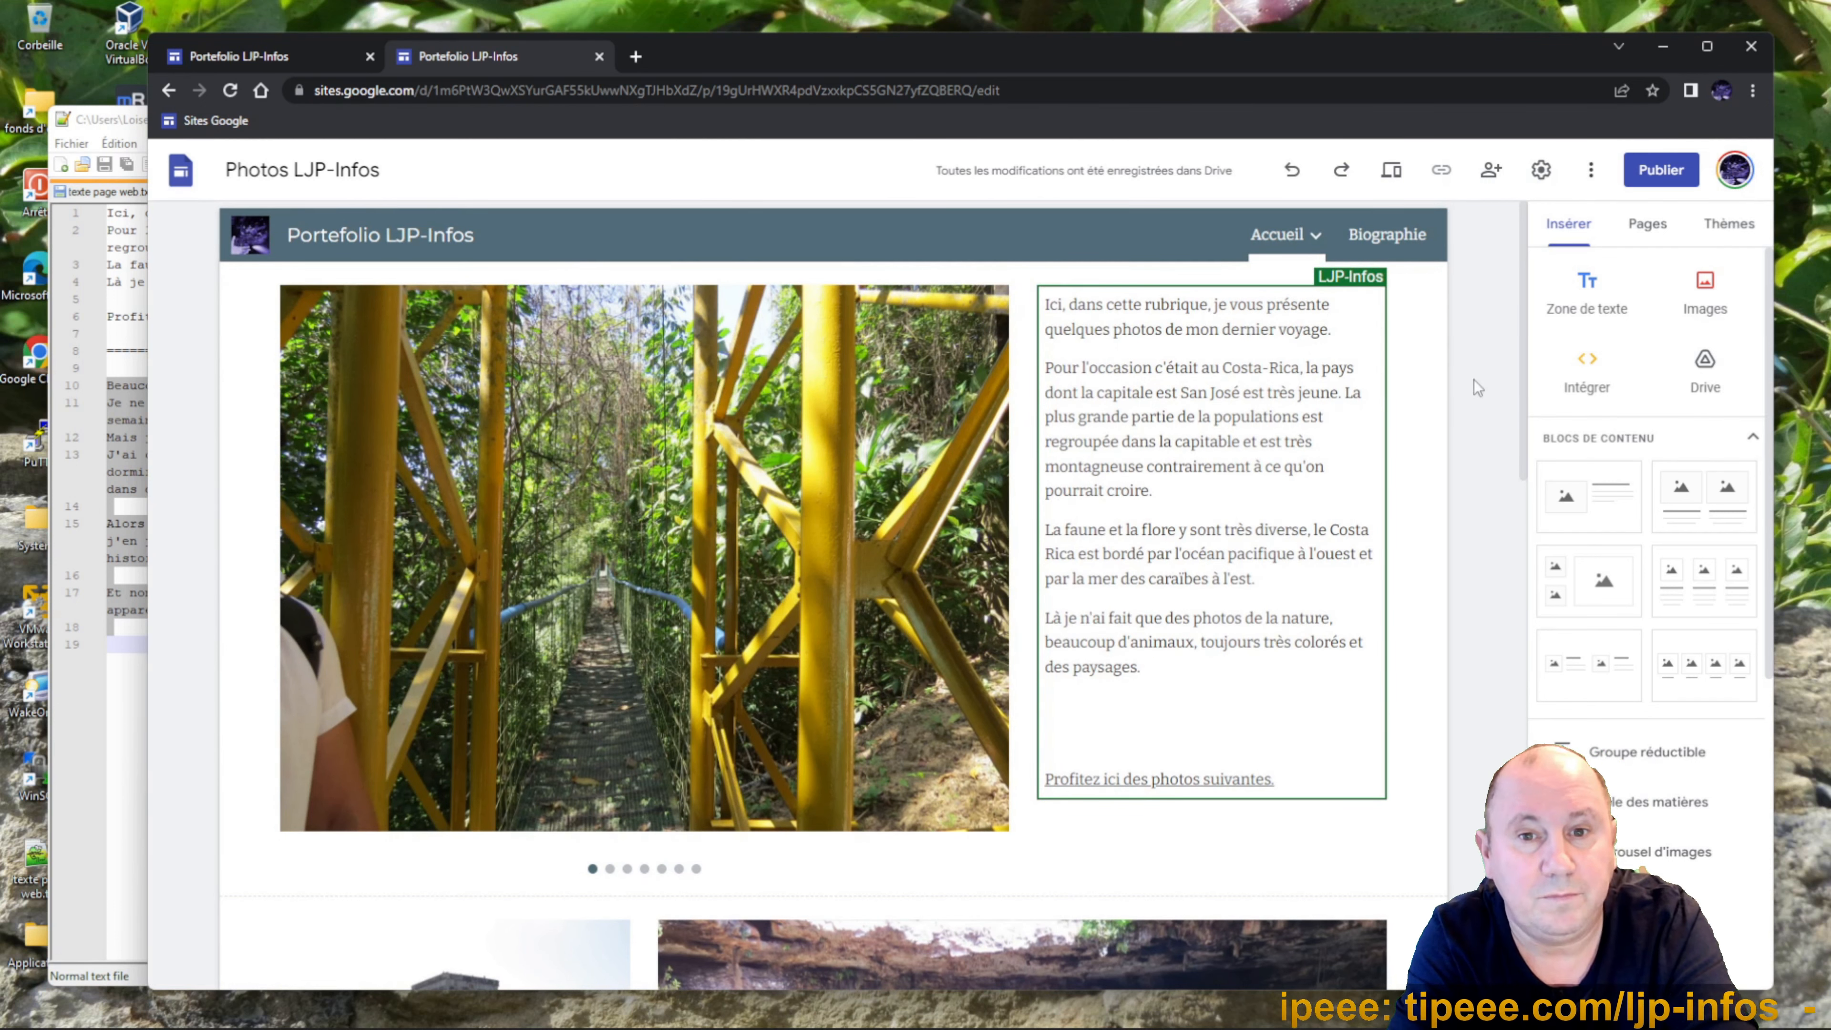
Publish the site at the web address portefolio-ljp-infos.
click(1656, 170)
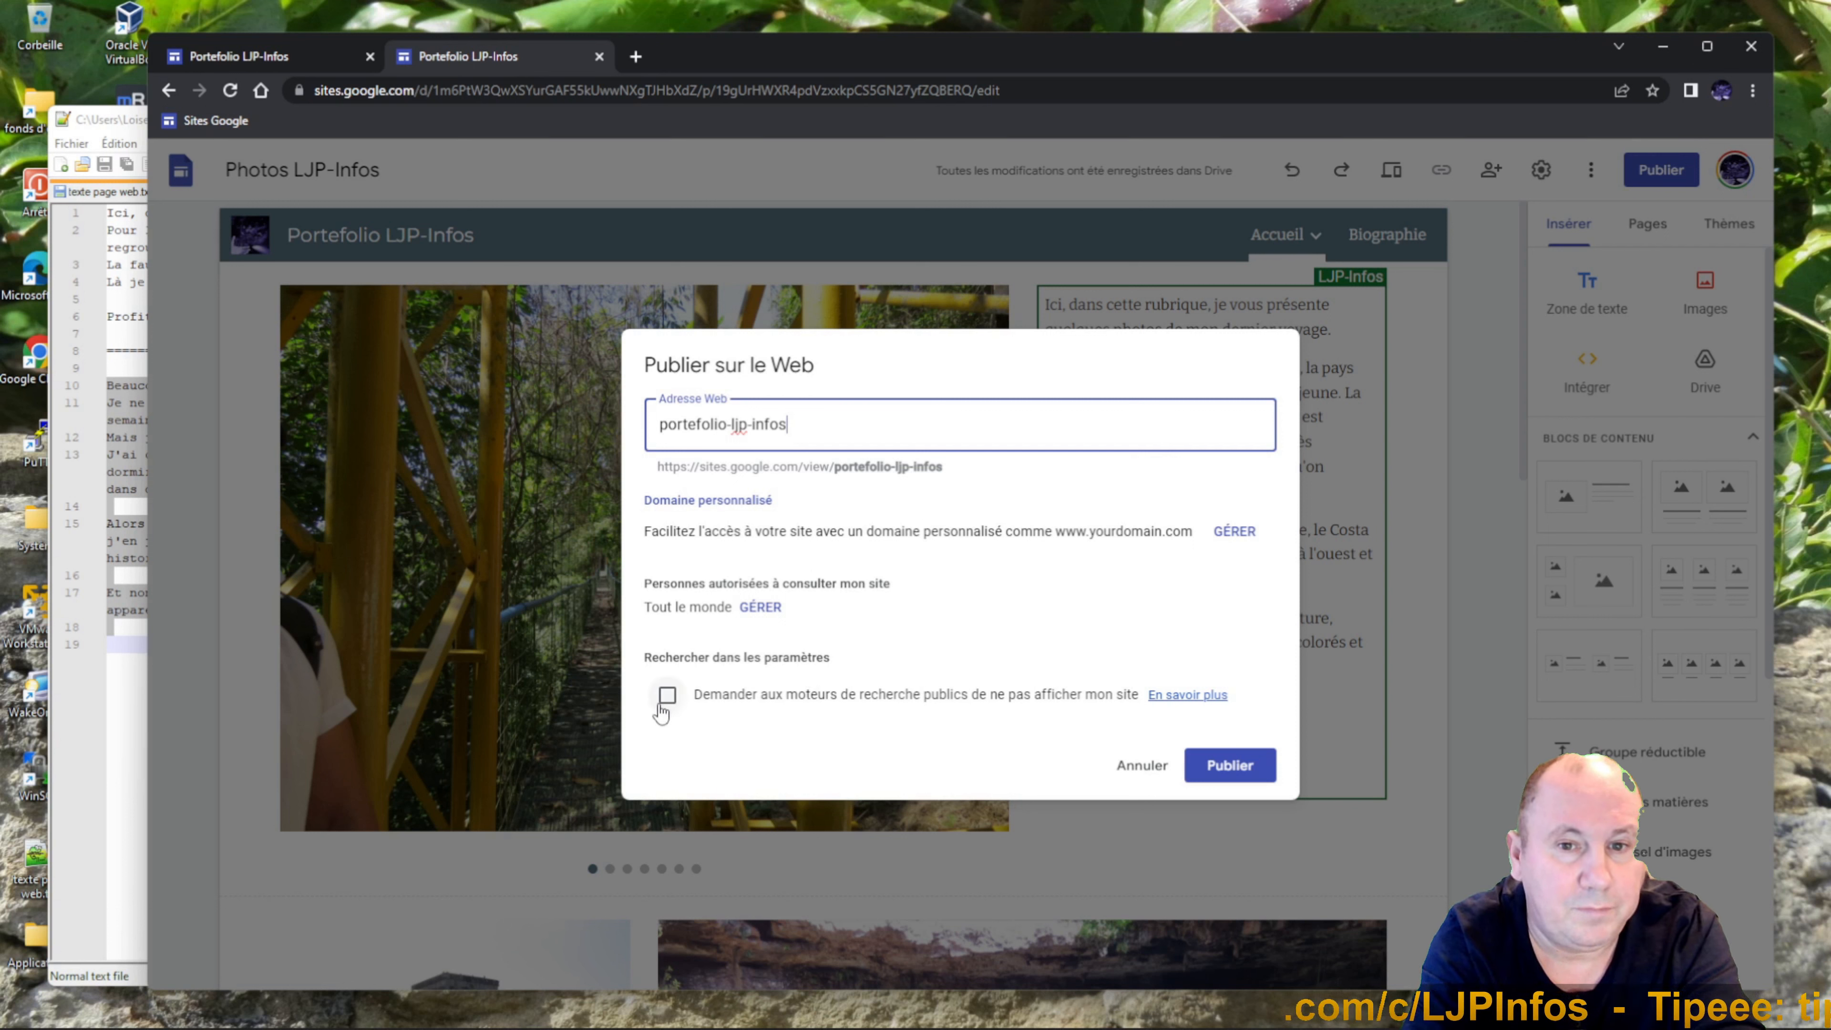
click(1240, 770)
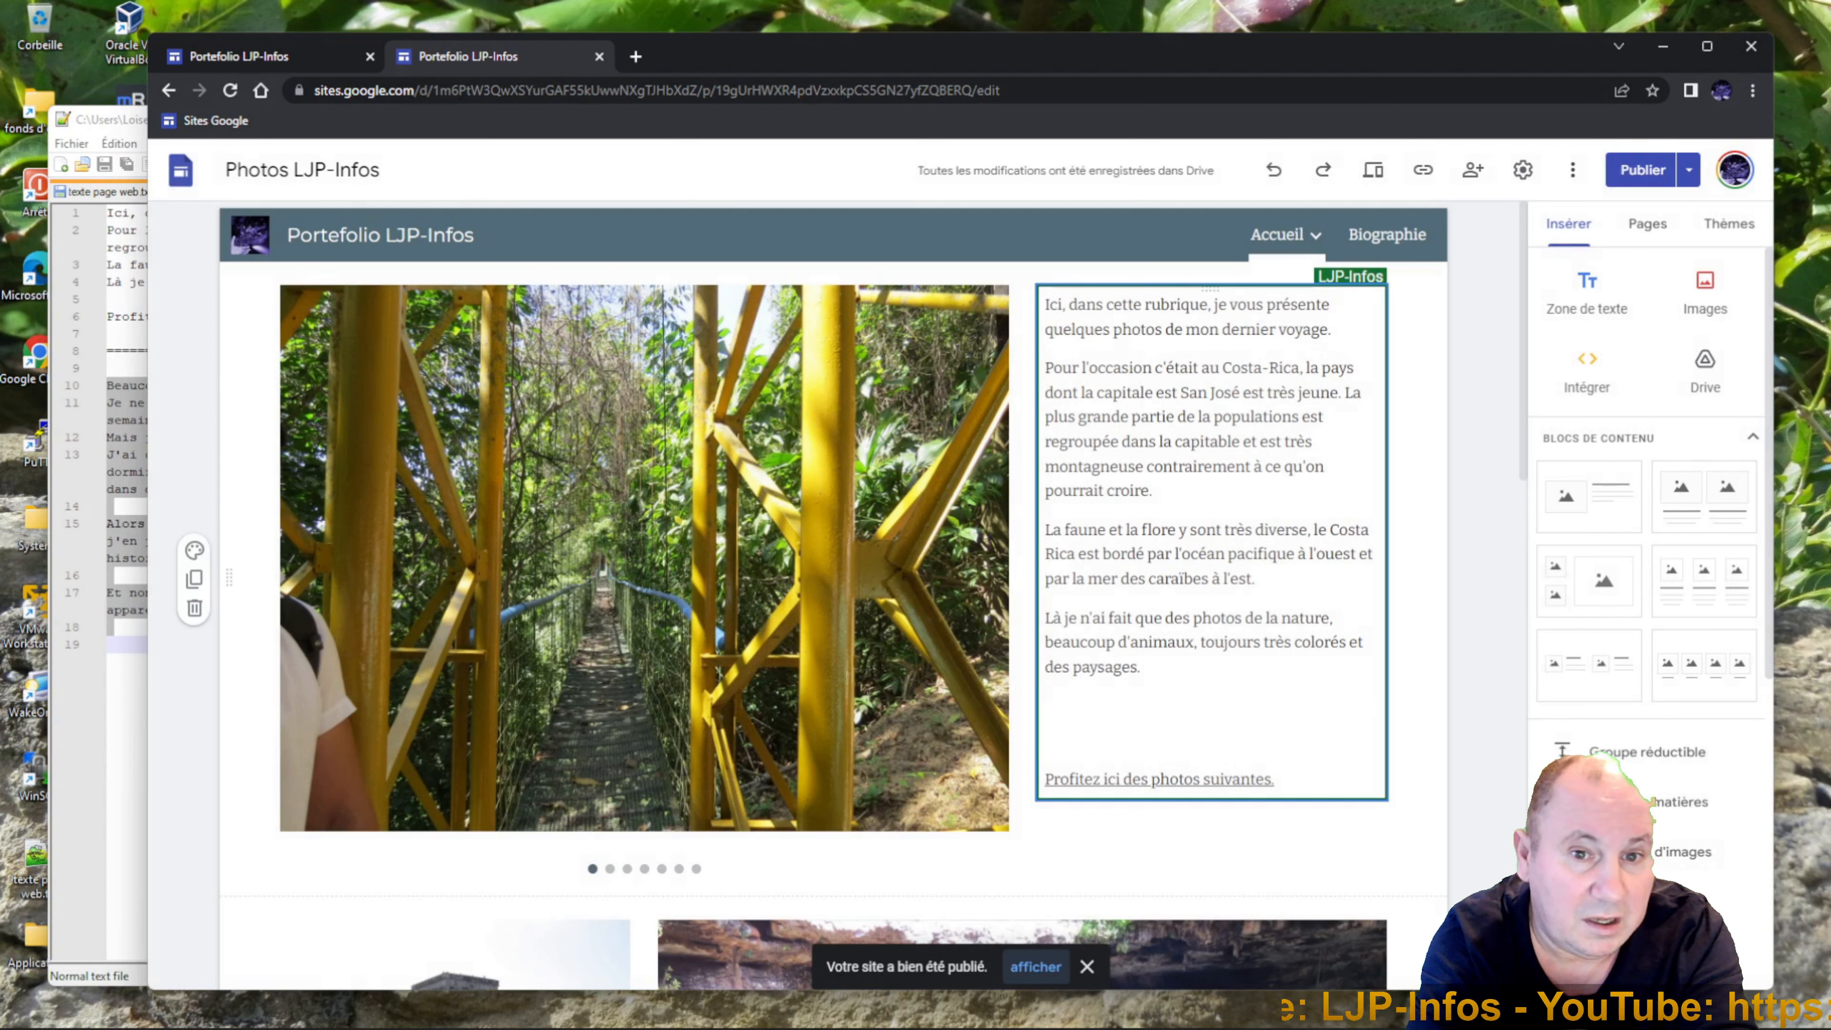
click(1431, 754)
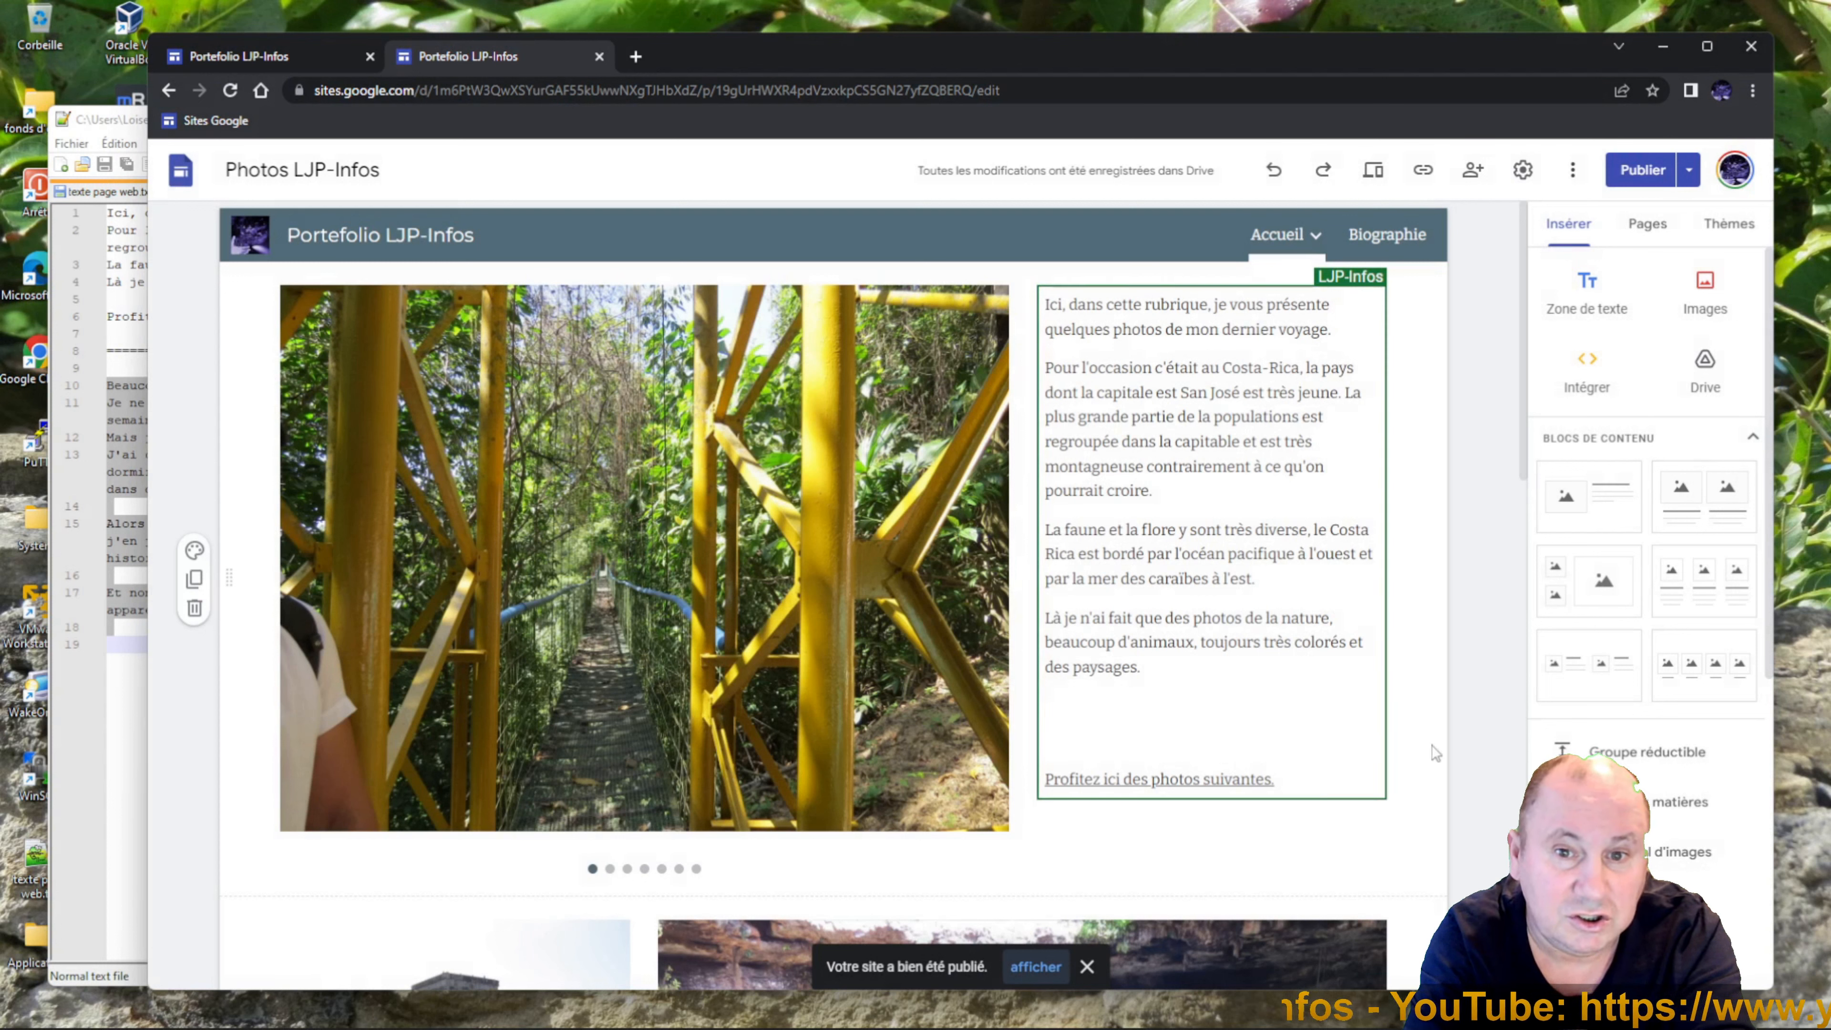
click(1436, 754)
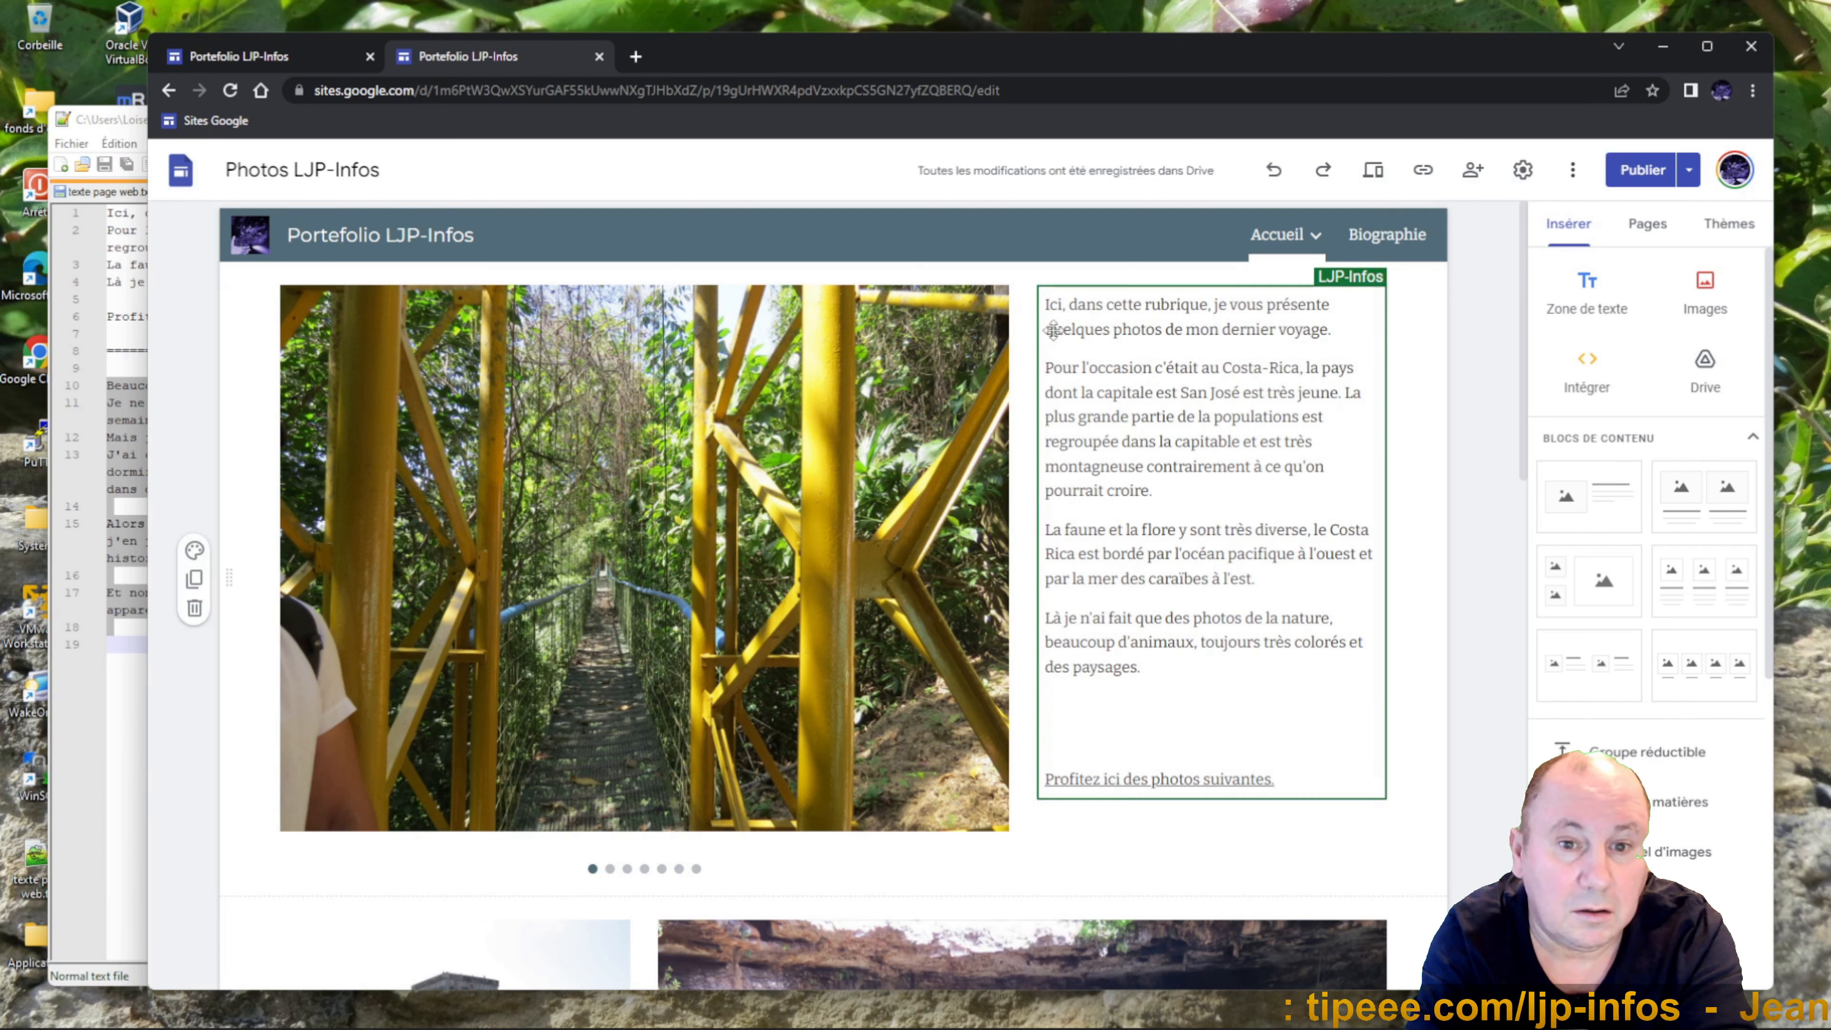
Preview the home page, scroll through it, and test the Ma chaîne Youtube footer link.
click(1381, 180)
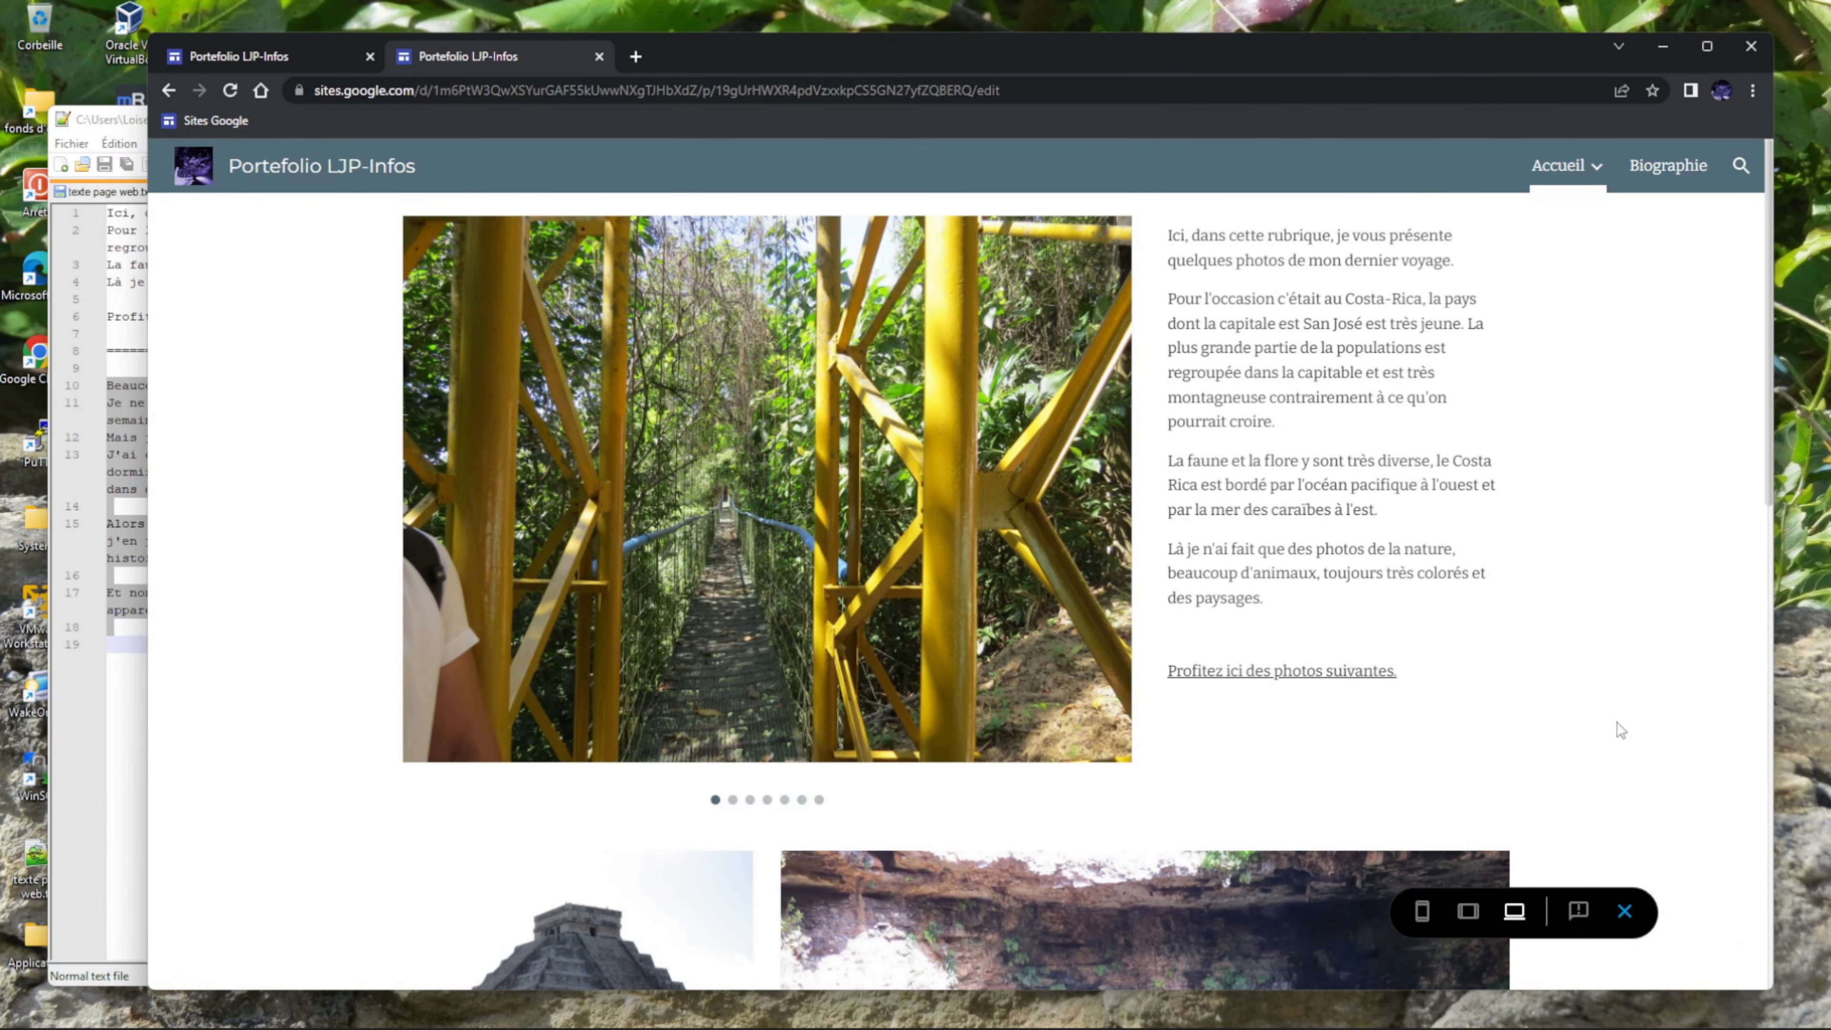
scroll(1660, 731, down, 4)
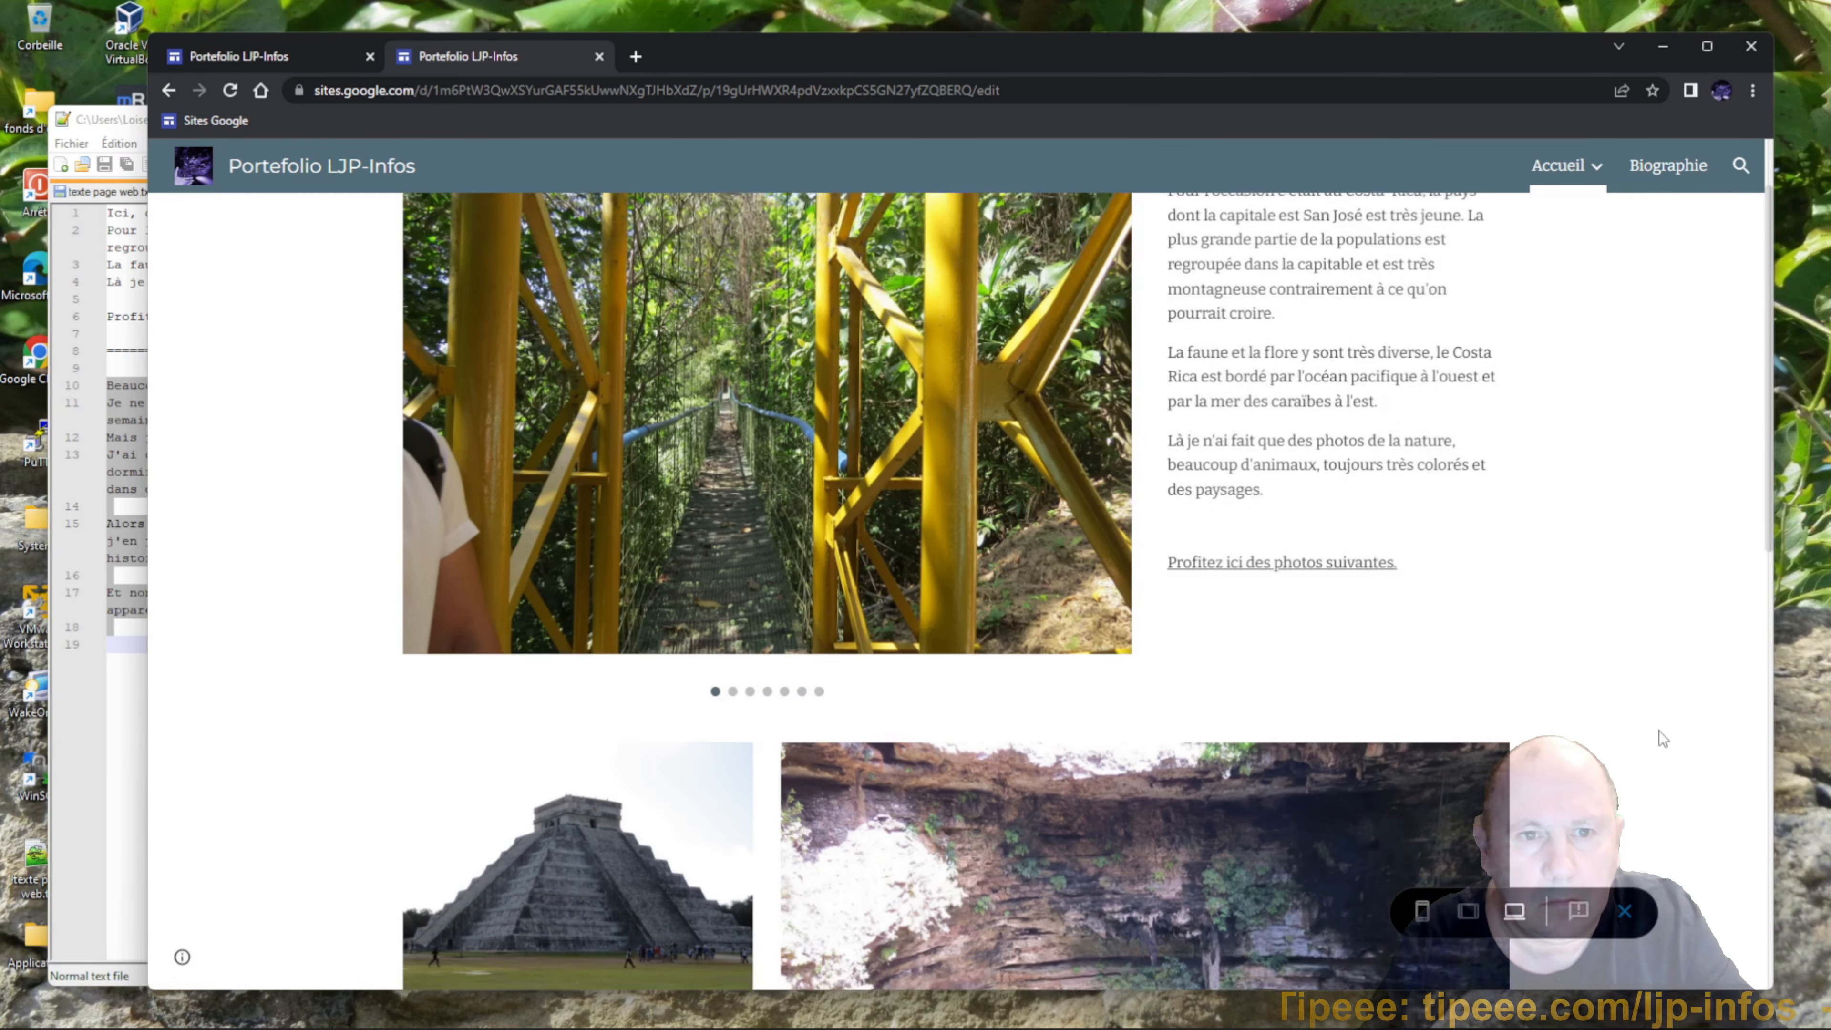
scroll(1659, 731, down, 3)
scroll(1659, 730, down, 5)
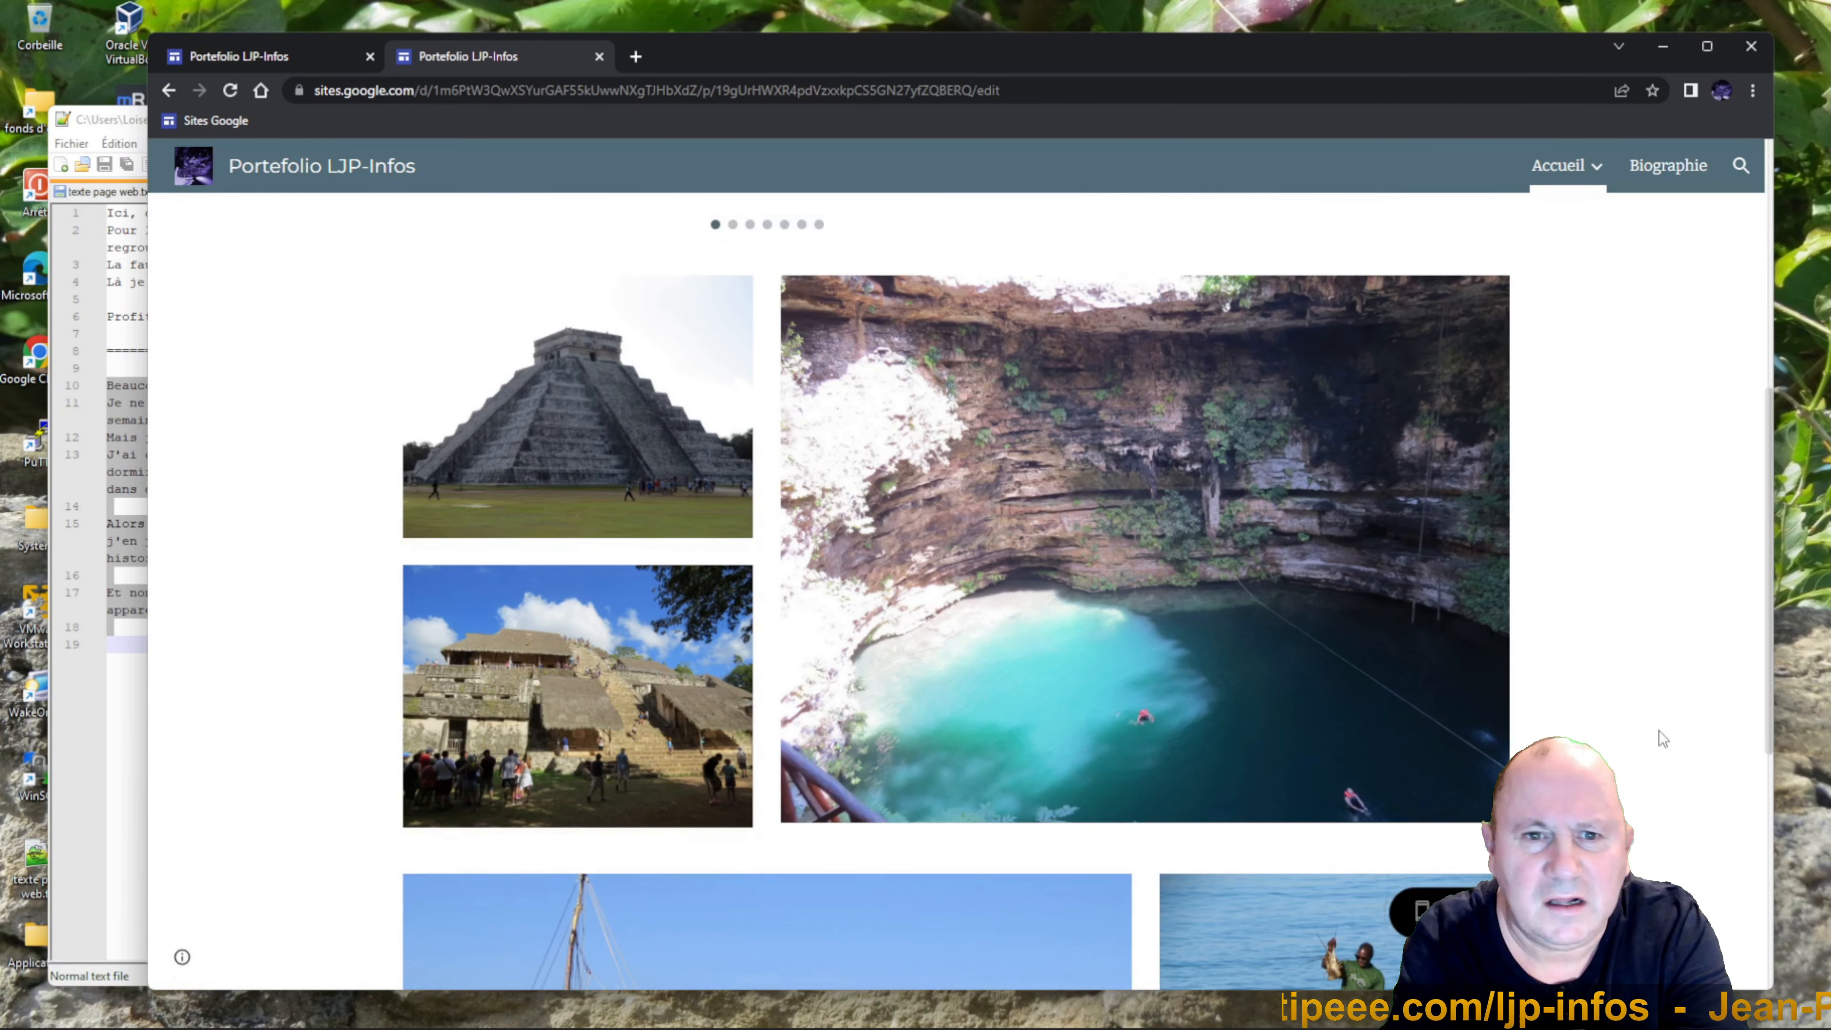
scroll(1659, 730, up, 8)
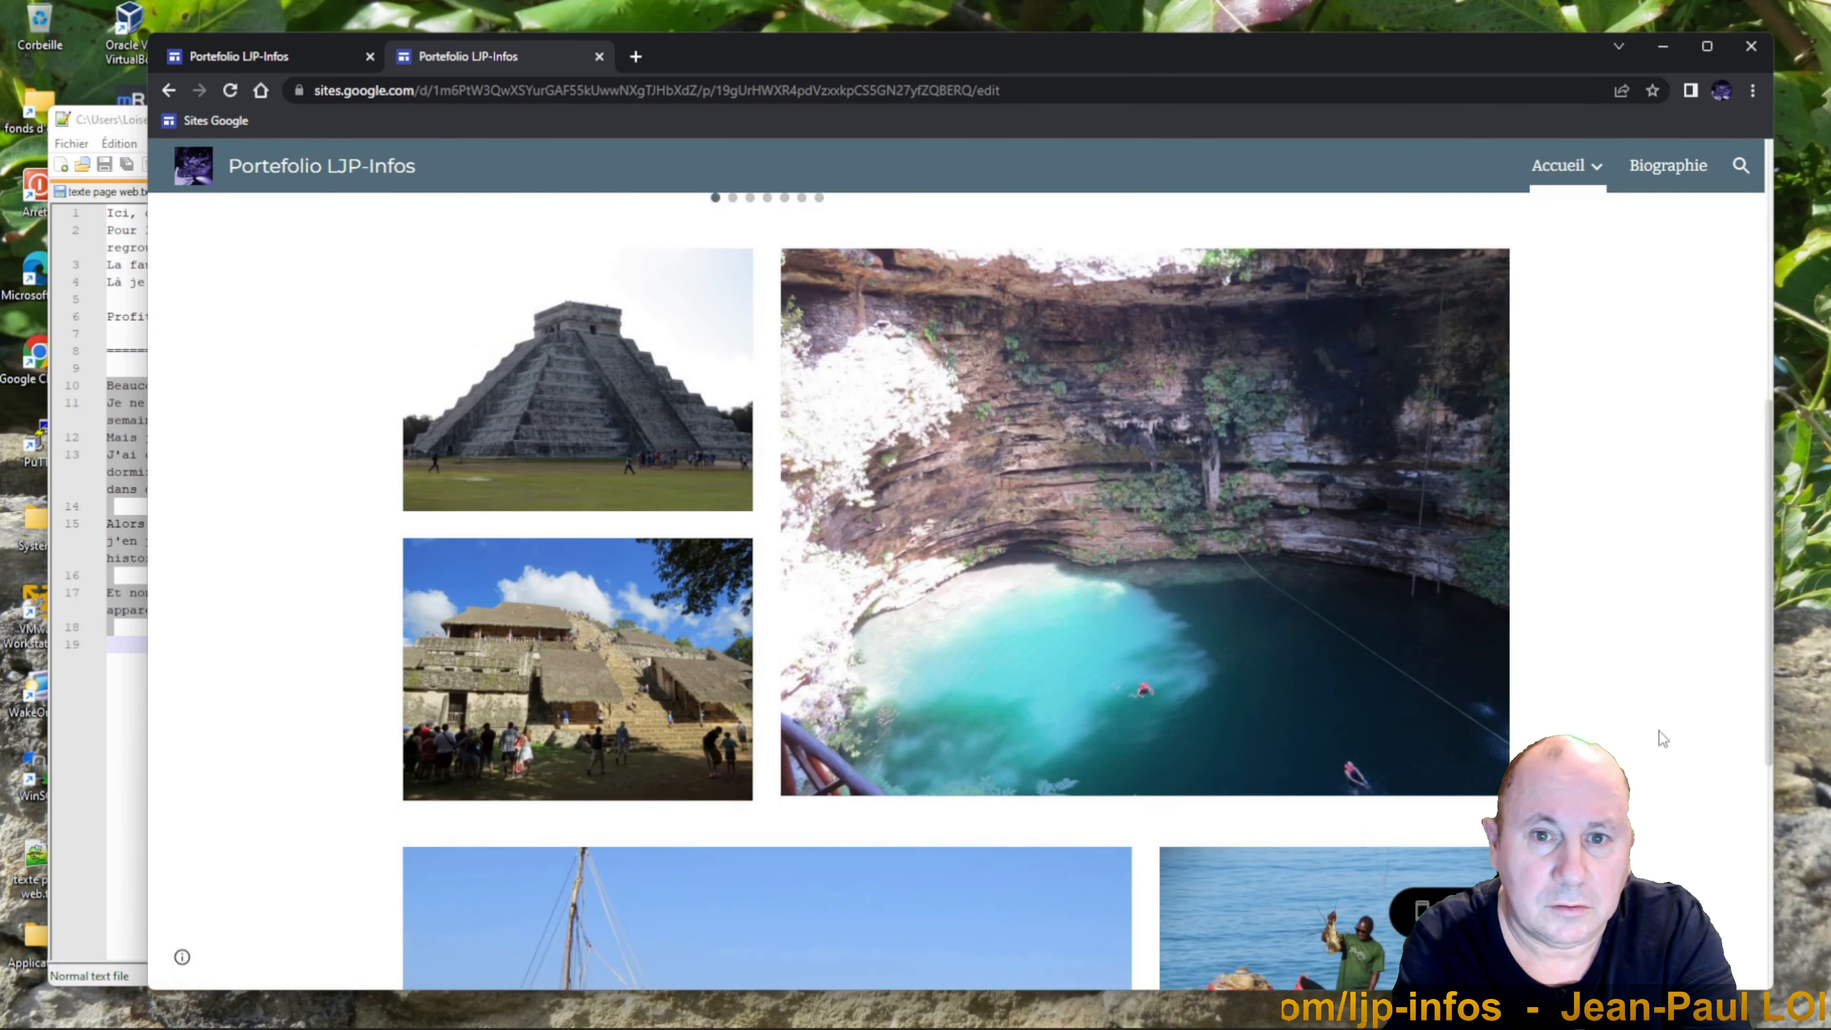
scroll(1660, 730, up, 4)
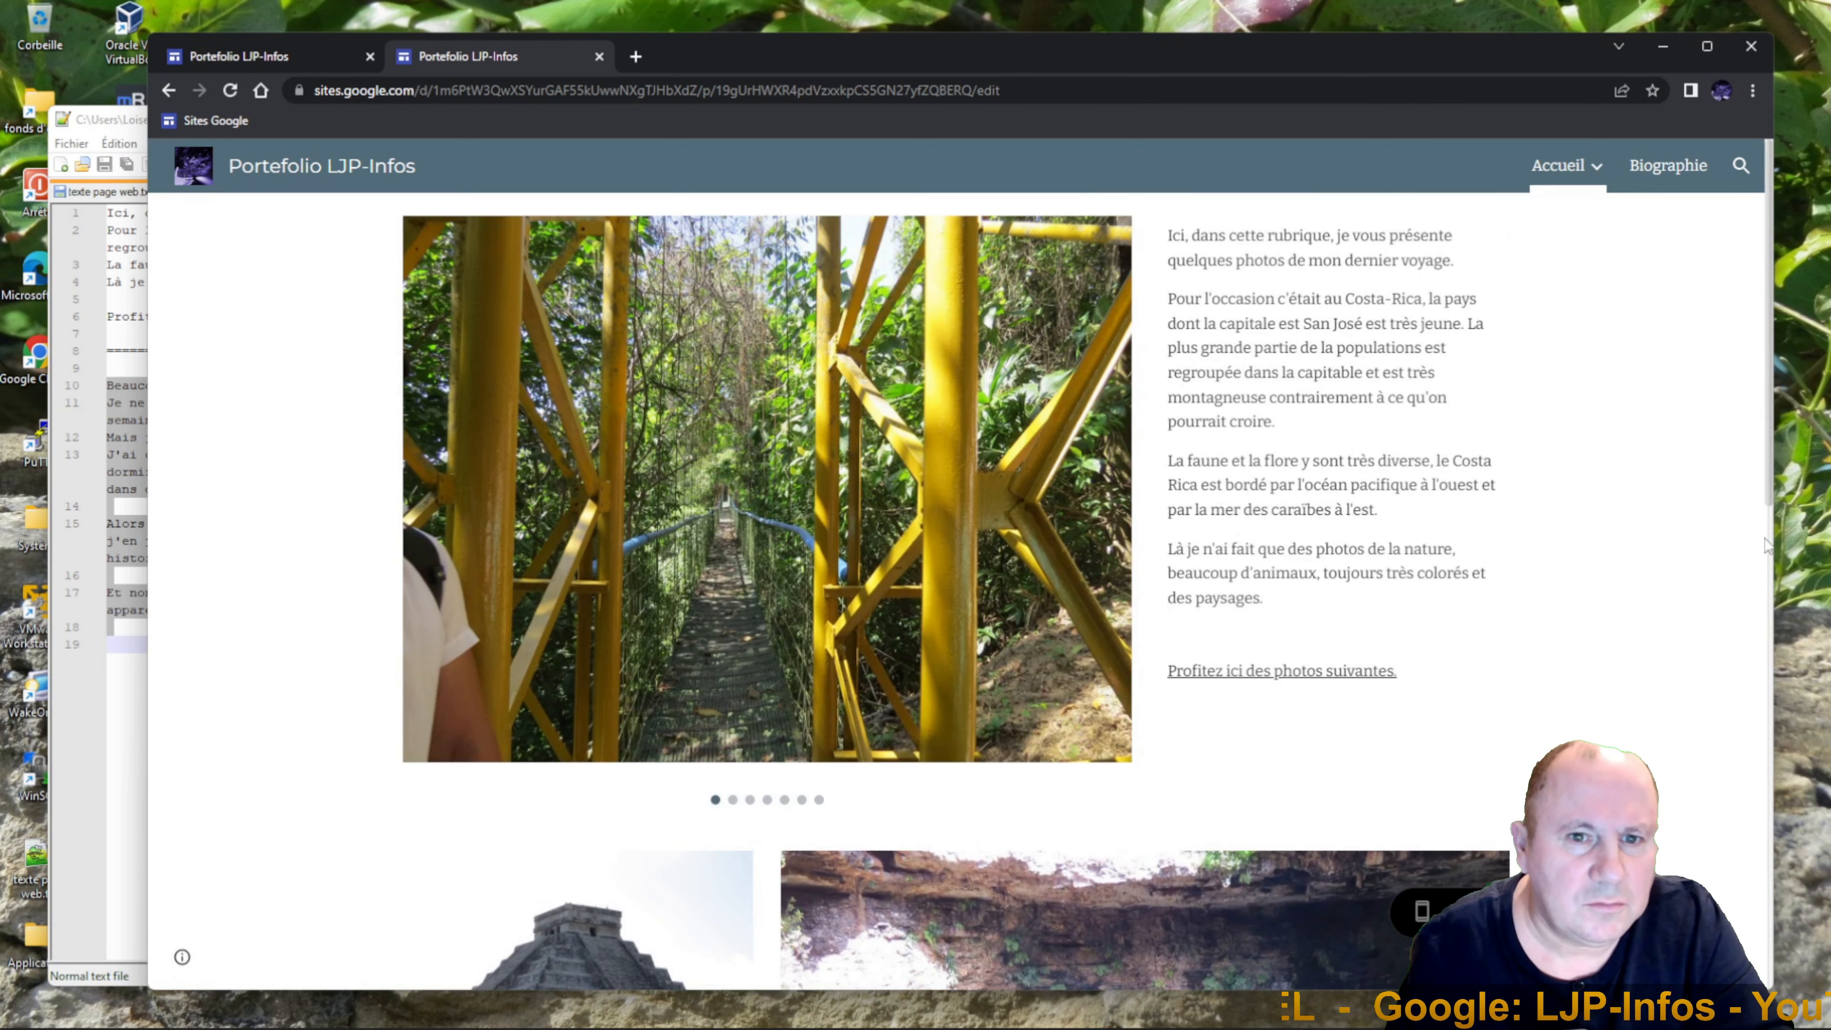
drag(1769, 501, 1751, 1006)
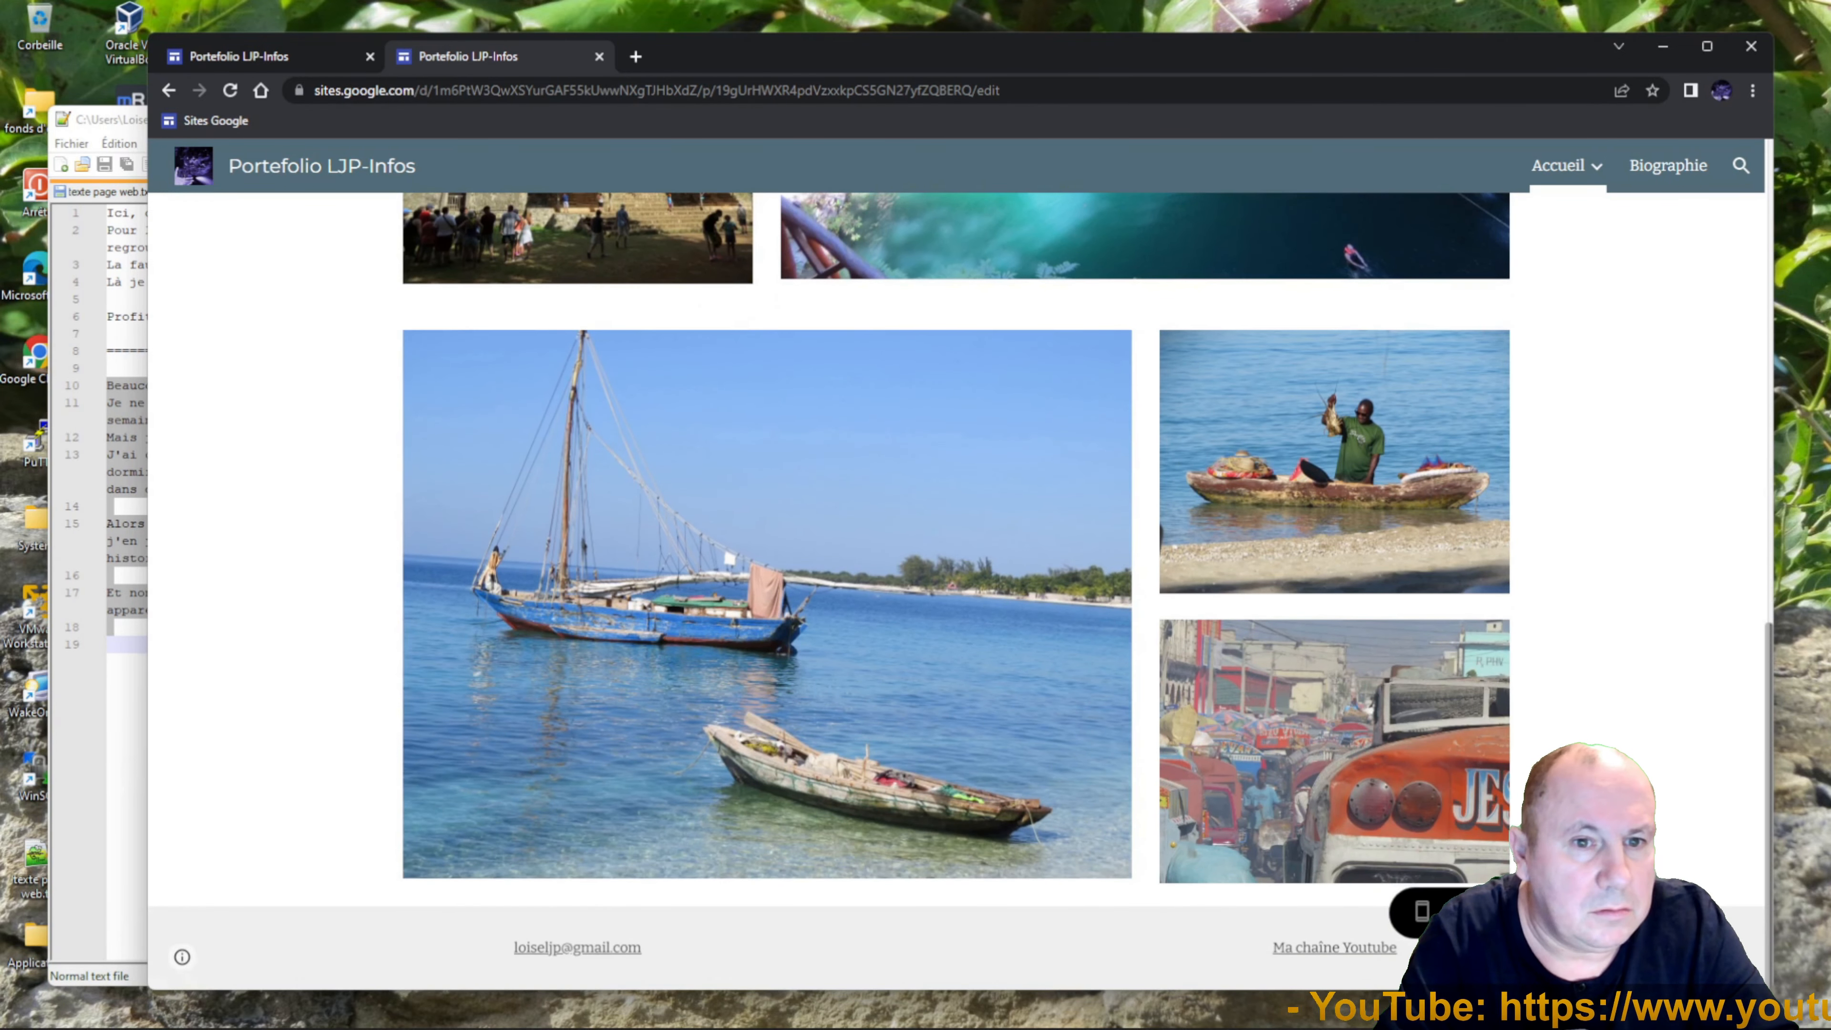
click(1332, 951)
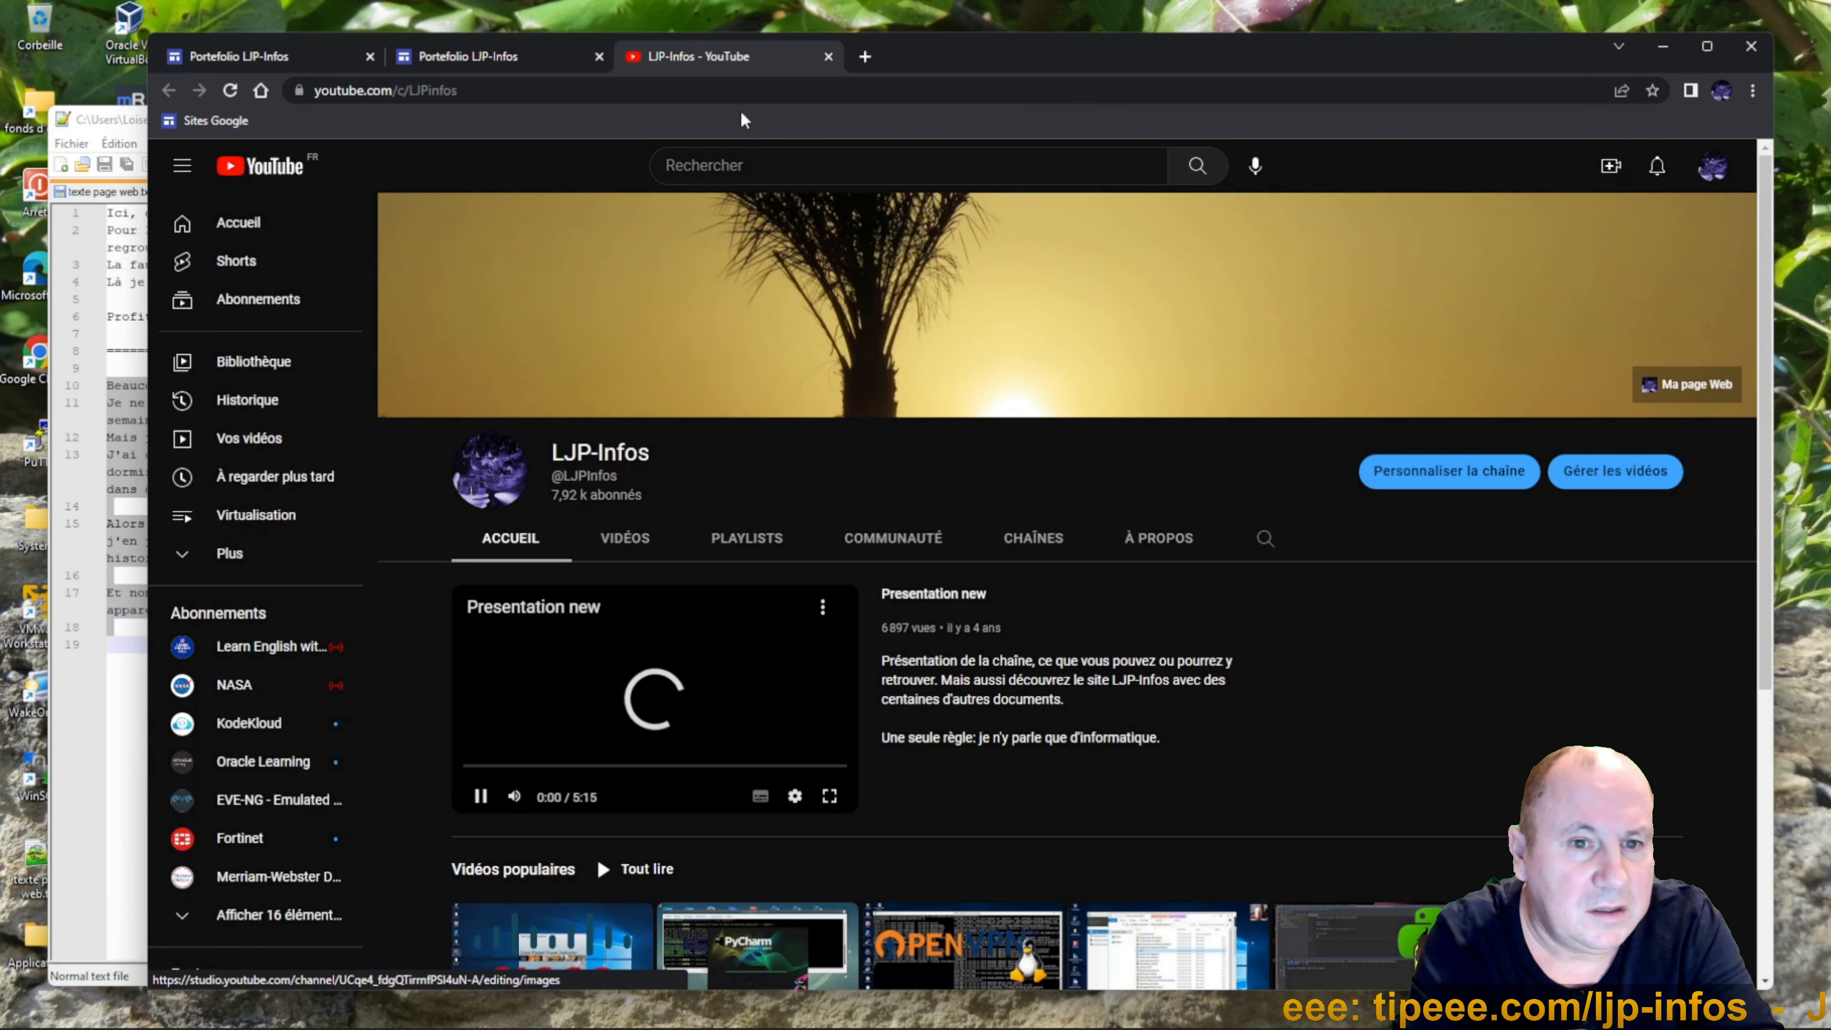
click(828, 56)
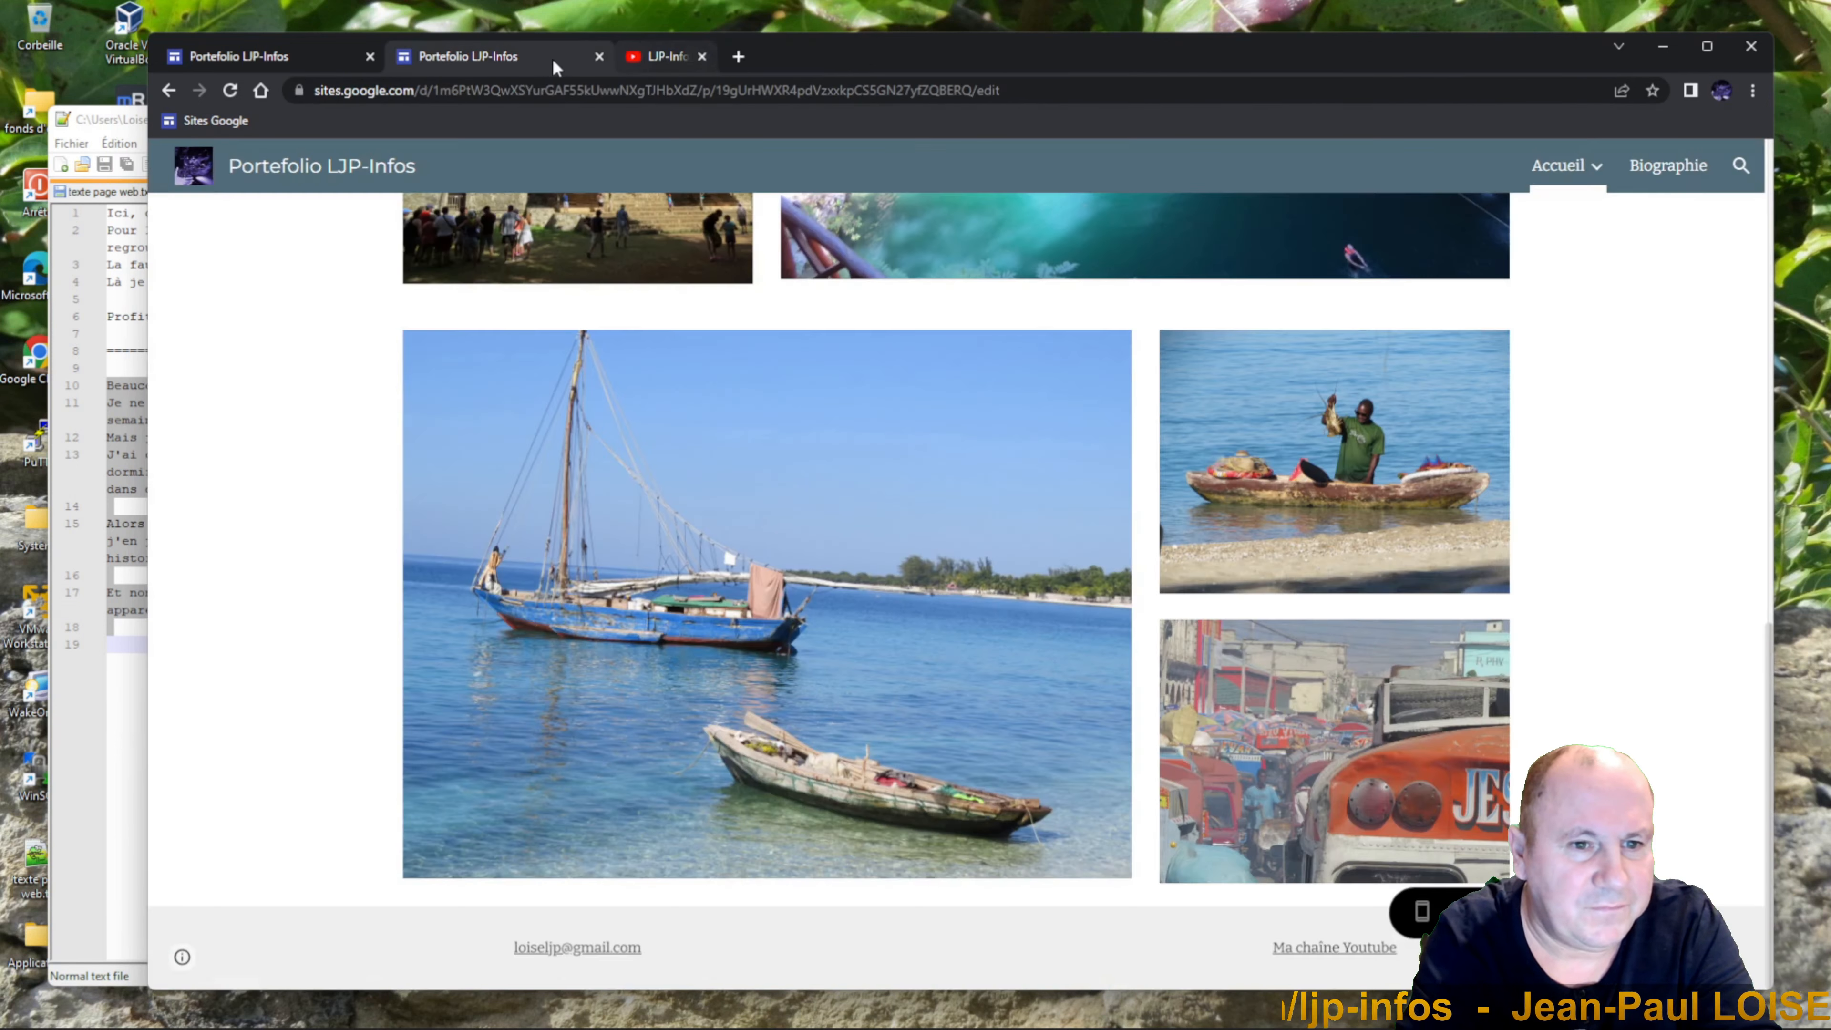
Close the duplicate Portefolio tab and go to the Google Sites start page.
click(599, 56)
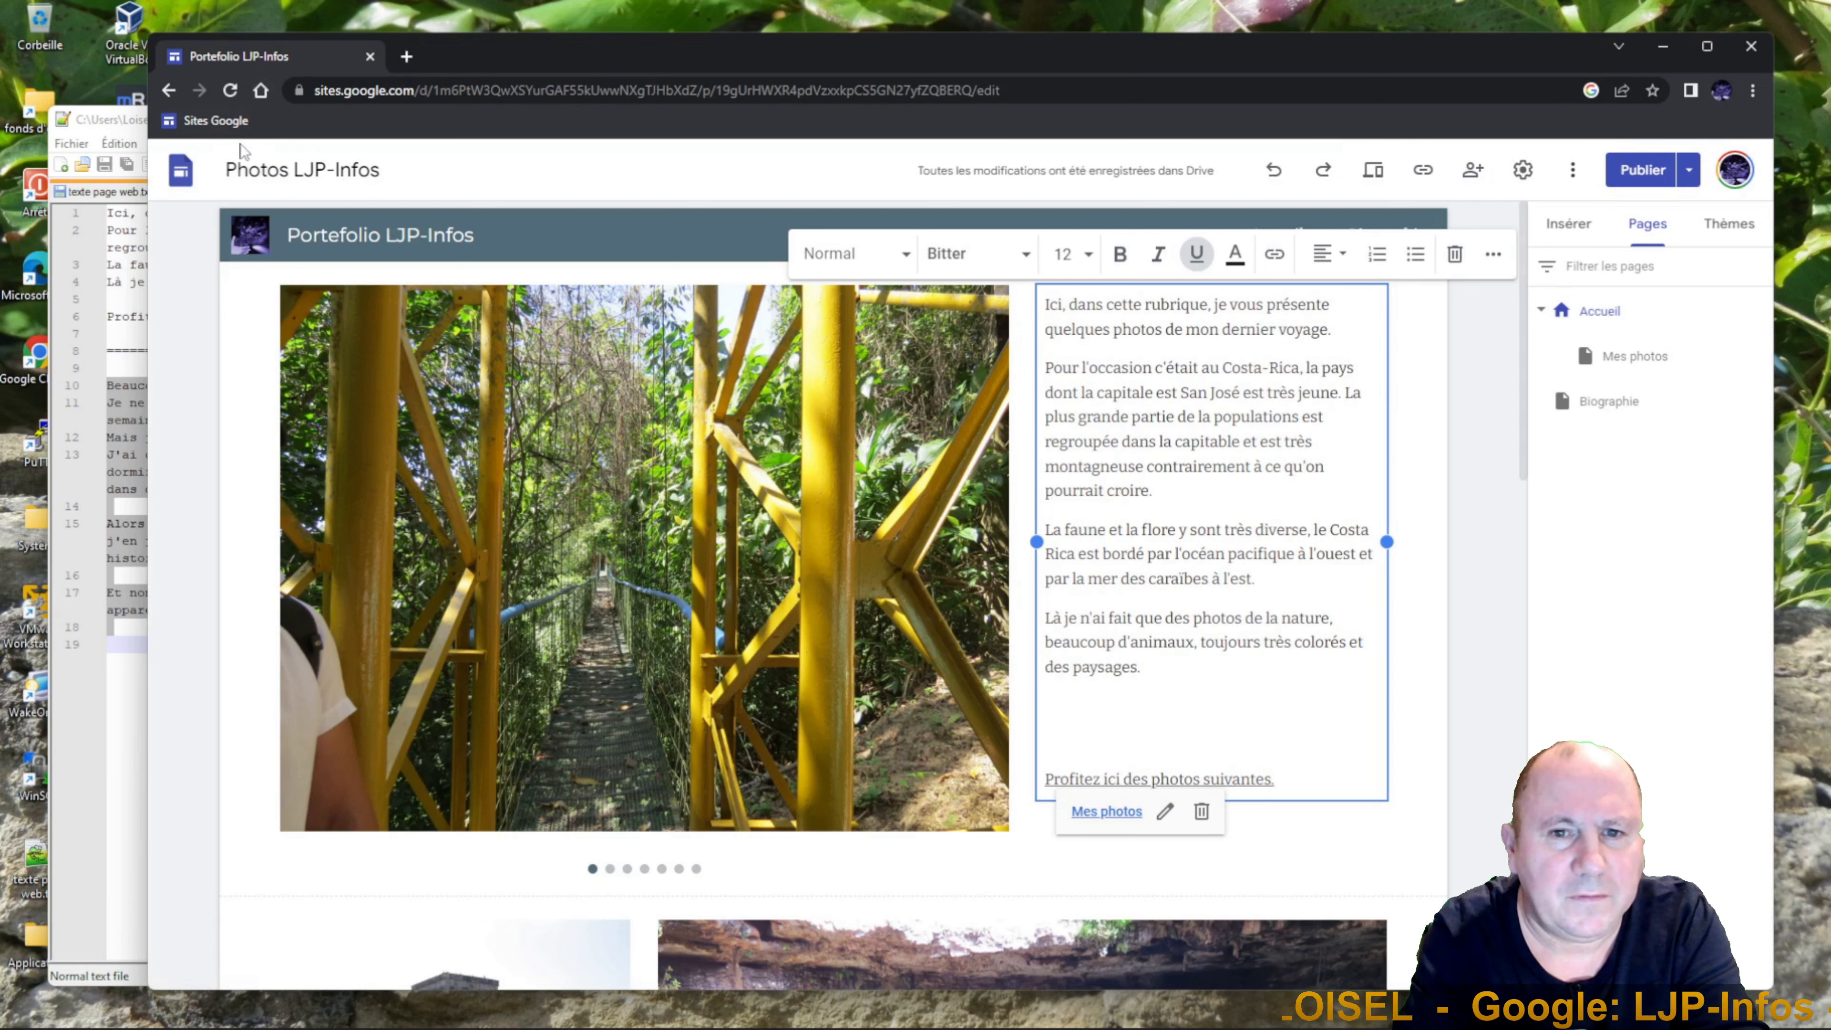
click(204, 122)
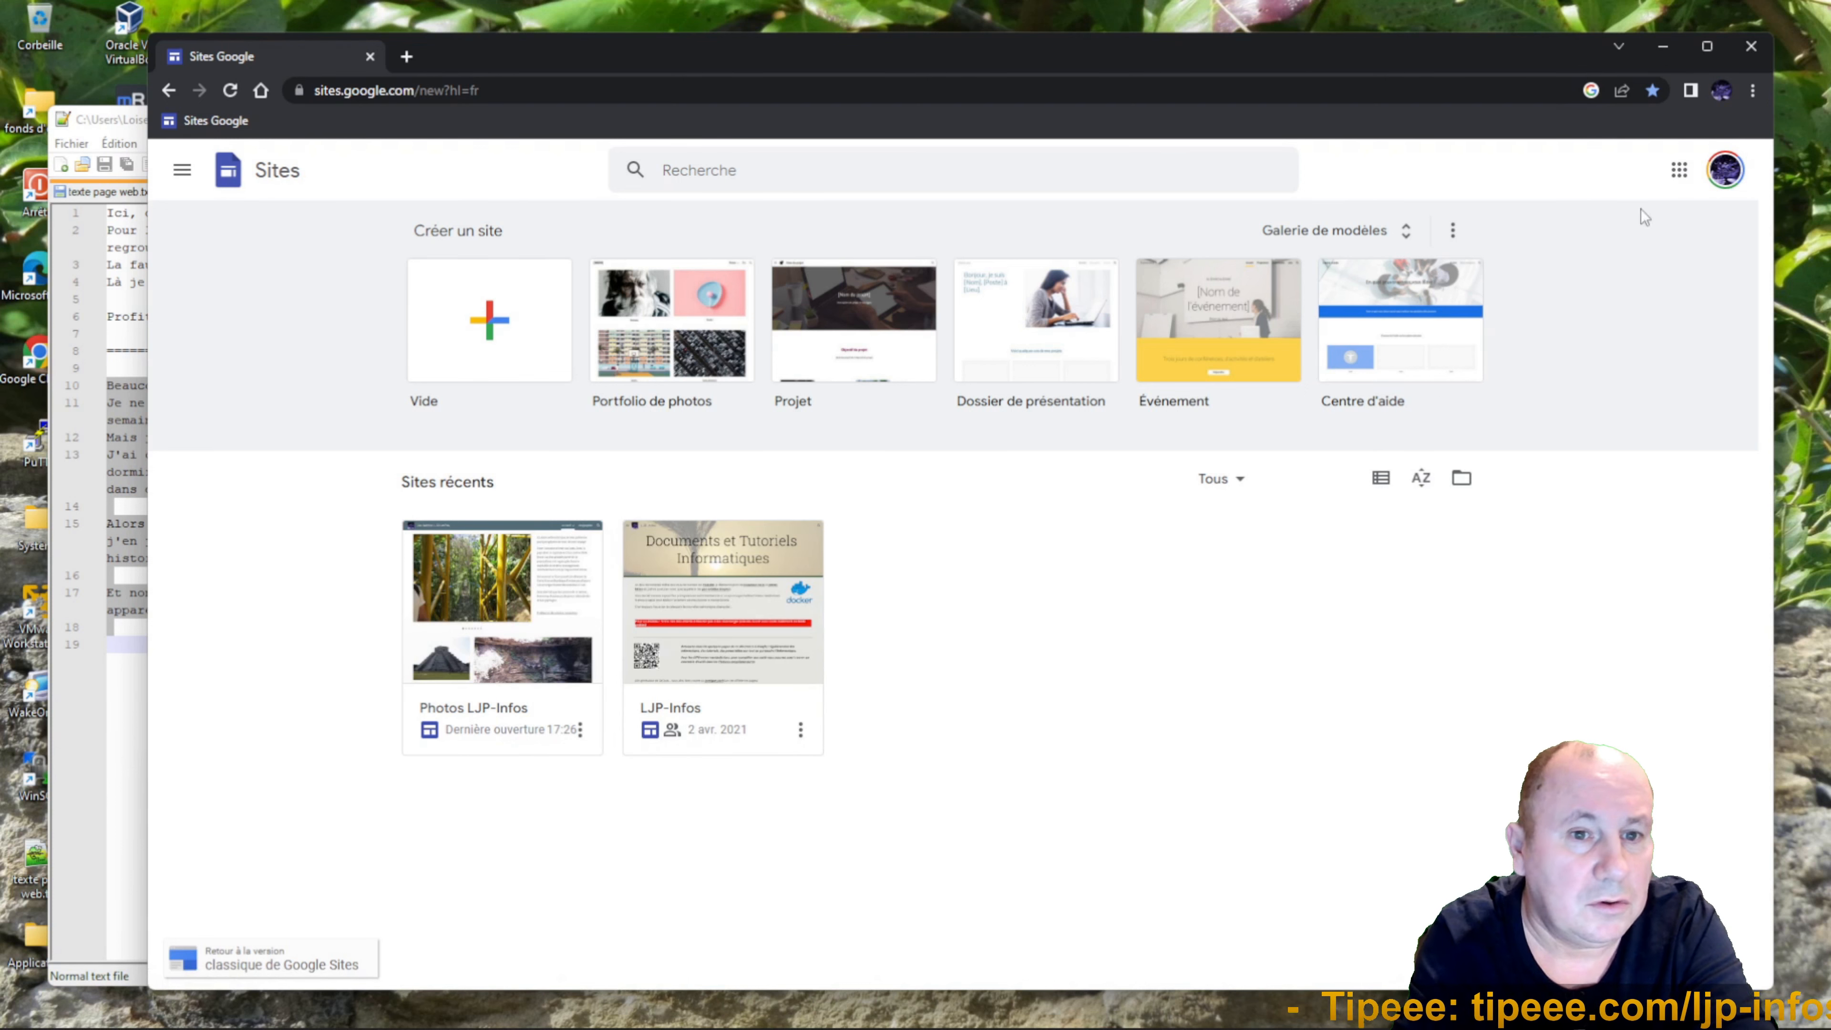
Close the Chrome window and the Notepad++ text file.
click(1759, 49)
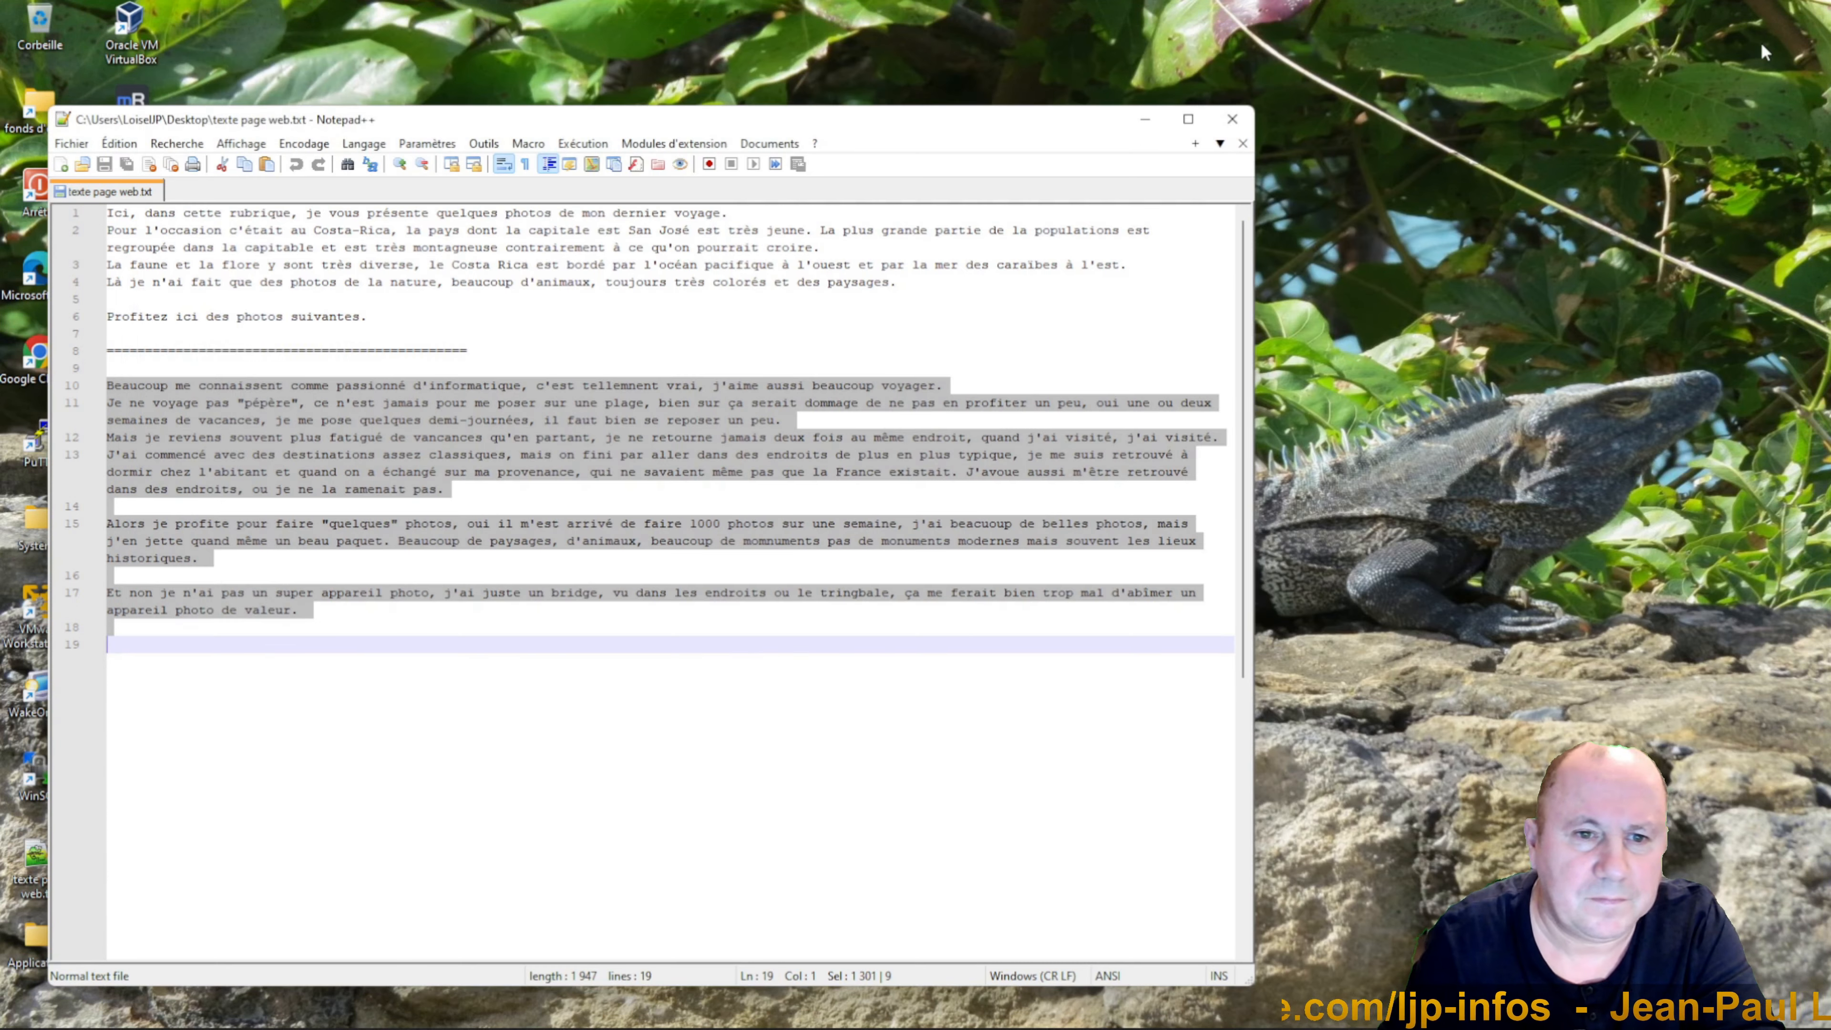
click(1240, 120)
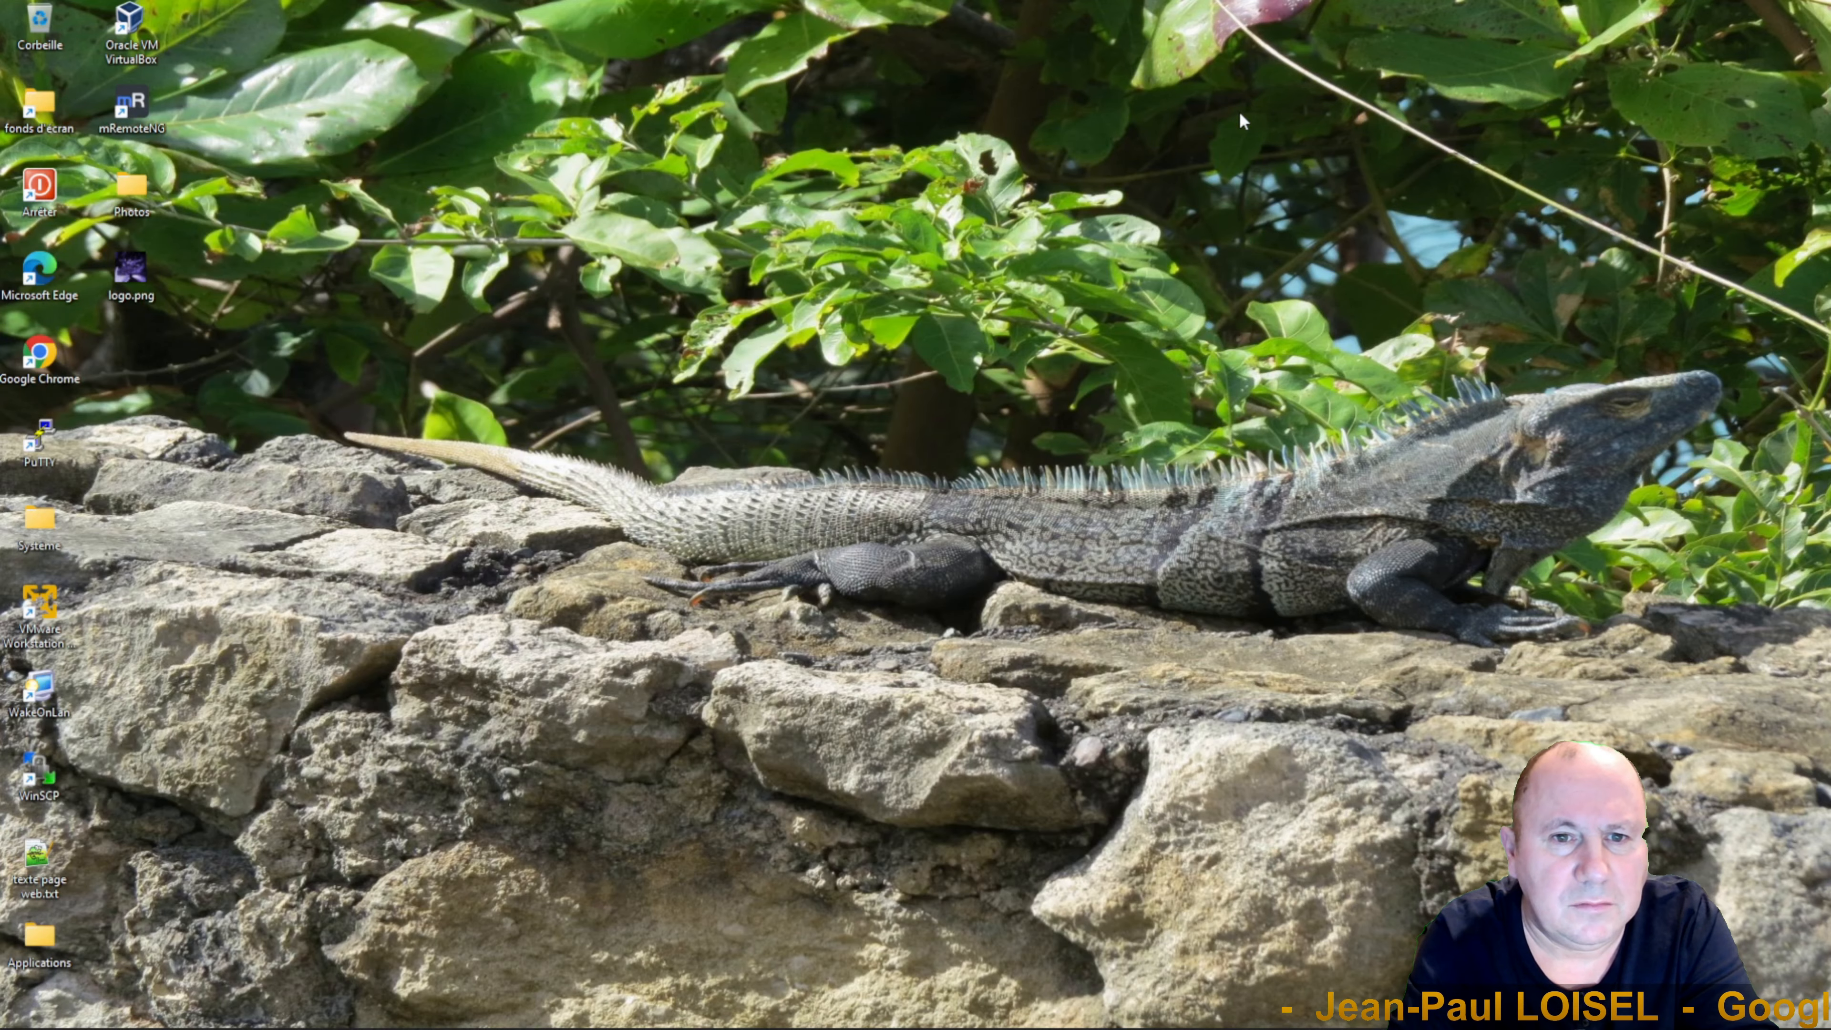